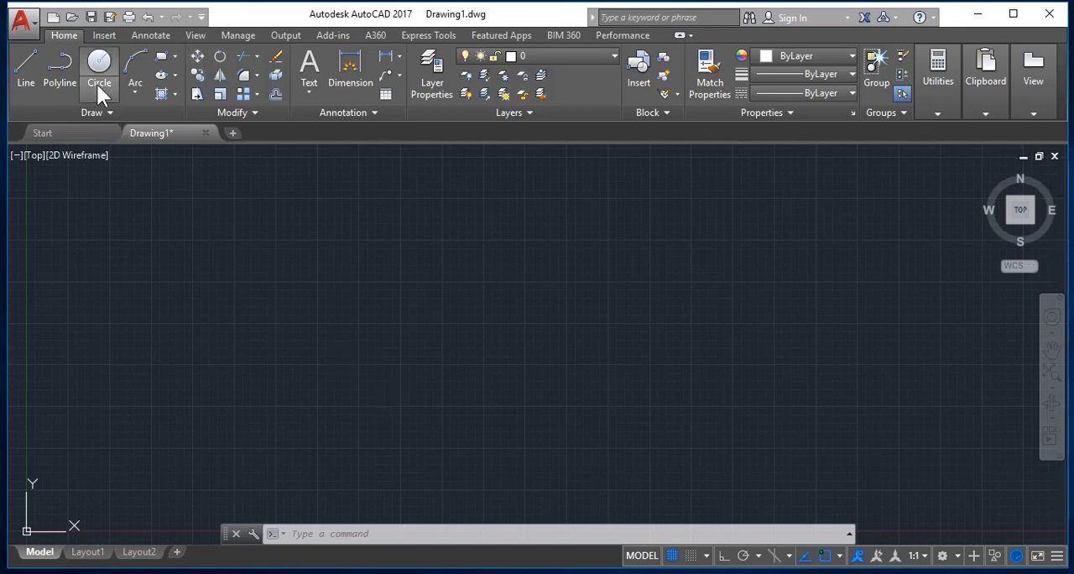
Draw a closed, roughly square outline of four lines with Ortho on, starting at about 6.5, 16.4.
{"action": "left_click", "coordinate": [235, 241]}
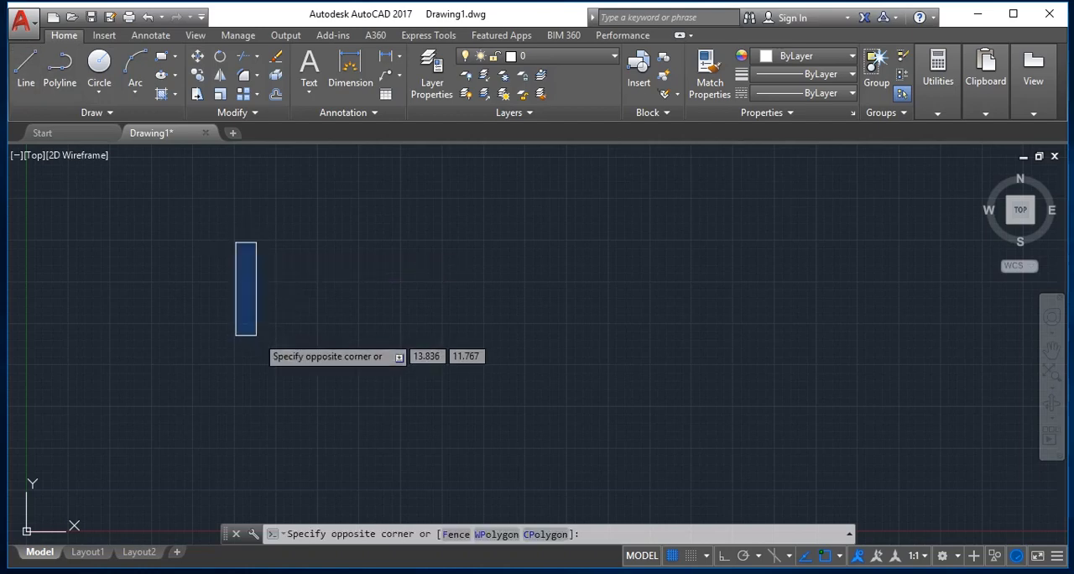
{"action": "key", "text": "Escape"}
{"action": "type", "text": "l"}
{"action": "key", "text": "Return"}
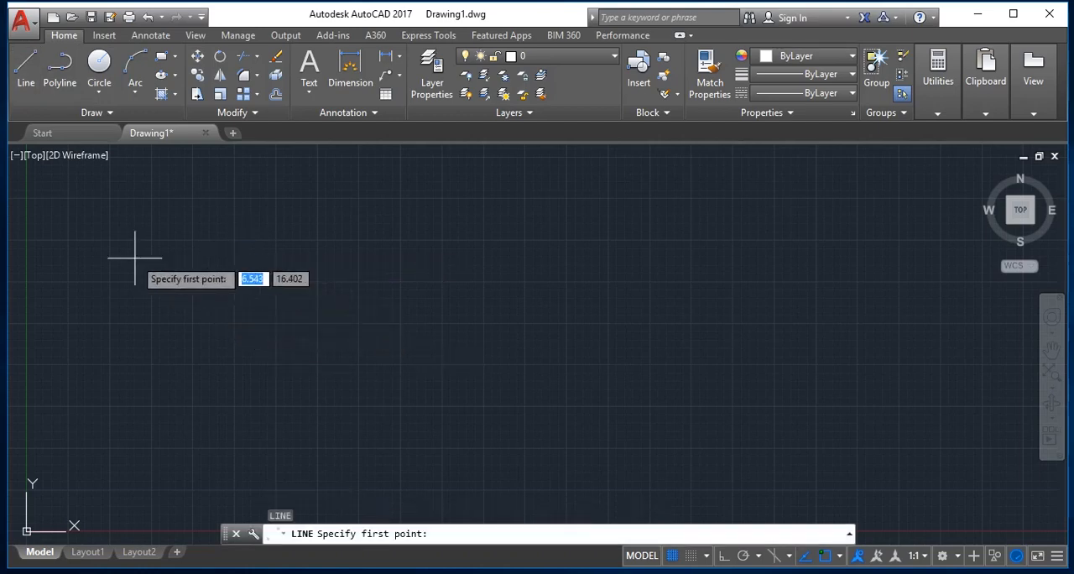
{"action": "left_click", "coordinate": [135, 258]}
{"action": "key", "text": "F8"}
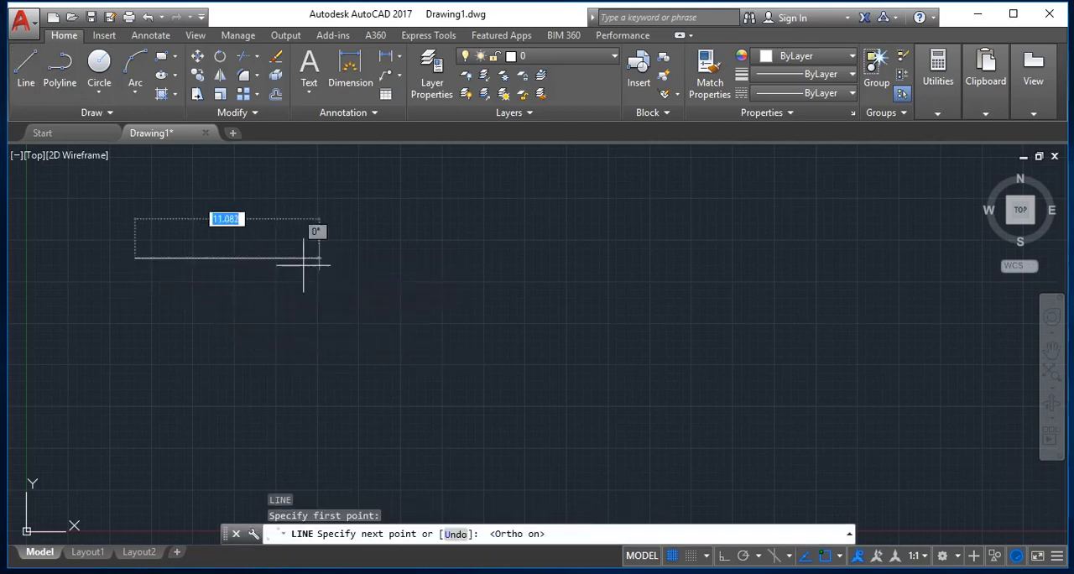
{"action": "left_click", "coordinate": [260, 267]}
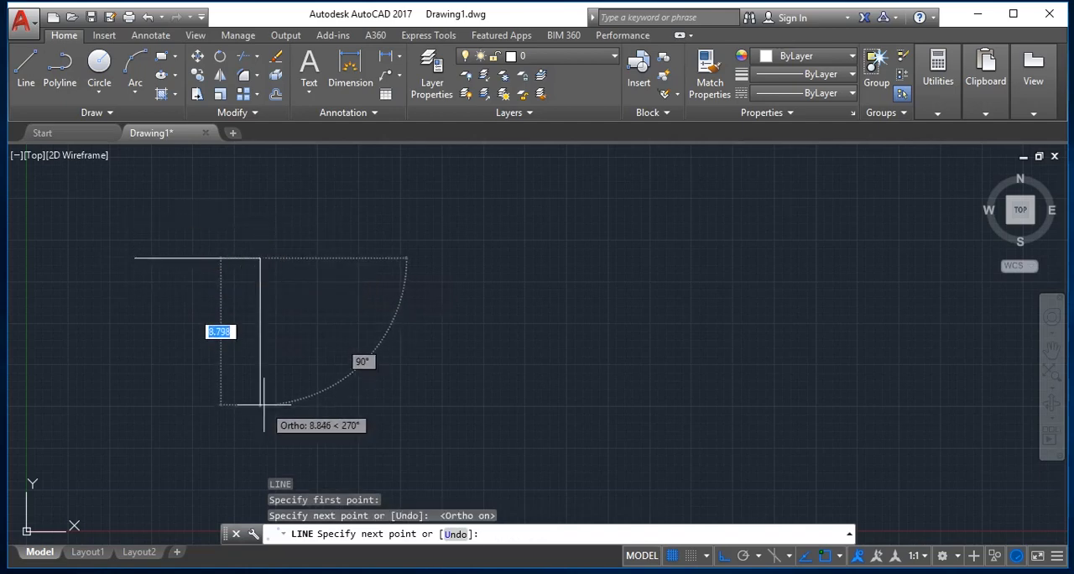
{"action": "left_click", "coordinate": [260, 383]}
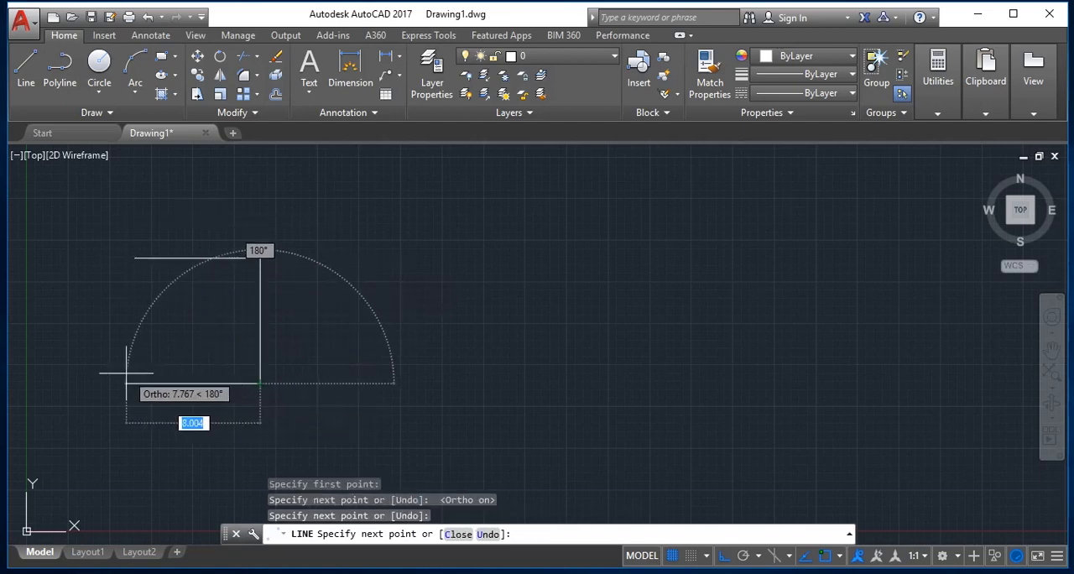
{"action": "left_click", "coordinate": [133, 369]}
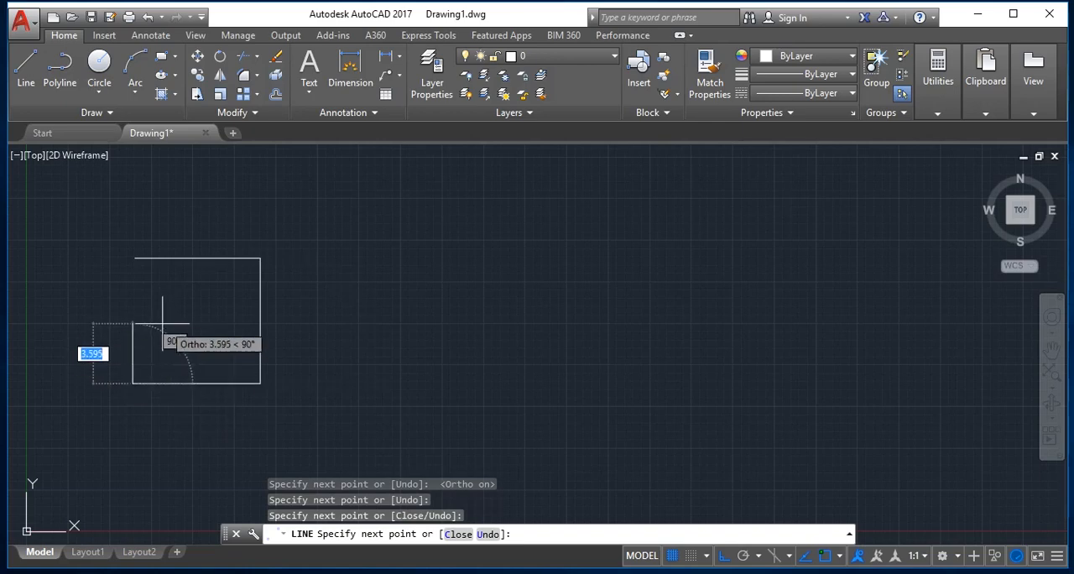
{"action": "type", "text": "c"}
{"action": "key", "text": "Return"}
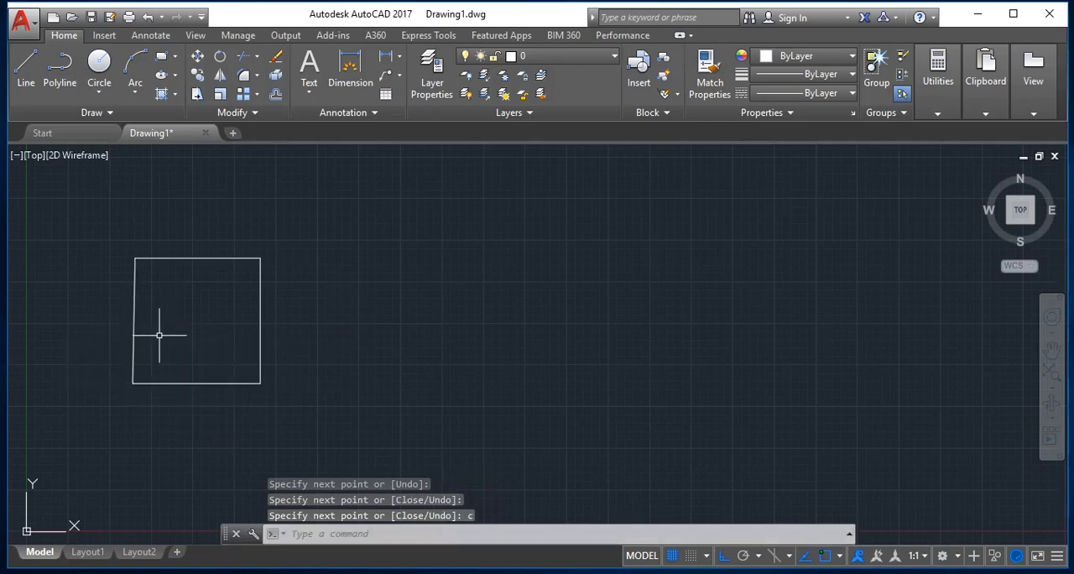
{"action": "key", "text": "Escape"}
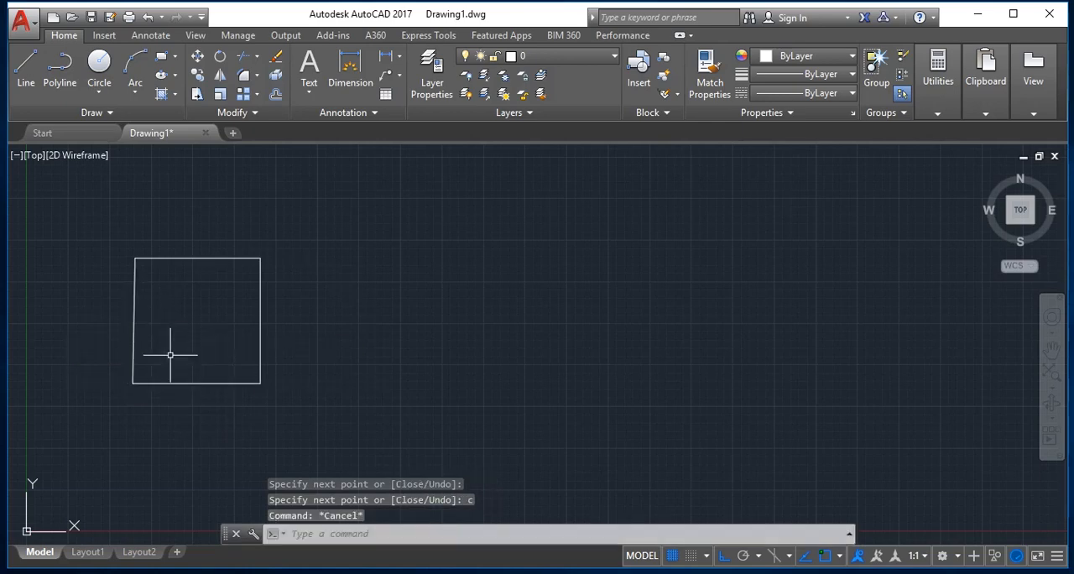
Move only the square's right edge about 23 units to the right, using the lower-left corner as base point, and undo the move.
{"action": "left_click", "coordinate": [196, 57]}
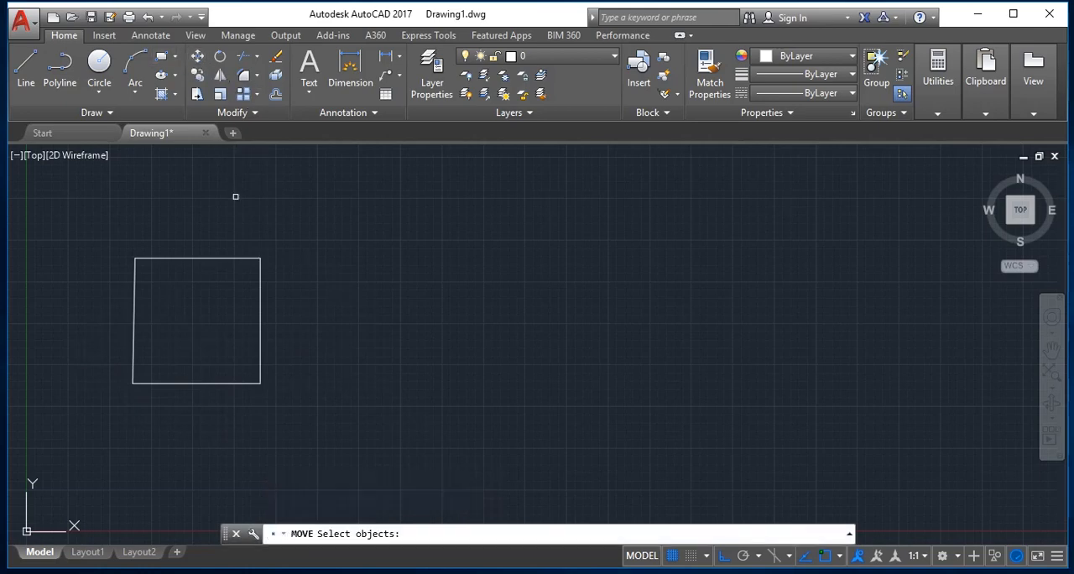
{"action": "left_click", "coordinate": [261, 309]}
{"action": "key", "text": "Return"}
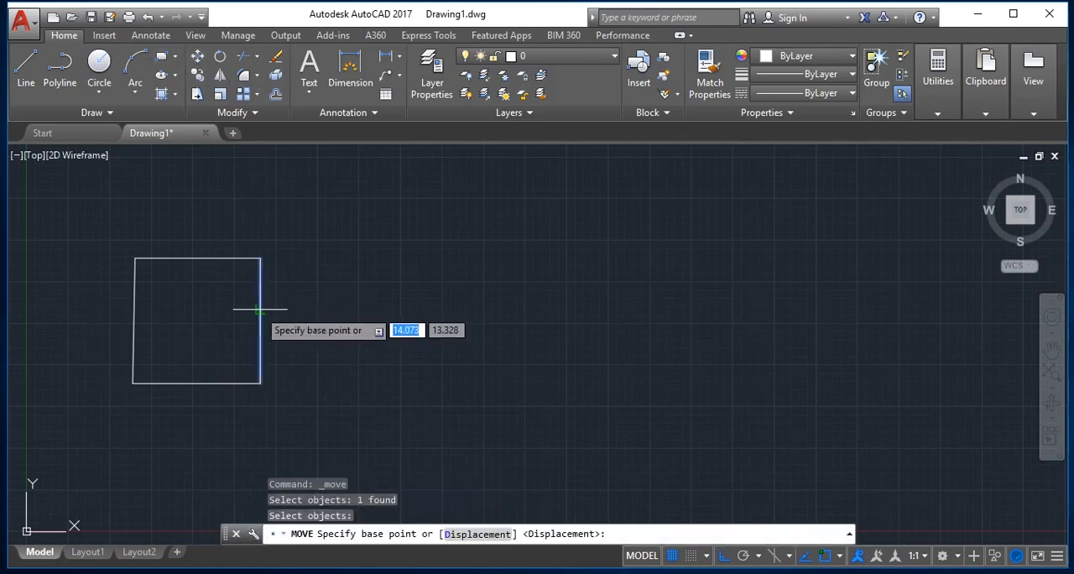
{"action": "left_click", "coordinate": [132, 384]}
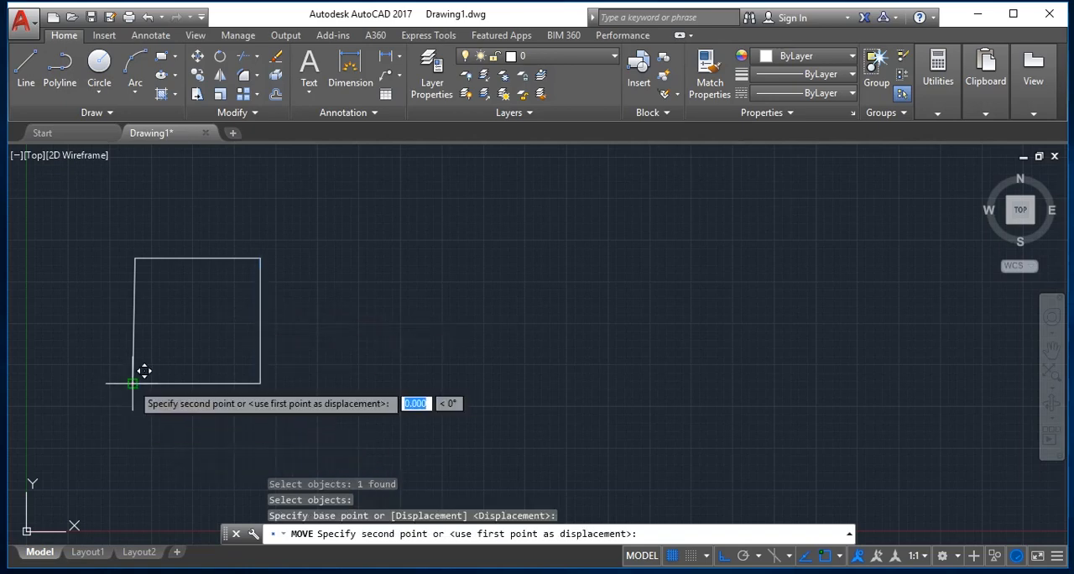
{"action": "left_click", "coordinate": [508, 399]}
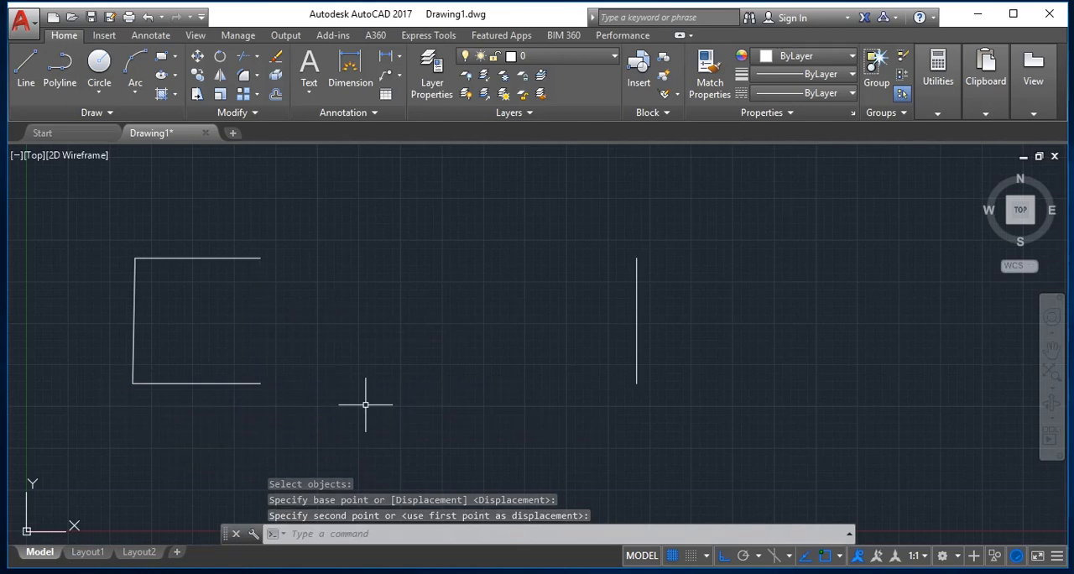
{"action": "key", "text": "ctrl+z"}
{"action": "key", "text": "Escape"}
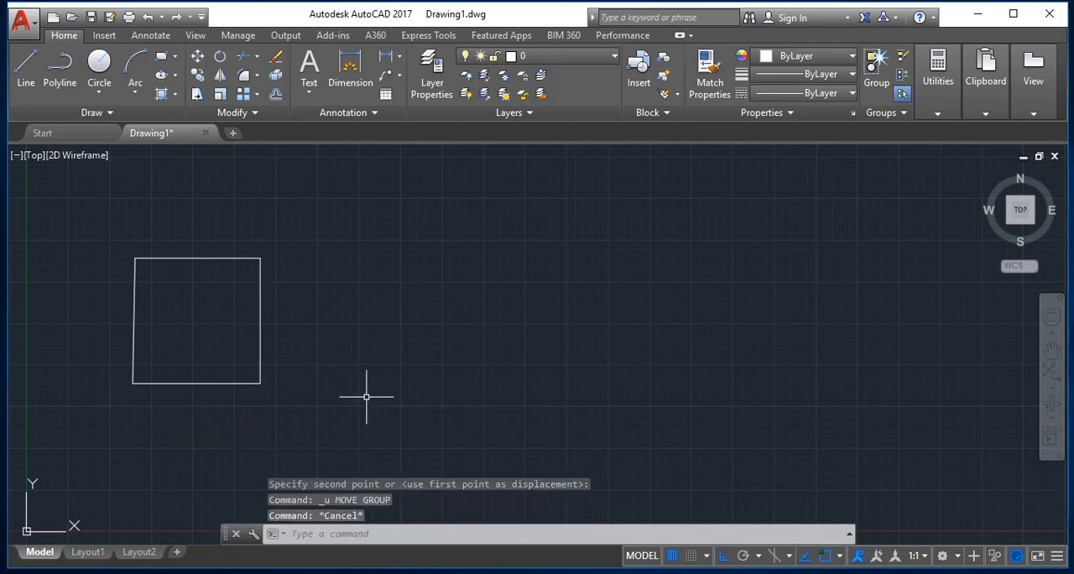
Move the whole square about 20.5 units to the right using the Displacement option.
{"action": "type", "text": "M"}
{"action": "key", "text": "Return"}
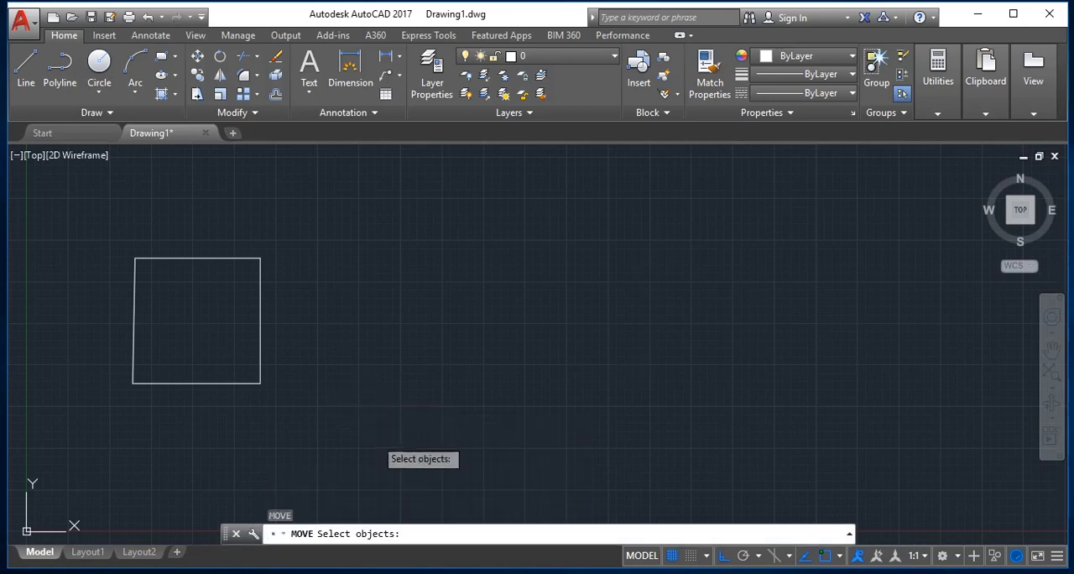
{"action": "mouse_move", "coordinate": [372, 436]}
{"action": "left_mouse_down"}
{"action": "mouse_move", "coordinate": [91, 307]}
{"action": "mouse_move", "coordinate": [188, 258]}
{"action": "mouse_move", "coordinate": [249, 260]}
{"action": "left_mouse_up"}
{"action": "key", "text": "Return"}
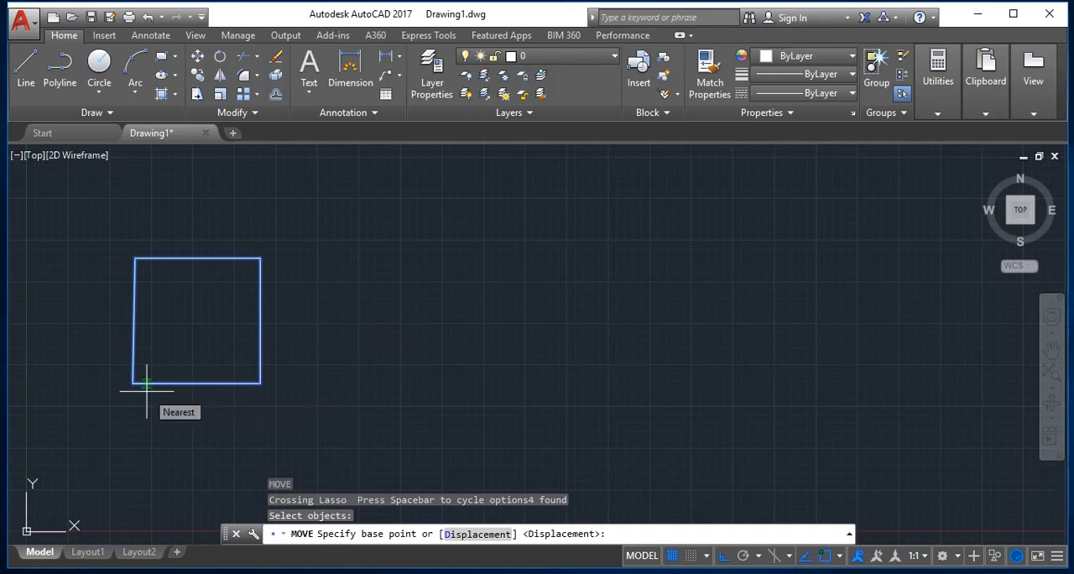
{"action": "type", "text": "d"}
{"action": "key", "text": "Return"}
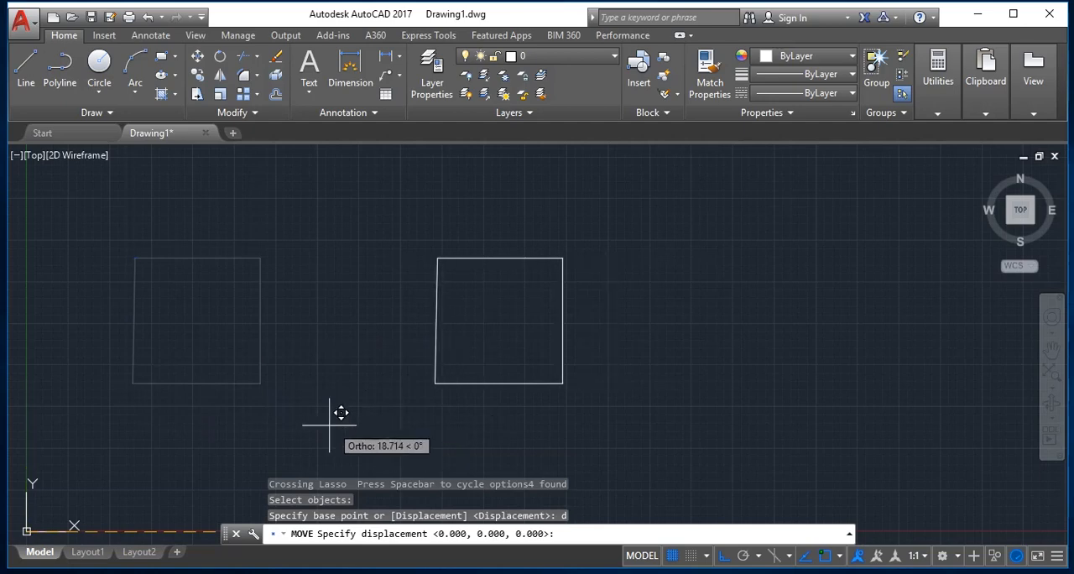
{"action": "left_click", "coordinate": [373, 412]}
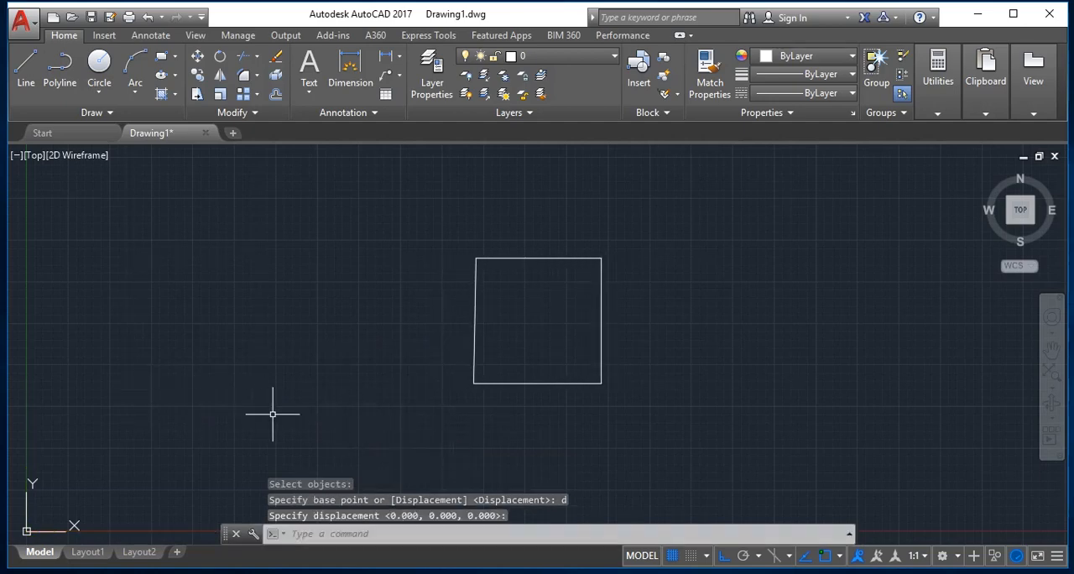
{"action": "key", "text": "Escape"}
{"action": "key", "text": "Escape"}
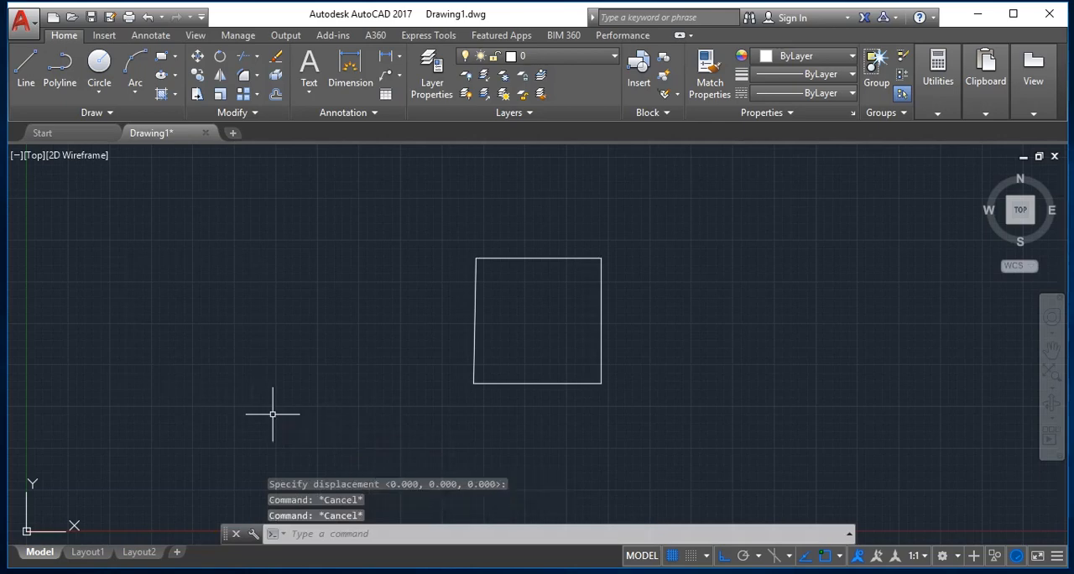
Move all objects about 14.6 units to the left, using the square's lower-right corner as base point.
{"action": "type", "text": "m"}
{"action": "key", "text": "Return"}
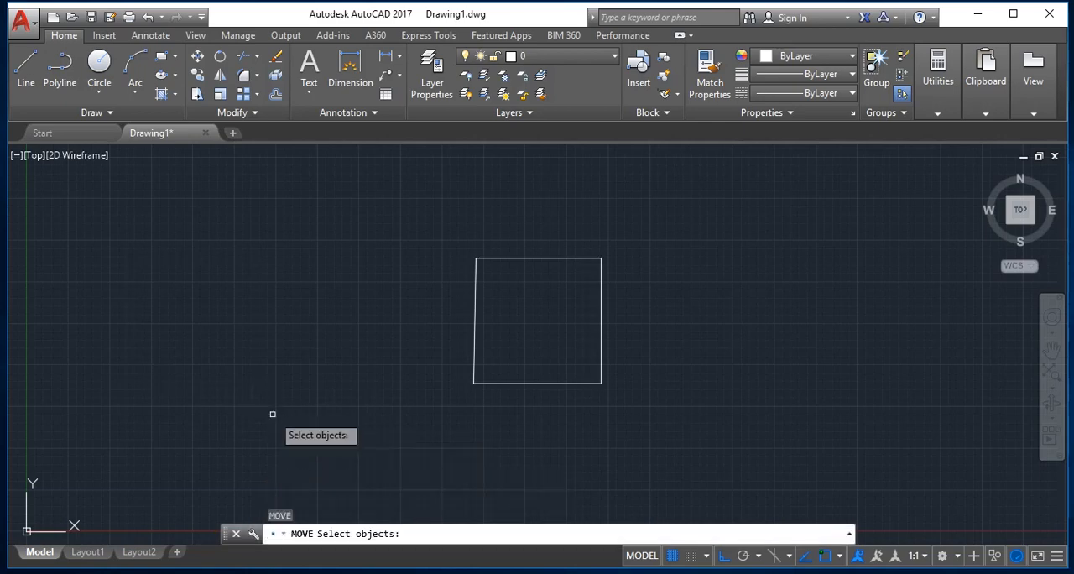
{"action": "type", "text": "all"}
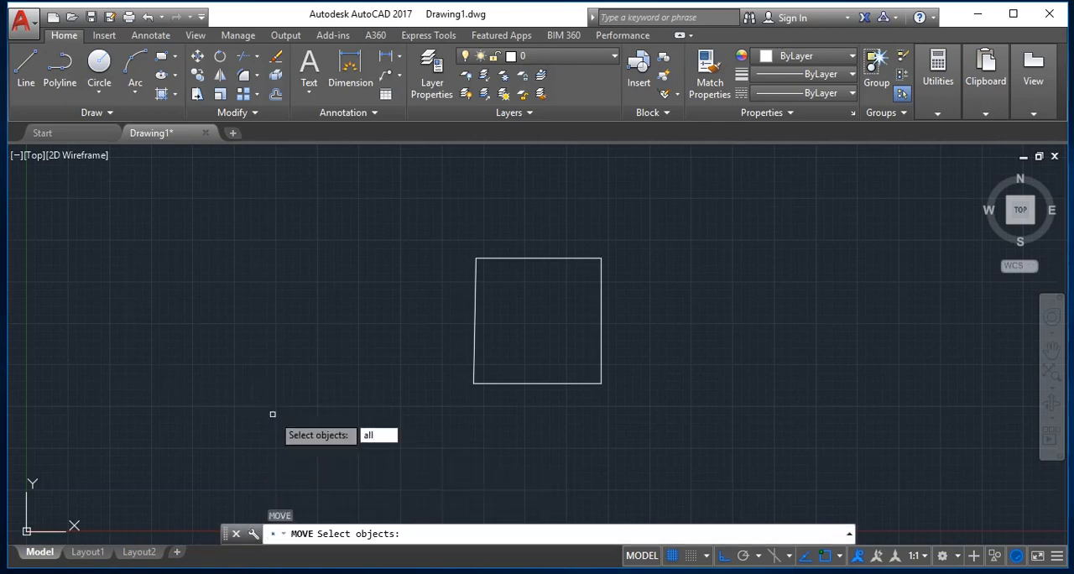
{"action": "key", "text": "Return"}
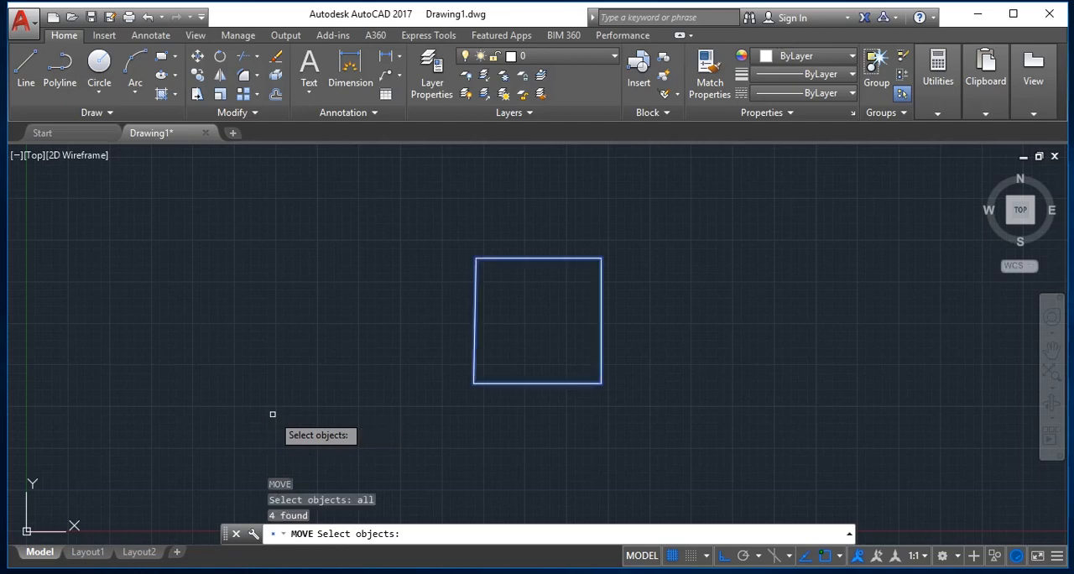
{"action": "key", "text": "Return"}
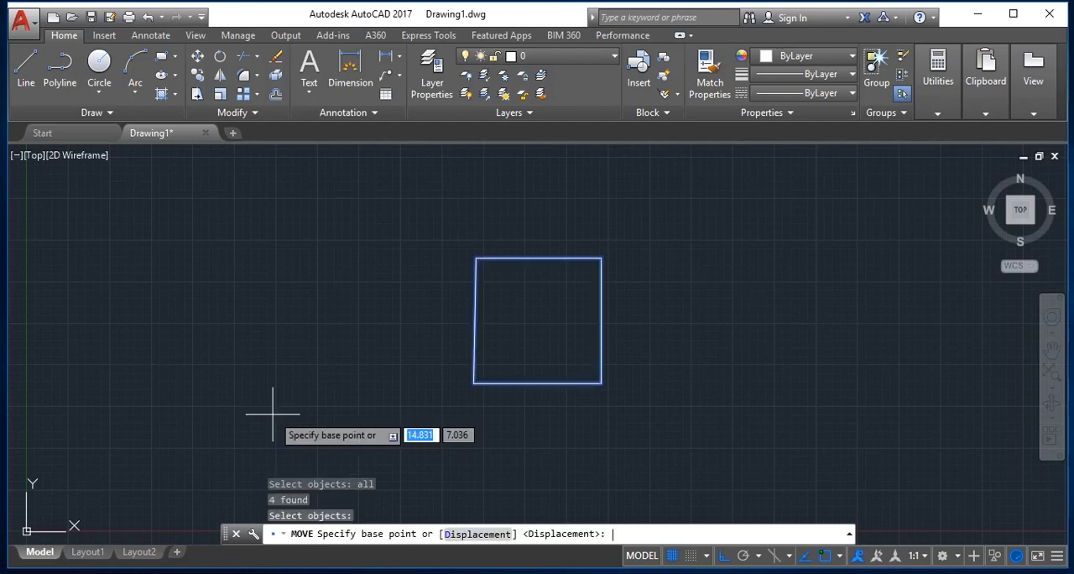
{"action": "left_click", "coordinate": [600, 383]}
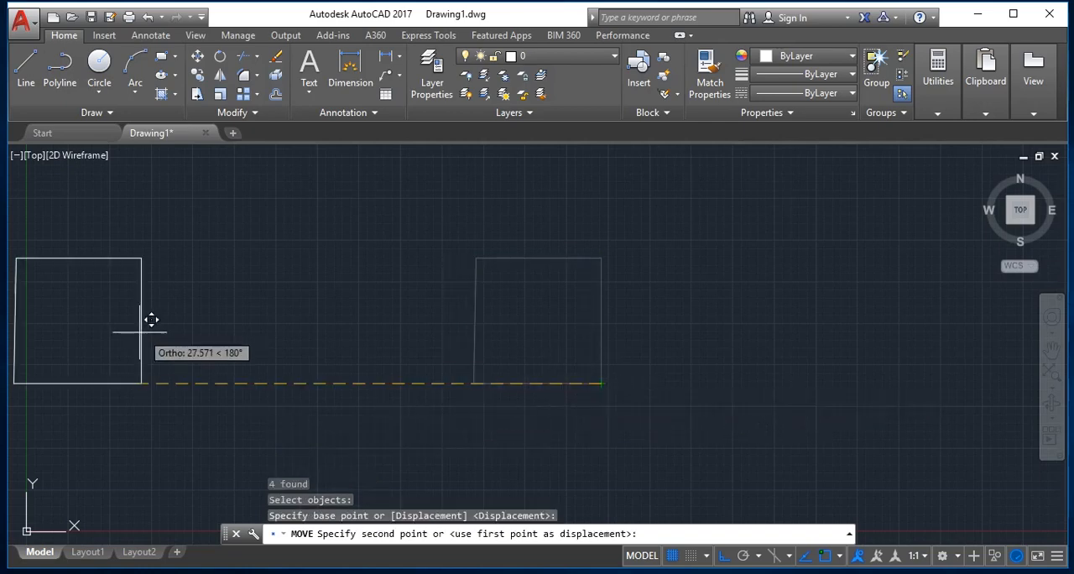
{"action": "left_click", "coordinate": [357, 367]}
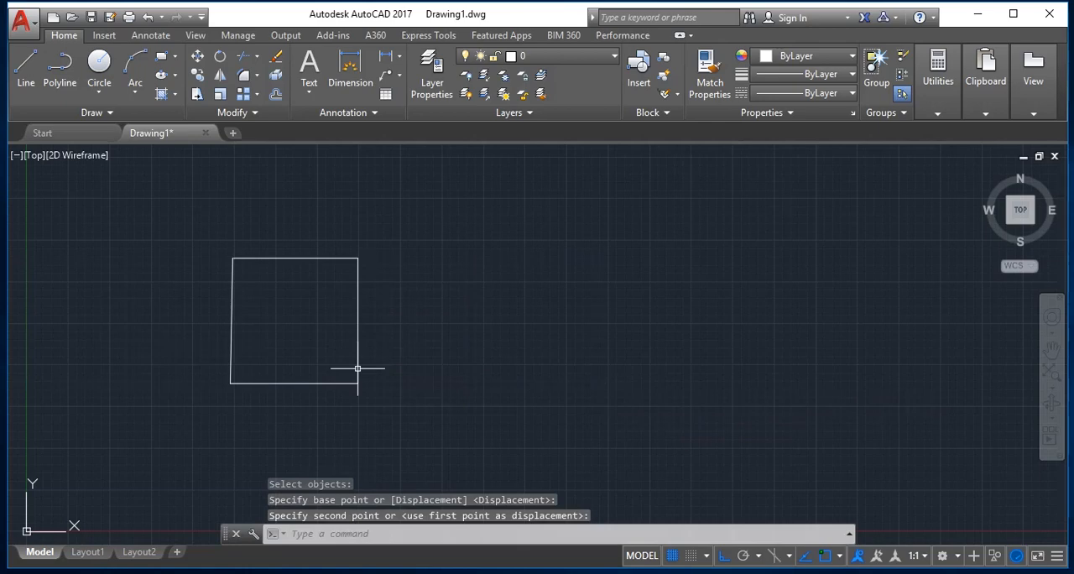
{"action": "key", "text": "Escape"}
Move all objects about 30.4 units to the right using the Displacement option.
{"action": "type", "text": "m"}
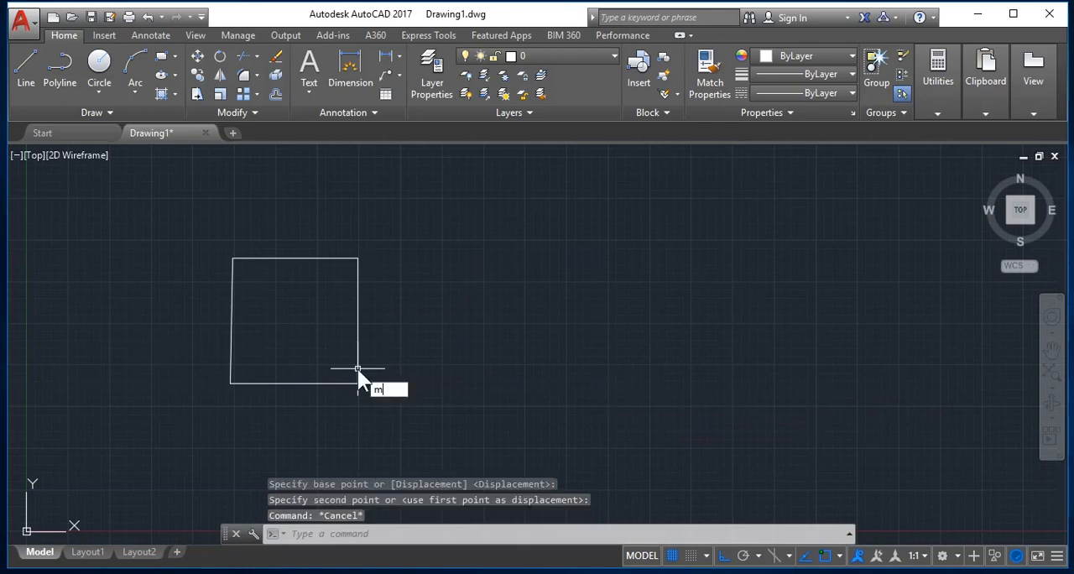
{"action": "key", "text": "Return"}
{"action": "type", "text": "all"}
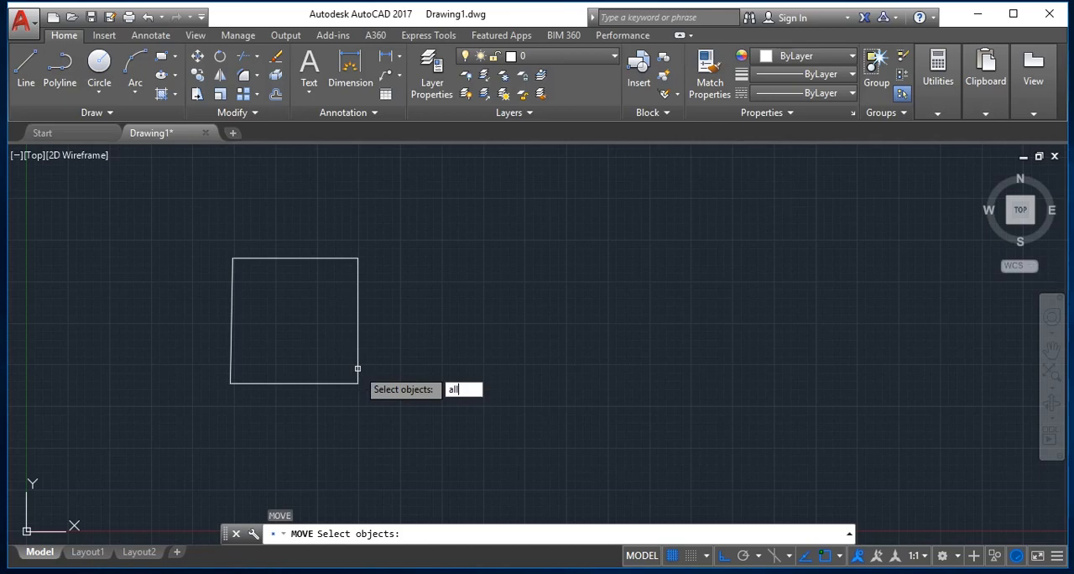
{"action": "key", "text": "Return"}
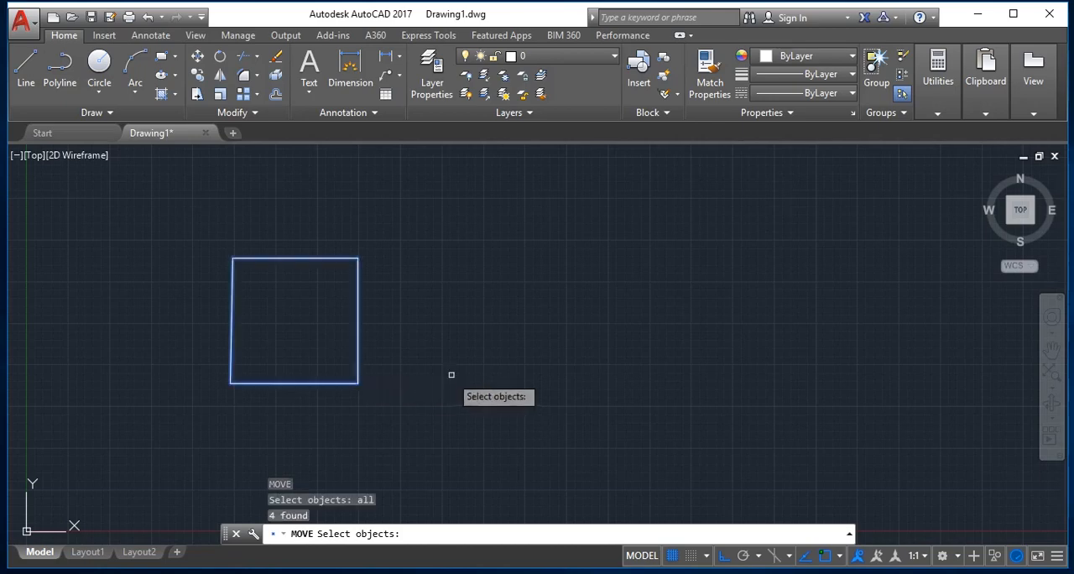
{"action": "key", "text": "Return"}
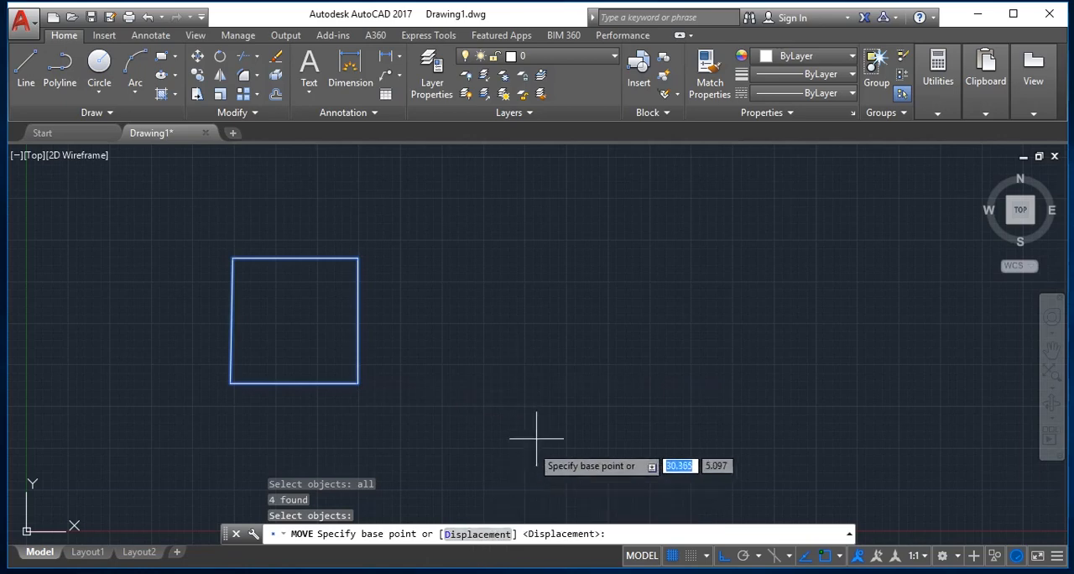
{"action": "type", "text": "d"}
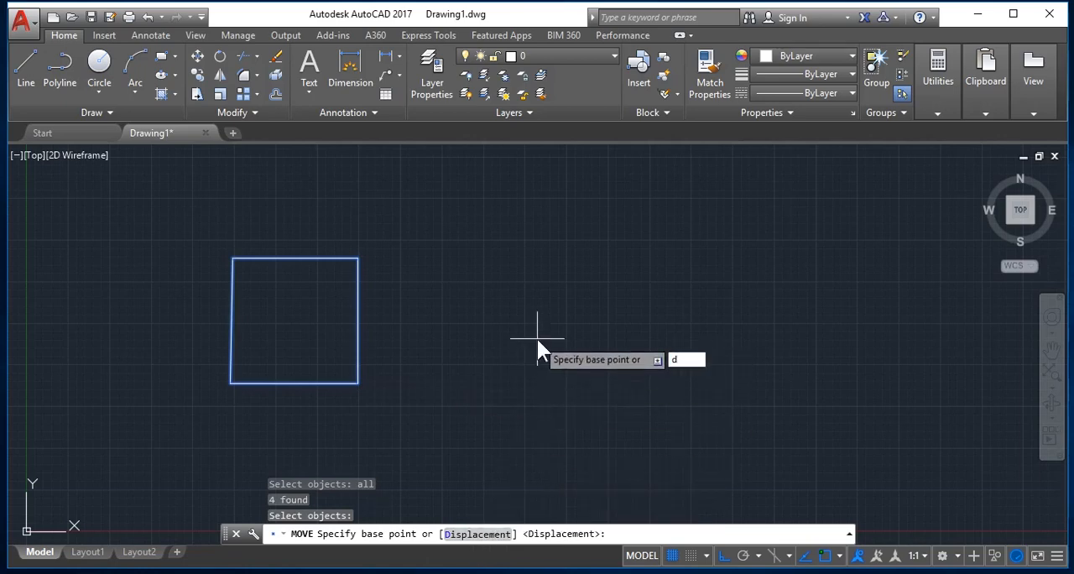
{"action": "key", "text": "Return"}
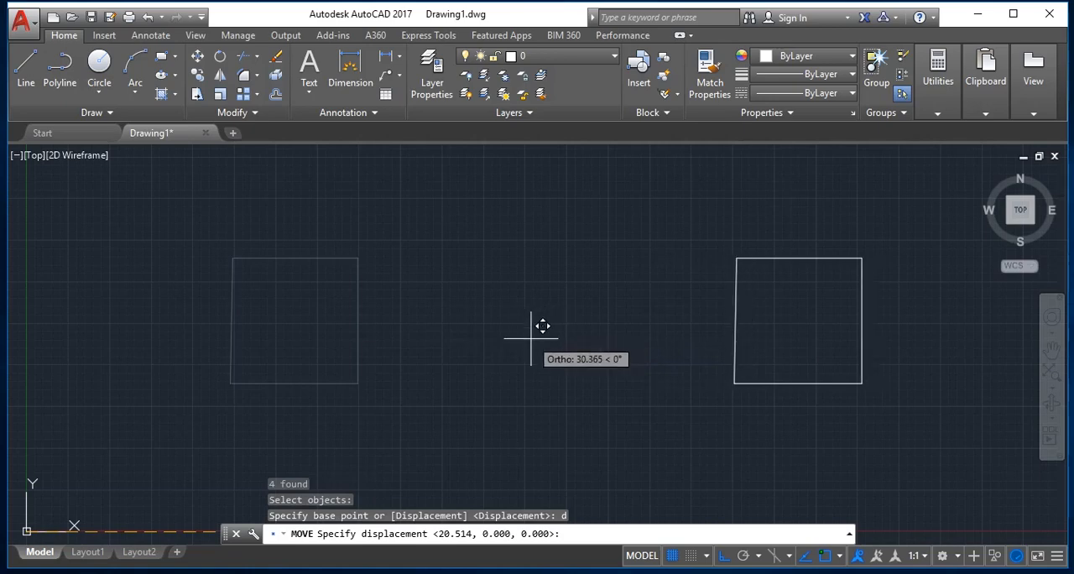
{"action": "key", "text": "Return"}
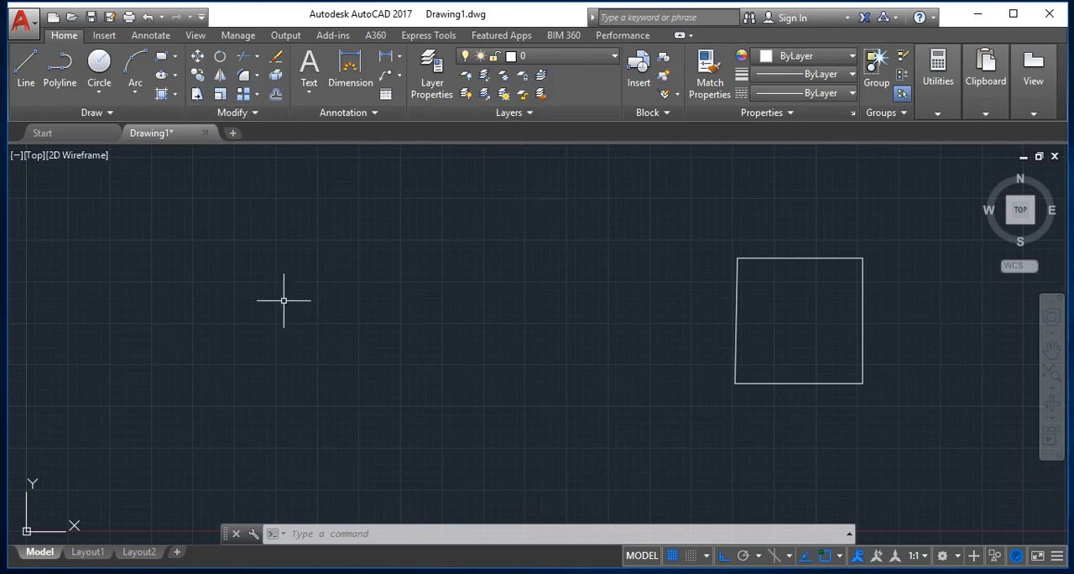
{"action": "key", "text": "Escape"}
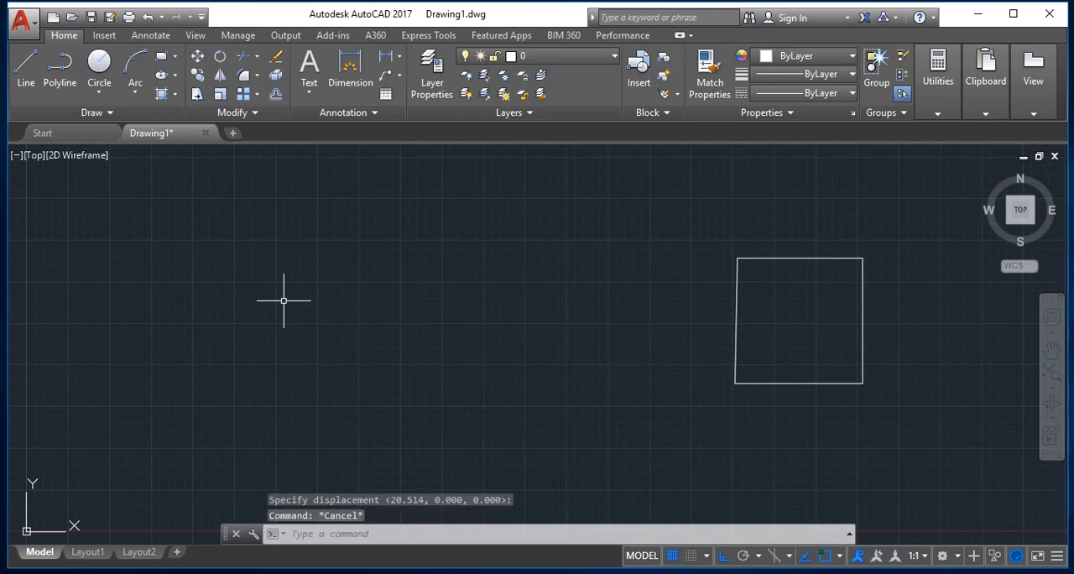
Erase all objects in the drawing.
{"action": "type", "text": "e"}
{"action": "key", "text": "Return"}
{"action": "type", "text": "a"}
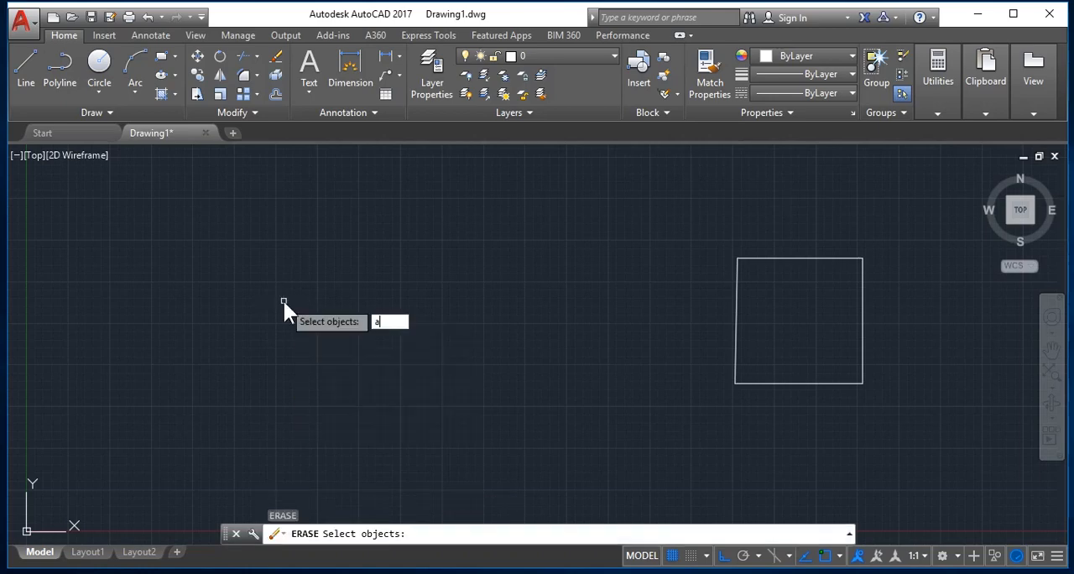
{"action": "type", "text": "ll"}
{"action": "key", "text": "Return"}
{"action": "key", "text": "Return"}
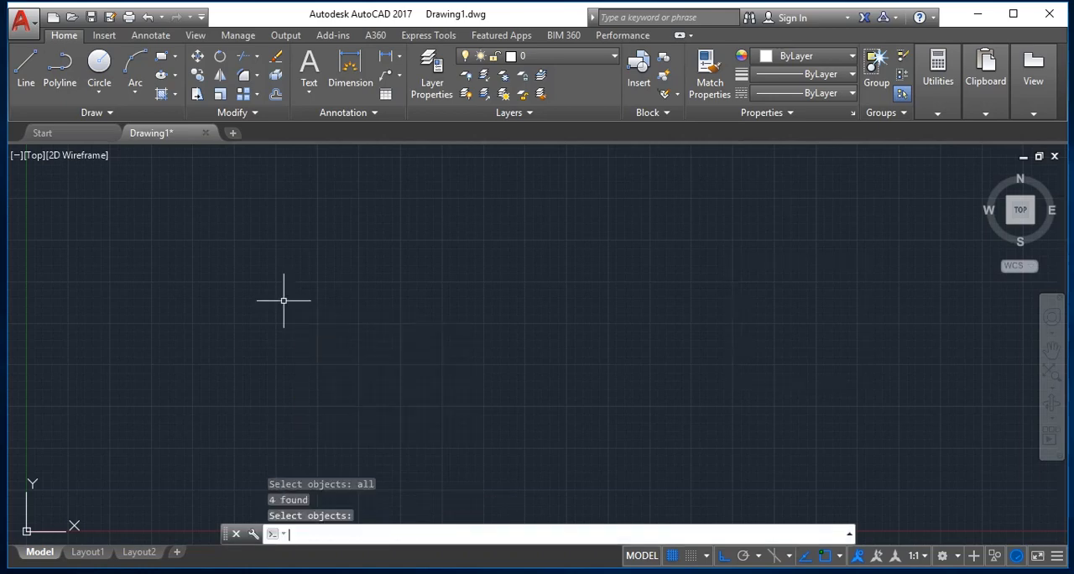
{"action": "key", "text": "Escape"}
{"action": "key", "text": "Escape"}
{"action": "key", "text": "Escape"}
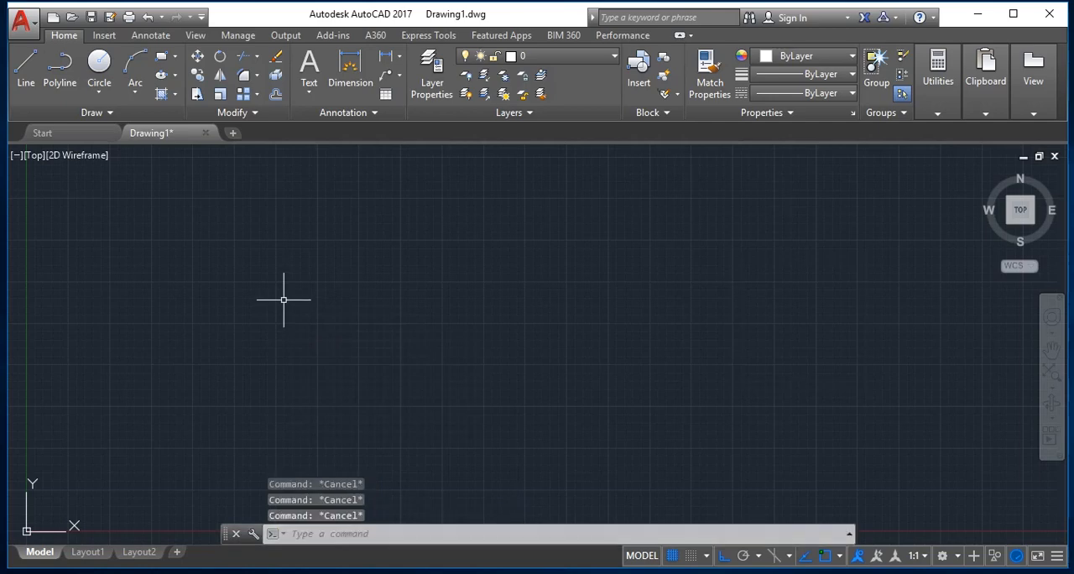
Start a line in the upper-left drawing area and draw a 15-unit horizontal segment to the right.
{"action": "type", "text": "l"}
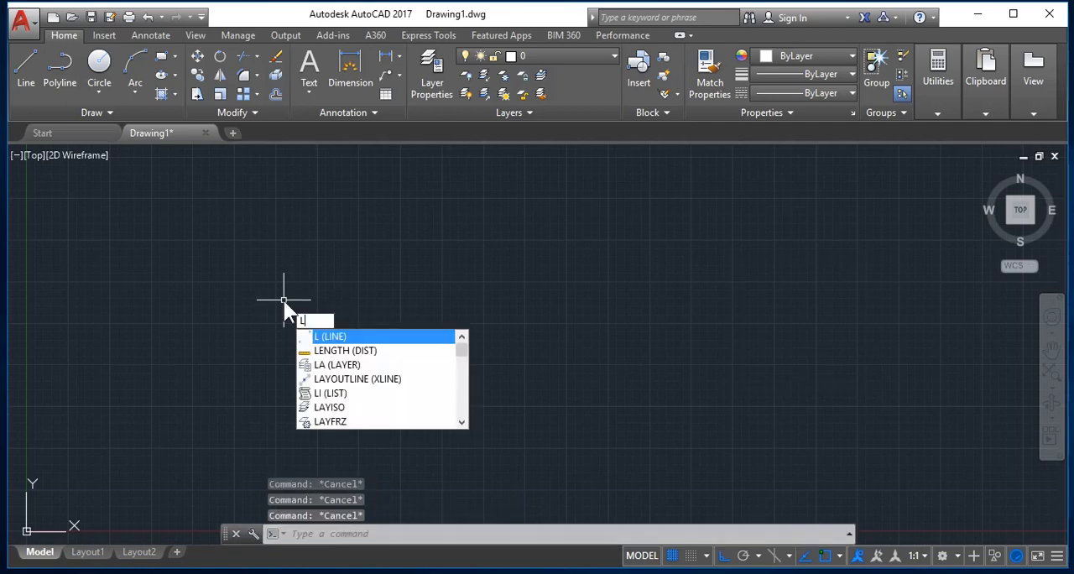
{"action": "key", "text": "Return"}
{"action": "left_click", "coordinate": [232, 227]}
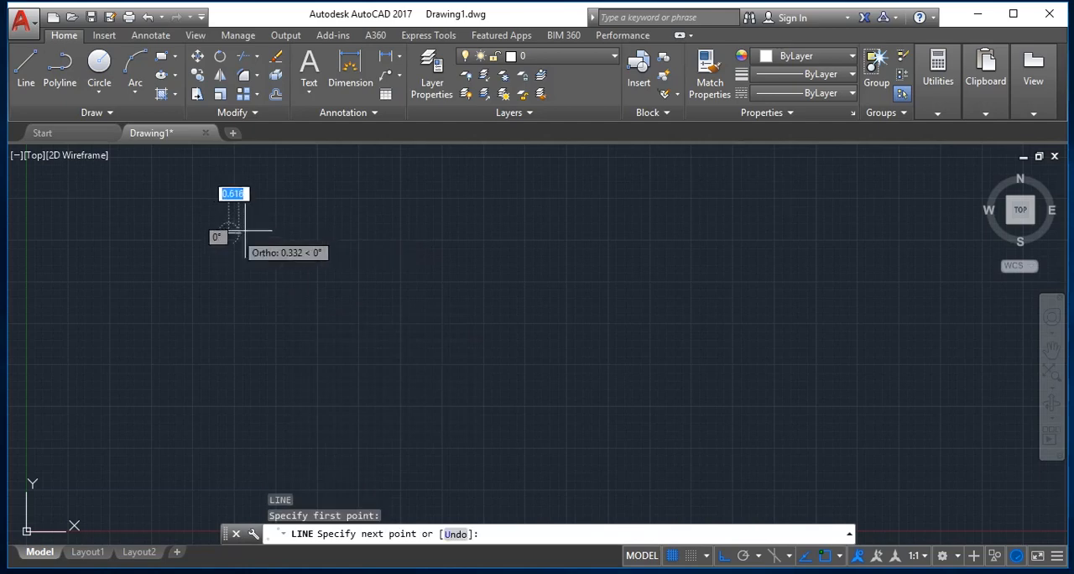
{"action": "type", "text": "1"}
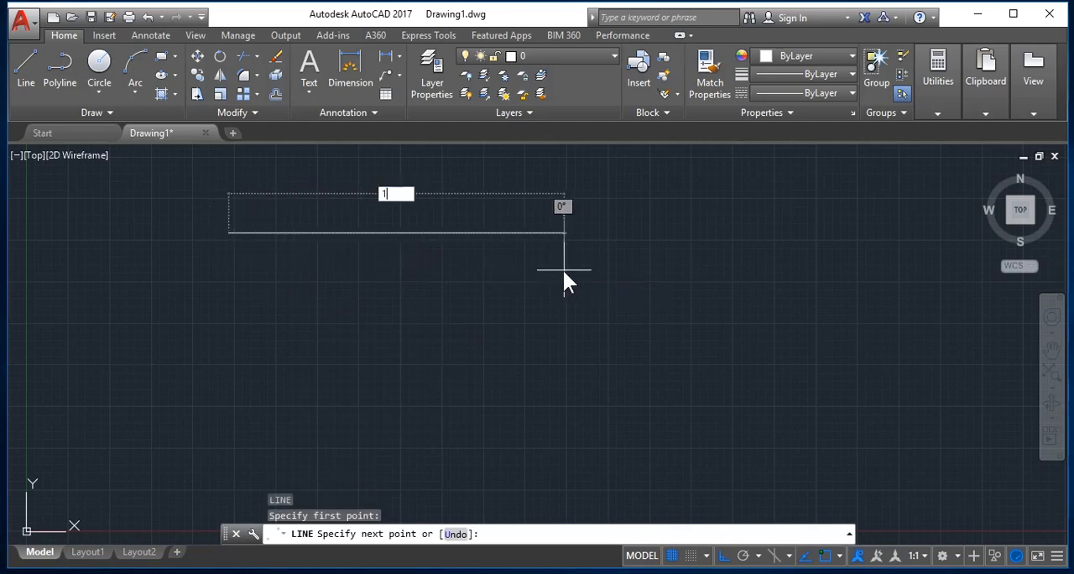
{"action": "type", "text": "0"}
{"action": "key", "text": "BackSpace"}
{"action": "type", "text": "5"}
{"action": "key", "text": "Return"}
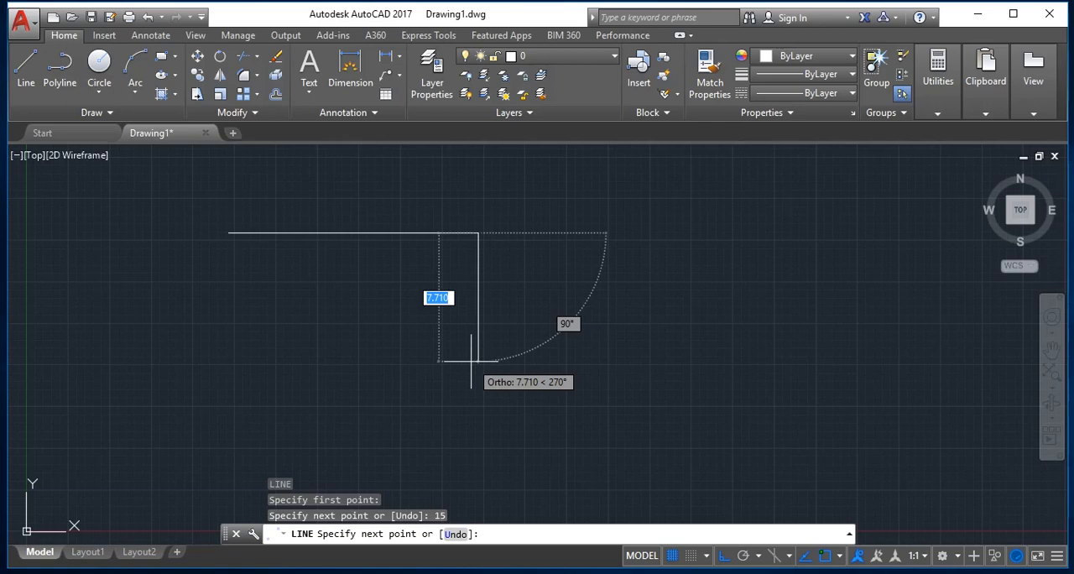
Continue the outline with segments of 10 units down, 5 units left and 5 units up.
{"action": "type", "text": "10"}
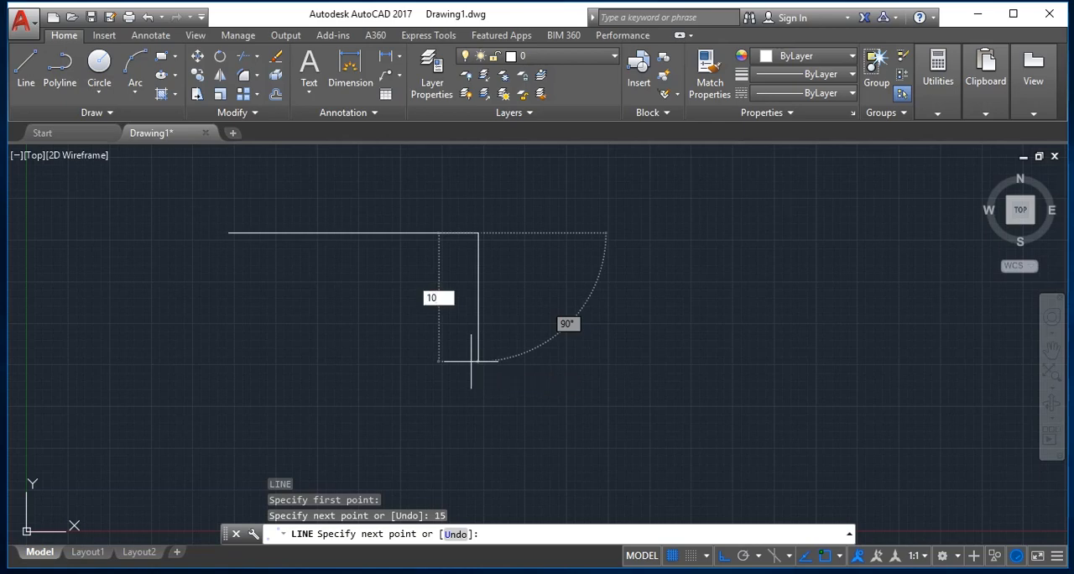
{"action": "key", "text": "Return"}
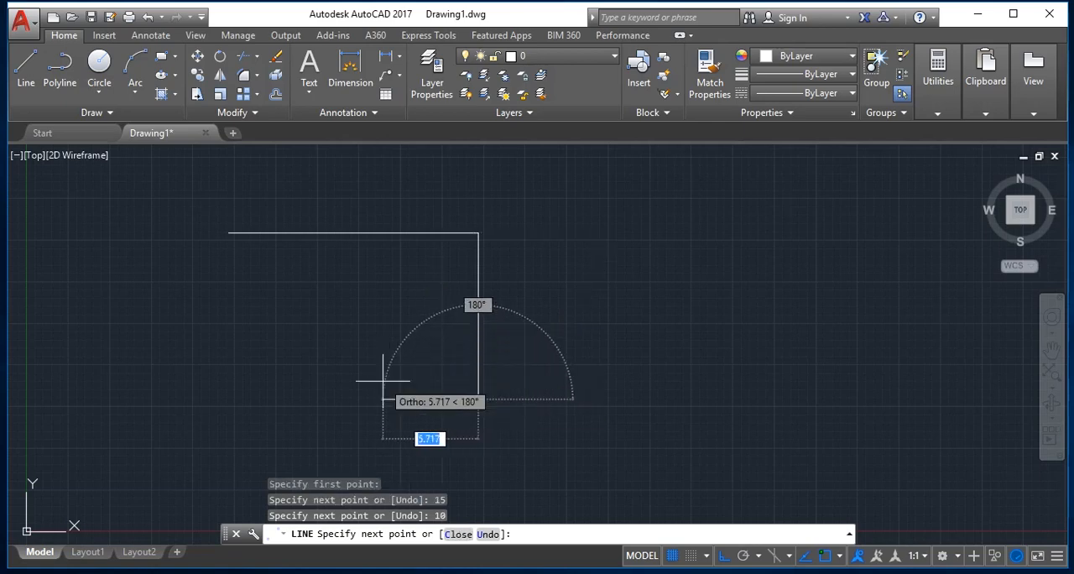
{"action": "type", "text": "5"}
{"action": "key", "text": "Return"}
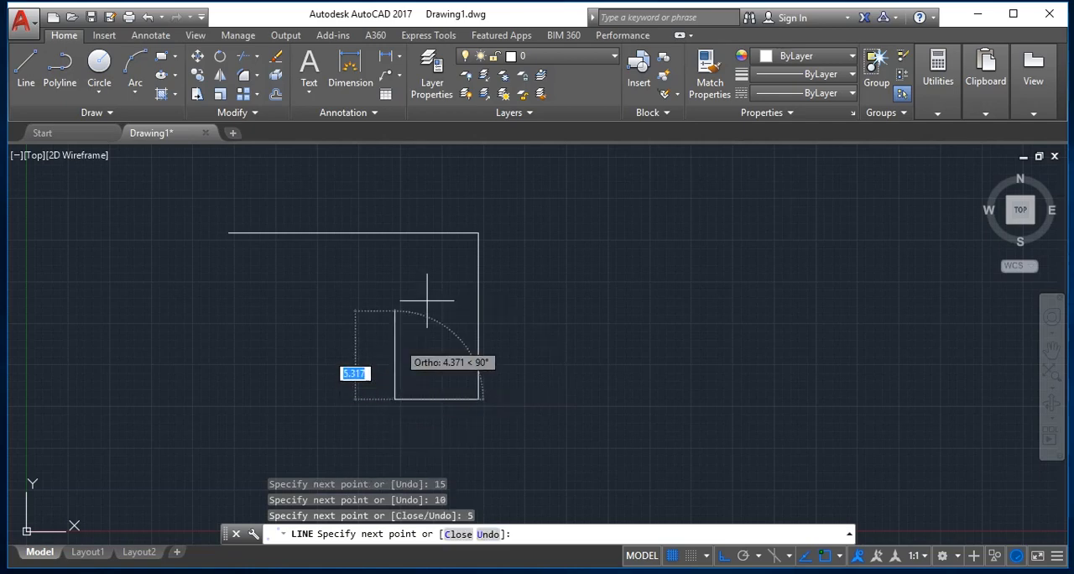
{"action": "type", "text": "5"}
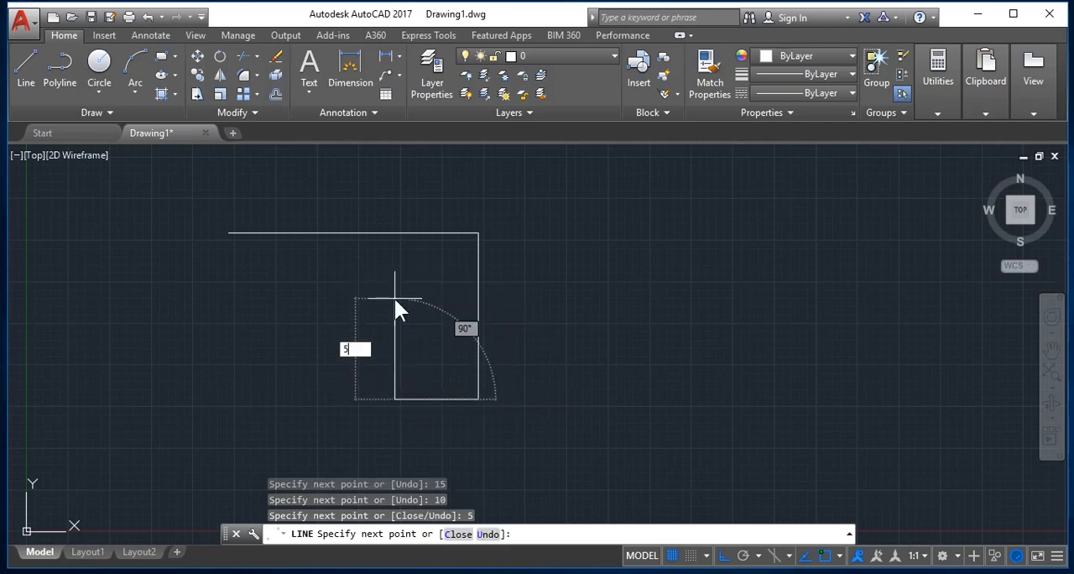
{"action": "key", "text": "Return"}
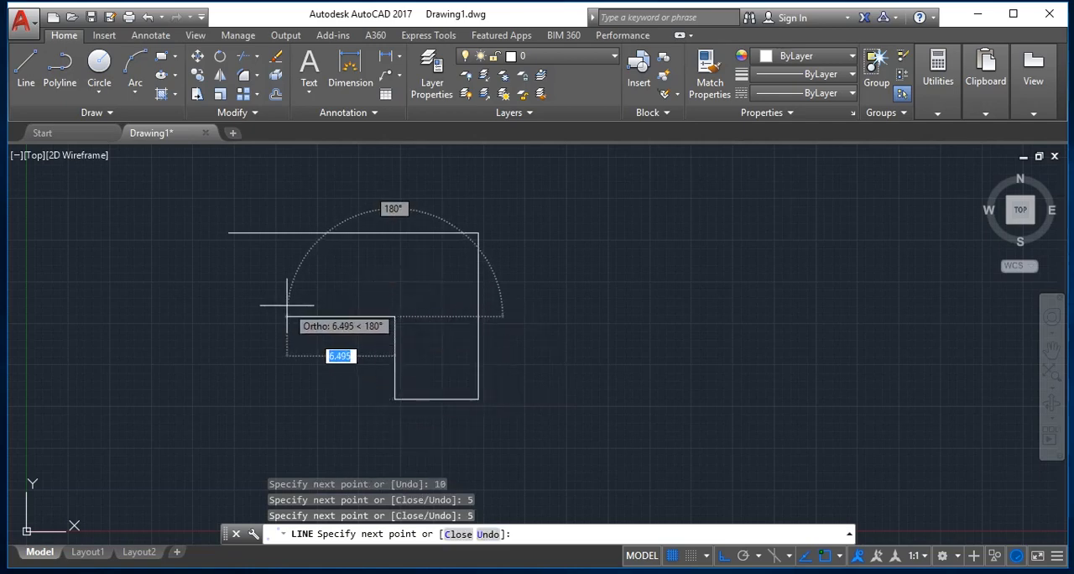
Draw a 10-unit segment to the left and close the L-shaped outline back to its starting point.
{"action": "type", "text": "10"}
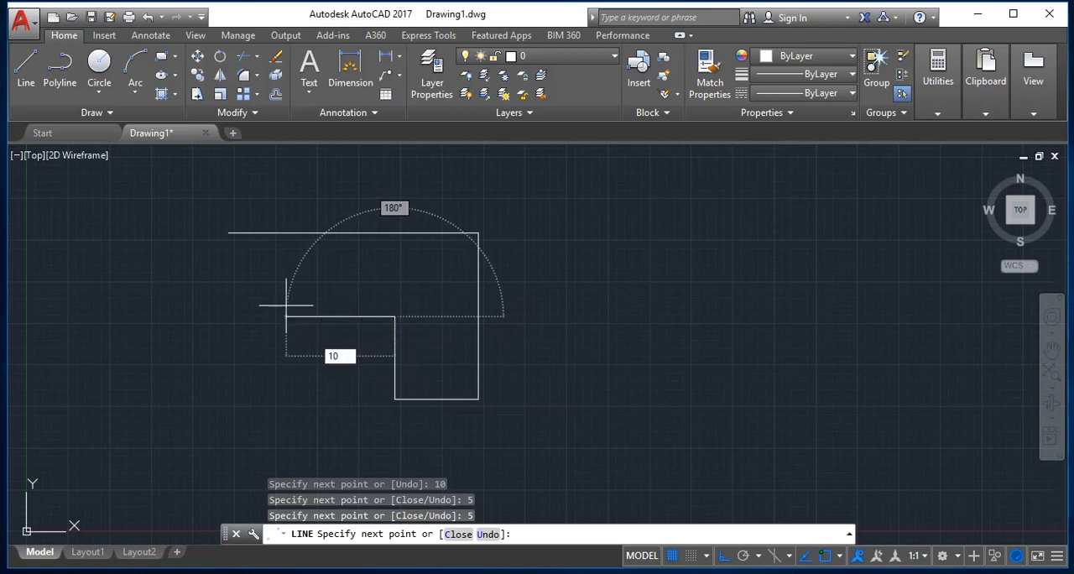
{"action": "key", "text": "Return"}
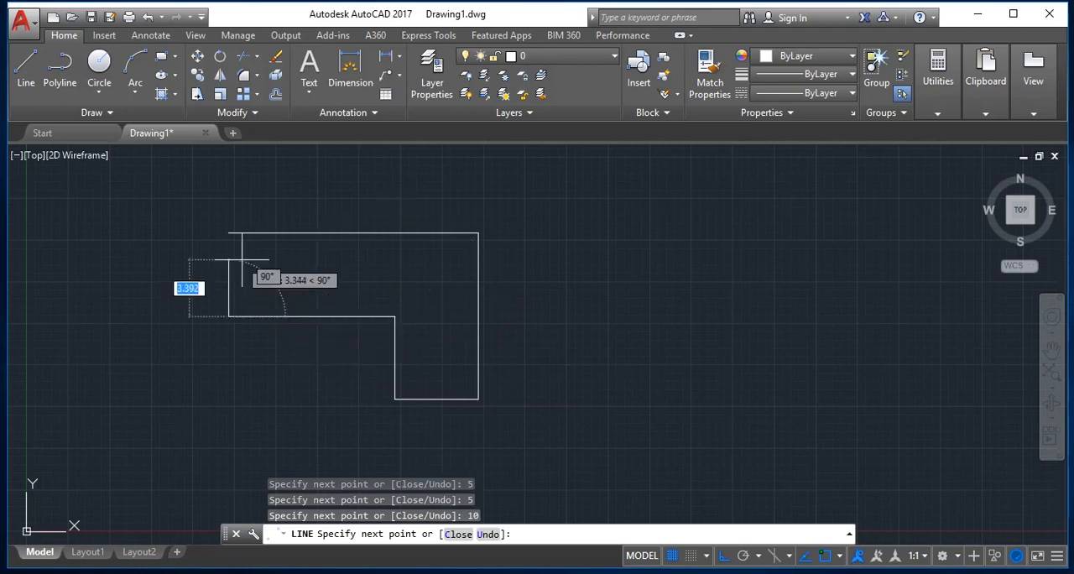
{"action": "type", "text": "c"}
{"action": "key", "text": "Return"}
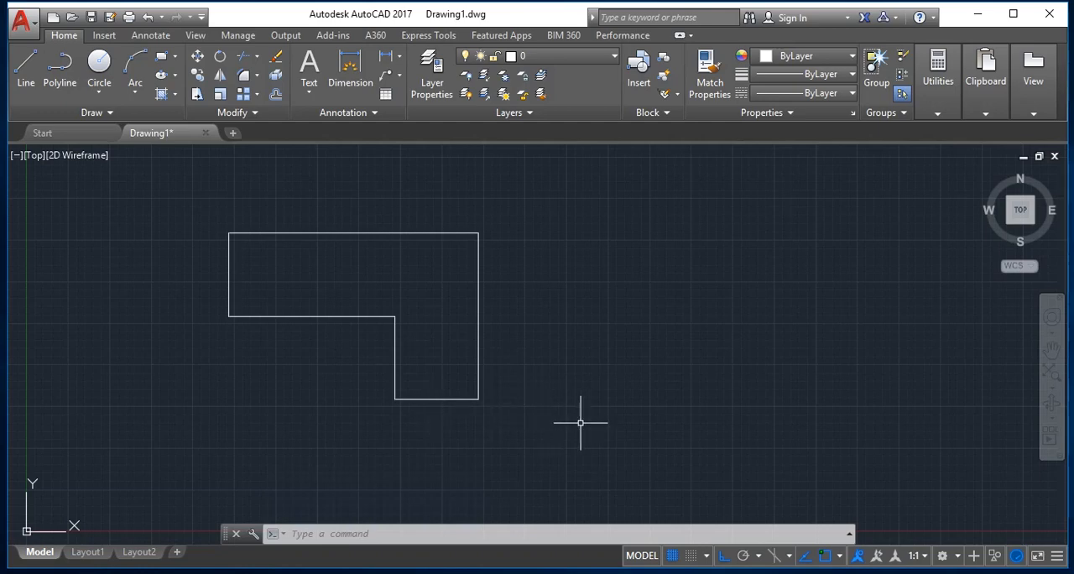
{"action": "key", "text": "Escape"}
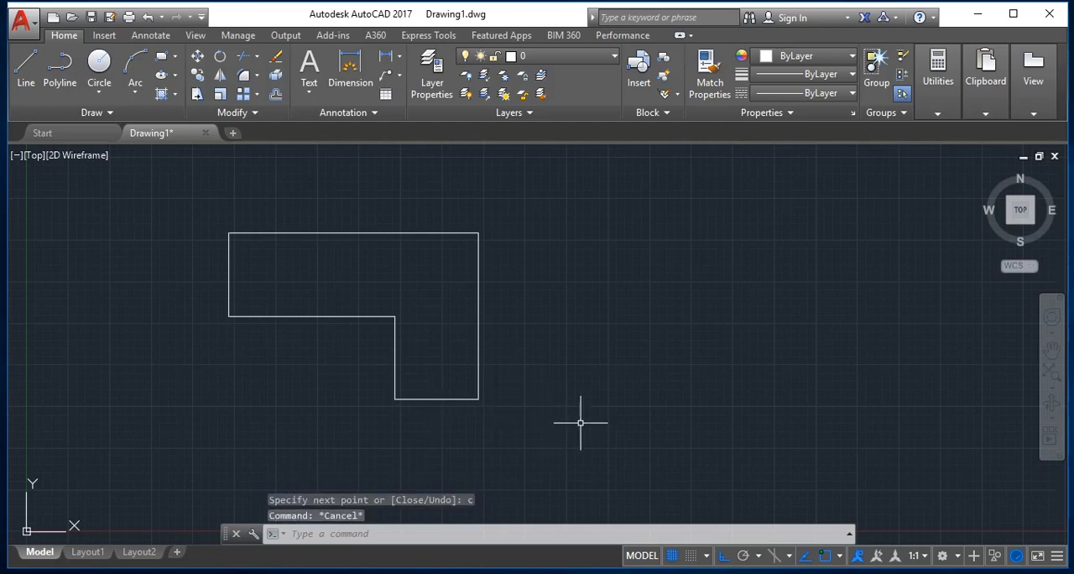
{"action": "key", "text": "Escape"}
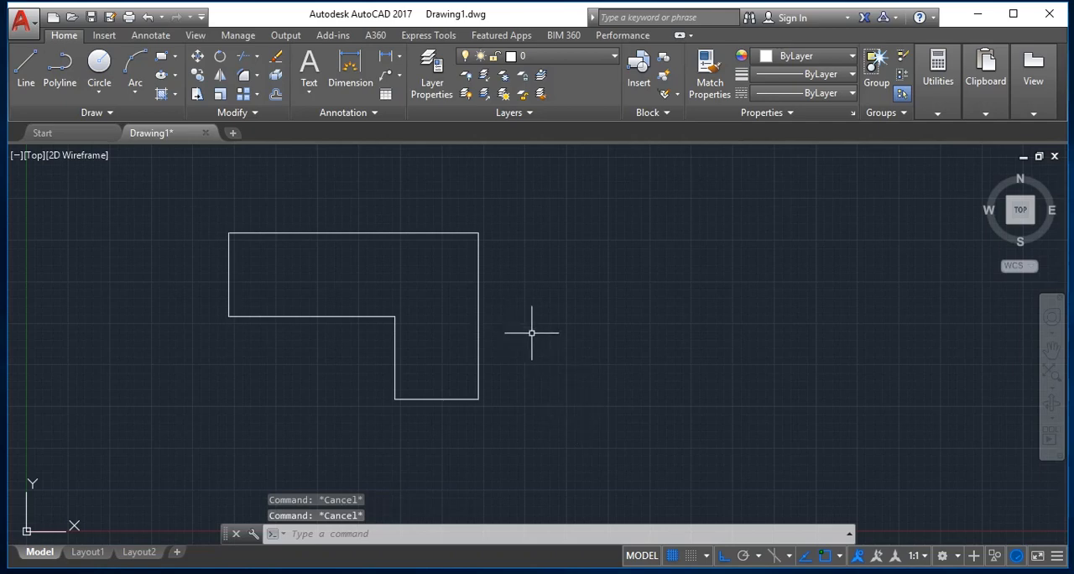
{"action": "key", "text": "Escape"}
Offset the L-shape's right vertical edge outward by 0.35.
{"action": "type", "text": "o"}
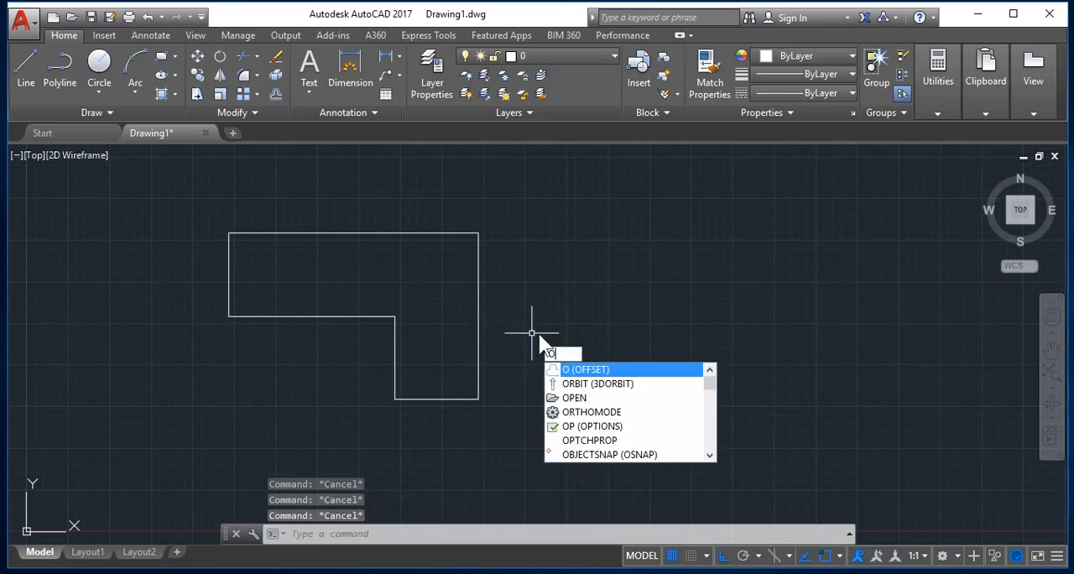
{"action": "key", "text": "Return"}
{"action": "type", "text": ".35"}
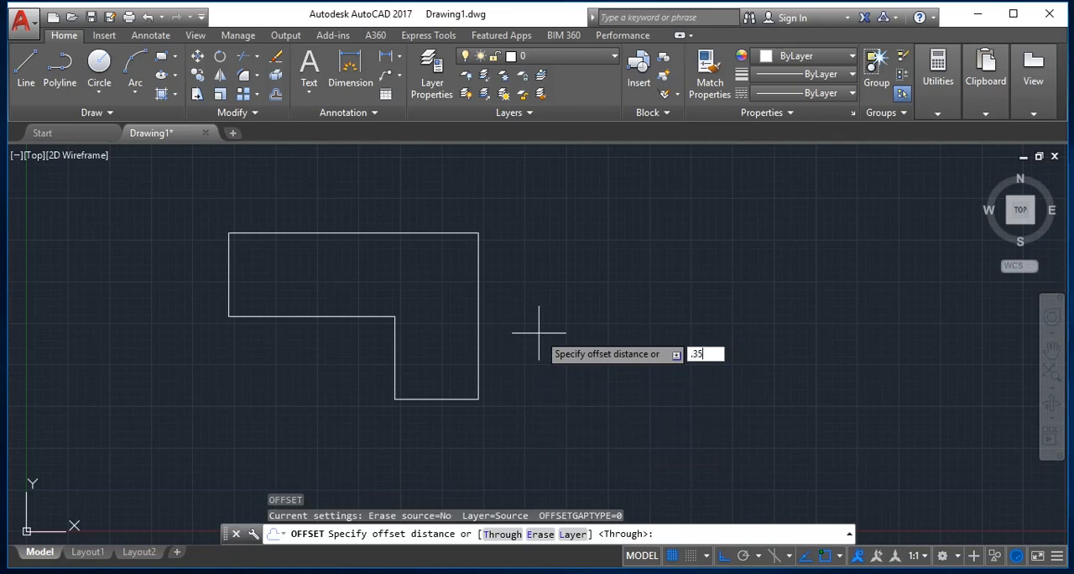
{"action": "key", "text": "Return"}
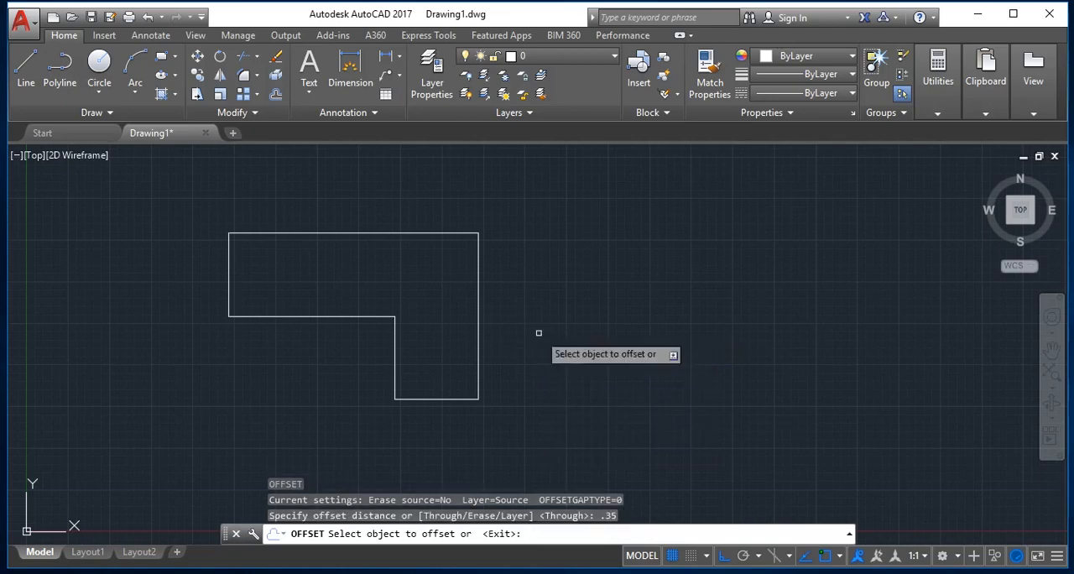
{"action": "key", "text": "Return"}
{"action": "key", "text": "Return"}
{"action": "key", "text": "Return"}
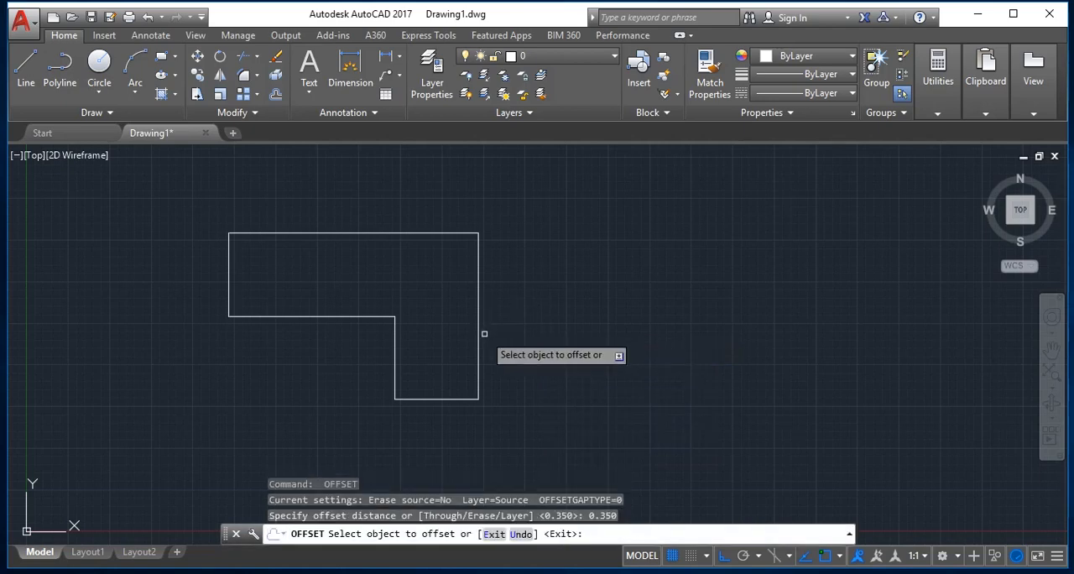
{"action": "left_click", "coordinate": [477, 334]}
{"action": "left_click", "coordinate": [490, 336]}
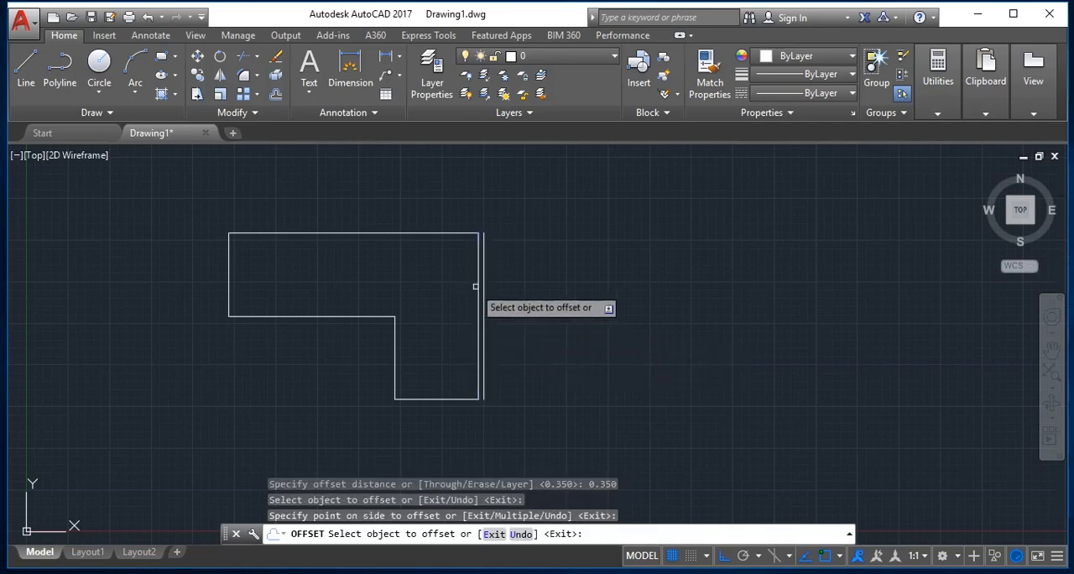
Offset the L-shape's top edge and left edge outward by the same 0.35 distance.
{"action": "left_click", "coordinate": [430, 232]}
{"action": "left_click", "coordinate": [431, 206]}
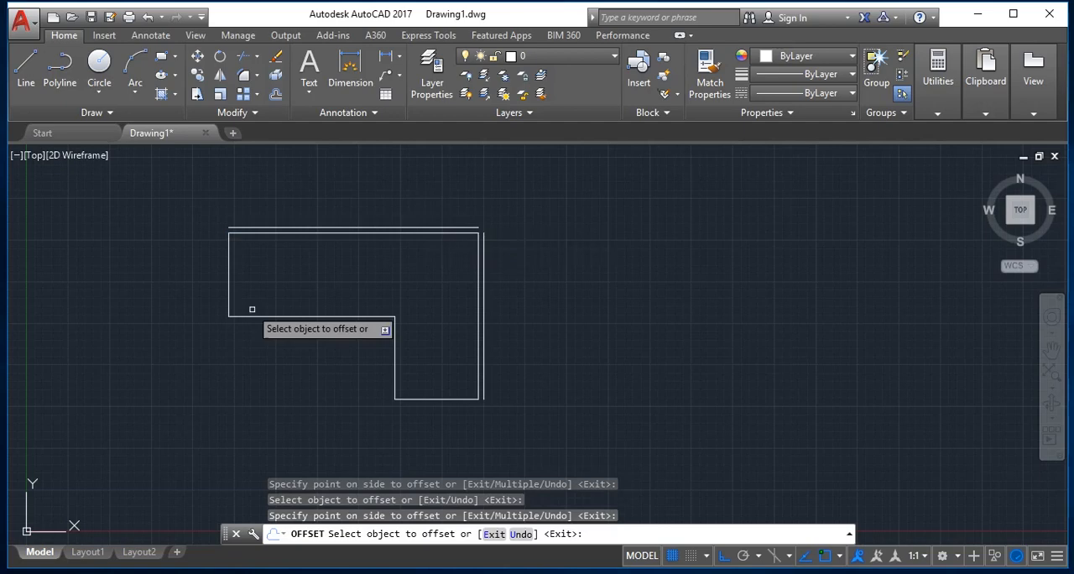
{"action": "left_click", "coordinate": [227, 274]}
{"action": "left_click", "coordinate": [156, 280]}
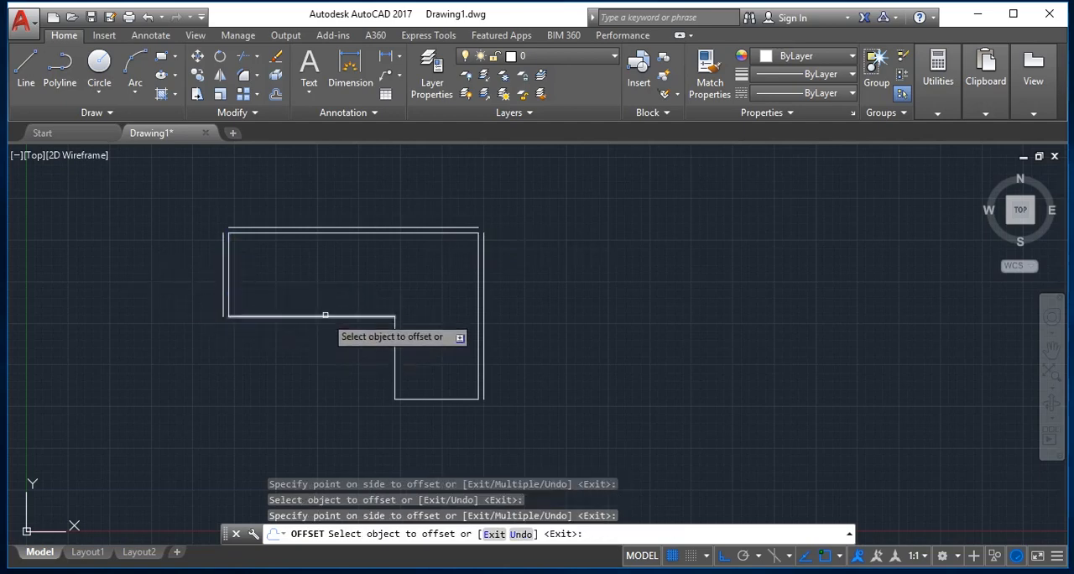
Offset the two edges of the L-shape's inner notch and its bottom edge outward by 0.35.
{"action": "left_click", "coordinate": [319, 318]}
{"action": "left_click", "coordinate": [335, 371]}
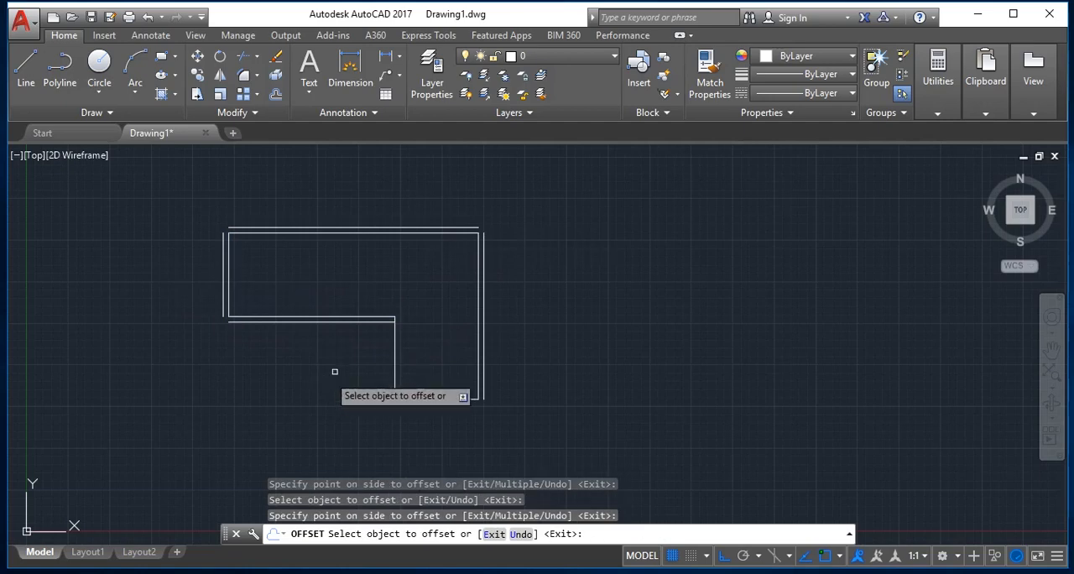
{"action": "left_click", "coordinate": [392, 349]}
{"action": "left_click", "coordinate": [378, 355]}
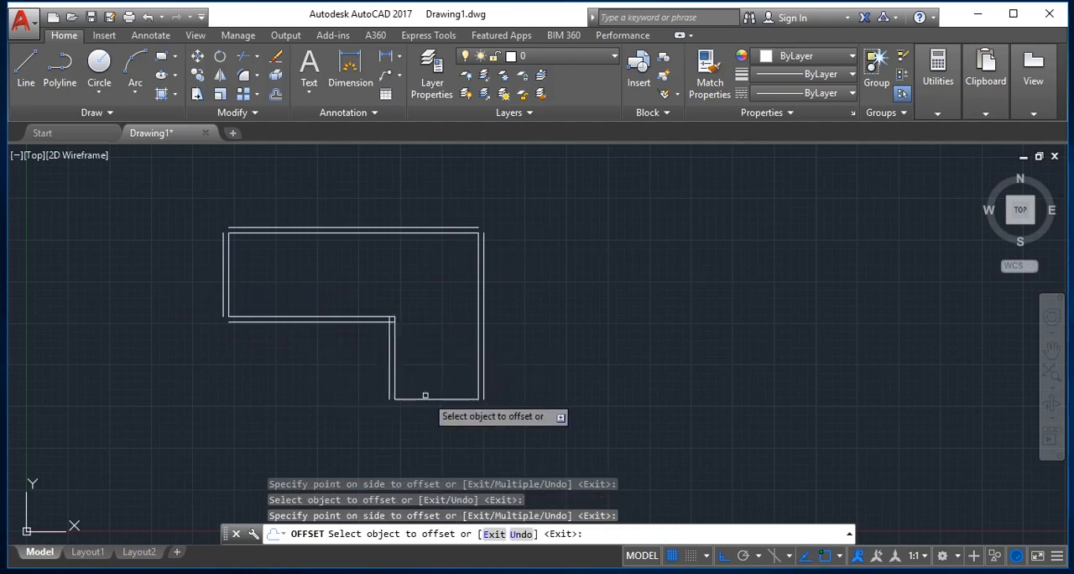
{"action": "left_click", "coordinate": [428, 400]}
{"action": "left_click", "coordinate": [464, 414]}
{"action": "key", "text": "Escape"}
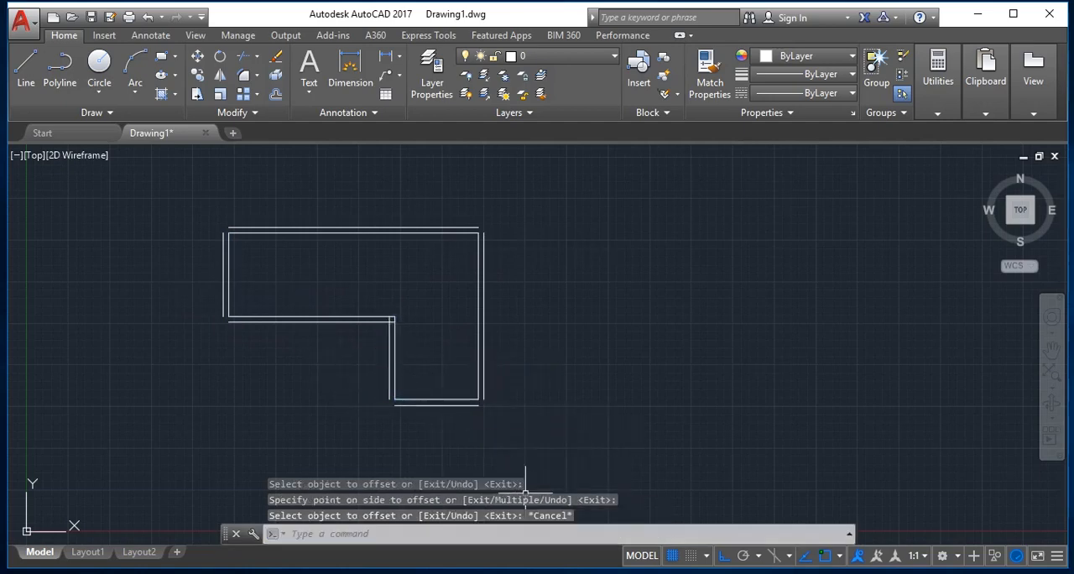
Join the outer offset lines at the lower leg's bottom-left and bottom-right corners with a zero-radius Fillet.
{"action": "type", "text": "f"}
{"action": "key", "text": "Return"}
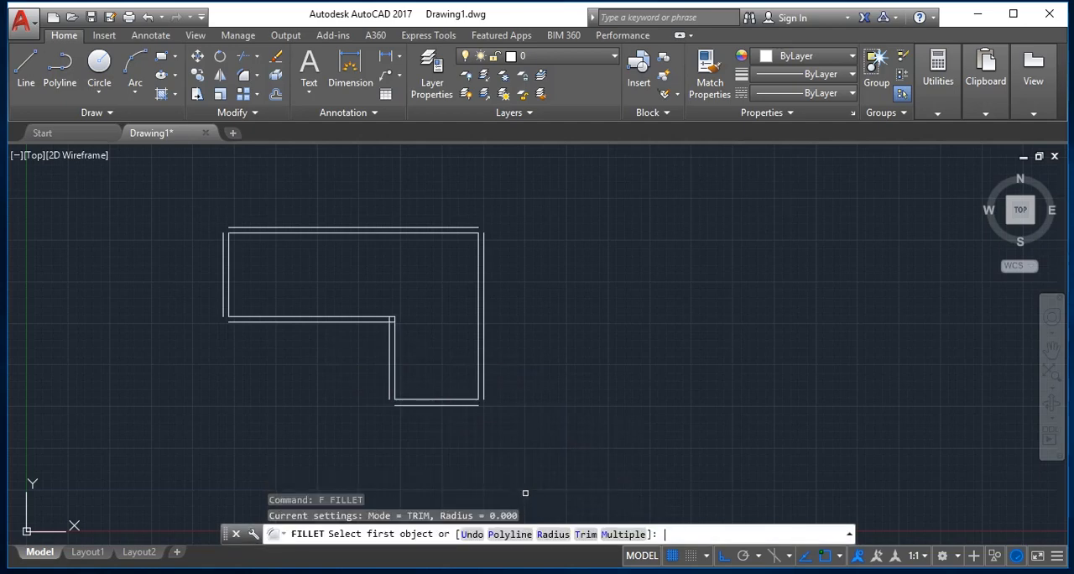
{"action": "left_click", "coordinate": [407, 403]}
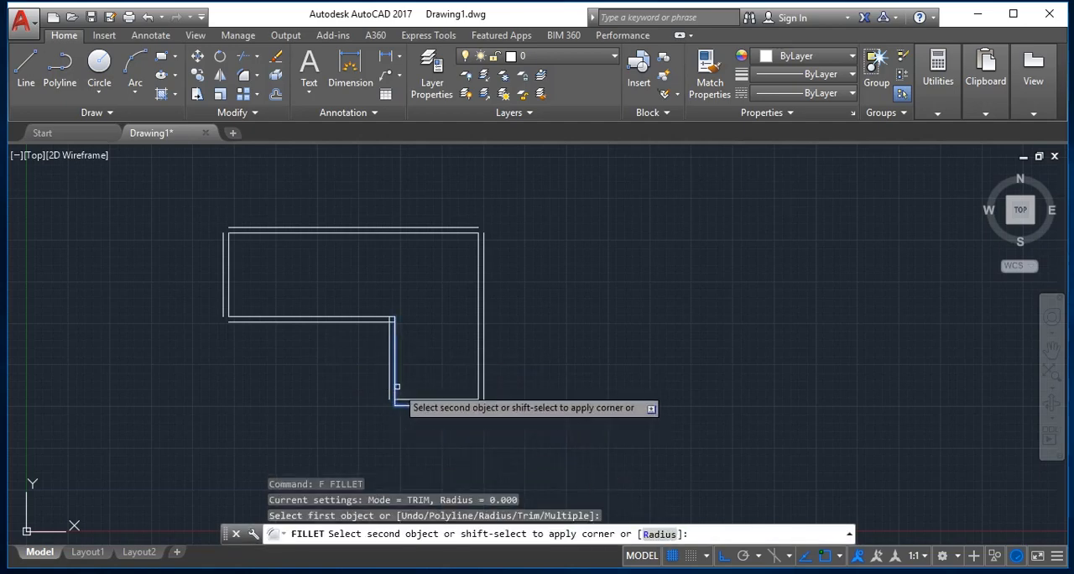
{"action": "left_click", "coordinate": [388, 387]}
{"action": "key", "text": "Return"}
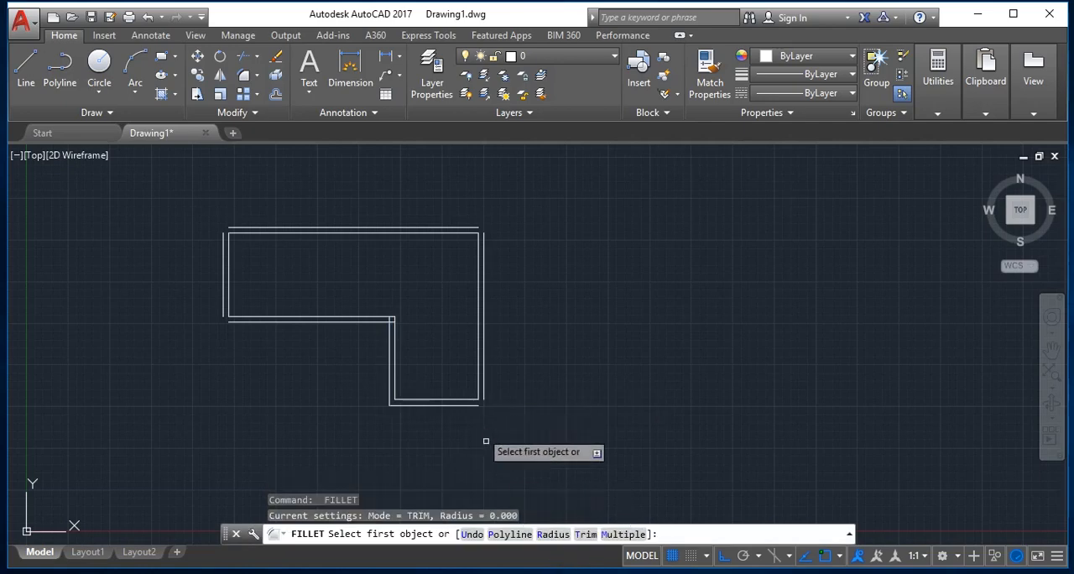
{"action": "scroll", "coordinate": [486, 438], "scroll_direction": "up", "scroll_amount": 2}
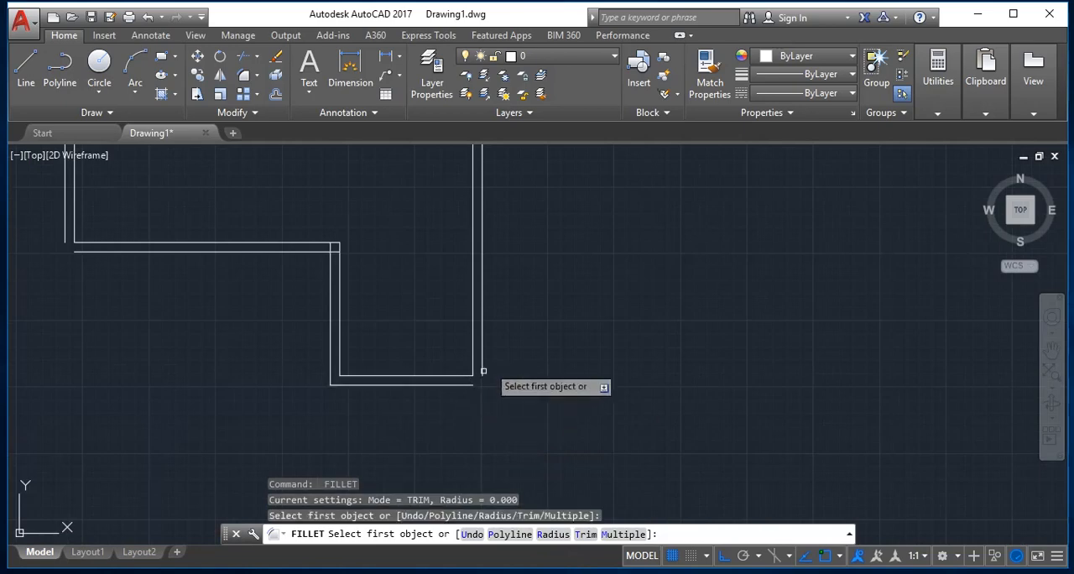
{"action": "left_click", "coordinate": [453, 384]}
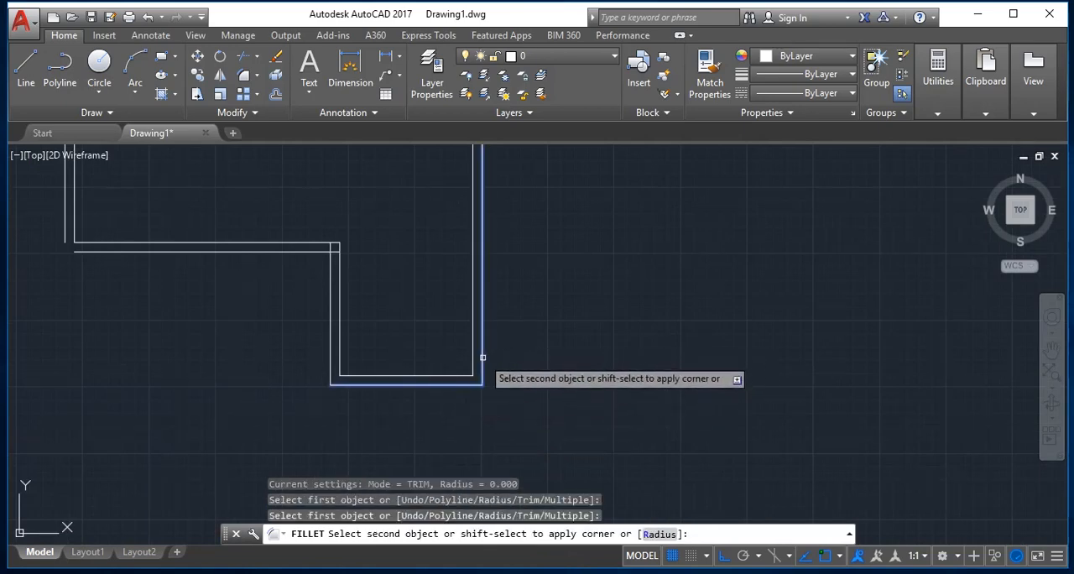
{"action": "left_click", "coordinate": [482, 356]}
Join the outer offset lines at the L-shape's top-right and top-left corners with a zero-radius Fillet.
{"action": "scroll", "coordinate": [481, 360], "scroll_direction": "down", "scroll_amount": 8}
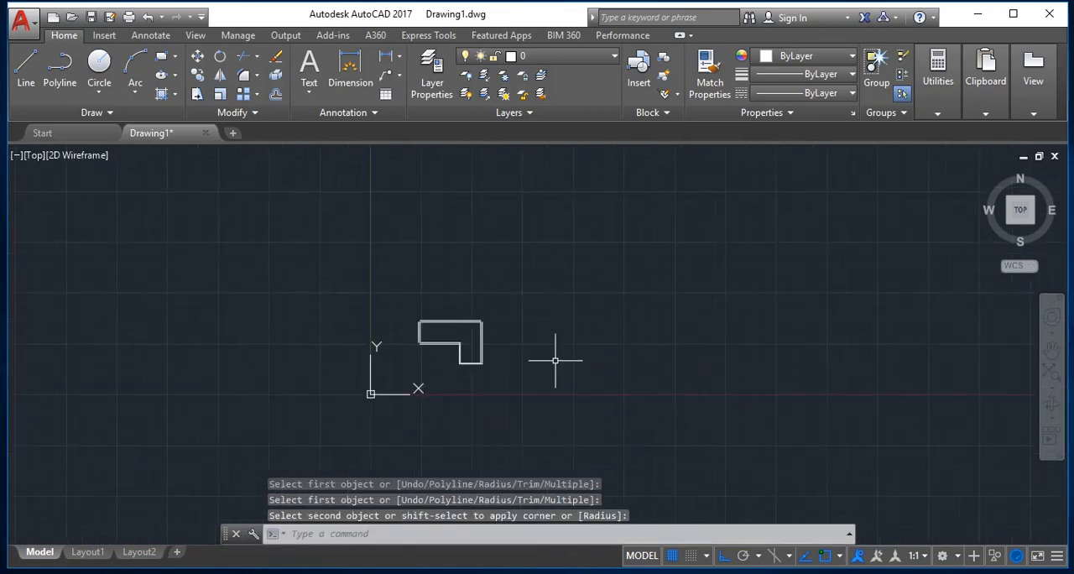
{"action": "scroll", "coordinate": [486, 332], "scroll_direction": "up", "scroll_amount": 8}
{"action": "key", "text": "Return"}
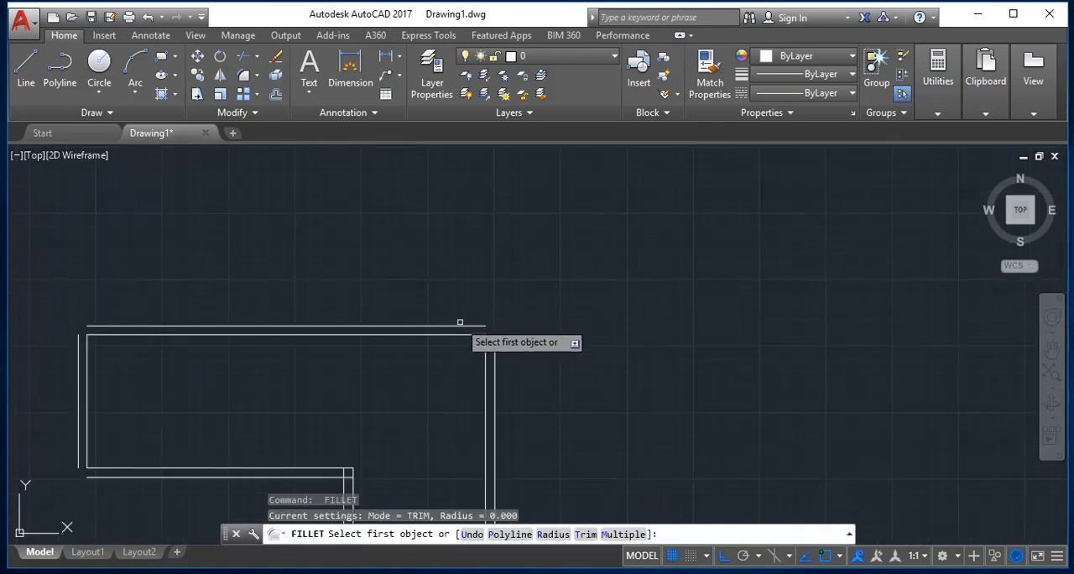
{"action": "left_click", "coordinate": [461, 325]}
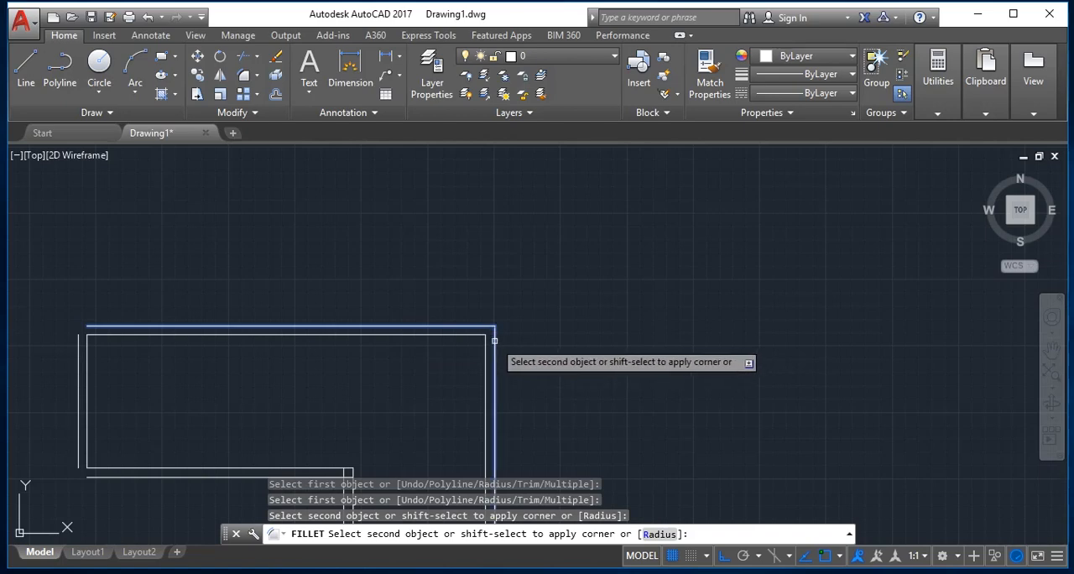
{"action": "left_click", "coordinate": [495, 349]}
{"action": "key", "text": "Return"}
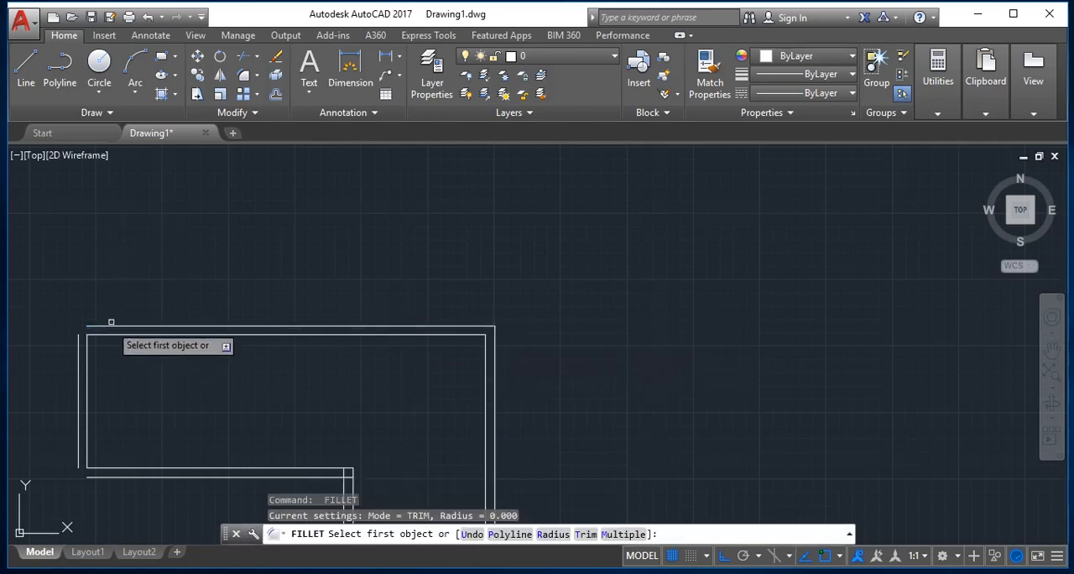
{"action": "left_click", "coordinate": [114, 325]}
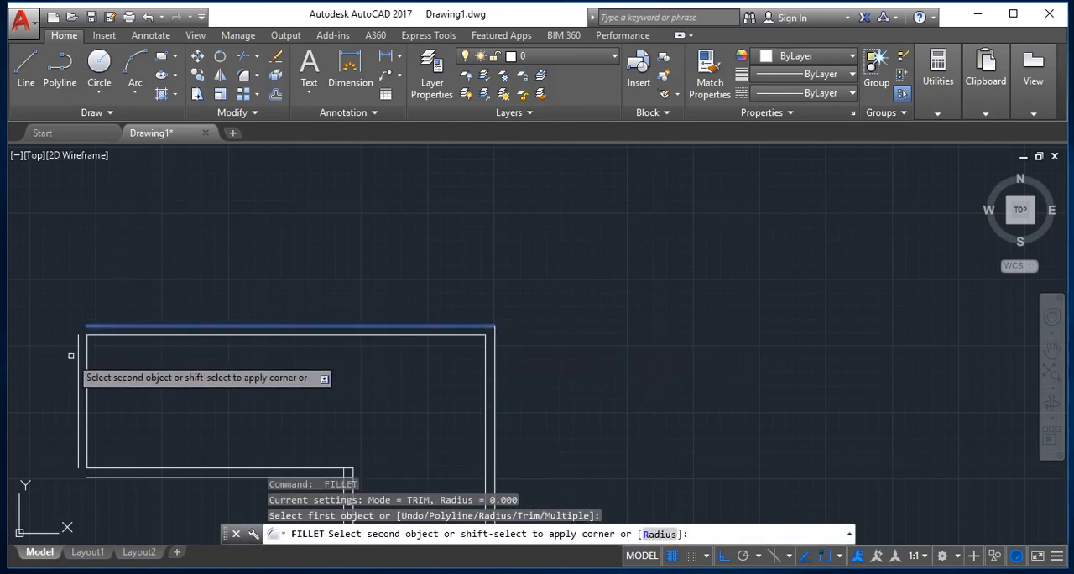
{"action": "left_click", "coordinate": [78, 356]}
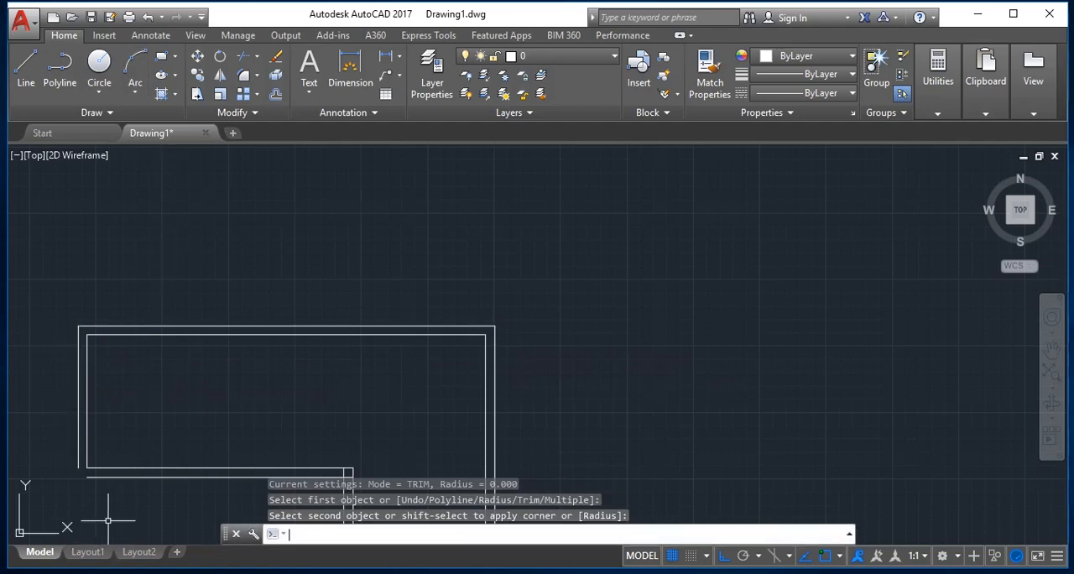
Join the outer offset lines at the L-shape's upper arm's bottom-left corner with a zero-radius Fillet.
{"action": "key", "text": "Return"}
{"action": "left_click", "coordinate": [106, 476]}
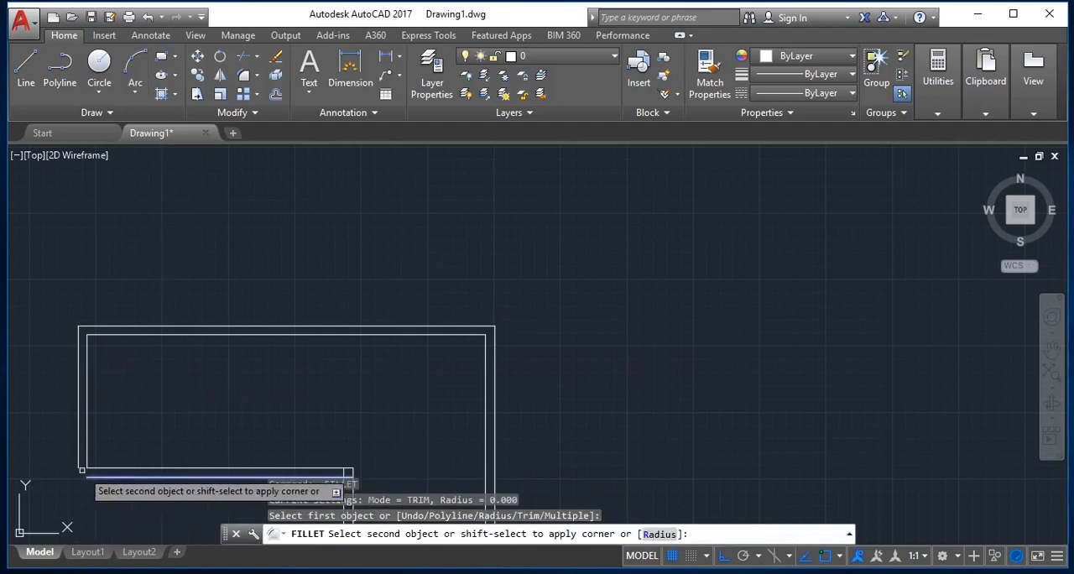
{"action": "left_click", "coordinate": [87, 444]}
Inspect the double-line L-shape as a whole and its inner notch corner up close.
{"action": "scroll", "coordinate": [126, 503], "scroll_direction": "down", "scroll_amount": 5}
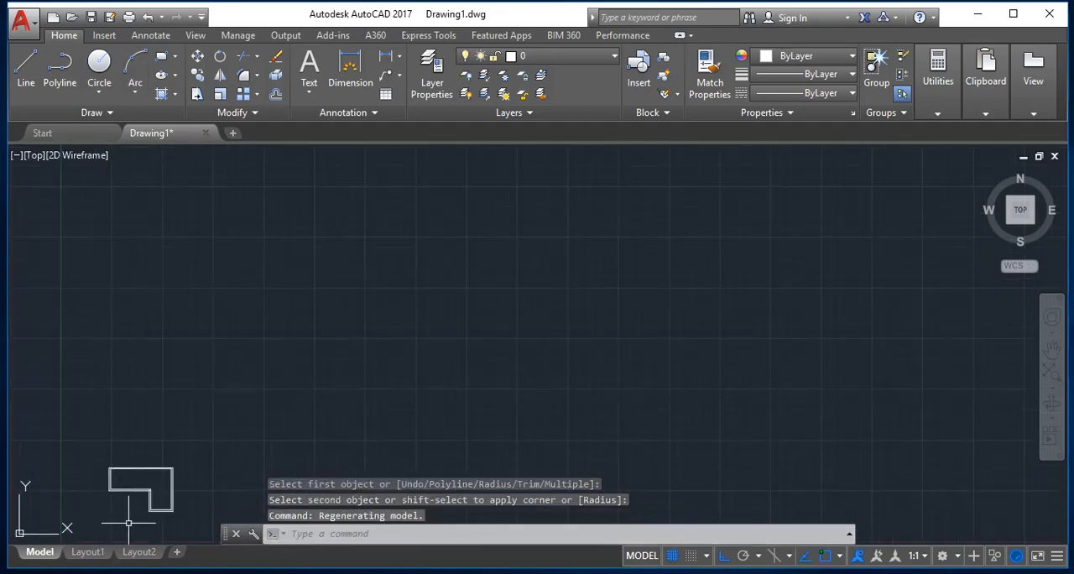
{"action": "scroll", "coordinate": [131, 520], "scroll_direction": "up", "scroll_amount": 5}
{"action": "scroll", "coordinate": [192, 503], "scroll_direction": "down", "scroll_amount": 4}
{"action": "scroll", "coordinate": [210, 502], "scroll_direction": "up", "scroll_amount": 4}
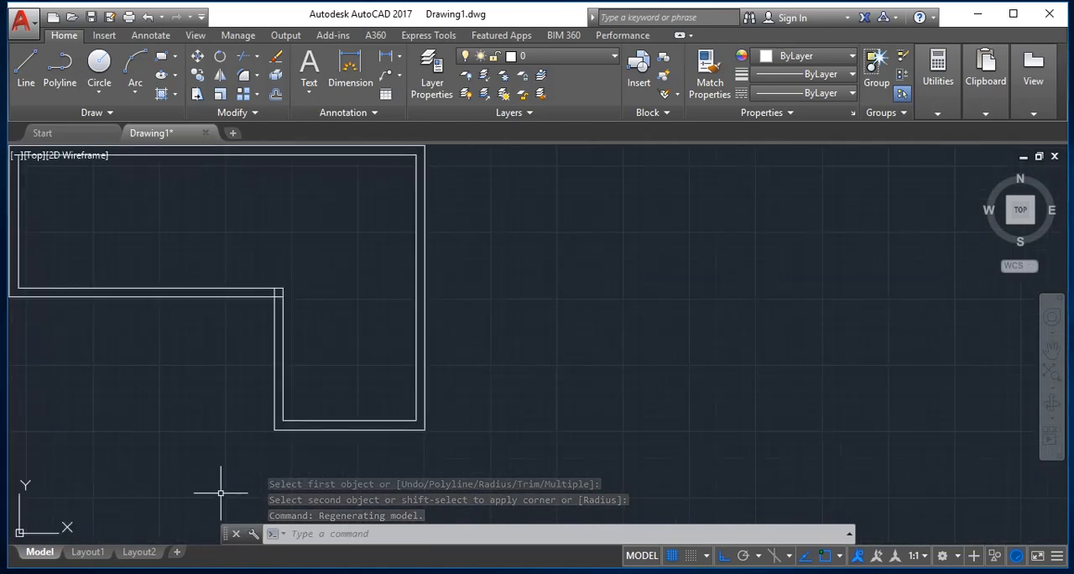
{"action": "scroll", "coordinate": [198, 492], "scroll_direction": "down", "scroll_amount": 2}
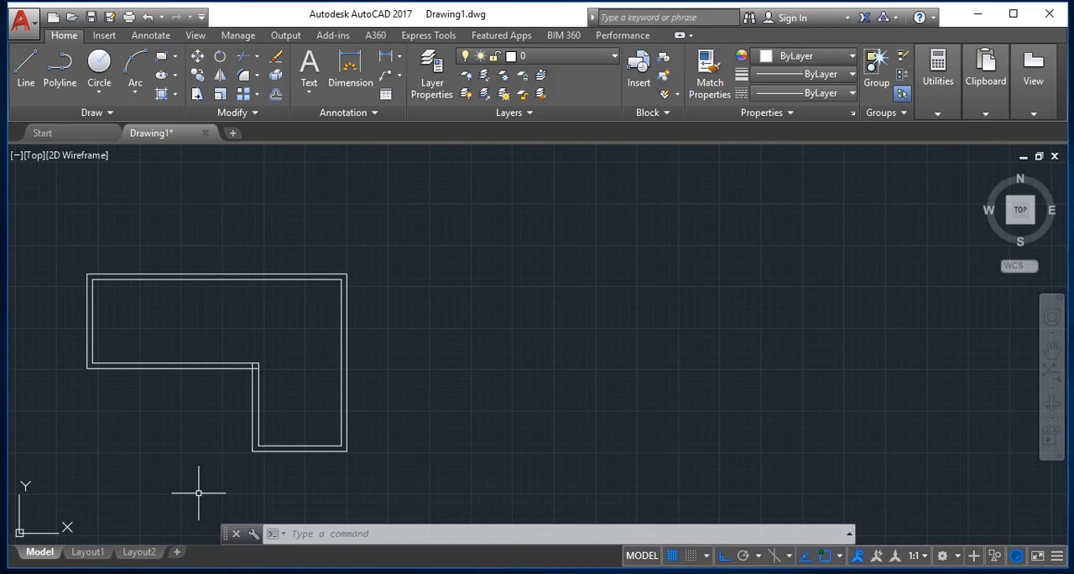
{"action": "scroll", "coordinate": [199, 492], "scroll_direction": "up", "scroll_amount": 2}
{"action": "key", "text": "Escape"}
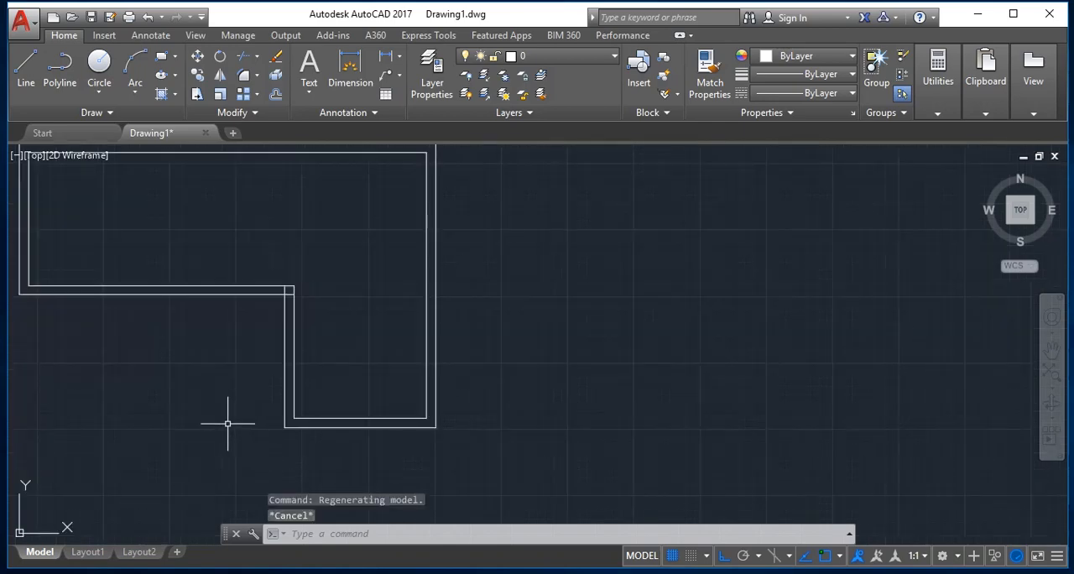
{"action": "key", "text": "Escape"}
{"action": "type", "text": "tr"}
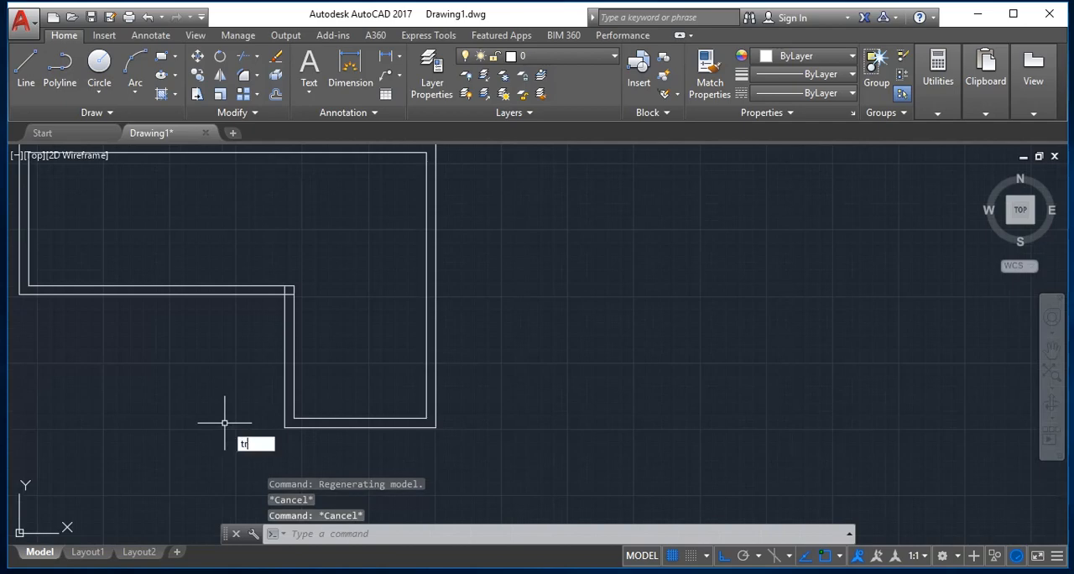
{"action": "key", "text": "Return"}
{"action": "type", "text": "v"}
{"action": "key", "text": "Return"}
{"action": "key", "text": "Escape"}
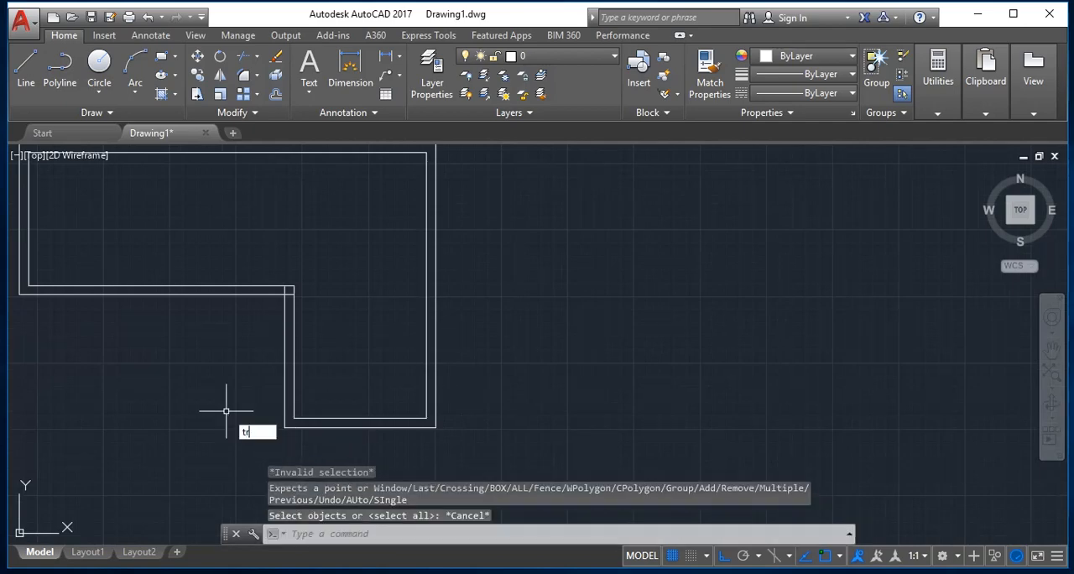
Trim the overlapping line ends inside the inner notch corner, using all objects as cutting edges.
{"action": "type", "text": "tr"}
{"action": "key", "text": "Return"}
{"action": "key", "text": "Return"}
{"action": "scroll", "coordinate": [285, 291], "scroll_direction": "up", "scroll_amount": 4}
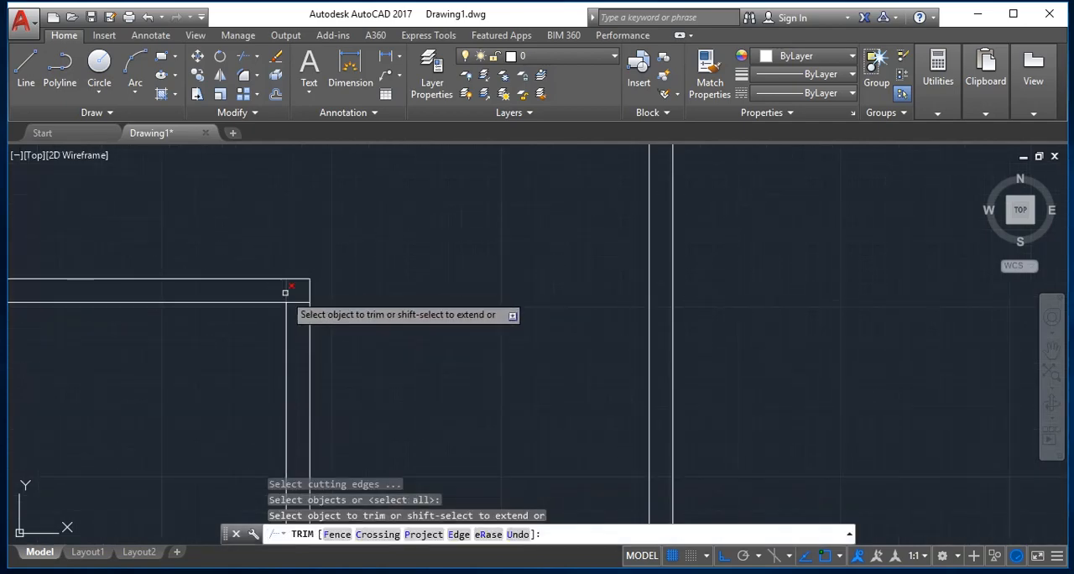
{"action": "left_click", "coordinate": [290, 300]}
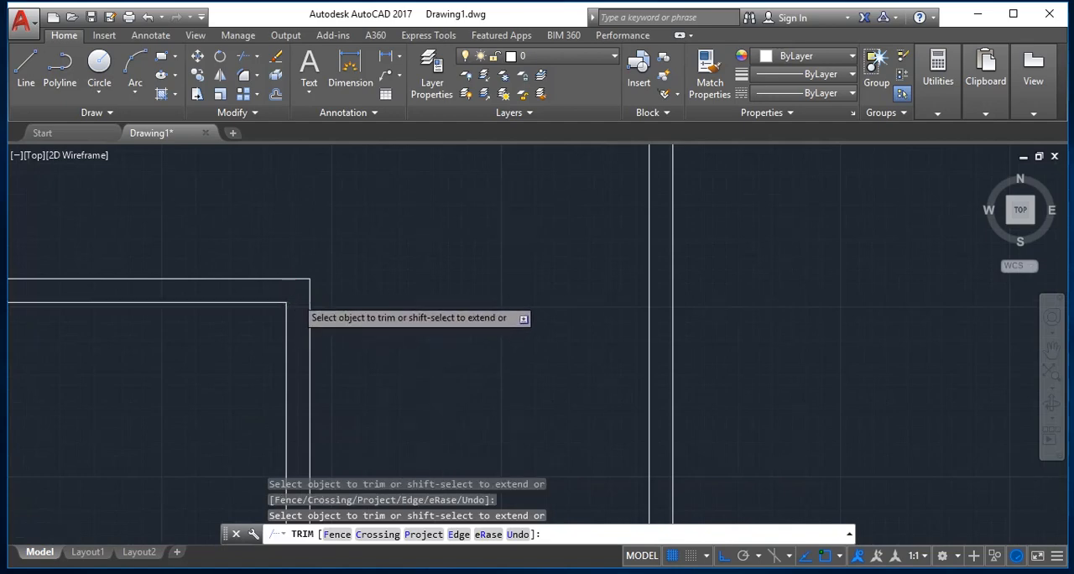
{"action": "scroll", "coordinate": [303, 287], "scroll_direction": "down", "scroll_amount": 6}
{"action": "scroll", "coordinate": [340, 341], "scroll_direction": "up", "scroll_amount": 3}
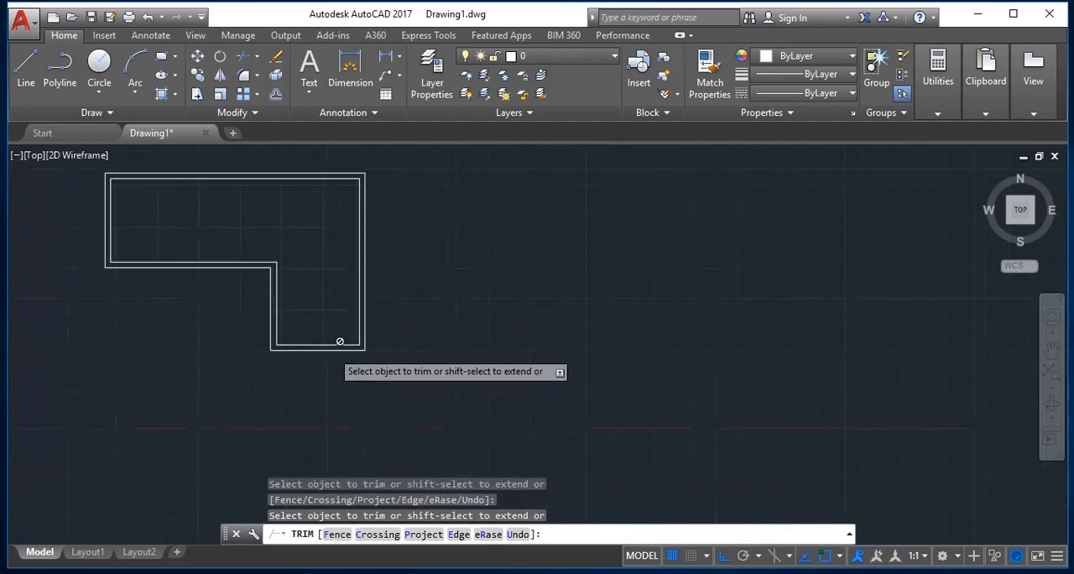
{"action": "scroll", "coordinate": [302, 336], "scroll_direction": "up", "scroll_amount": 4}
{"action": "scroll", "coordinate": [71, 167], "scroll_direction": "down", "scroll_amount": 8}
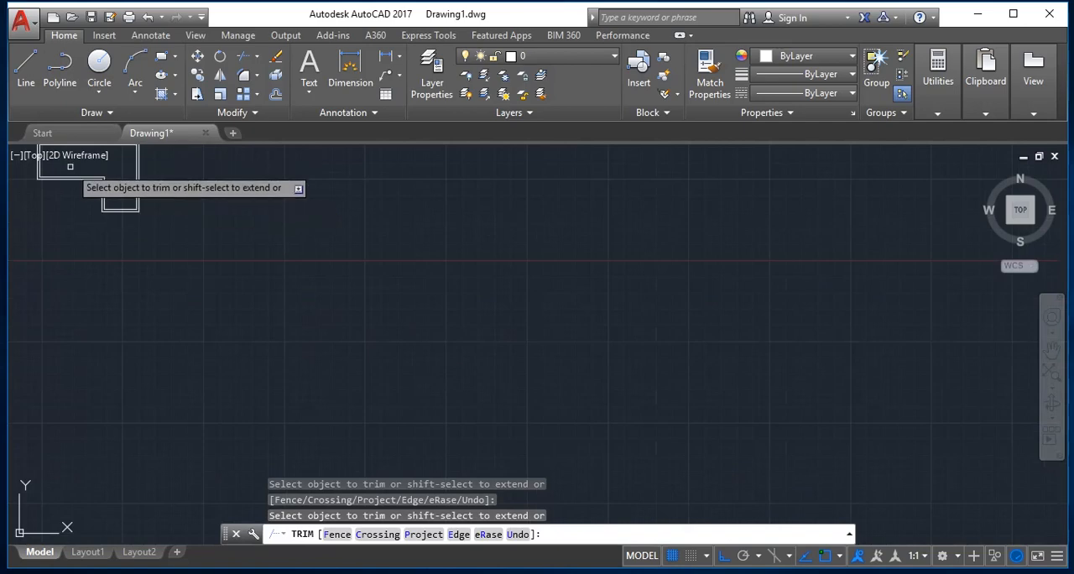
{"action": "scroll", "coordinate": [70, 167], "scroll_direction": "up", "scroll_amount": 5}
{"action": "key", "text": "Escape"}
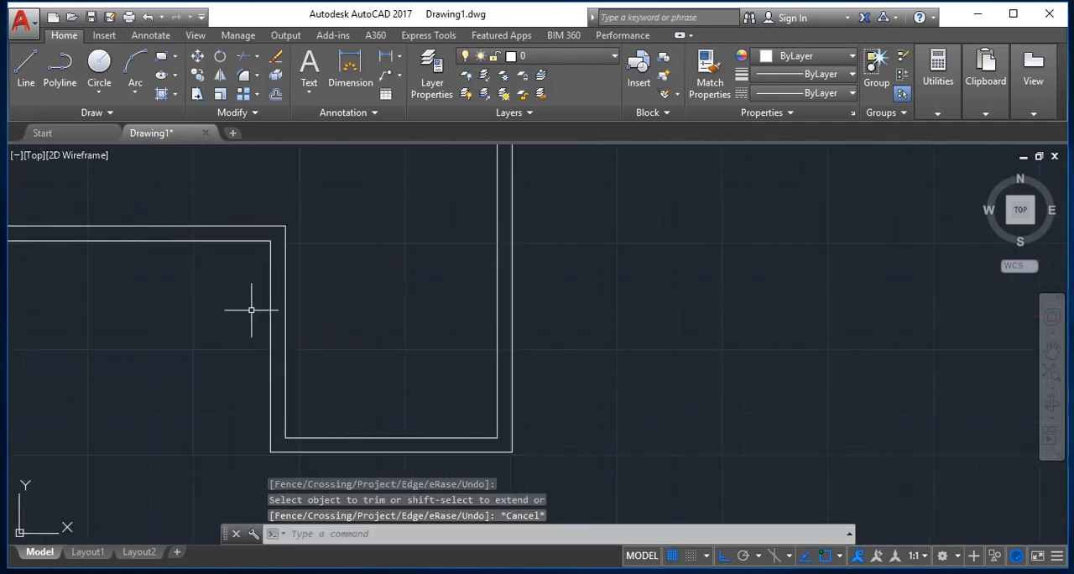
Offset the outer vertical line of the notch 0.1 outward, away from the lower leg.
{"action": "type", "text": "o"}
{"action": "key", "text": "Return"}
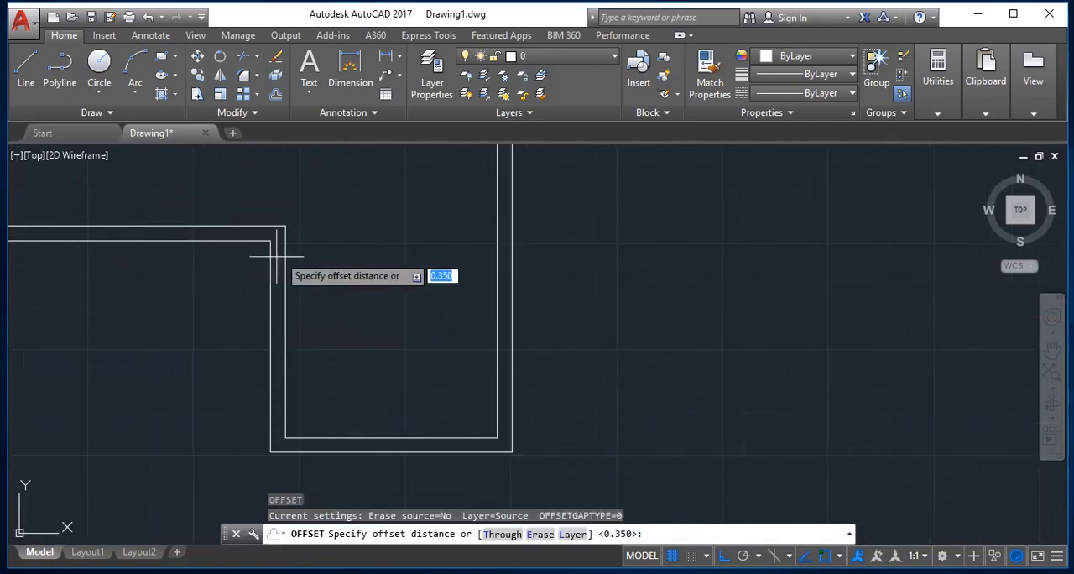
{"action": "type", "text": ".1"}
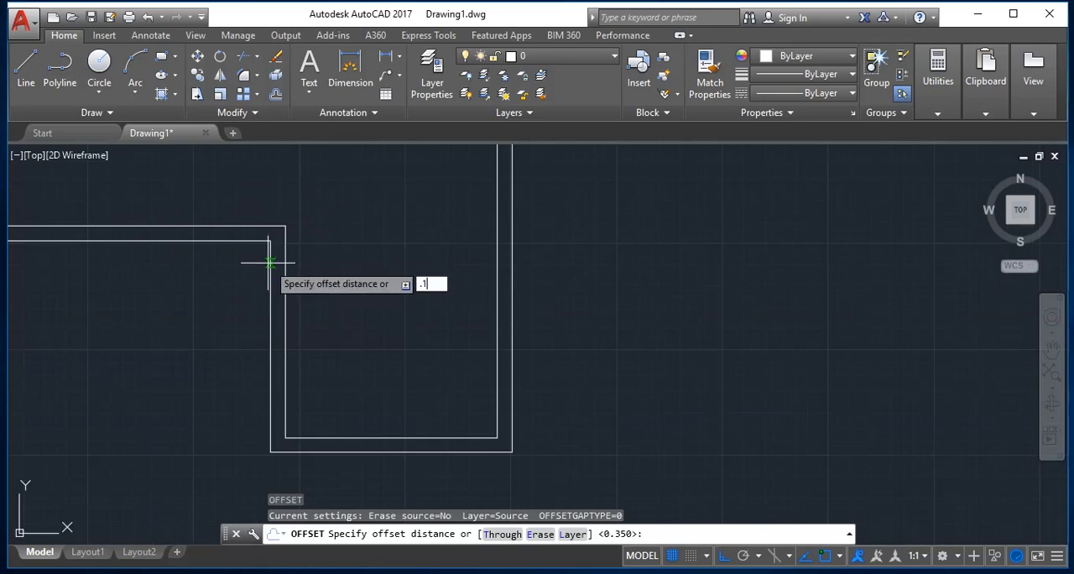
{"action": "key", "text": "Return"}
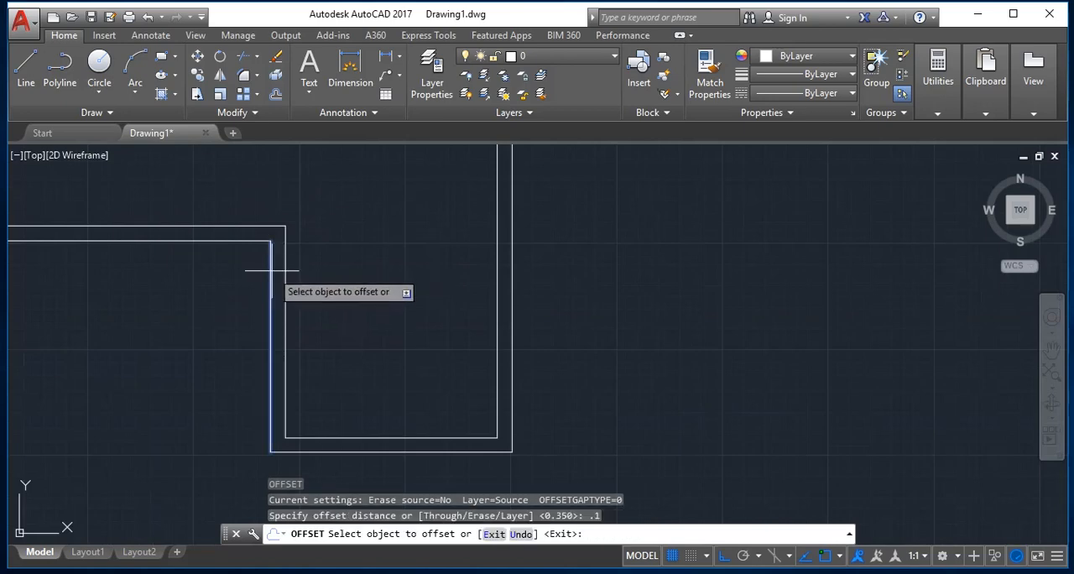
{"action": "left_click", "coordinate": [268, 267]}
{"action": "left_click", "coordinate": [212, 278]}
{"action": "key", "text": "Return"}
{"action": "key", "text": "Return"}
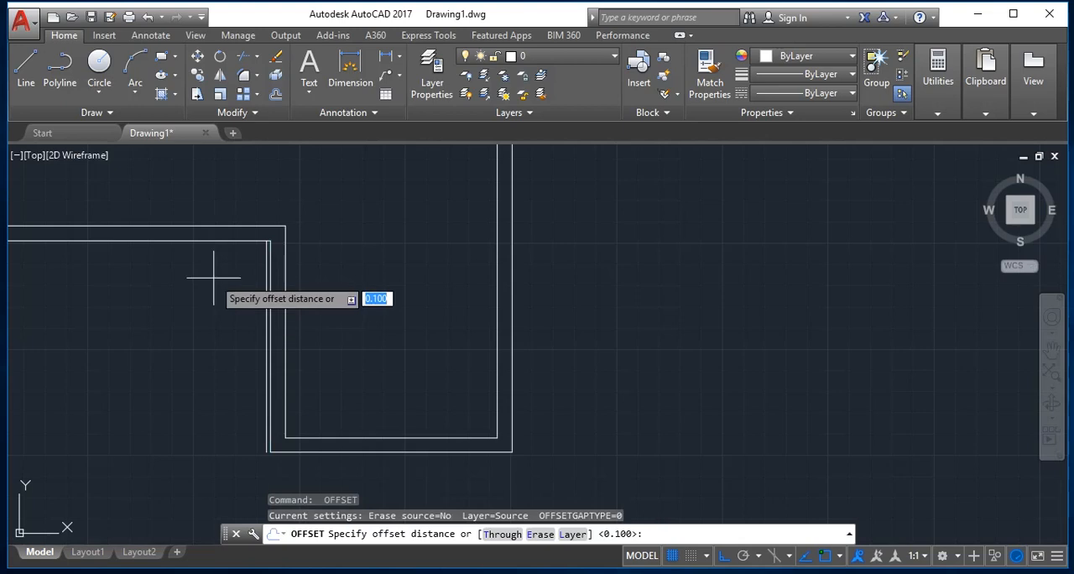
Offset the new vertical line beside the notch by 1, further away from the lower leg.
{"action": "type", "text": "1"}
{"action": "key", "text": "Return"}
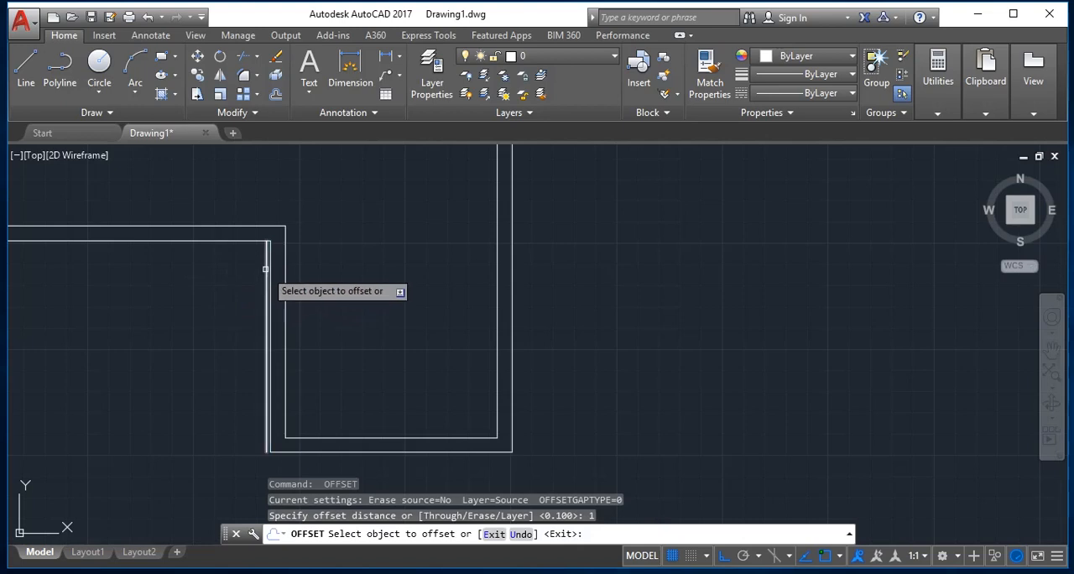
{"action": "left_click", "coordinate": [265, 268]}
{"action": "left_click", "coordinate": [141, 268]}
{"action": "key", "text": "Escape"}
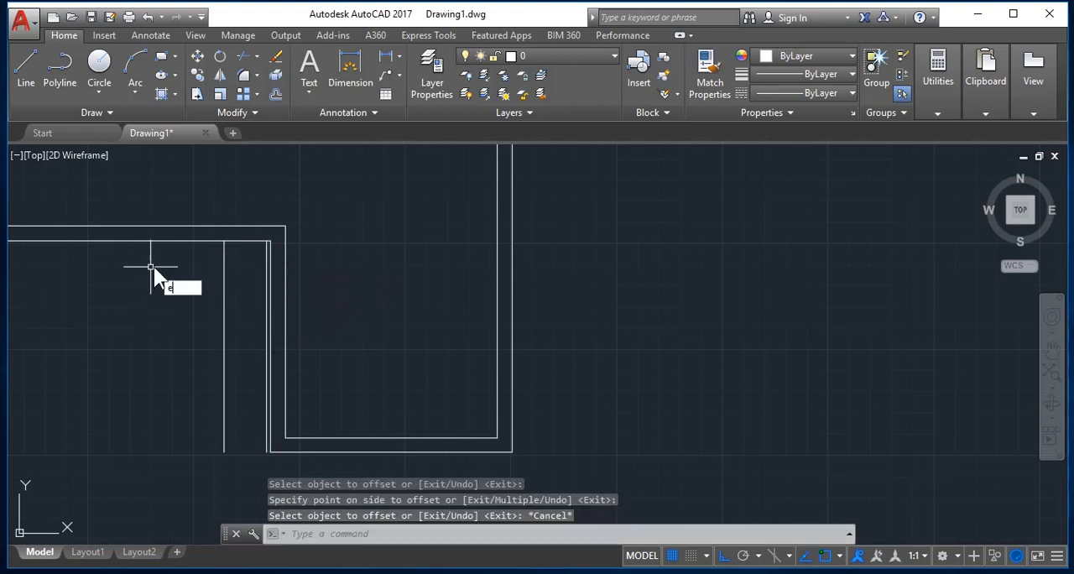
Extend the leftmost offset vertical line up through the wall to the horizontal inner line of the notch.
{"action": "type", "text": "ex"}
{"action": "key", "text": "Return"}
{"action": "key", "text": "Return"}
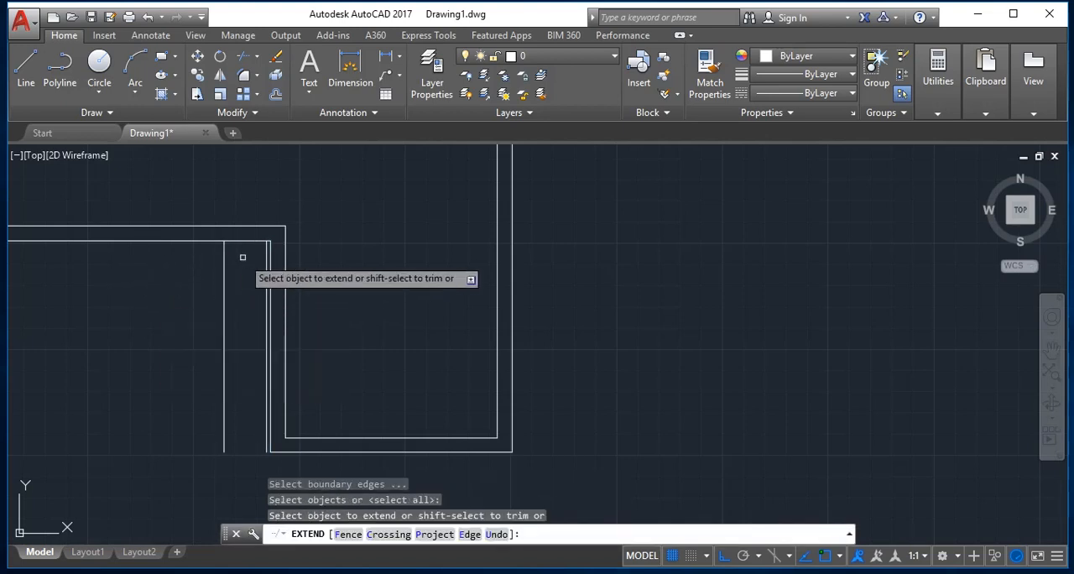
{"action": "left_click", "coordinate": [225, 261]}
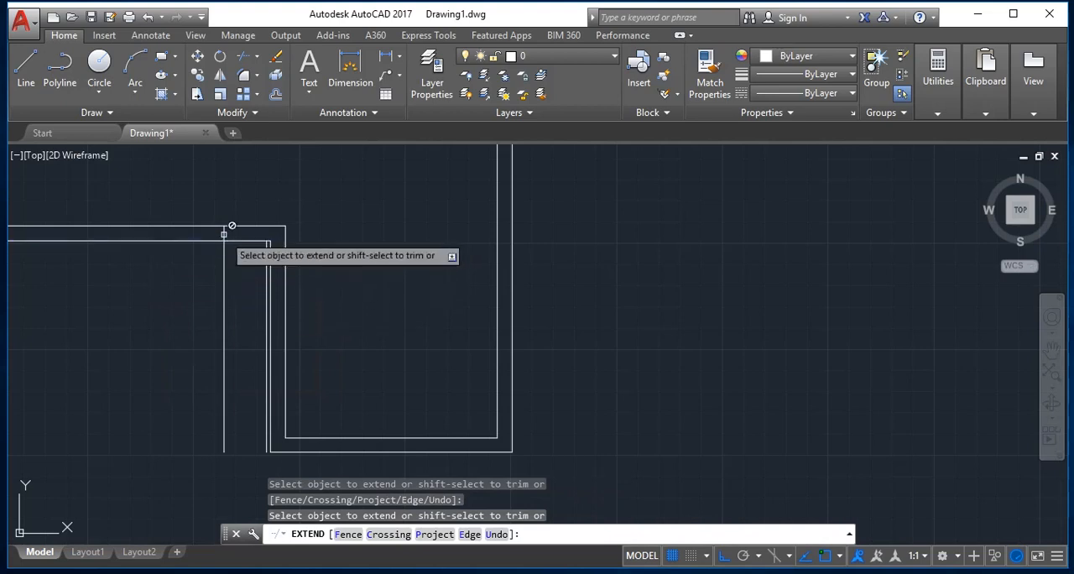
{"action": "left_click", "coordinate": [220, 236]}
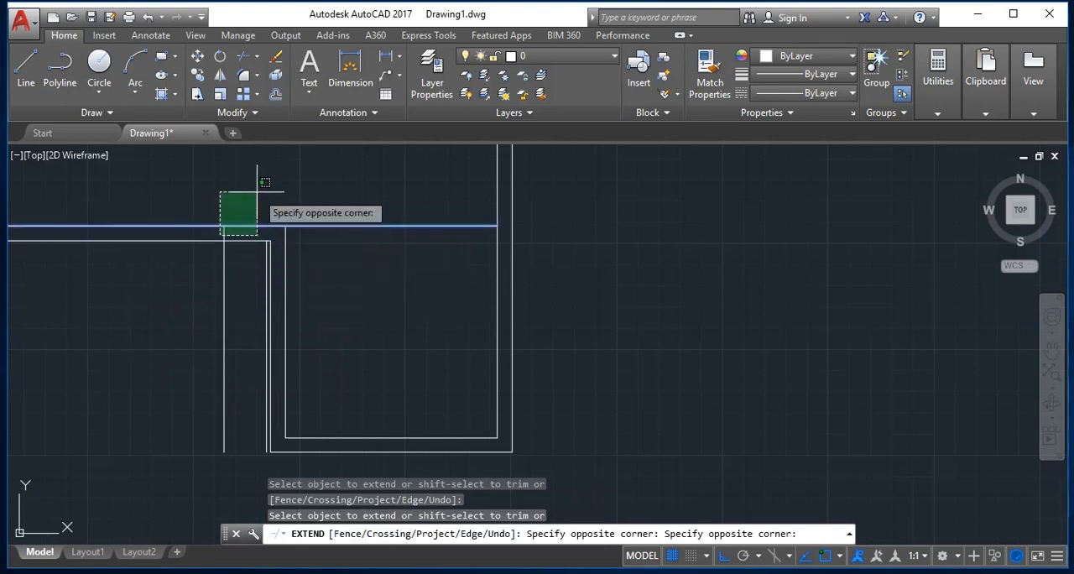
{"action": "key", "text": "Escape"}
Extend both offset vertical lines up to the inner top edge of the L-shape, using that edge as the boundary.
{"action": "scroll", "coordinate": [241, 258], "scroll_direction": "down", "scroll_amount": 5}
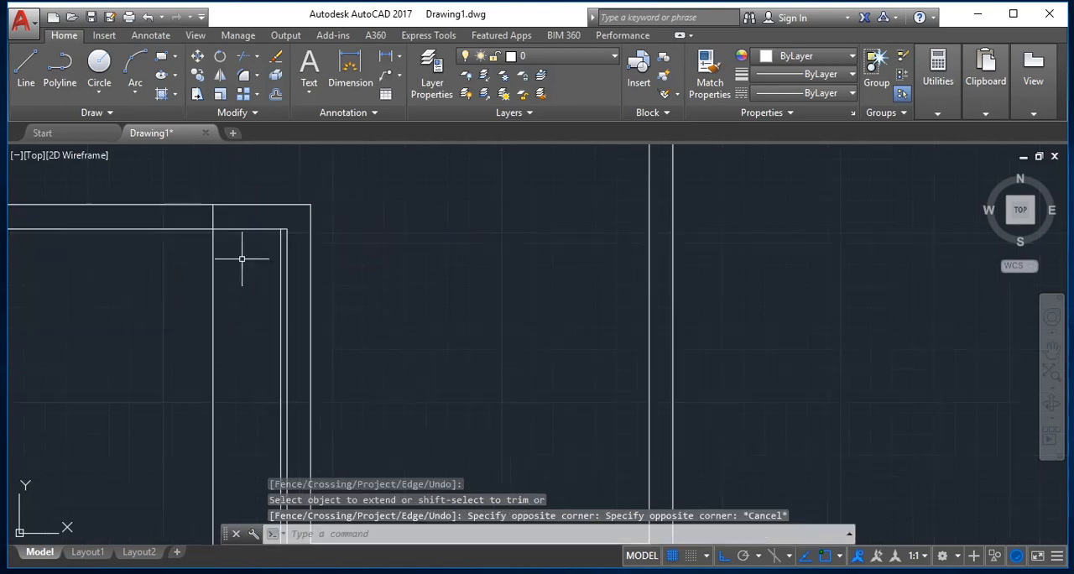
{"action": "scroll", "coordinate": [237, 221], "scroll_direction": "up", "scroll_amount": 6}
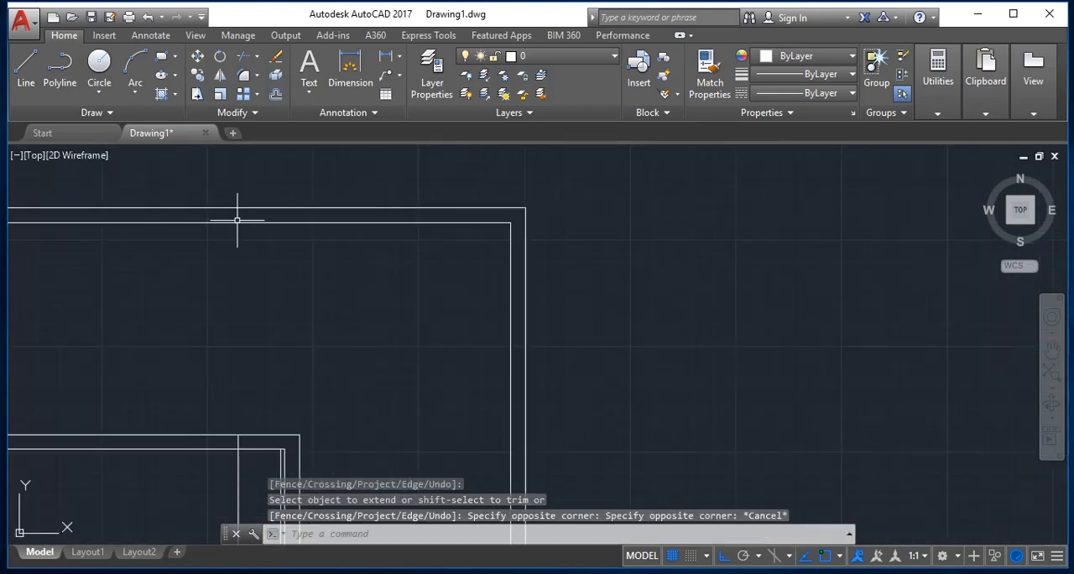
{"action": "key", "text": "Escape"}
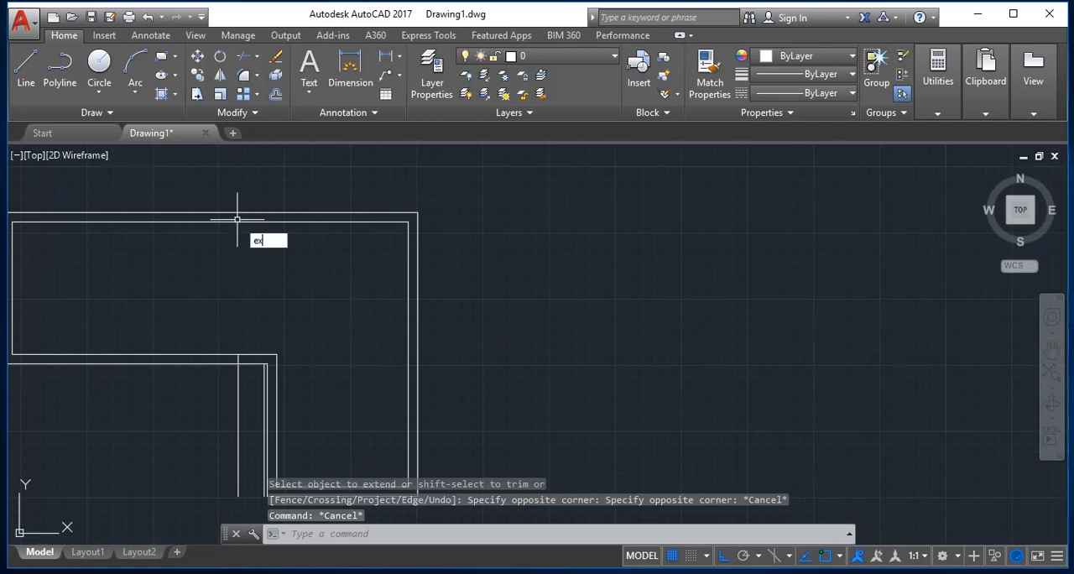
{"action": "key", "text": "Return"}
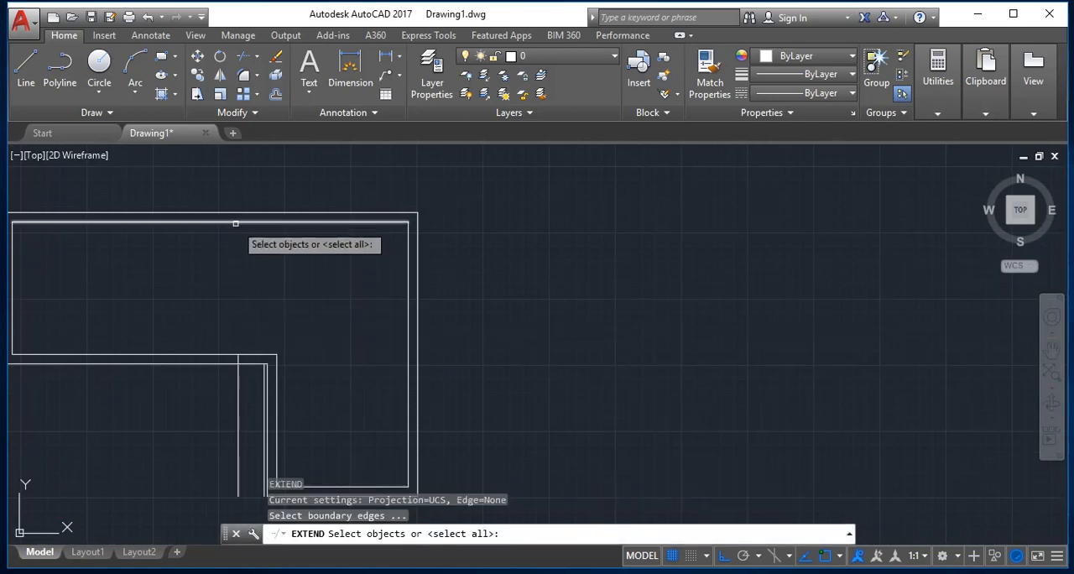
{"action": "left_click", "coordinate": [236, 223]}
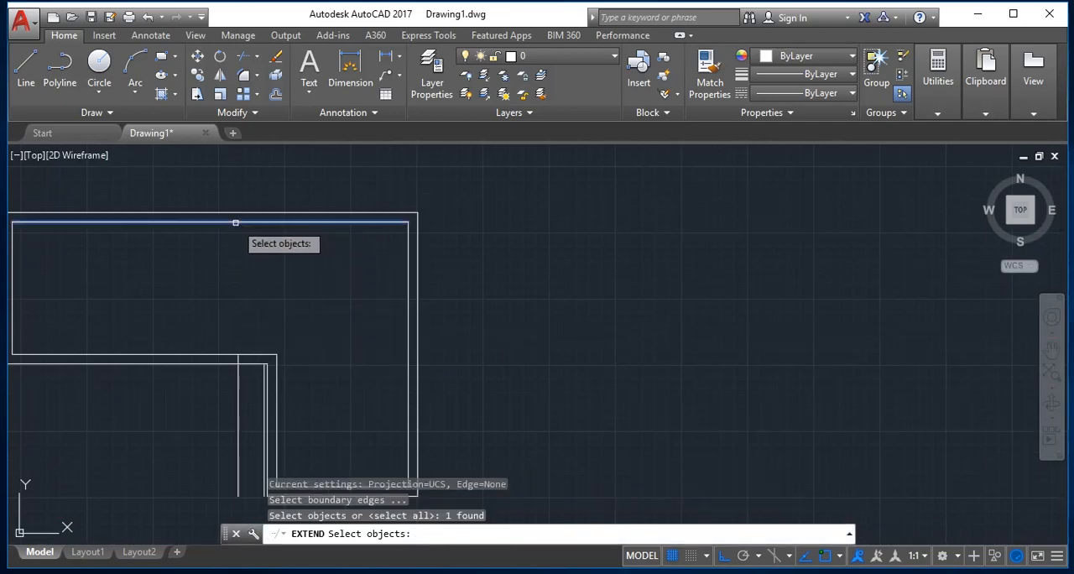
{"action": "key", "text": "Return"}
{"action": "left_click", "coordinate": [227, 405]}
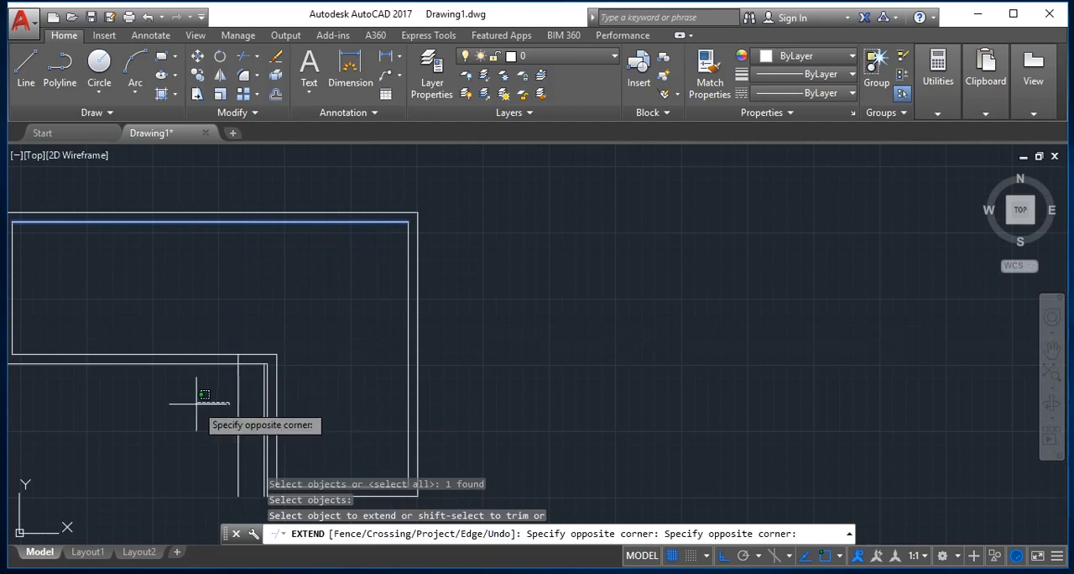
{"action": "left_click", "coordinate": [197, 405]}
{"action": "left_click", "coordinate": [262, 407]}
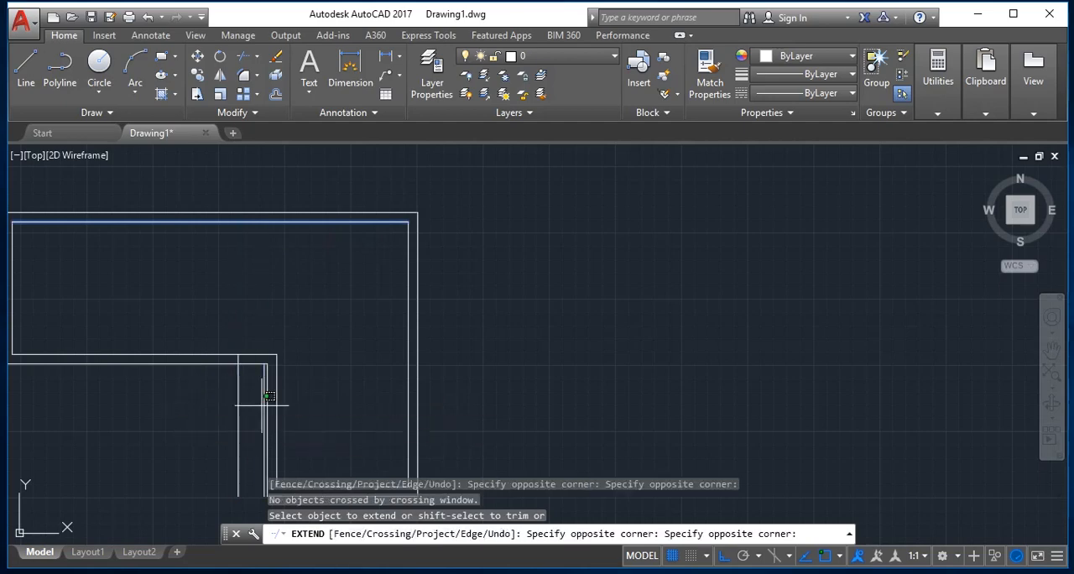
{"action": "left_click", "coordinate": [198, 406]}
{"action": "left_click", "coordinate": [263, 394]}
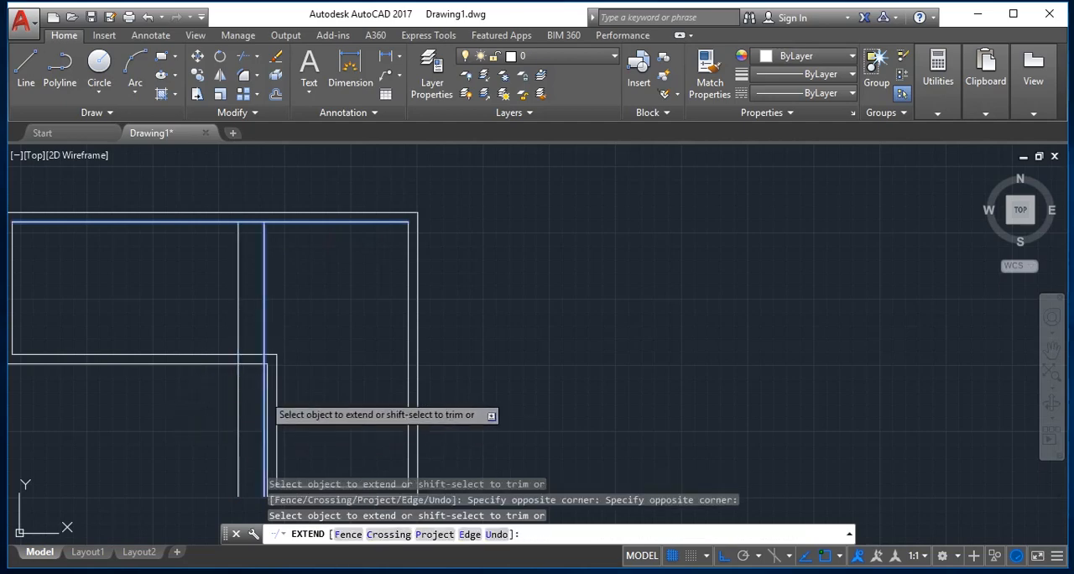
{"action": "left_click", "coordinate": [263, 395]}
{"action": "scroll", "coordinate": [260, 363], "scroll_direction": "up", "scroll_amount": 4}
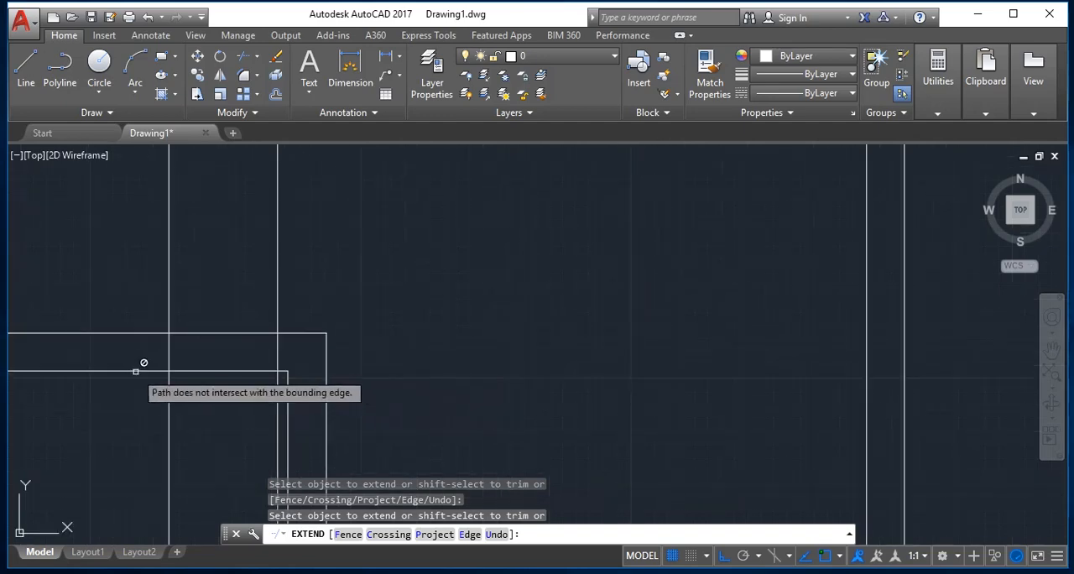
Trim the two horizontal wall lines between the offset verticals to create an opening 1 unit wide.
{"action": "key", "text": "Escape"}
{"action": "type", "text": "tr"}
{"action": "key", "text": "Return"}
{"action": "key", "text": "Return"}
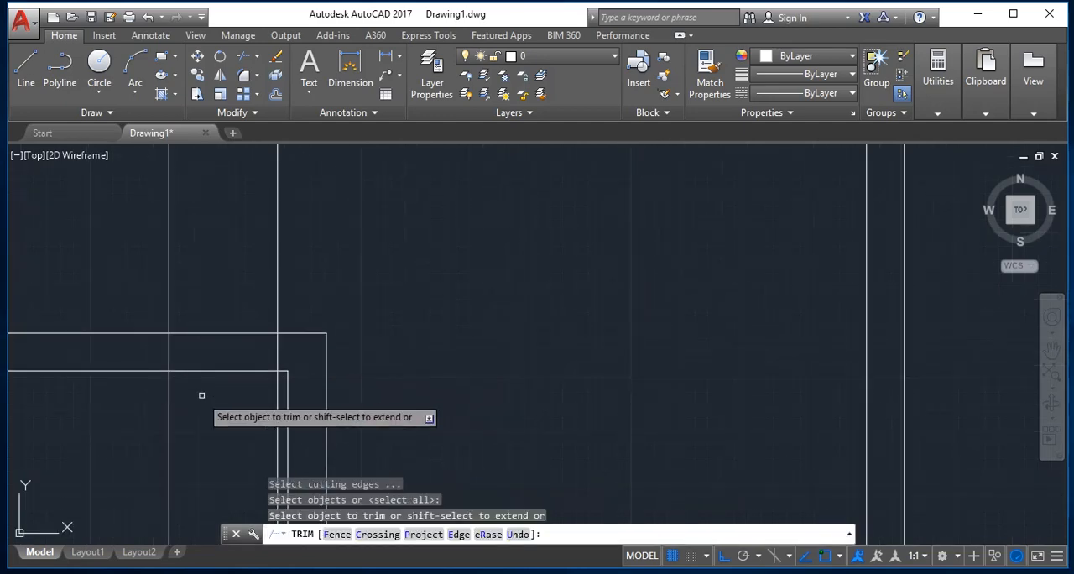
{"action": "left_click", "coordinate": [220, 396]}
{"action": "left_click", "coordinate": [219, 296]}
{"action": "key", "text": "Escape"}
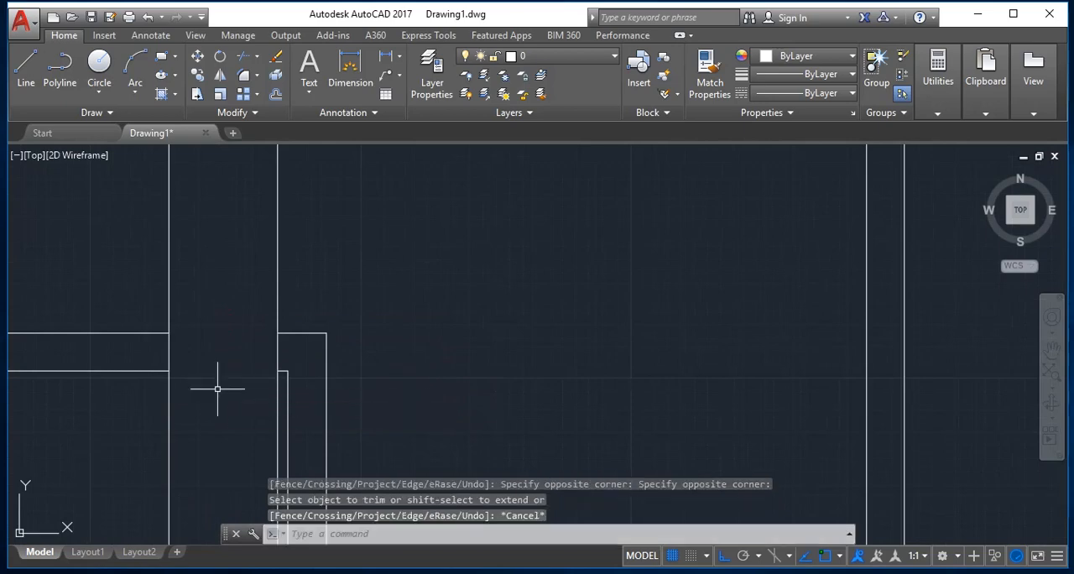
Draw a circle of radius 1 centred mid-wall on the opening's right side, reaching the opening's left side.
{"action": "type", "text": "c"}
{"action": "key", "text": "Return"}
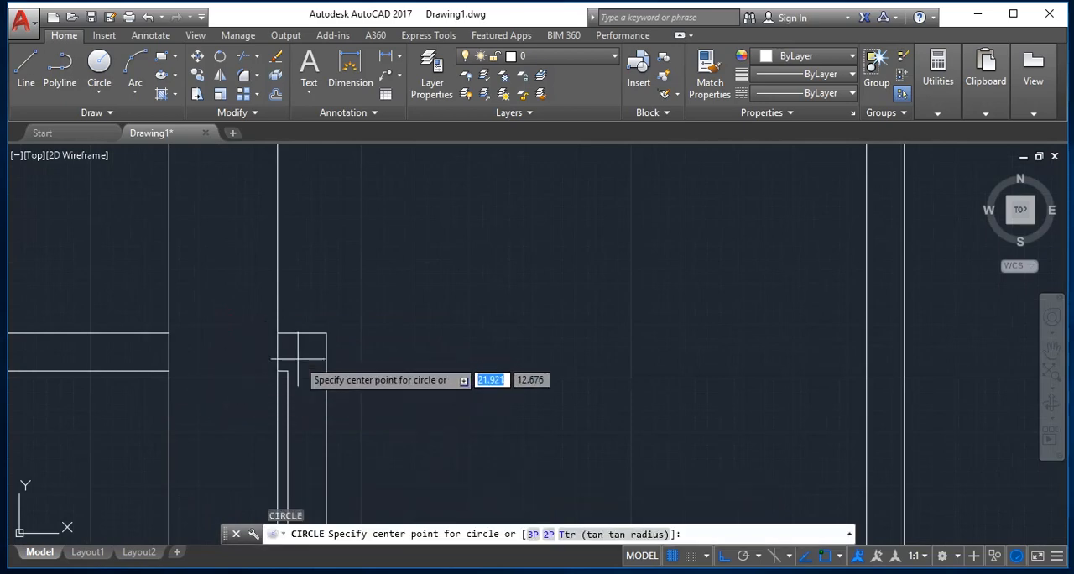
{"action": "left_click", "coordinate": [277, 351]}
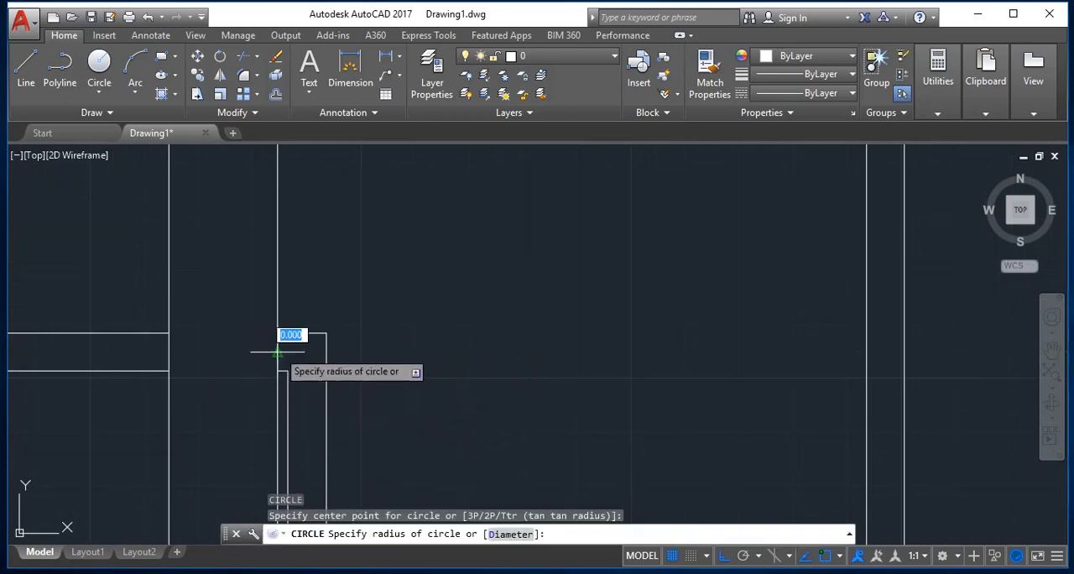
{"action": "left_click", "coordinate": [168, 353]}
Trim the circle and the two vertical guide lines at the opening to leave a quarter-circle door swing and its door leaf.
{"action": "key", "text": "Return"}
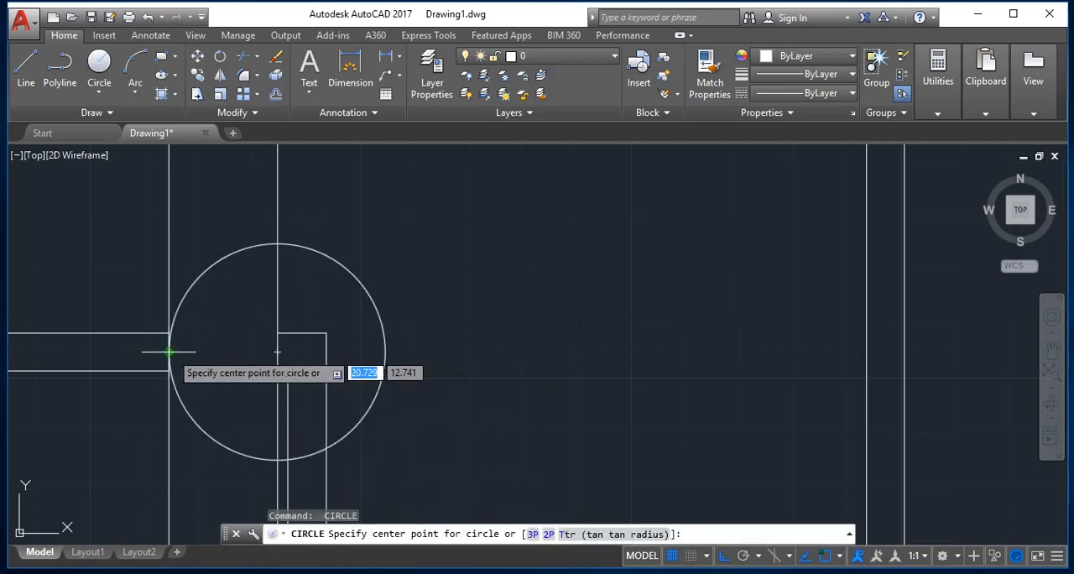
{"action": "key", "text": "Escape"}
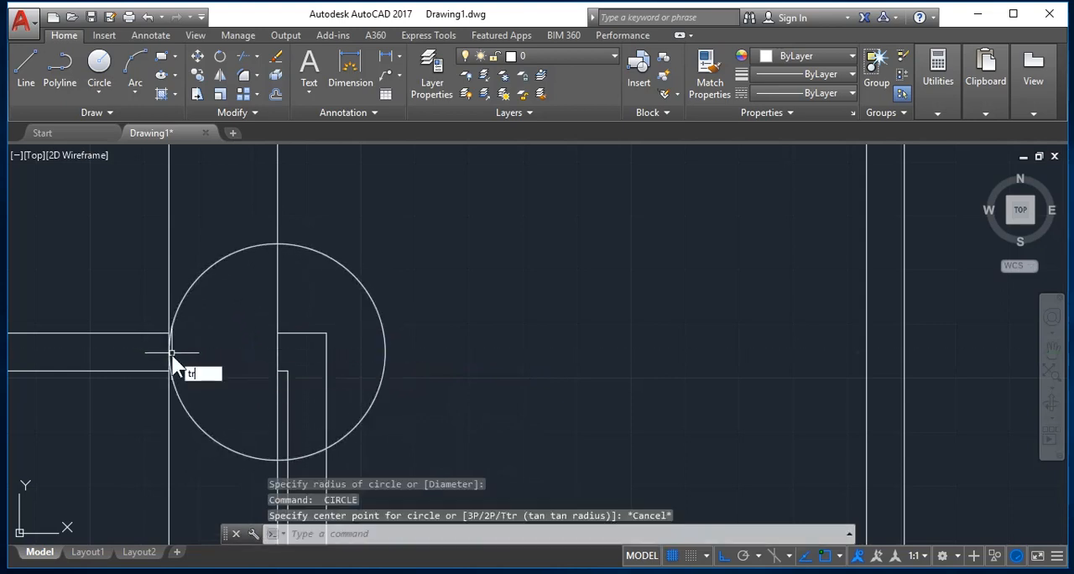
{"action": "type", "text": "tr"}
{"action": "key", "text": "Return"}
{"action": "key", "text": "Return"}
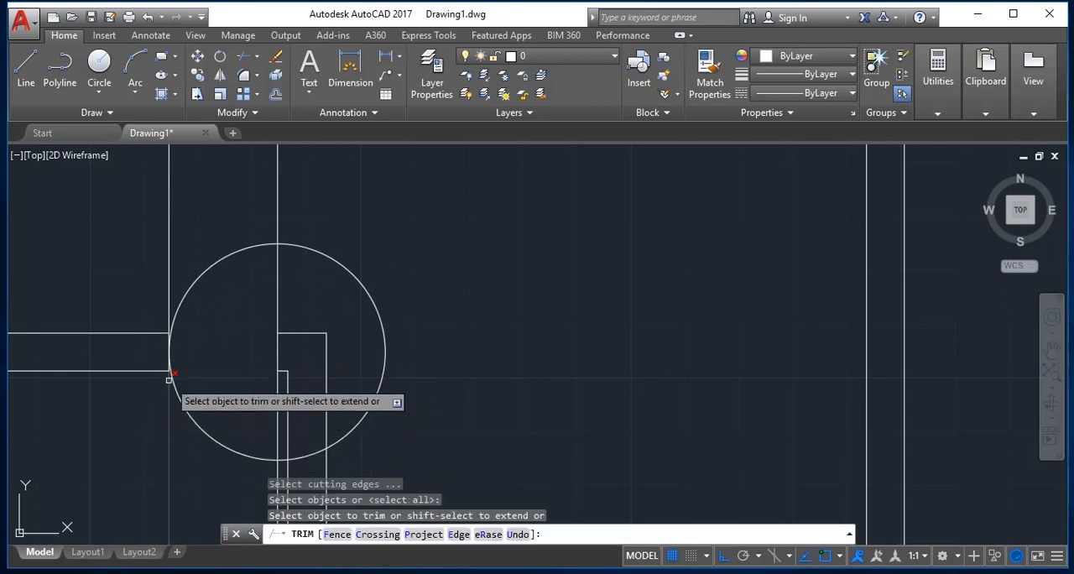
{"action": "left_click", "coordinate": [173, 375]}
{"action": "left_click", "coordinate": [169, 381]}
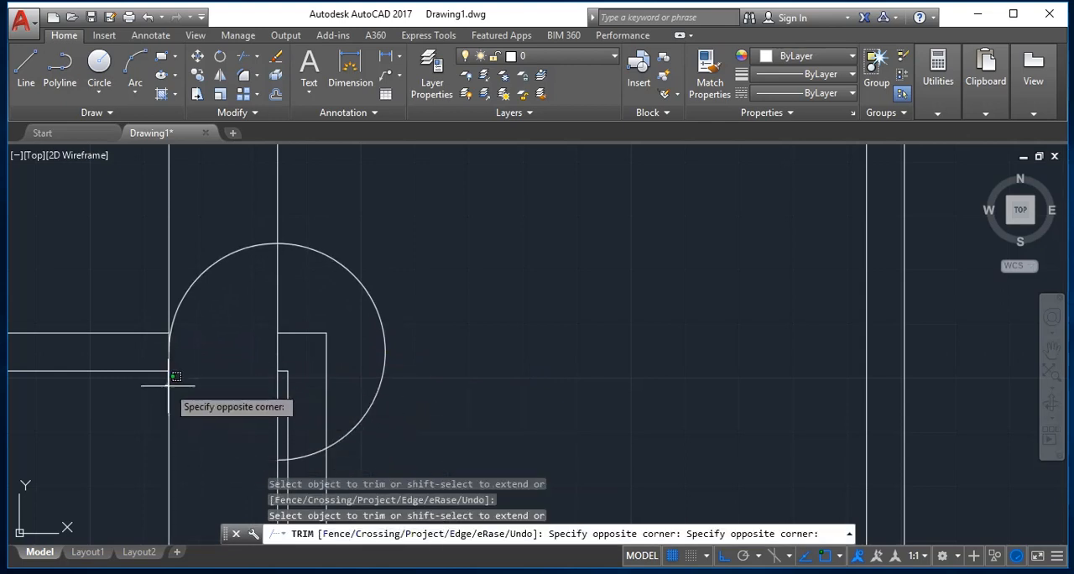
{"action": "left_click", "coordinate": [194, 404]}
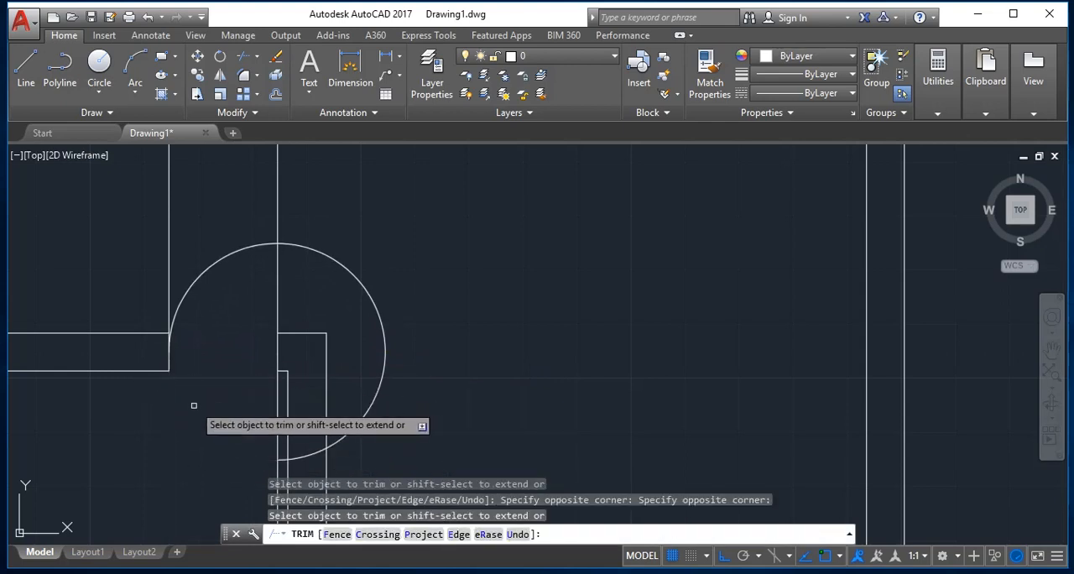
{"action": "left_click", "coordinate": [292, 245]}
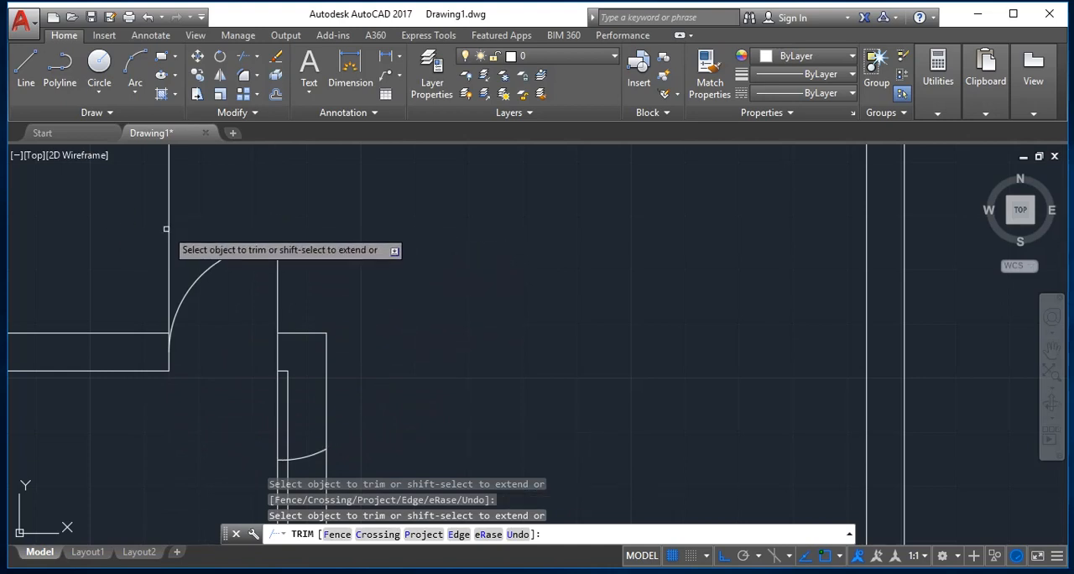
{"action": "key", "text": "Escape"}
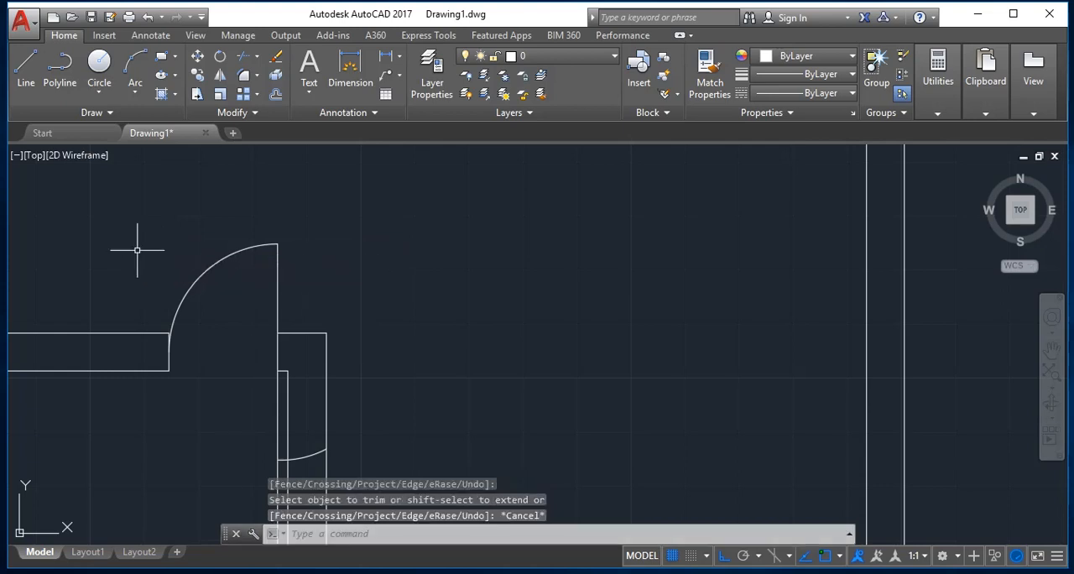
Erase the leftover arc fragment crossing the wall below the opening.
{"action": "type", "text": "e"}
{"action": "key", "text": "Return"}
{"action": "left_click", "coordinate": [312, 453]}
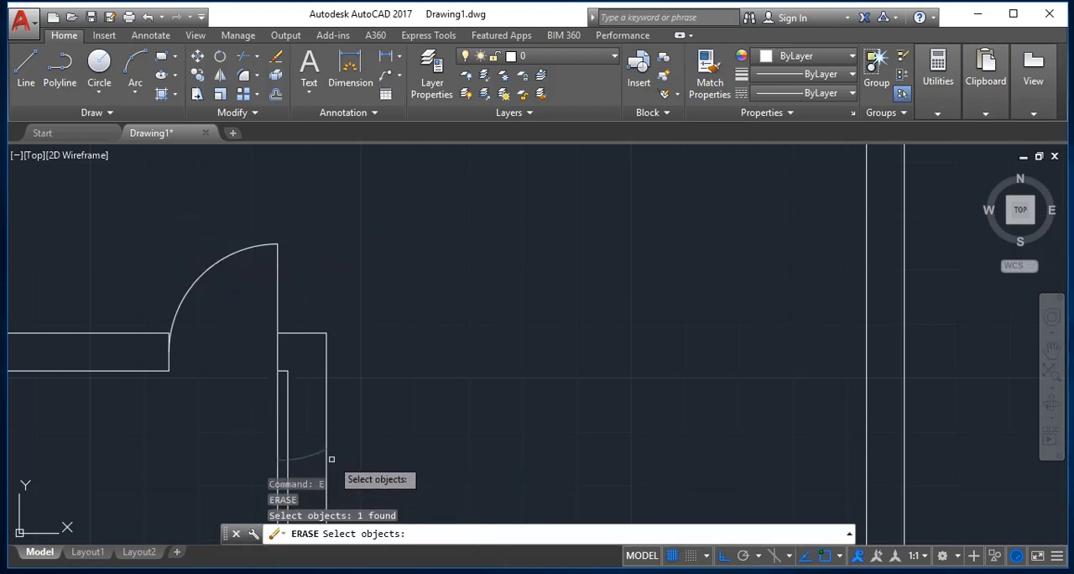
{"action": "key", "text": "Return"}
{"action": "key", "text": "Escape"}
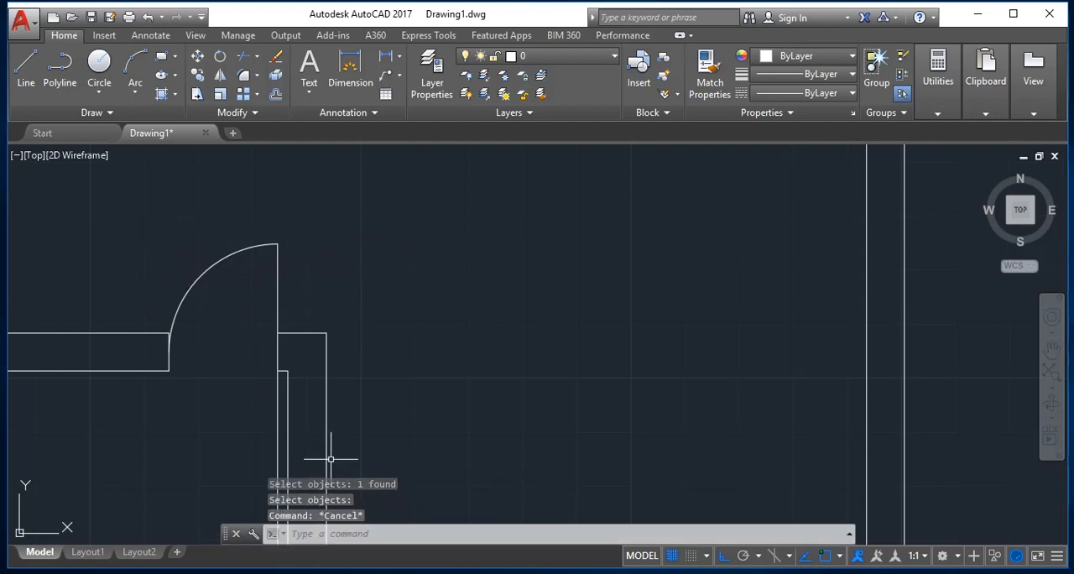
Trim the leftover vertical guide line running down beside the lower wall from the door opening.
{"action": "type", "text": "tr"}
{"action": "key", "text": "Return"}
{"action": "key", "text": "Return"}
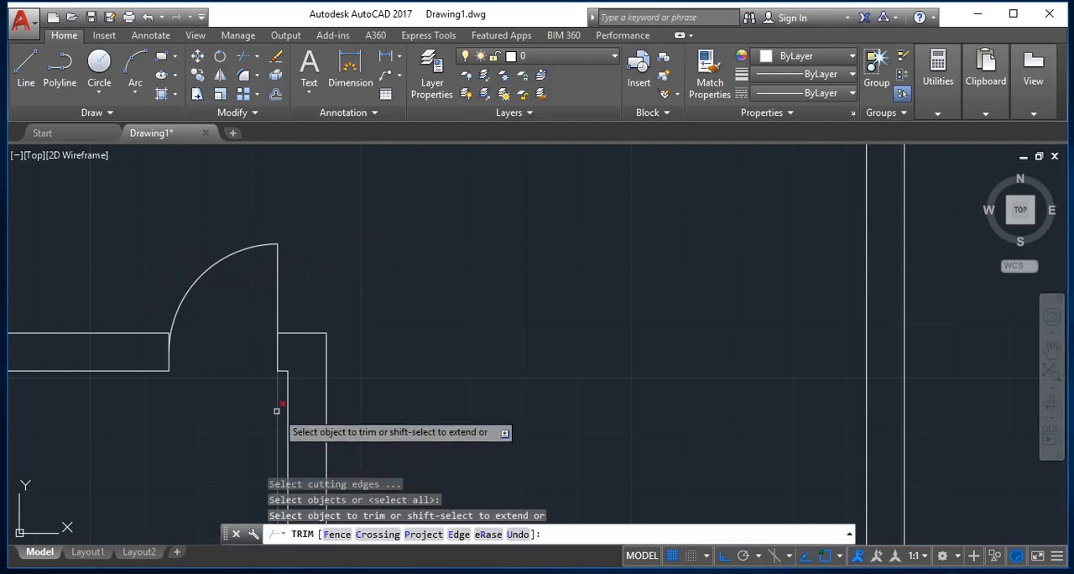
{"action": "scroll", "coordinate": [275, 417], "scroll_direction": "down", "scroll_amount": 4}
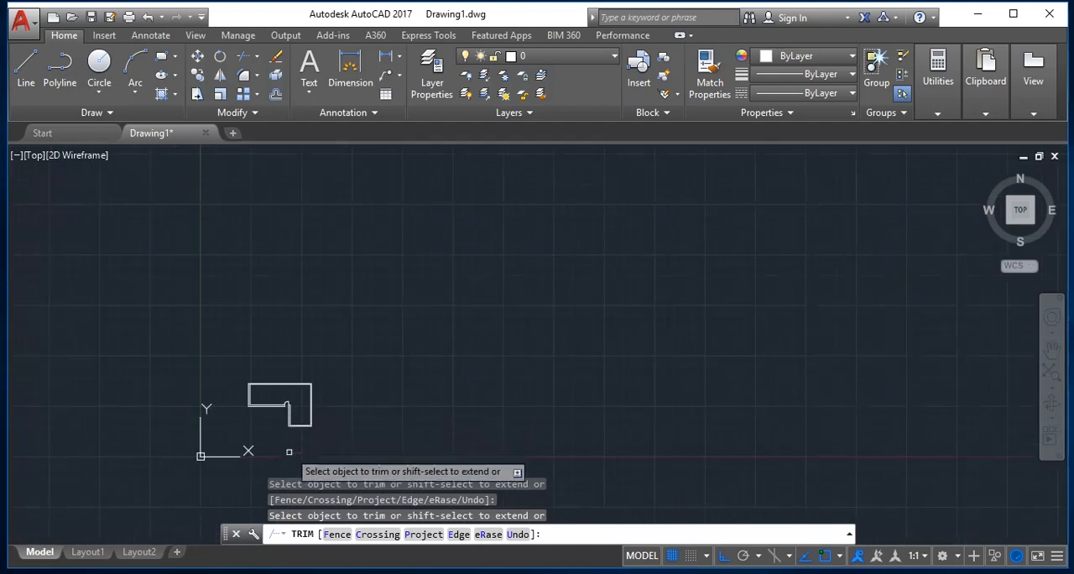
{"action": "scroll", "coordinate": [280, 417], "scroll_direction": "up", "scroll_amount": 2}
{"action": "key", "text": "Escape"}
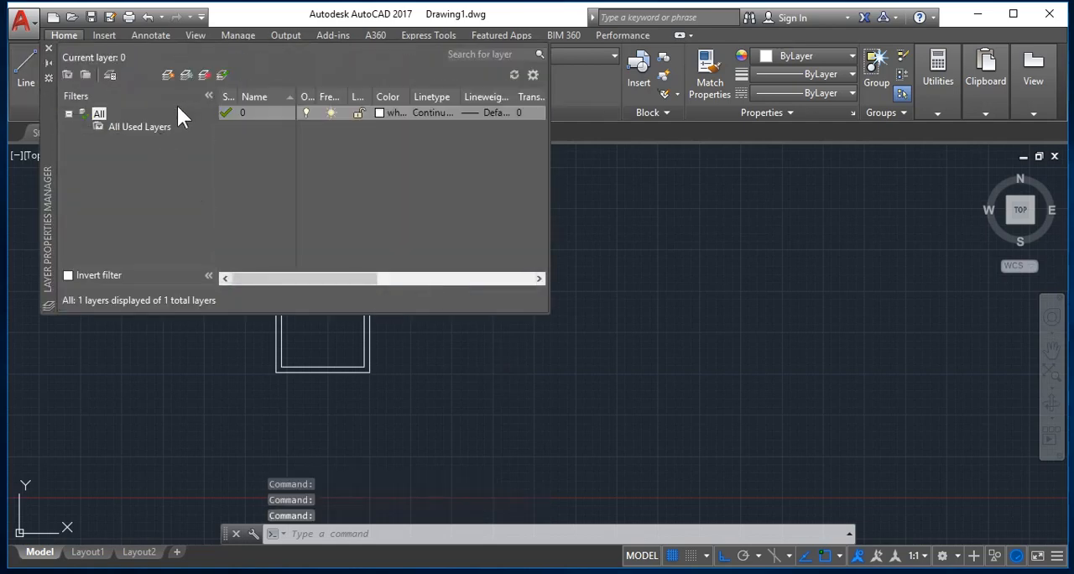
Create two new layers, Layer1 and Layer2, and set Layer1's colour to index 63.
{"action": "left_click", "coordinate": [168, 77]}
{"action": "left_click", "coordinate": [168, 77]}
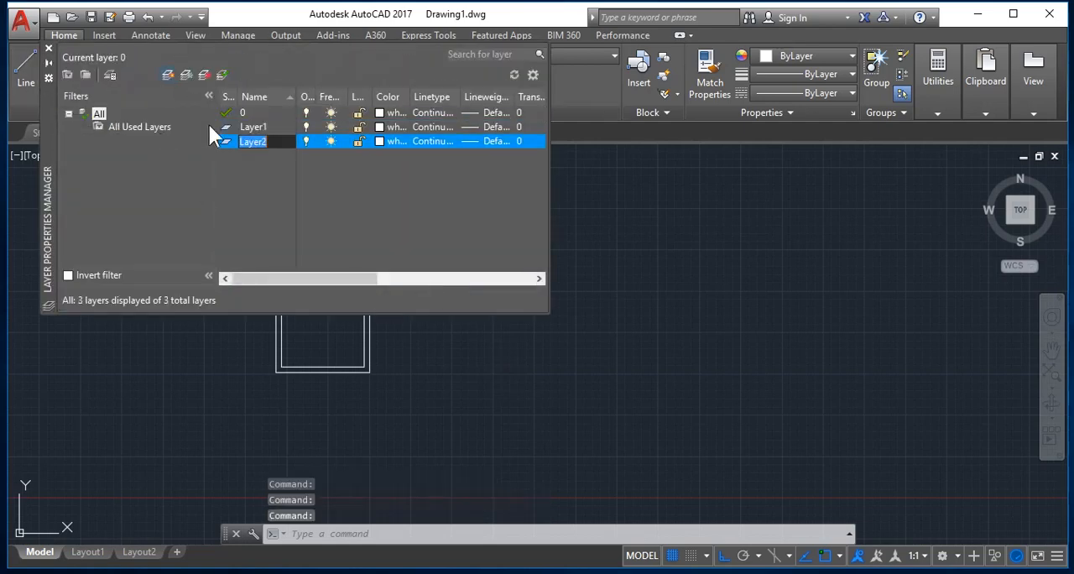
{"action": "left_click", "coordinate": [379, 127]}
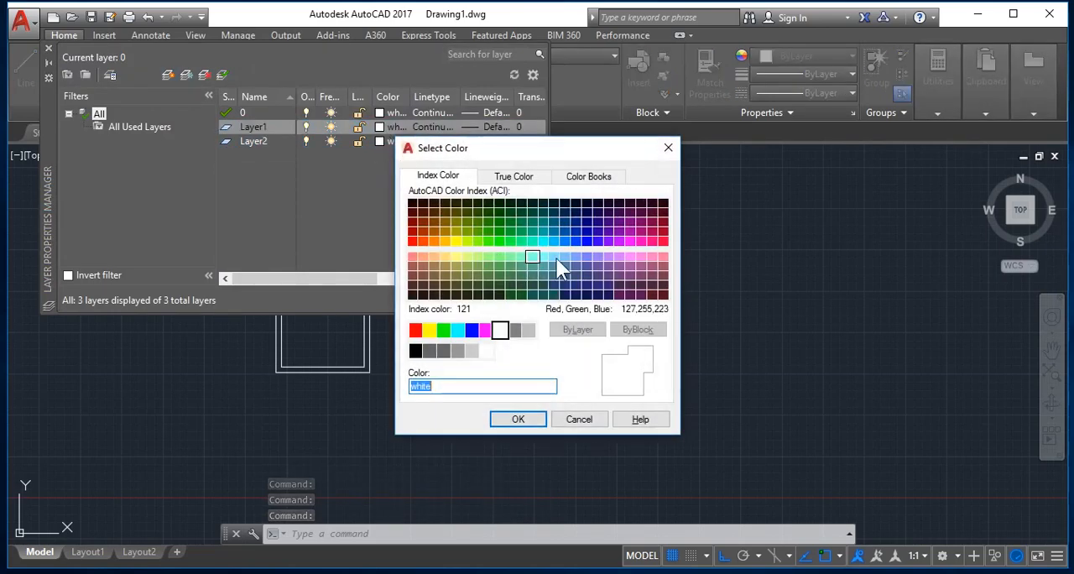
{"action": "left_click", "coordinate": [465, 267]}
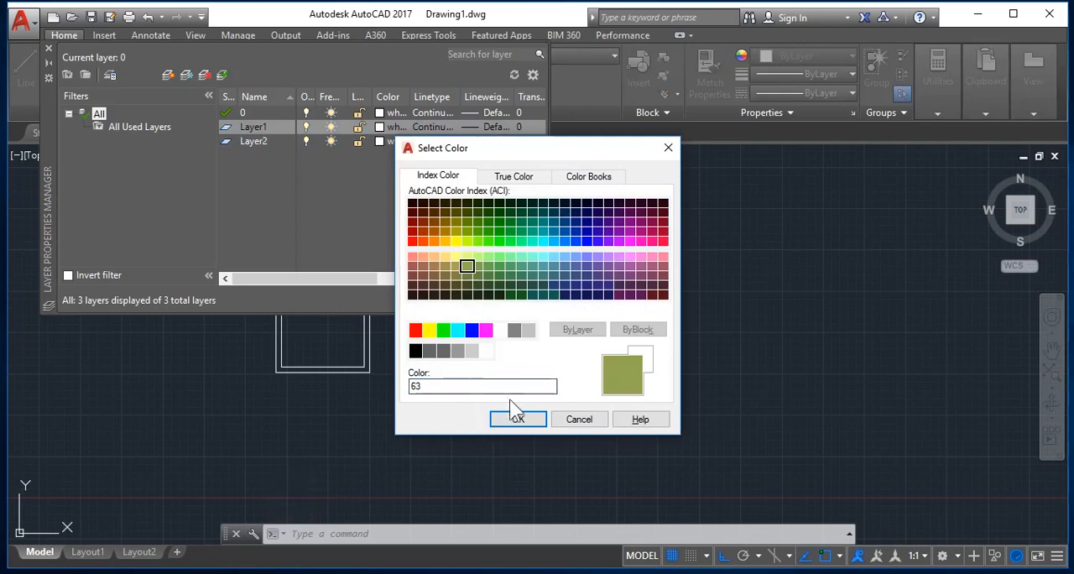
{"action": "left_click", "coordinate": [517, 420]}
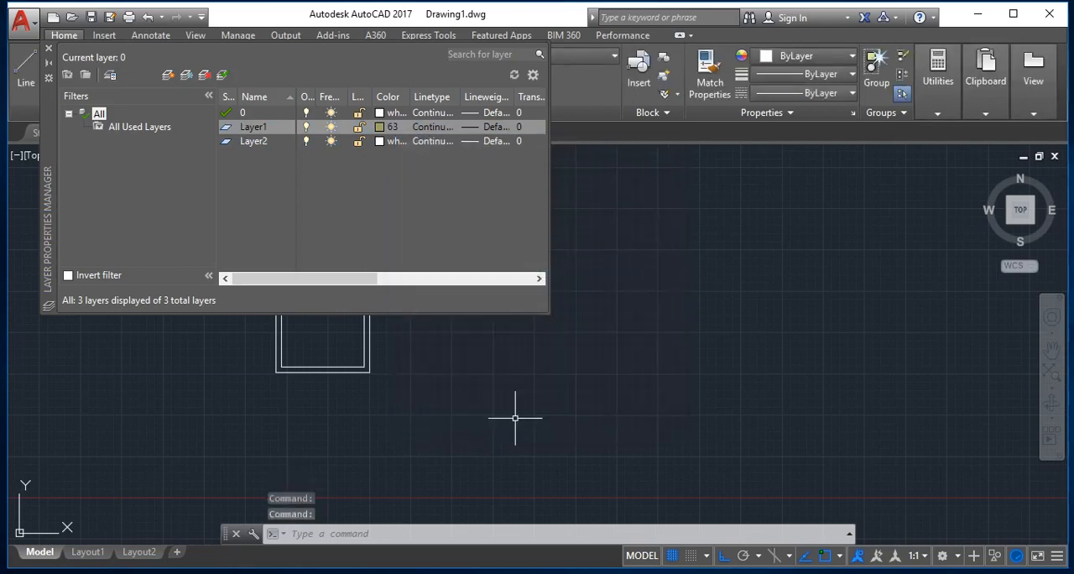
Set Layer2's colour to index 129 and close the layer properties.
{"action": "left_click", "coordinate": [377, 142]}
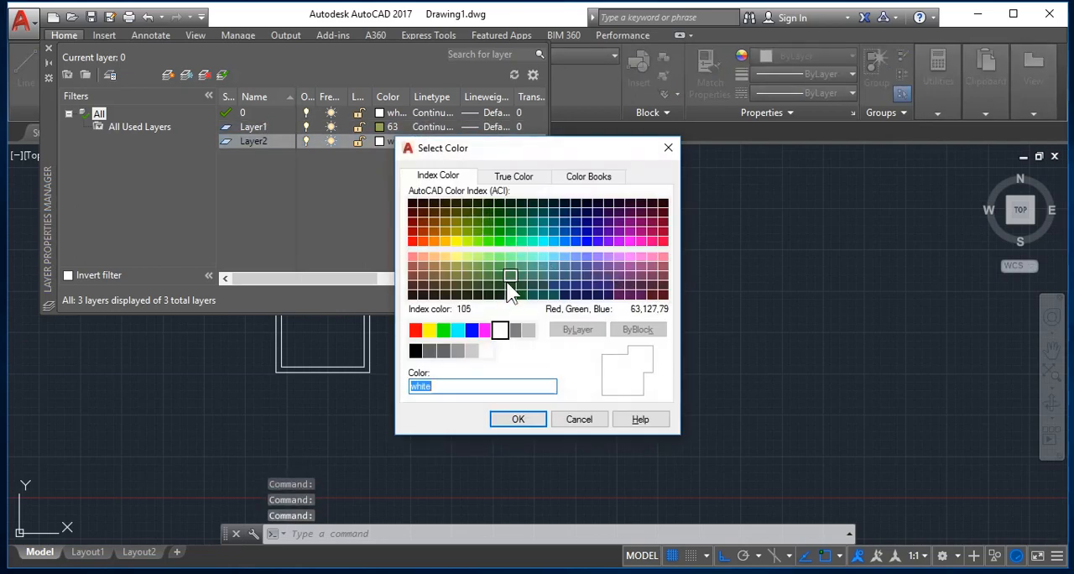
{"action": "left_click", "coordinate": [532, 297]}
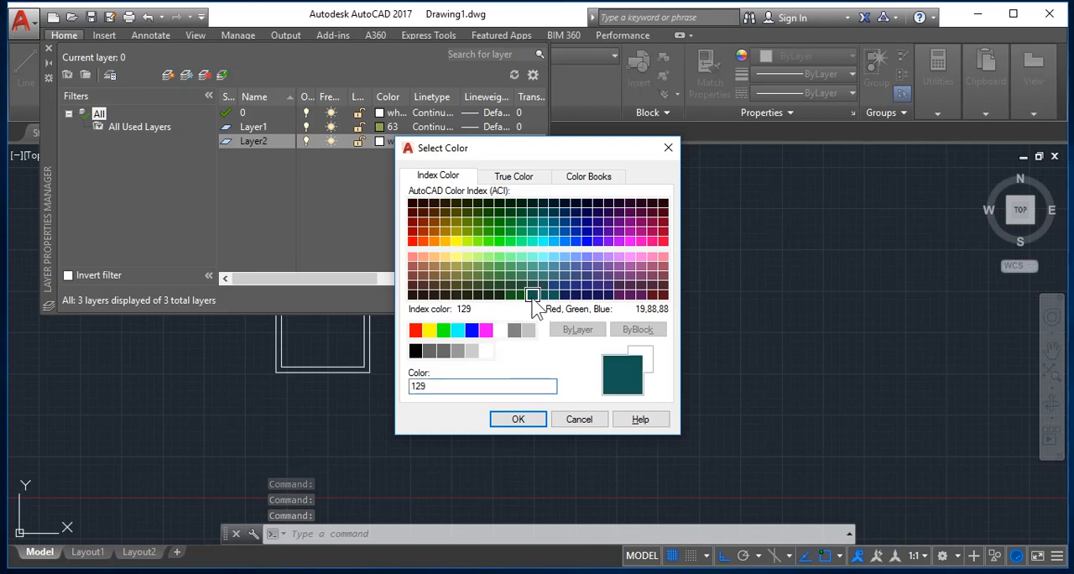
{"action": "left_click", "coordinate": [526, 424]}
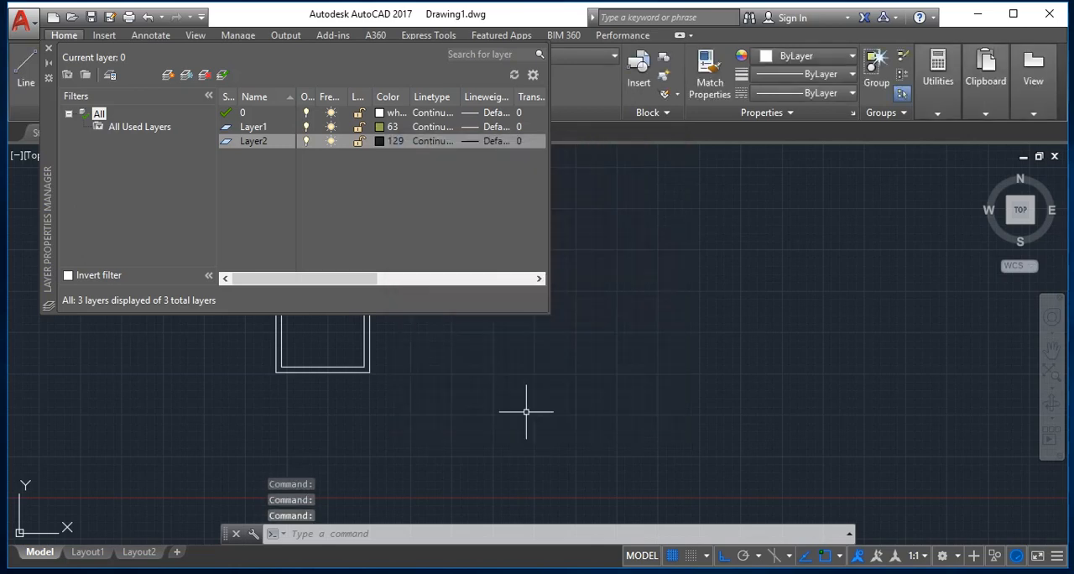
{"action": "left_click", "coordinate": [47, 47]}
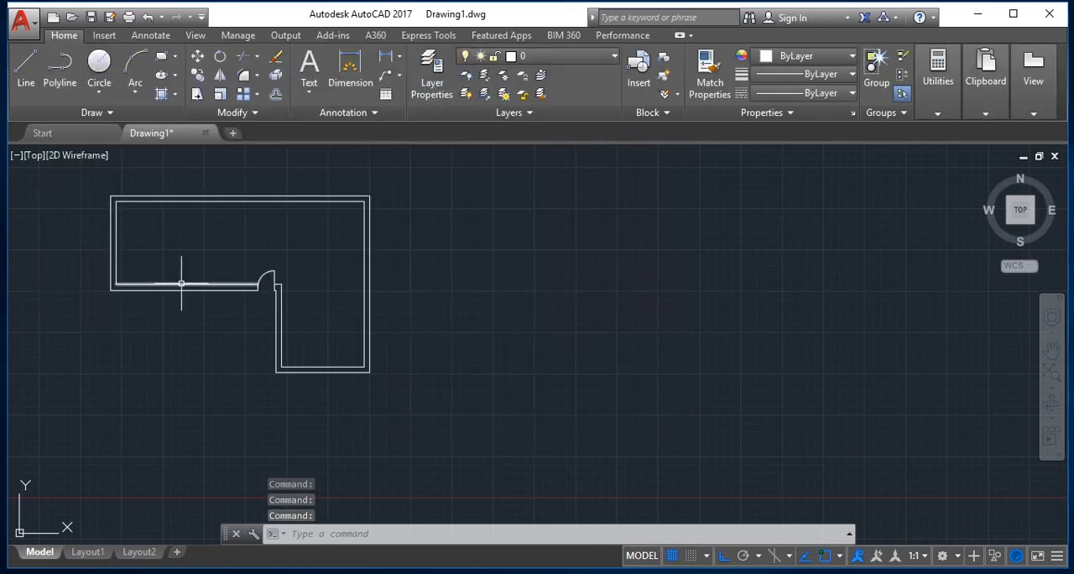
Make Layer1 the current layer.
{"action": "left_click", "coordinate": [553, 58]}
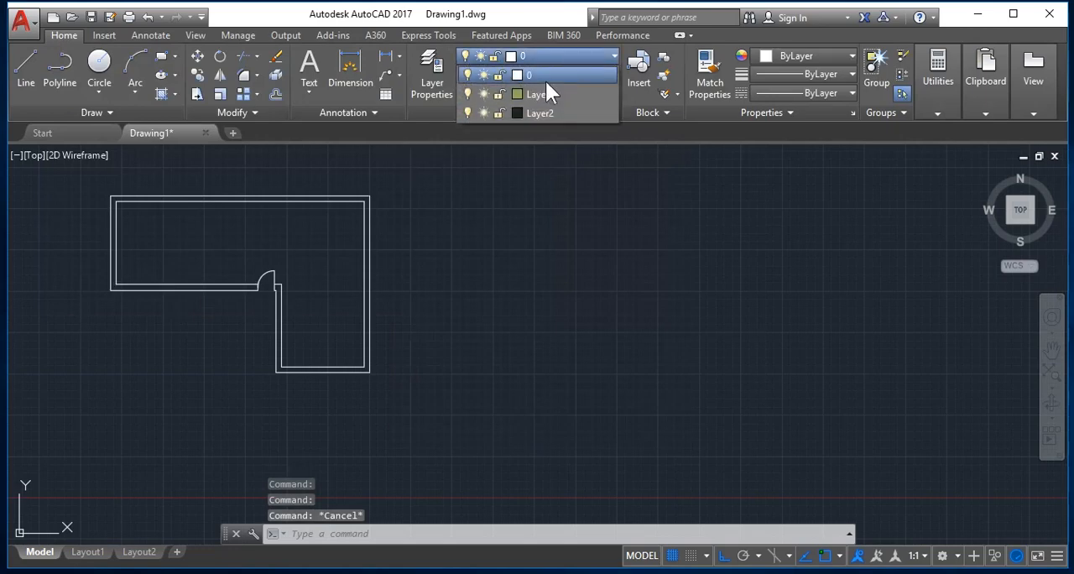
{"action": "left_click", "coordinate": [541, 96]}
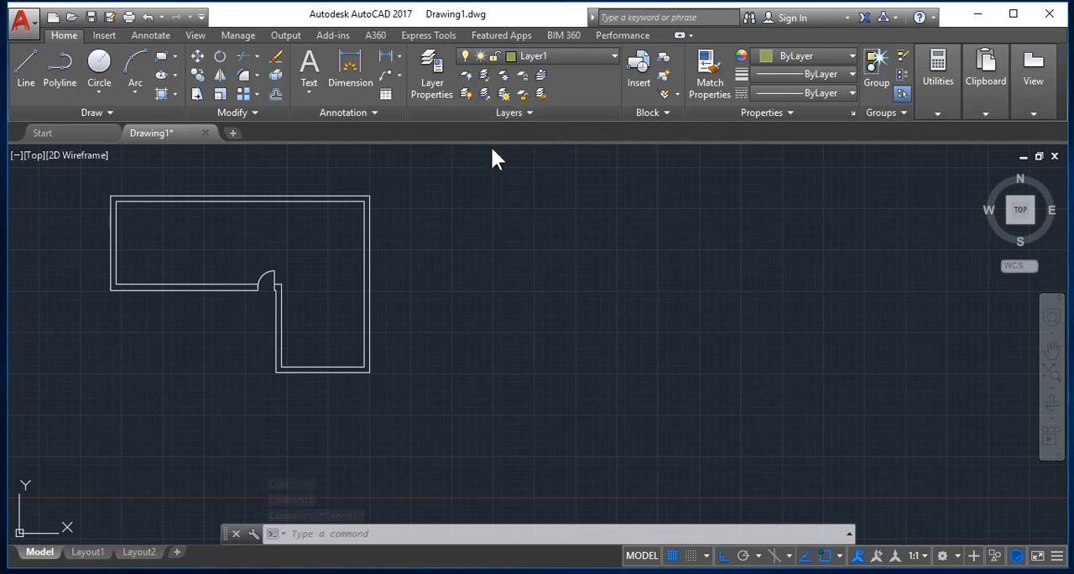
{"action": "key", "text": "Escape"}
{"action": "key", "text": "Escape"}
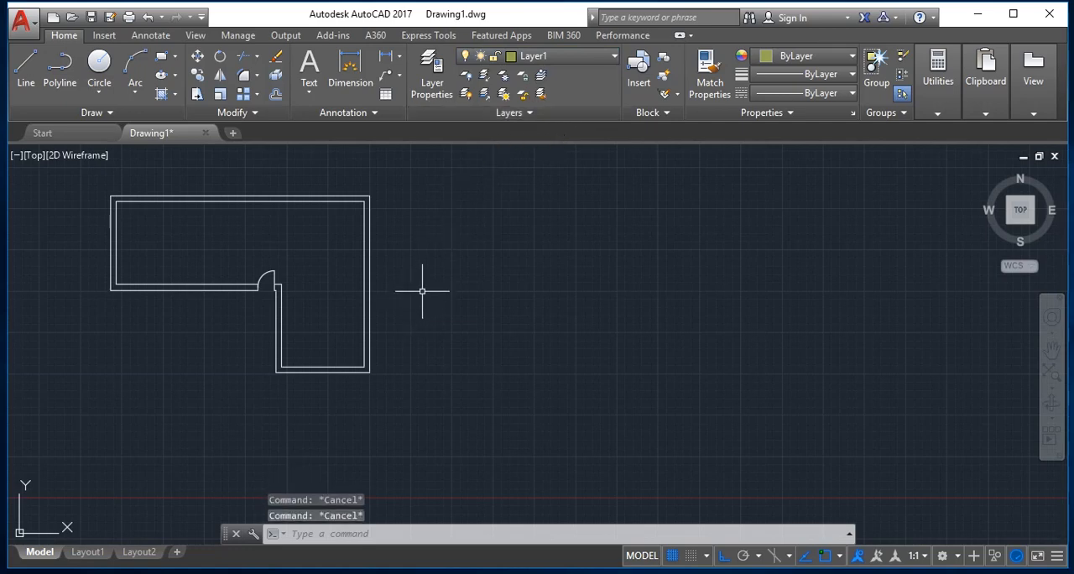
Create a closed polyline boundary of the double-line walls by picking an internal point, and turn off layer 0.
{"action": "type", "text": "BO"}
{"action": "key", "text": "Return"}
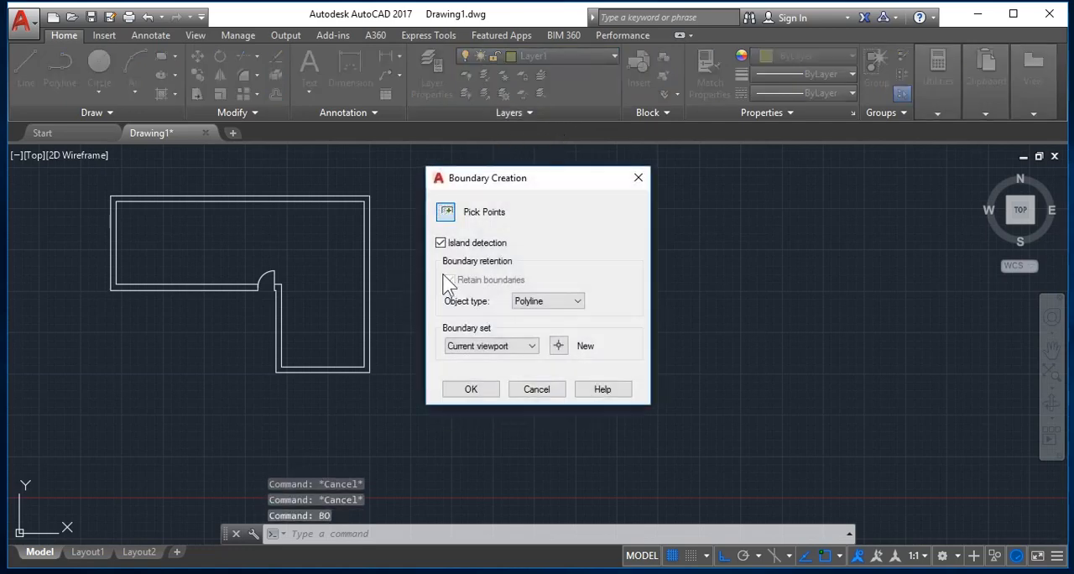
{"action": "left_click", "coordinate": [445, 211]}
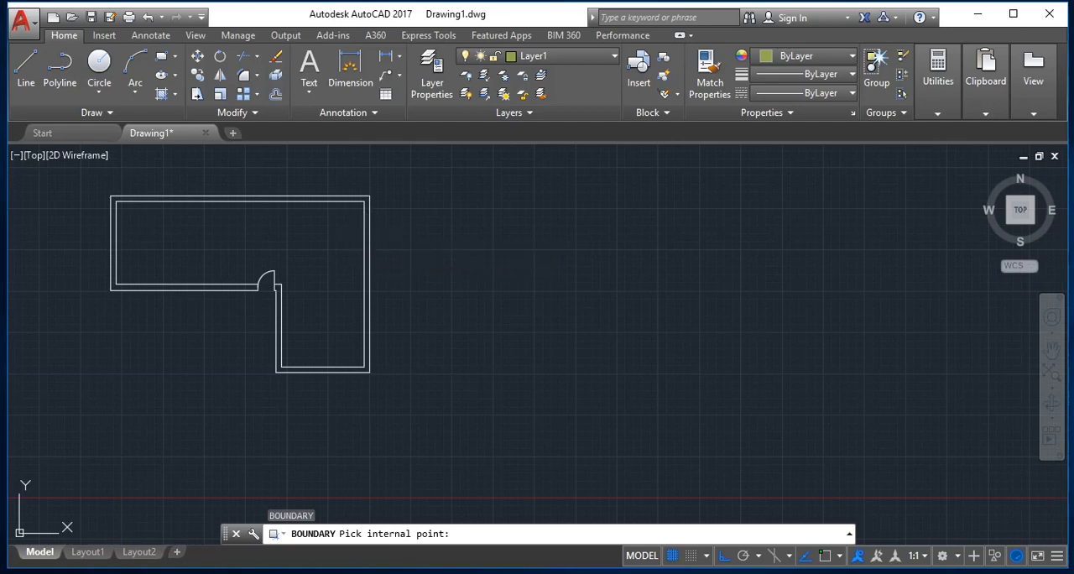
{"action": "left_click", "coordinate": [359, 227]}
{"action": "key", "text": "Return"}
{"action": "key", "text": "Escape"}
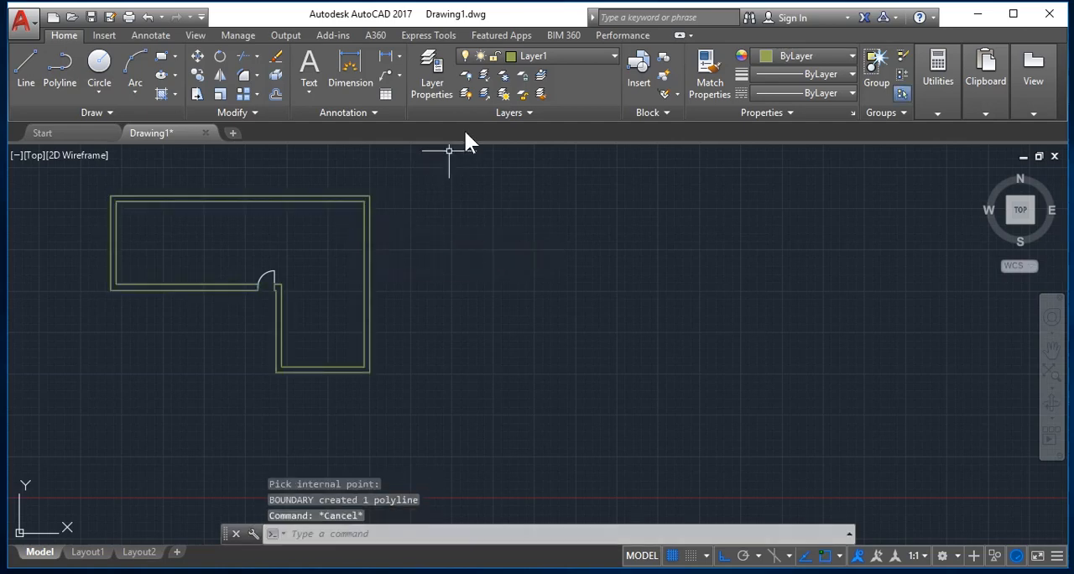
{"action": "left_click", "coordinate": [539, 60]}
{"action": "left_click", "coordinate": [469, 75]}
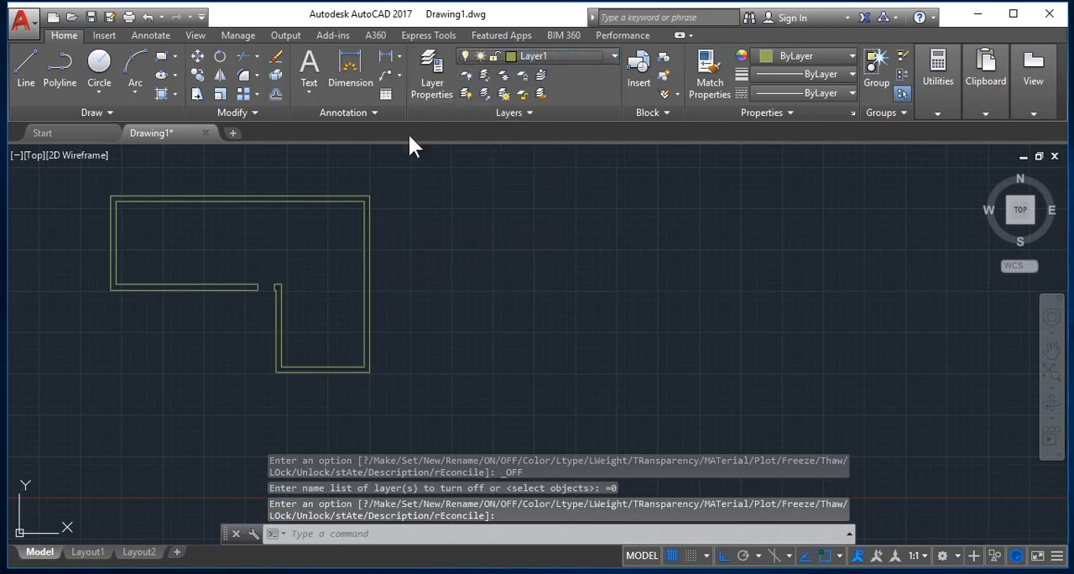
Extrude all objects in the drawing to a height of 3.
{"action": "type", "text": "ex"}
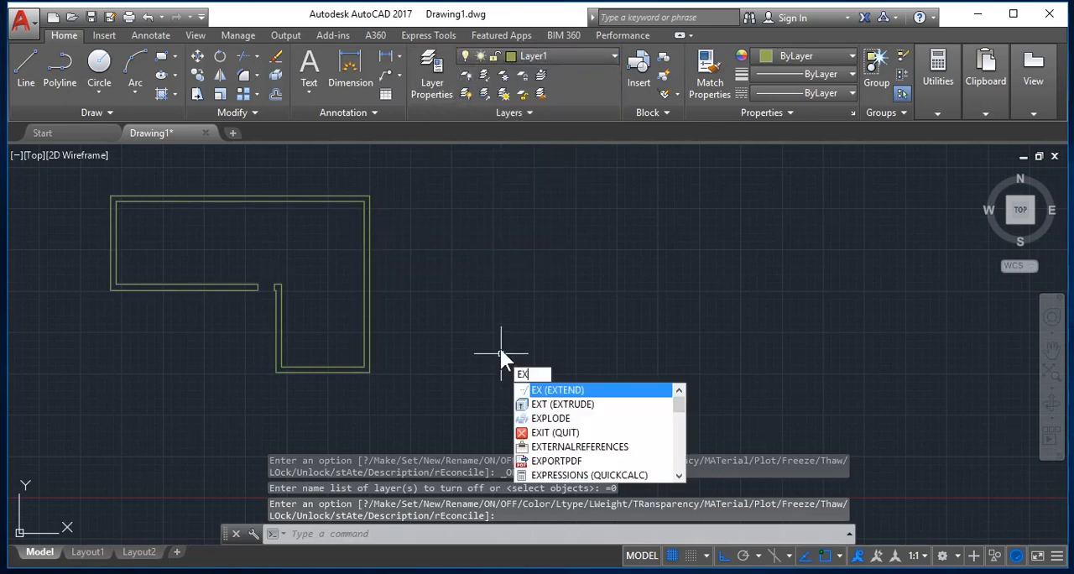
{"action": "type", "text": "t"}
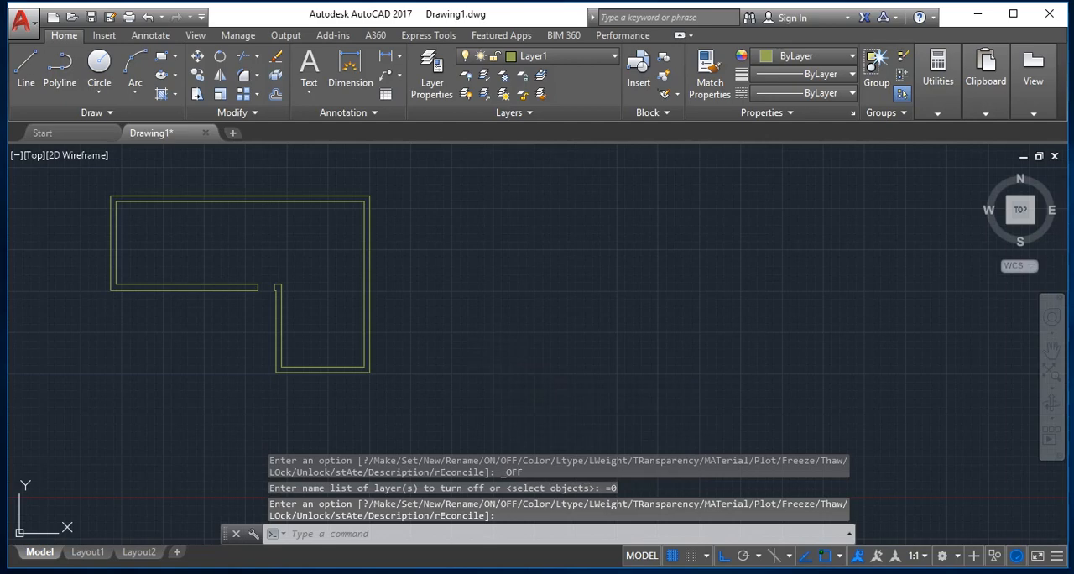
{"action": "key", "text": "Escape"}
{"action": "type", "text": "EXT"}
{"action": "key", "text": "Return"}
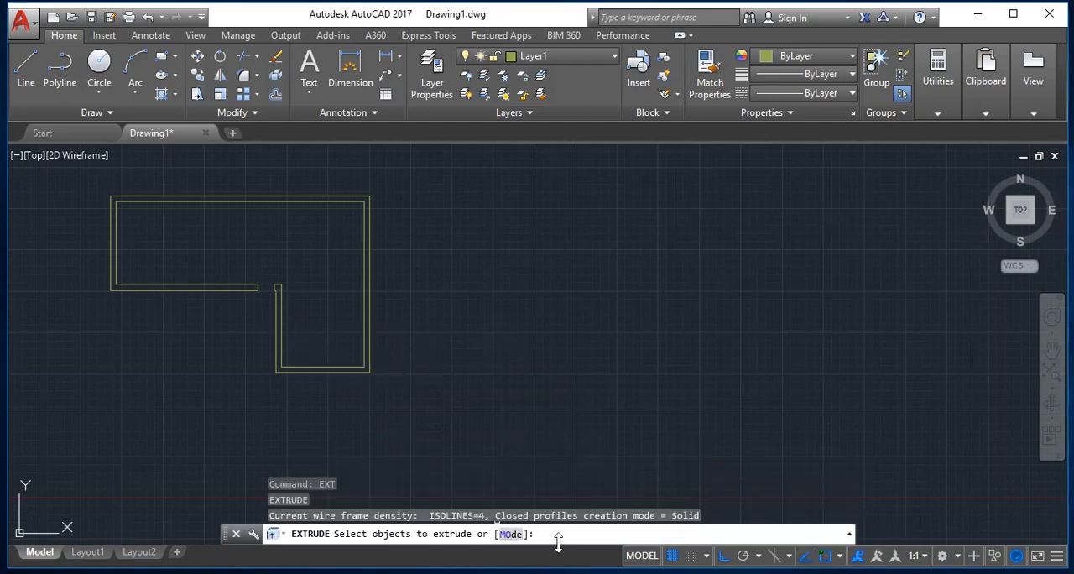
{"action": "type", "text": "all"}
{"action": "key", "text": "Return"}
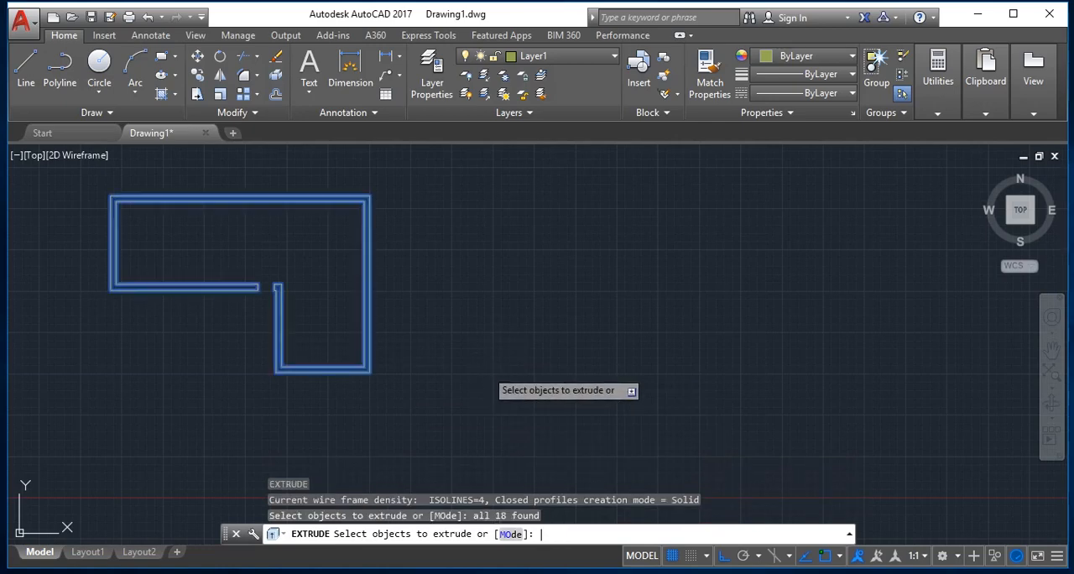
{"action": "key", "text": "Return"}
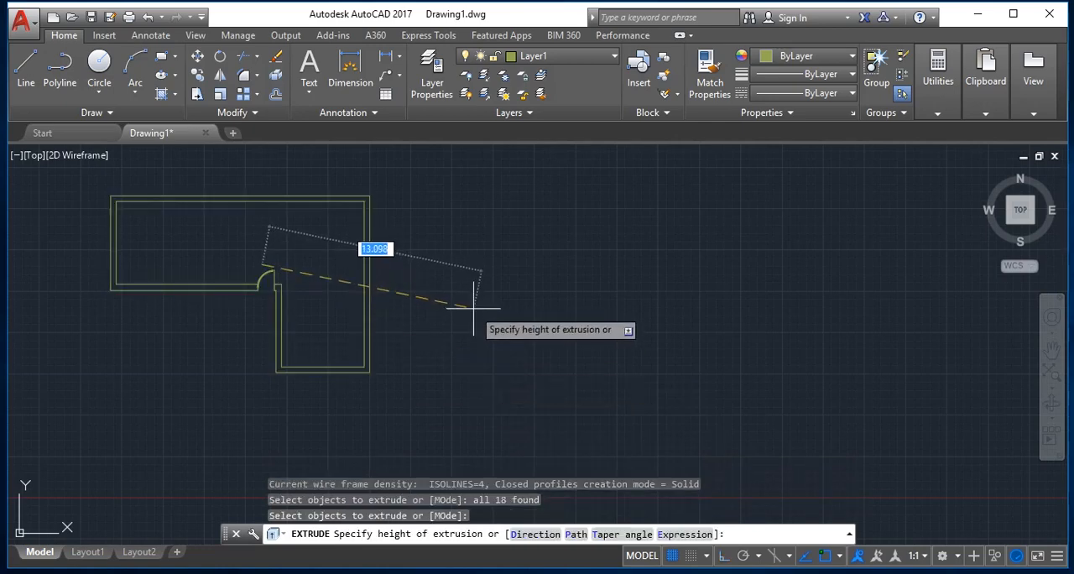
{"action": "type", "text": "3"}
{"action": "key", "text": "Return"}
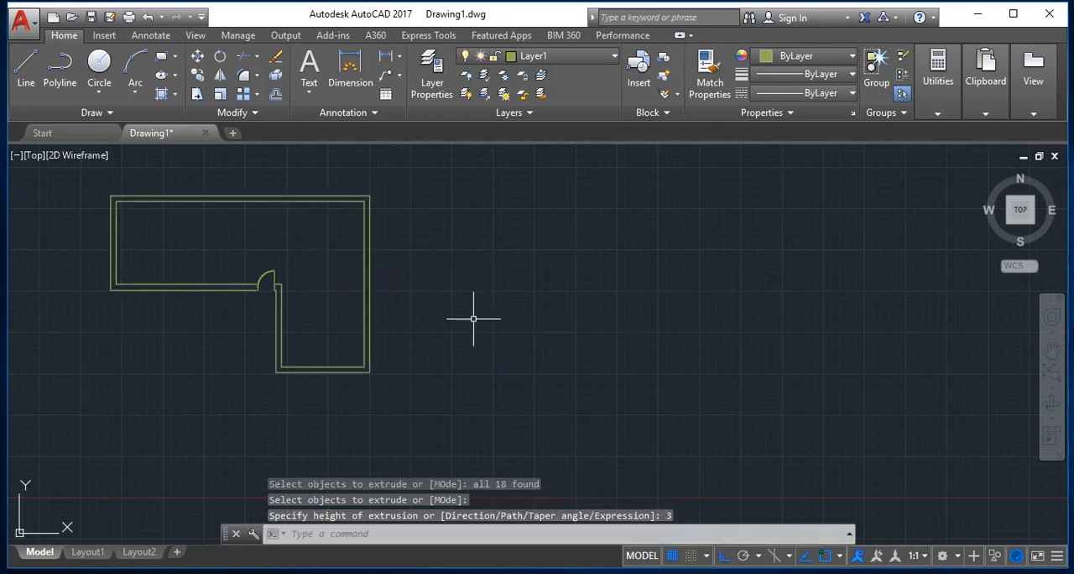
{"action": "key", "text": "Escape"}
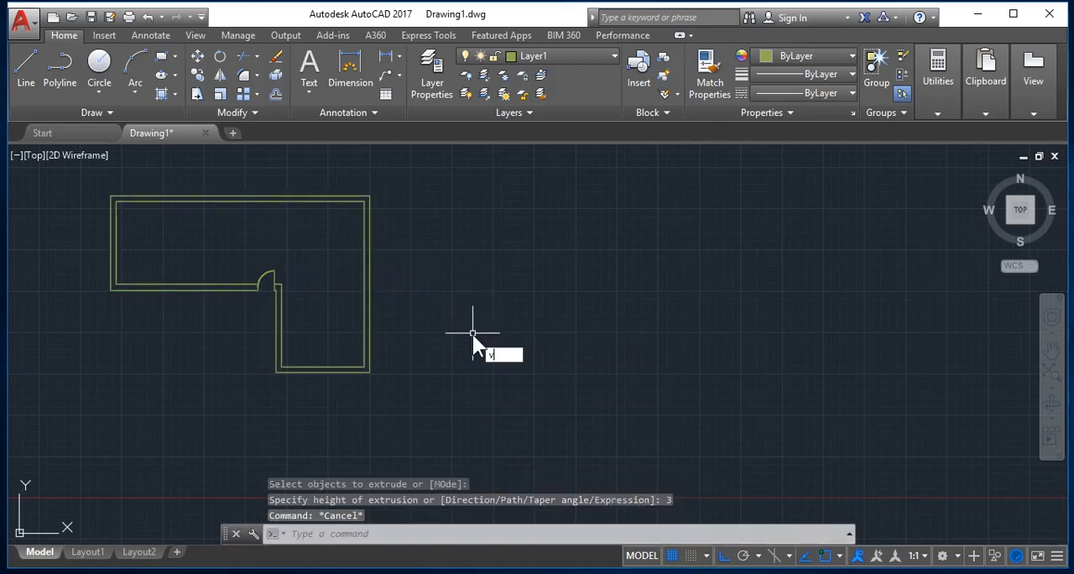
Switch the model to the preset SW Isometric view and inspect the extruded walls and door in 3D.
{"action": "type", "text": "v"}
{"action": "key", "text": "Return"}
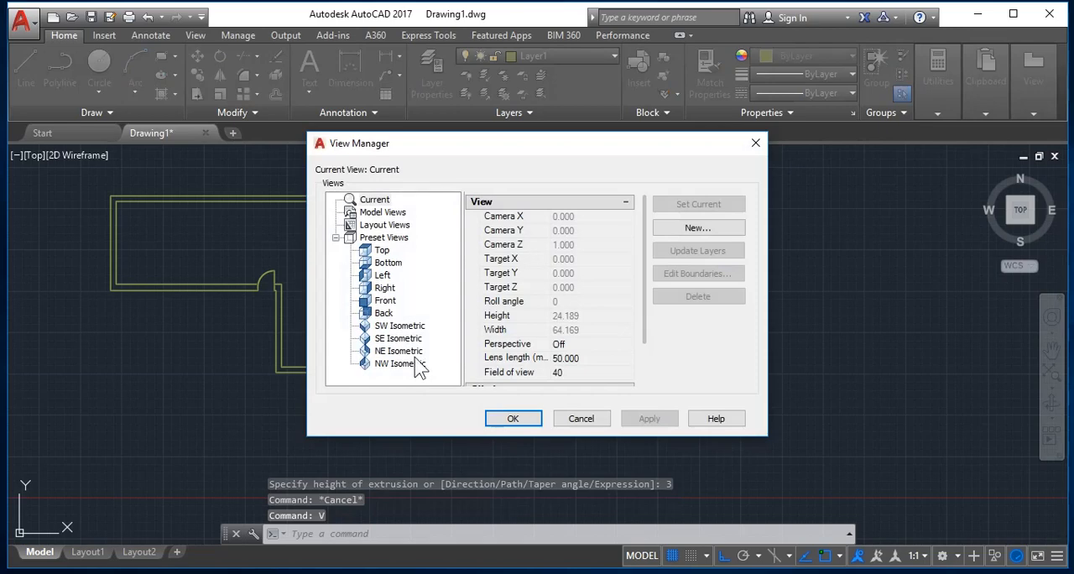
{"action": "left_click", "coordinate": [413, 326]}
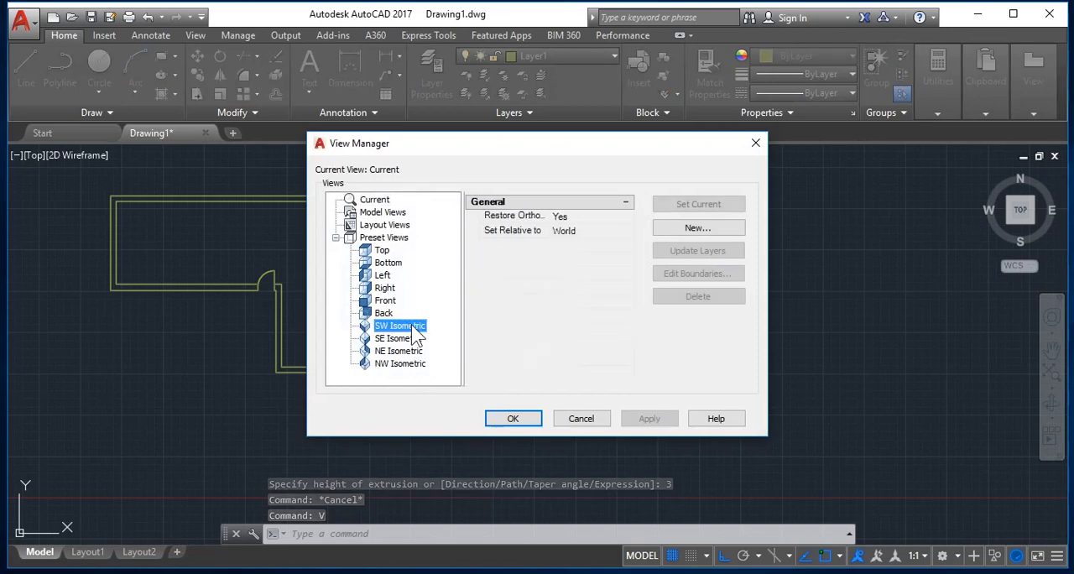
{"action": "left_click", "coordinate": [711, 208]}
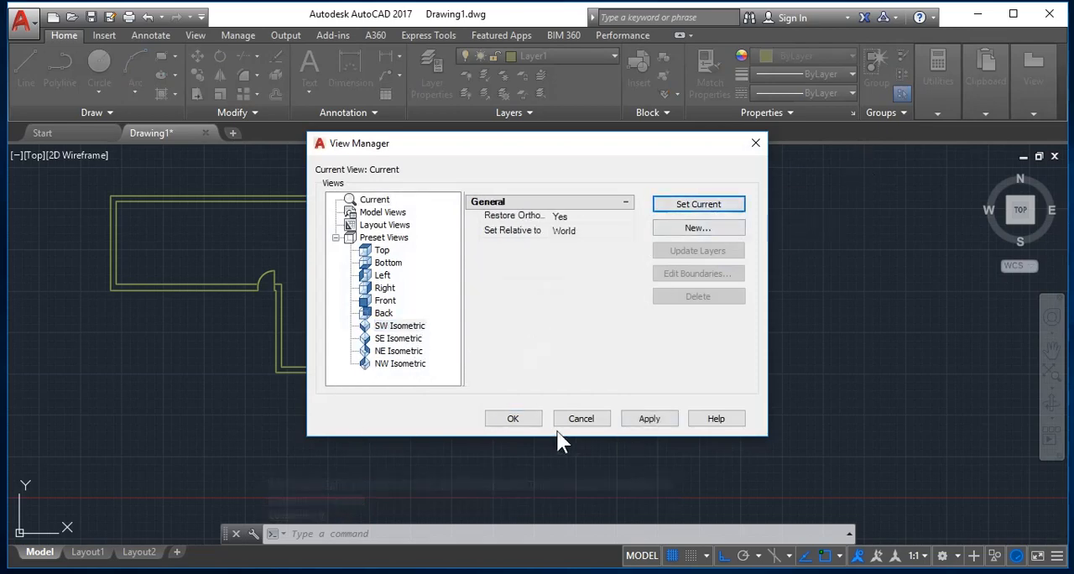
{"action": "left_click", "coordinate": [520, 420]}
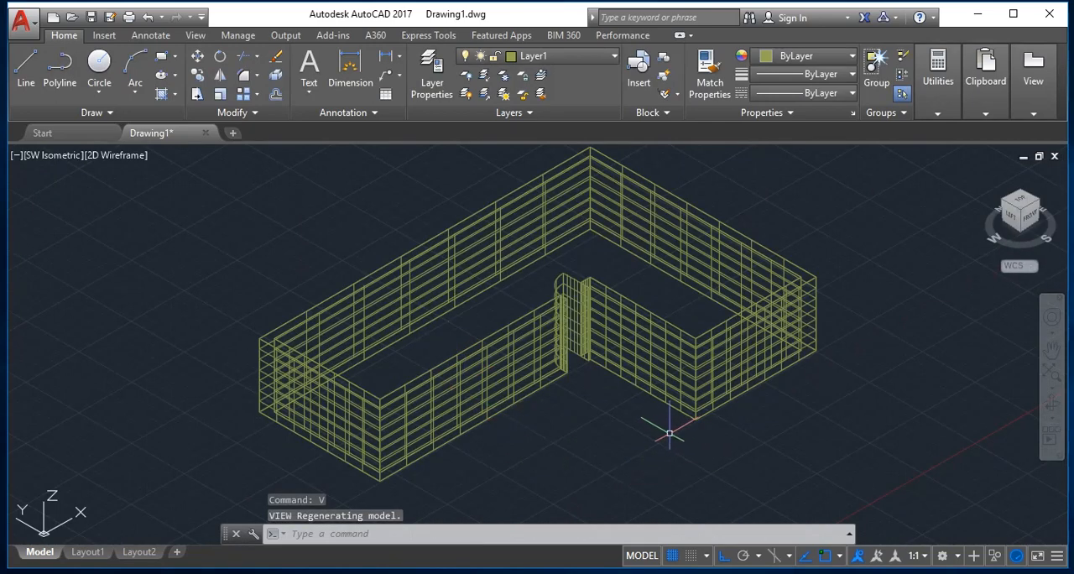
{"action": "scroll", "coordinate": [582, 256], "scroll_direction": "up", "scroll_amount": 3}
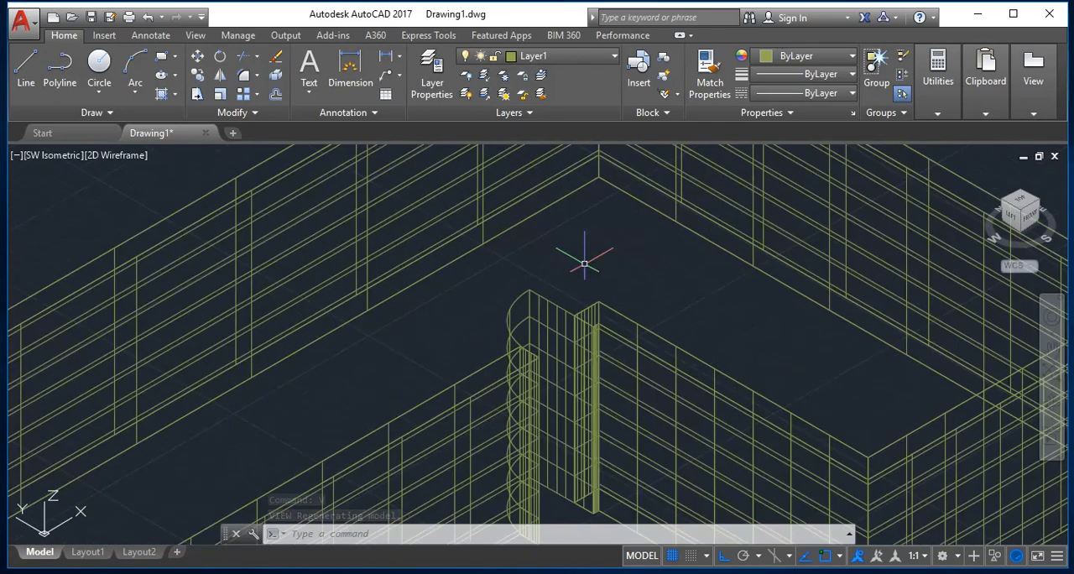
{"action": "scroll", "coordinate": [598, 334], "scroll_direction": "down", "scroll_amount": 3}
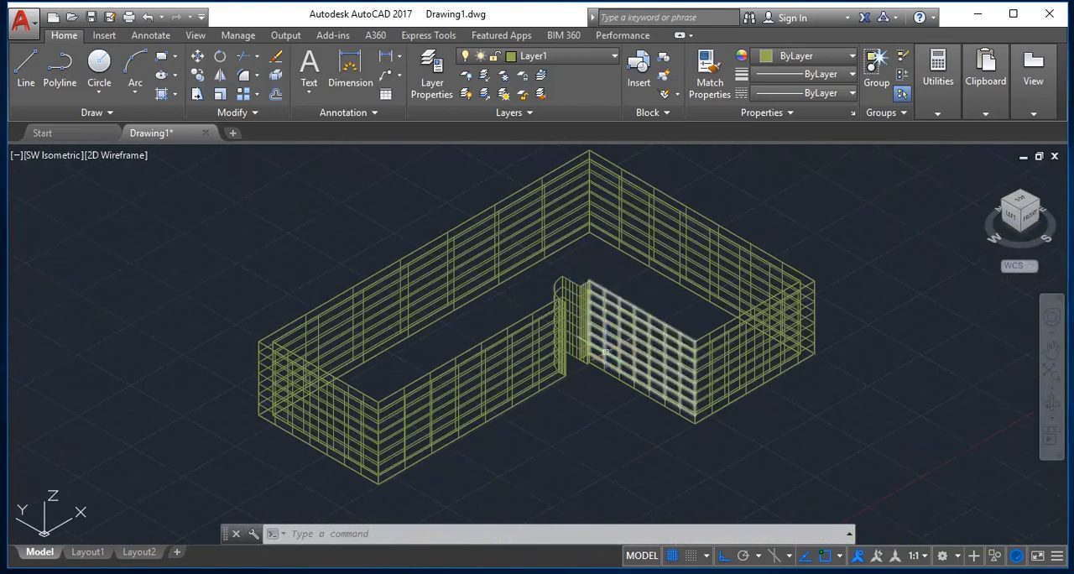
{"action": "scroll", "coordinate": [570, 292], "scroll_direction": "up", "scroll_amount": 6}
{"action": "scroll", "coordinate": [569, 292], "scroll_direction": "down", "scroll_amount": 5}
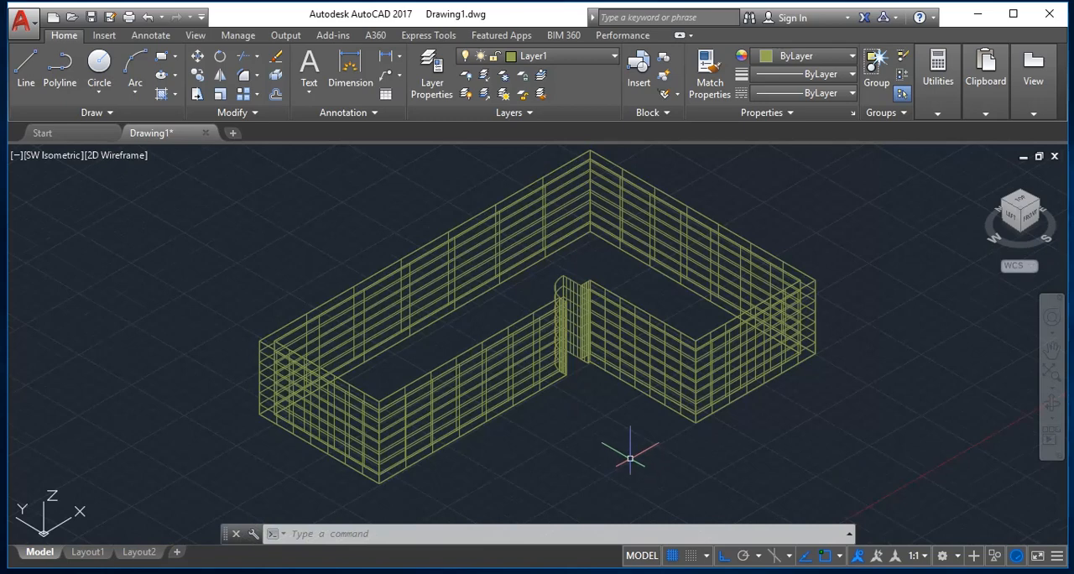
Shade the extruded walls with the SHADE command and inspect the shaded model.
{"action": "key", "text": "Escape"}
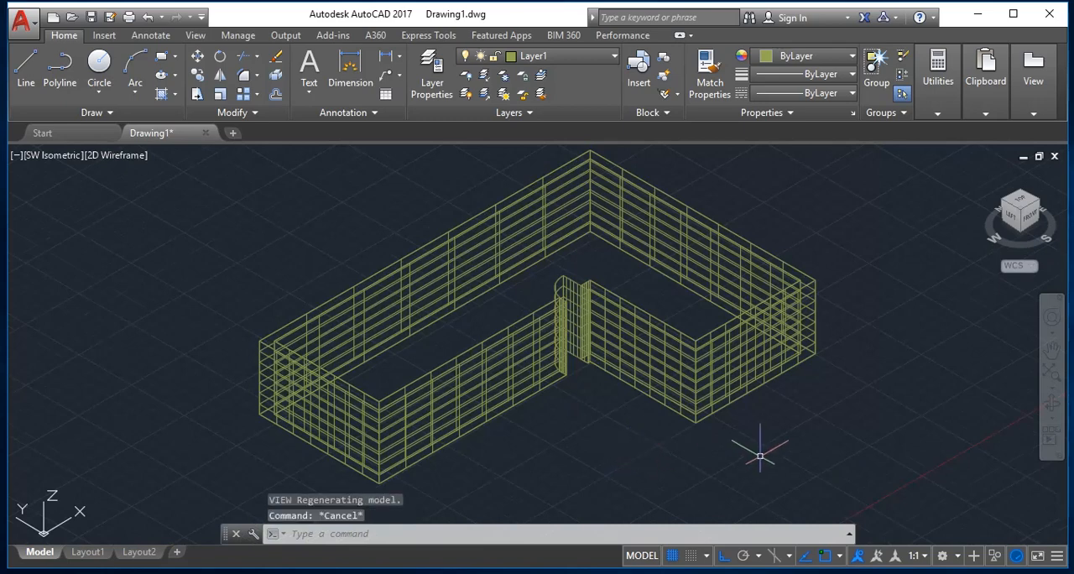
{"action": "type", "text": "SH"}
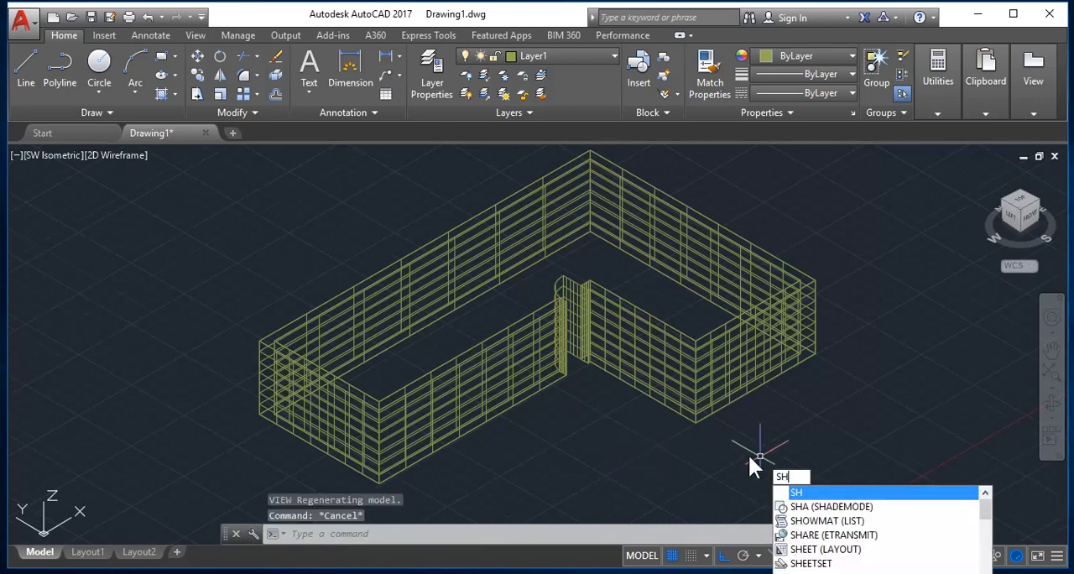
{"action": "type", "text": "ADE"}
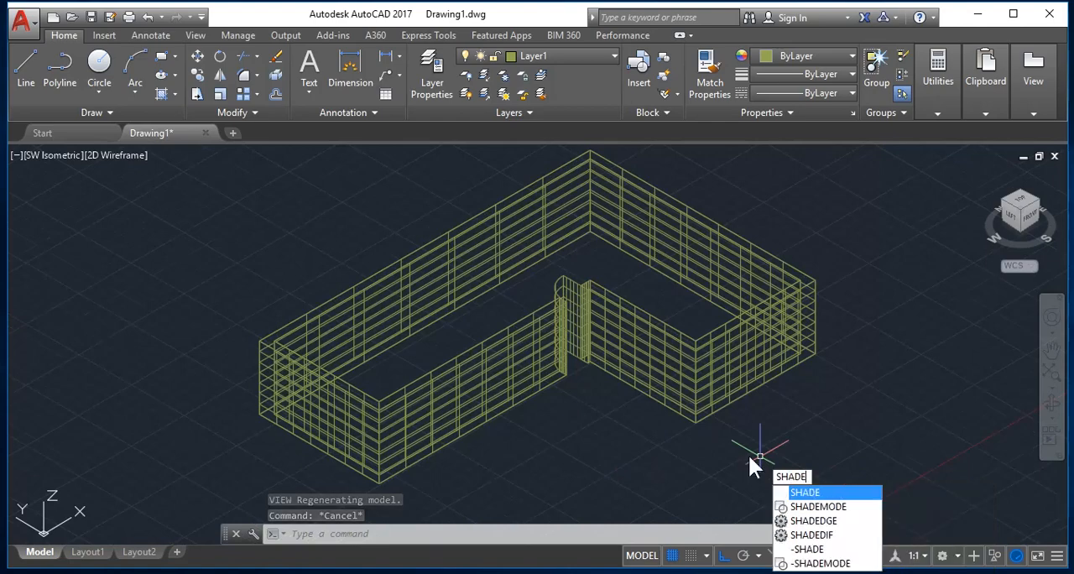
{"action": "key", "text": "Return"}
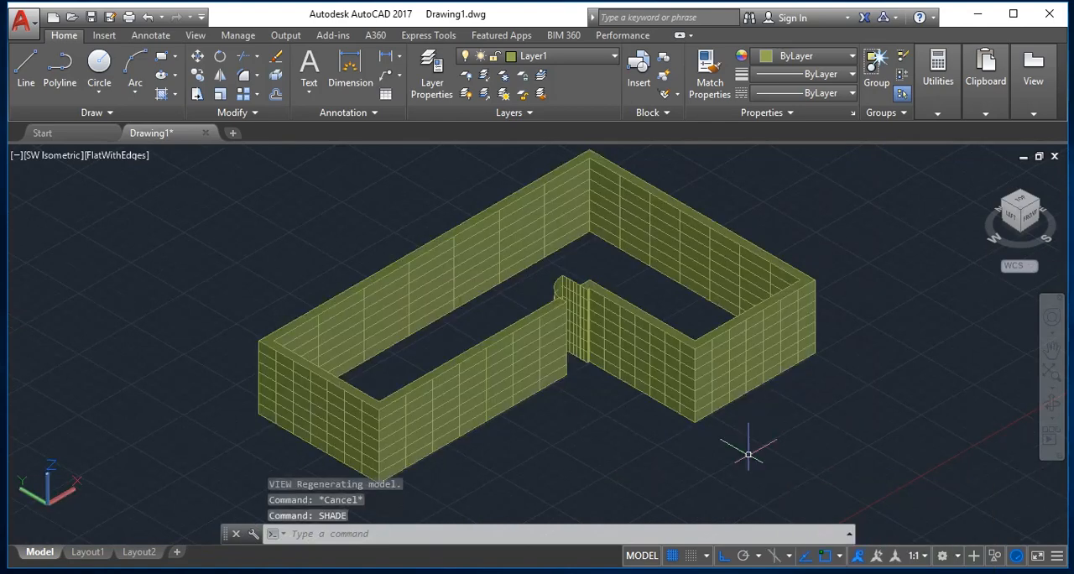
{"action": "scroll", "coordinate": [503, 379], "scroll_direction": "up", "scroll_amount": 5}
{"action": "scroll", "coordinate": [506, 382], "scroll_direction": "down", "scroll_amount": 3}
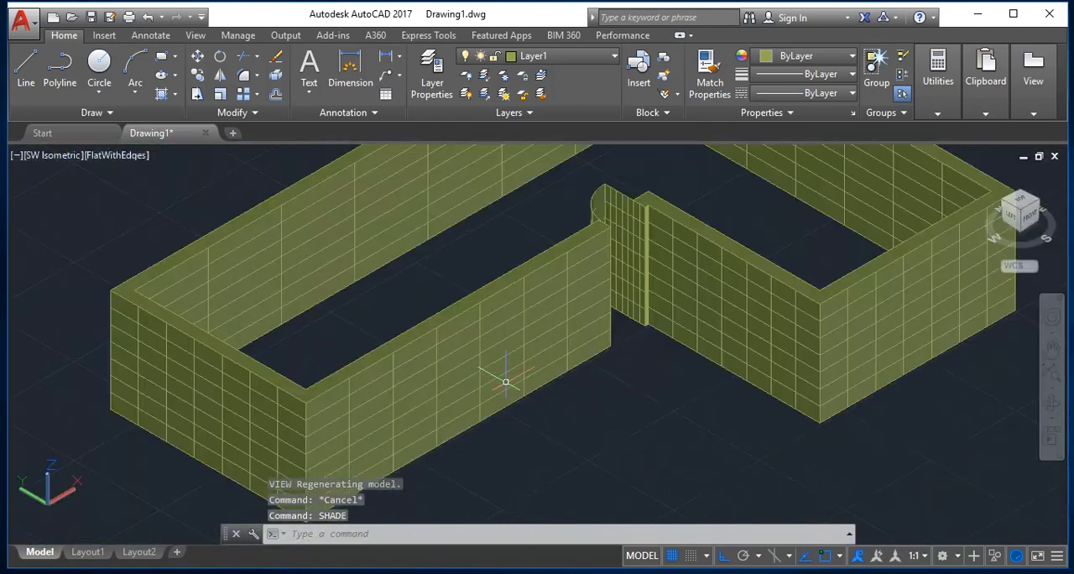
{"action": "scroll", "coordinate": [614, 259], "scroll_direction": "down", "scroll_amount": 3}
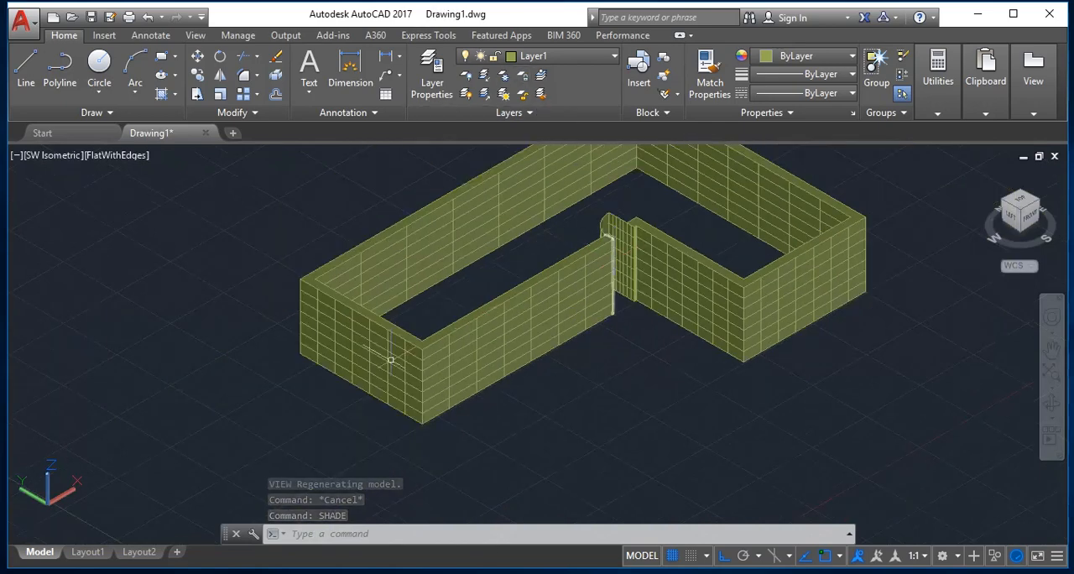
{"action": "key", "text": "Escape"}
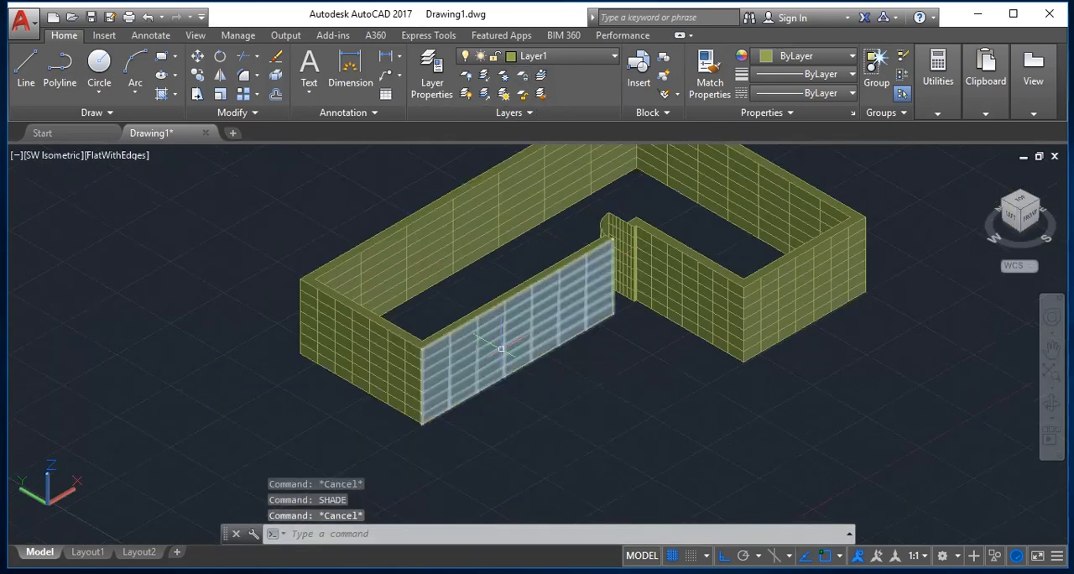
Set the preset Top view as current and zoom to the drawing extents.
{"action": "key", "text": "Return"}
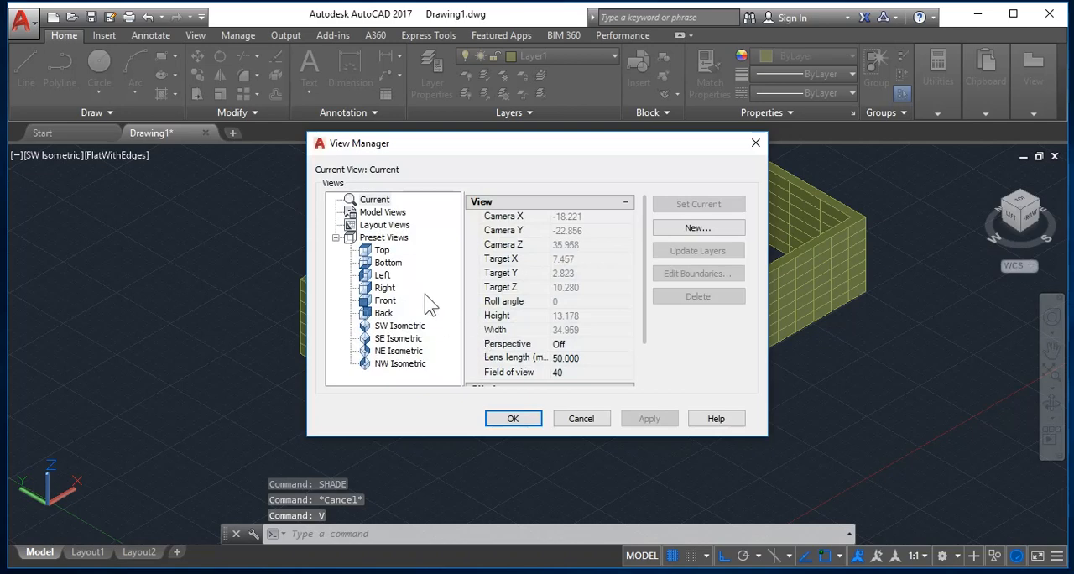
{"action": "left_click", "coordinate": [382, 250]}
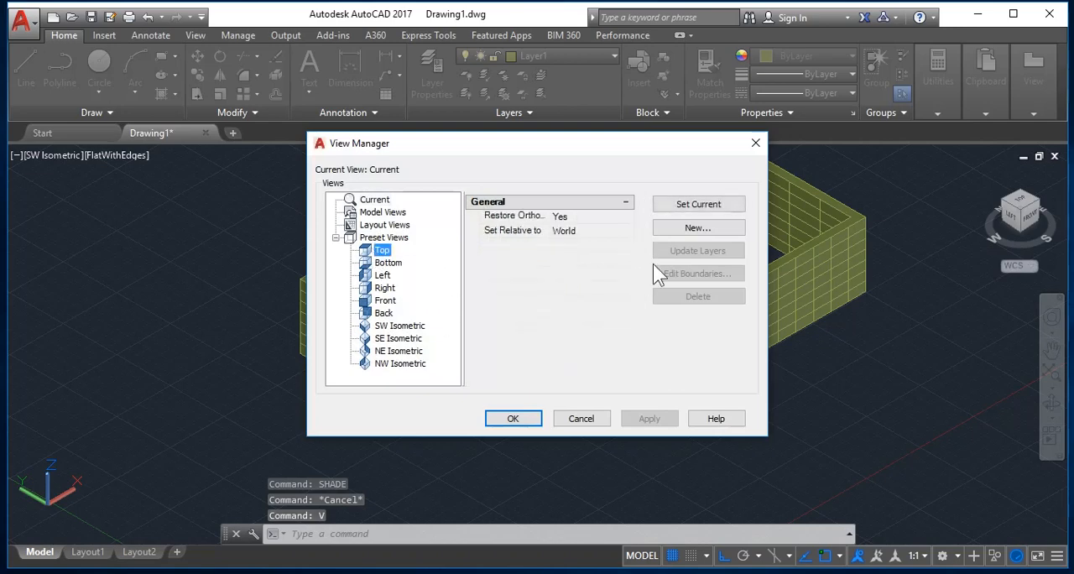
{"action": "left_click", "coordinate": [687, 205]}
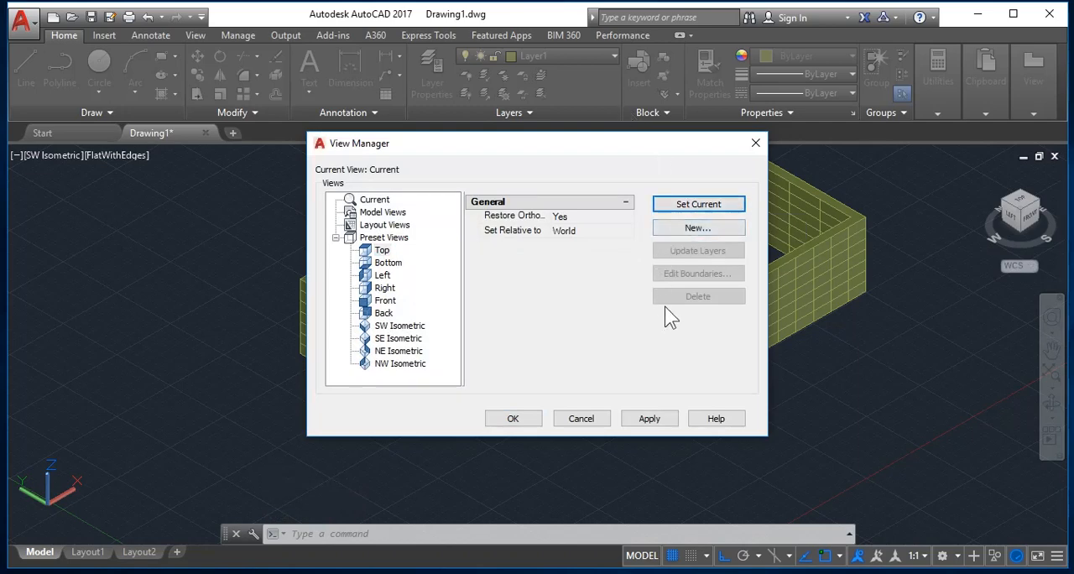
{"action": "left_click", "coordinate": [507, 418]}
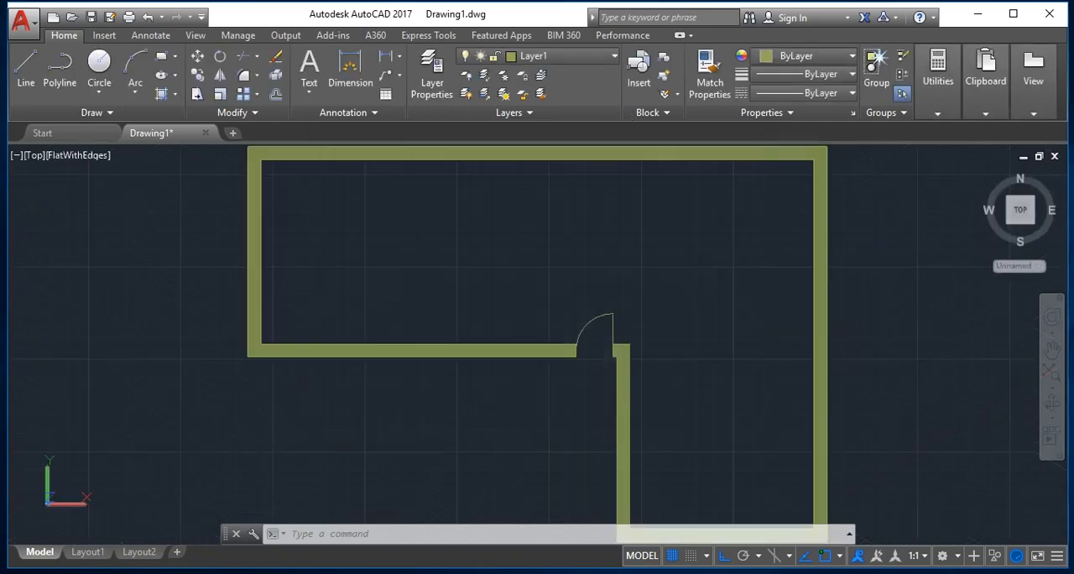
{"action": "key", "text": "Escape"}
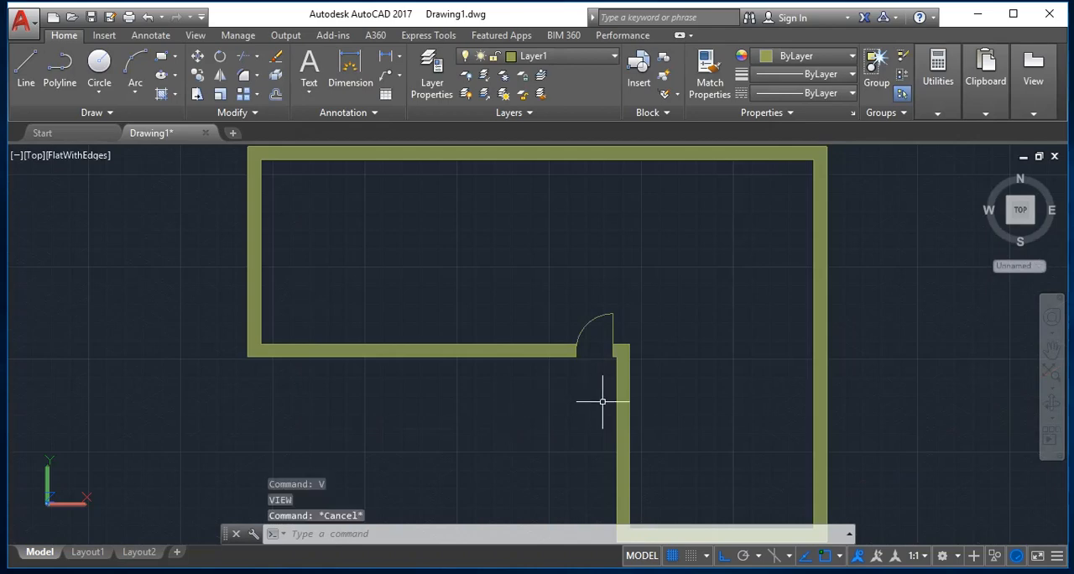
{"action": "type", "text": "z"}
{"action": "key", "text": "Return"}
{"action": "type", "text": "e"}
{"action": "key", "text": "Return"}
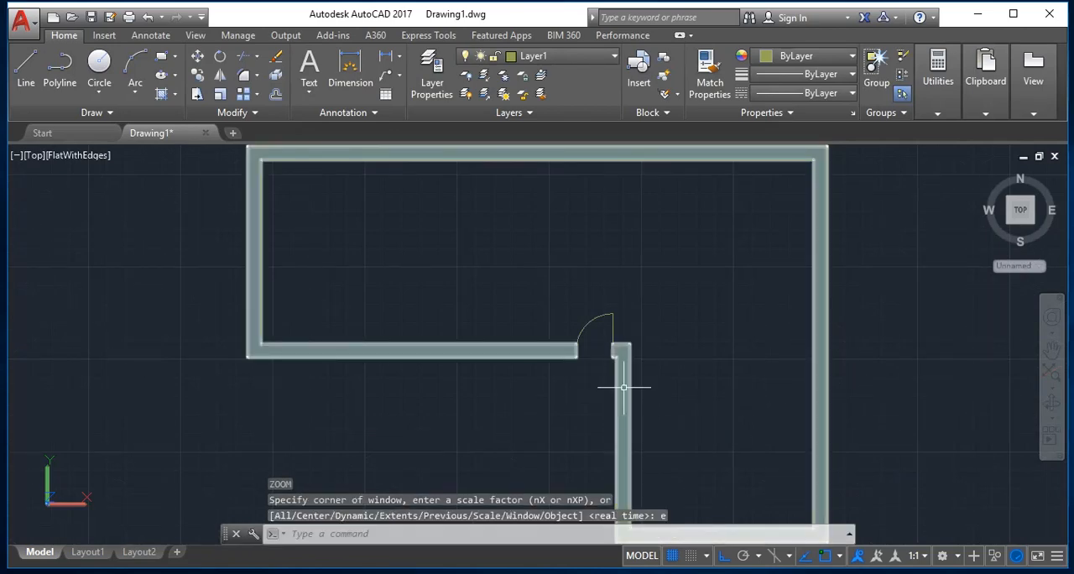
{"action": "scroll", "coordinate": [624, 307], "scroll_direction": "down", "scroll_amount": 2}
{"action": "key", "text": "Escape"}
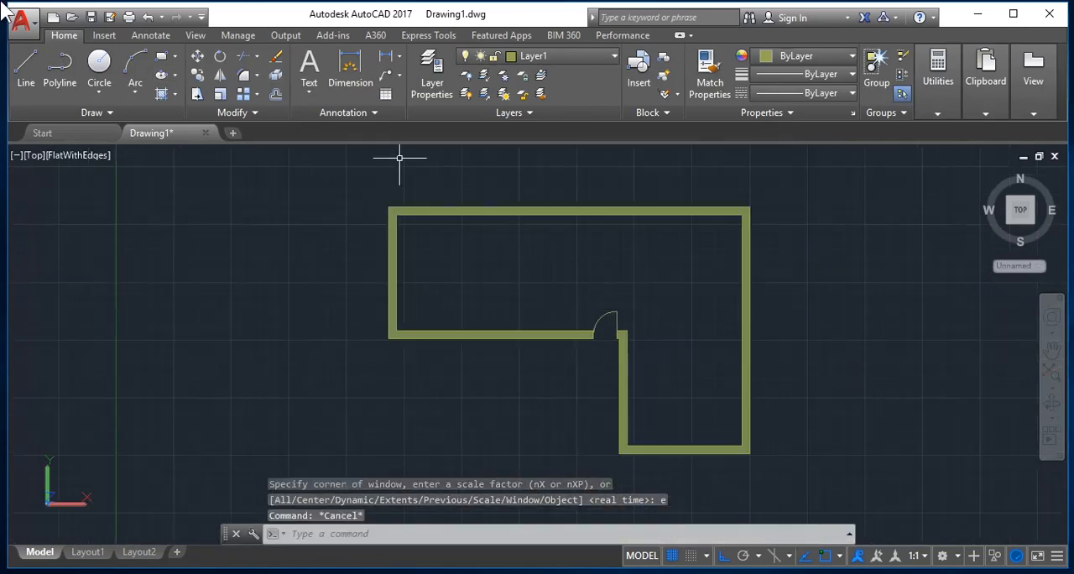
Turn on layer 0 and turn off Layer1, accepting that the current layer is switched off.
{"action": "left_click", "coordinate": [67, 80]}
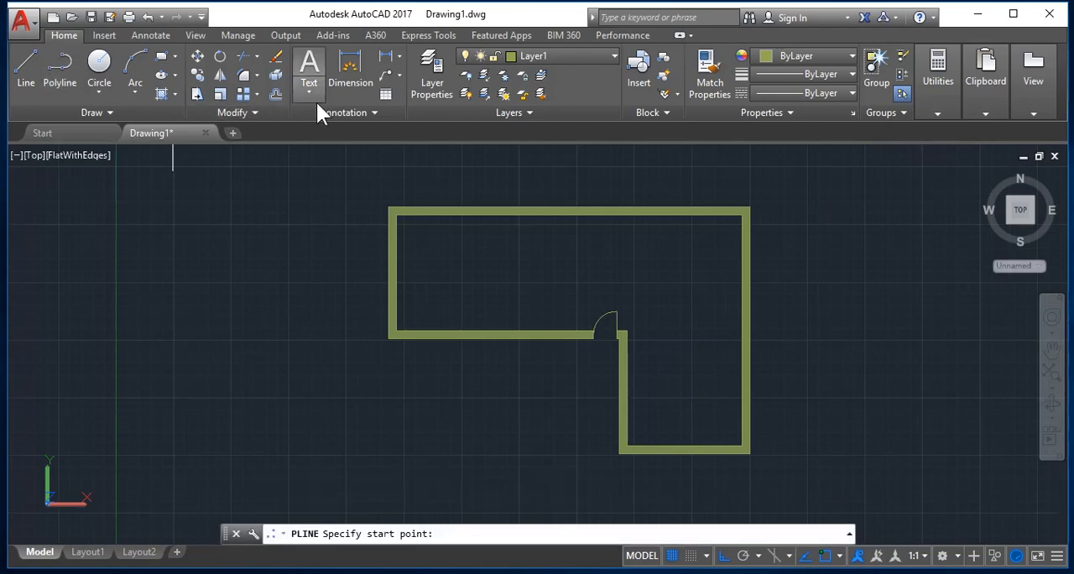
{"action": "left_click", "coordinate": [524, 58]}
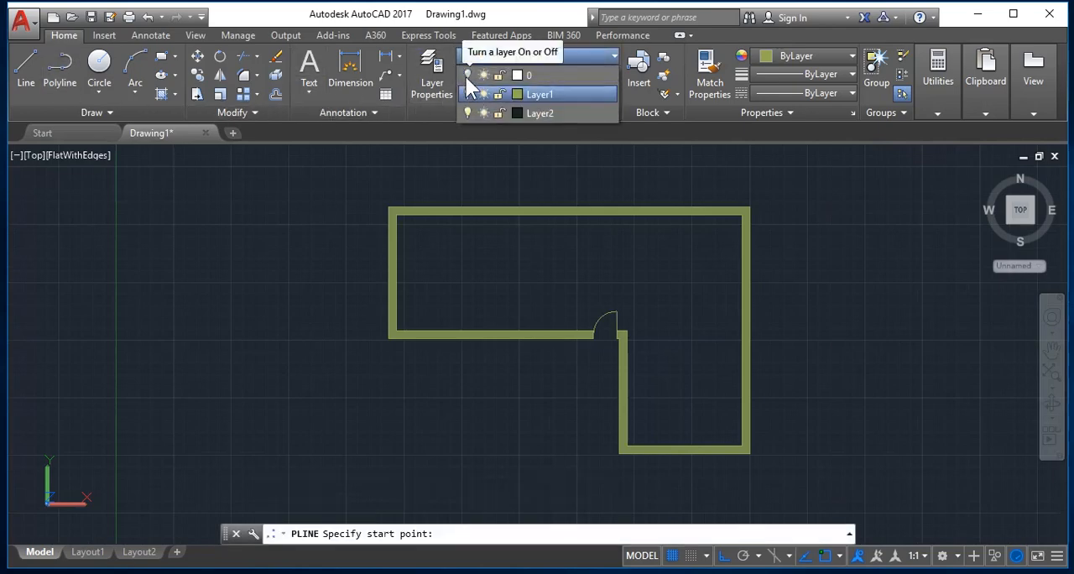
{"action": "left_click", "coordinate": [467, 76]}
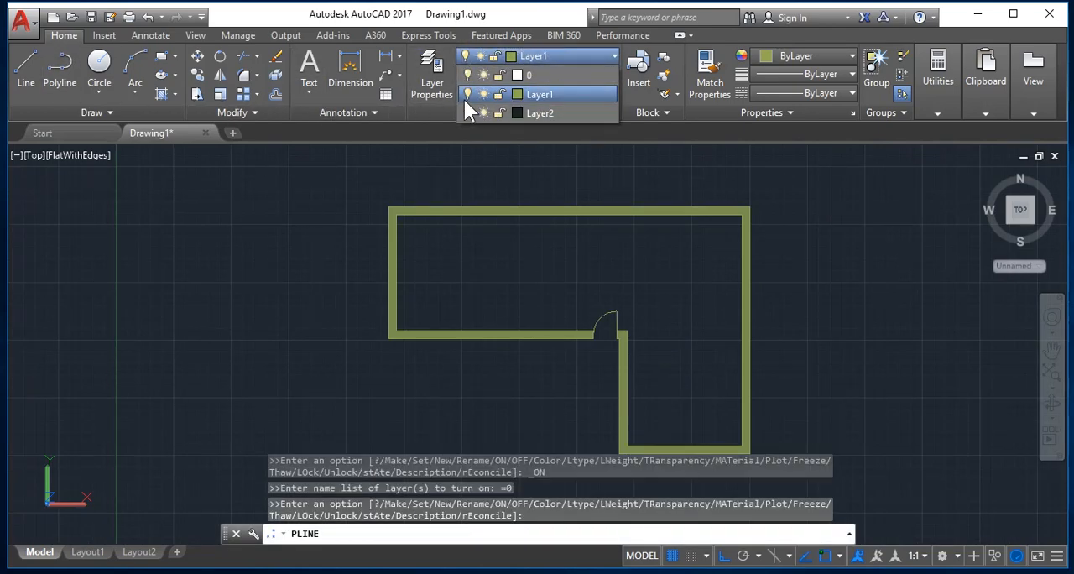
{"action": "left_click", "coordinate": [467, 95]}
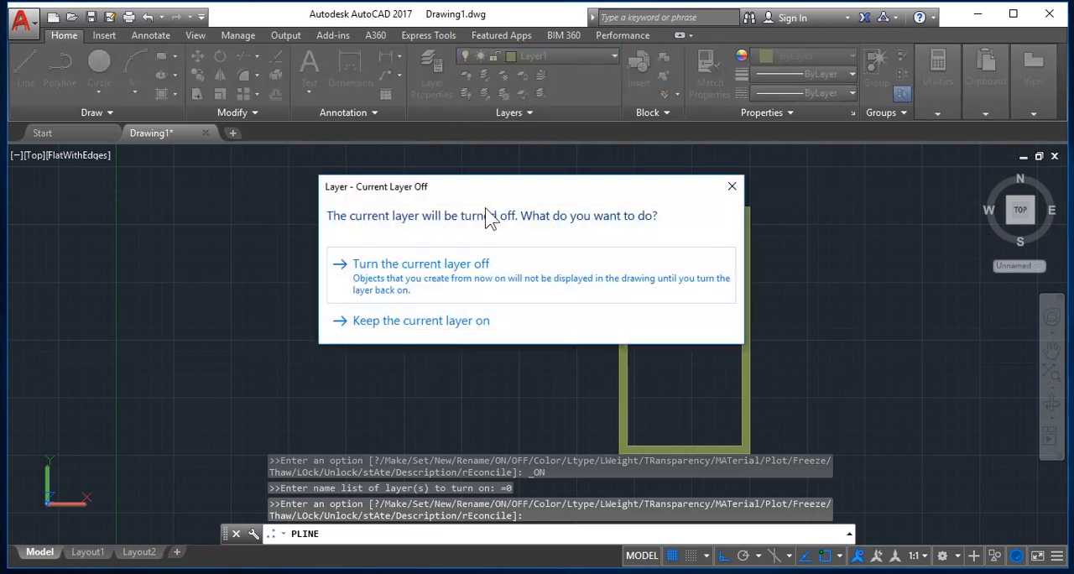
{"action": "left_click", "coordinate": [480, 289]}
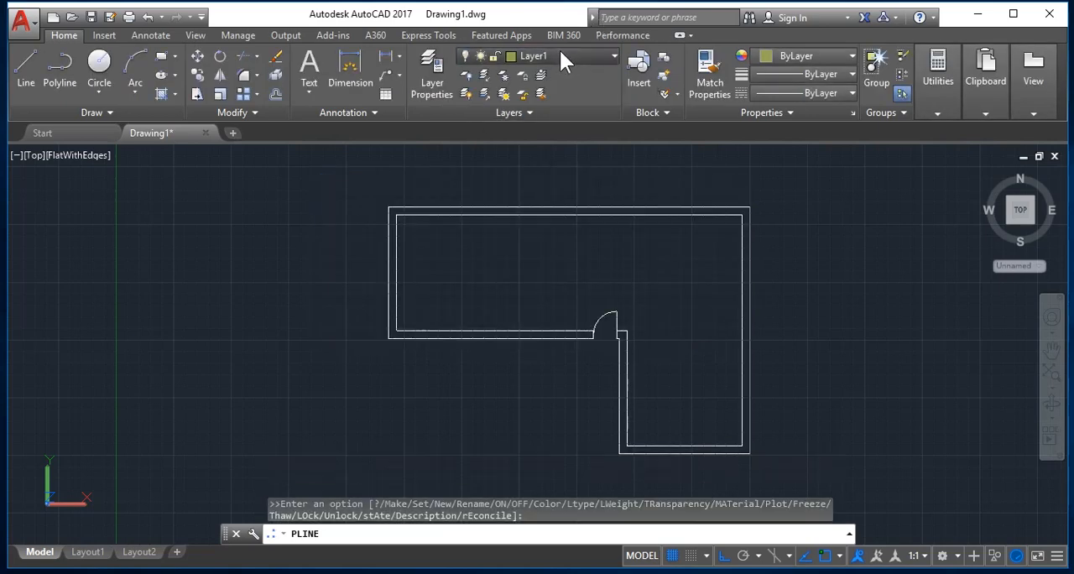
Make layer 0 the current layer and cancel the pending polyline command.
{"action": "left_click", "coordinate": [560, 56]}
{"action": "left_click", "coordinate": [526, 71]}
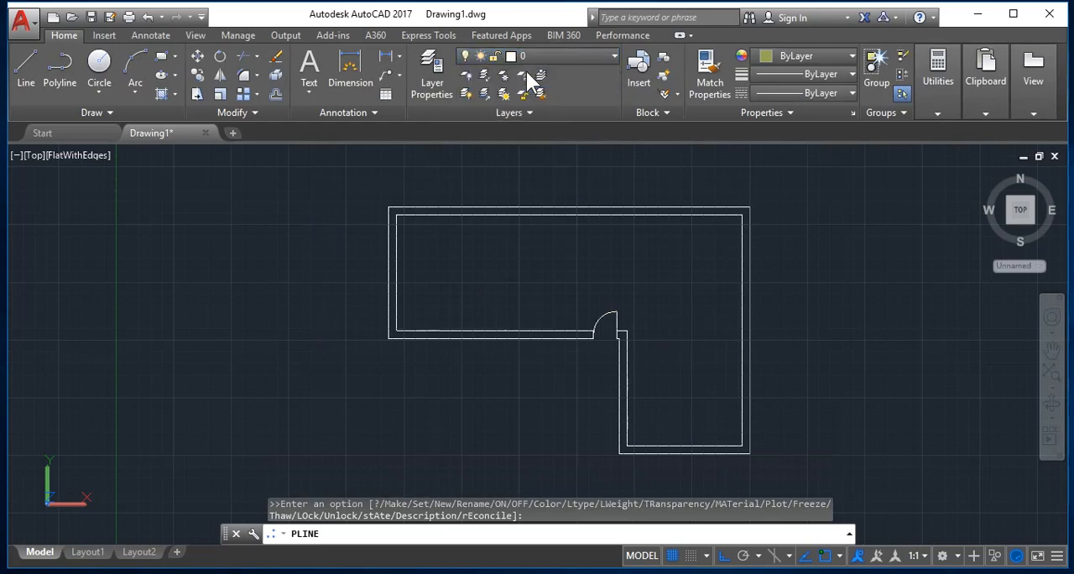
{"action": "key", "text": "Escape"}
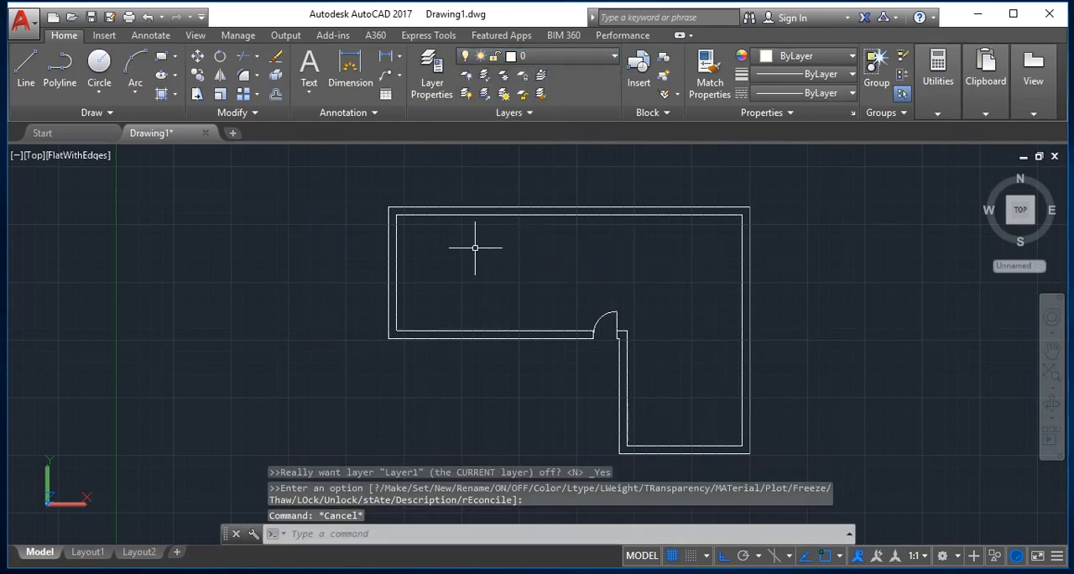
Make Layer2 the current layer.
{"action": "left_click", "coordinate": [554, 55]}
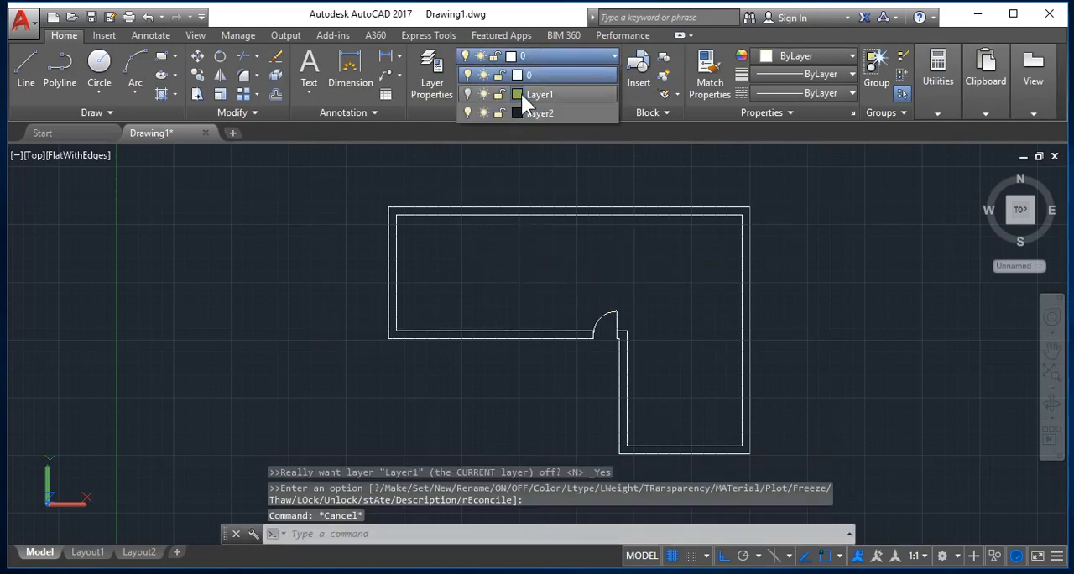
{"action": "left_click", "coordinate": [529, 113]}
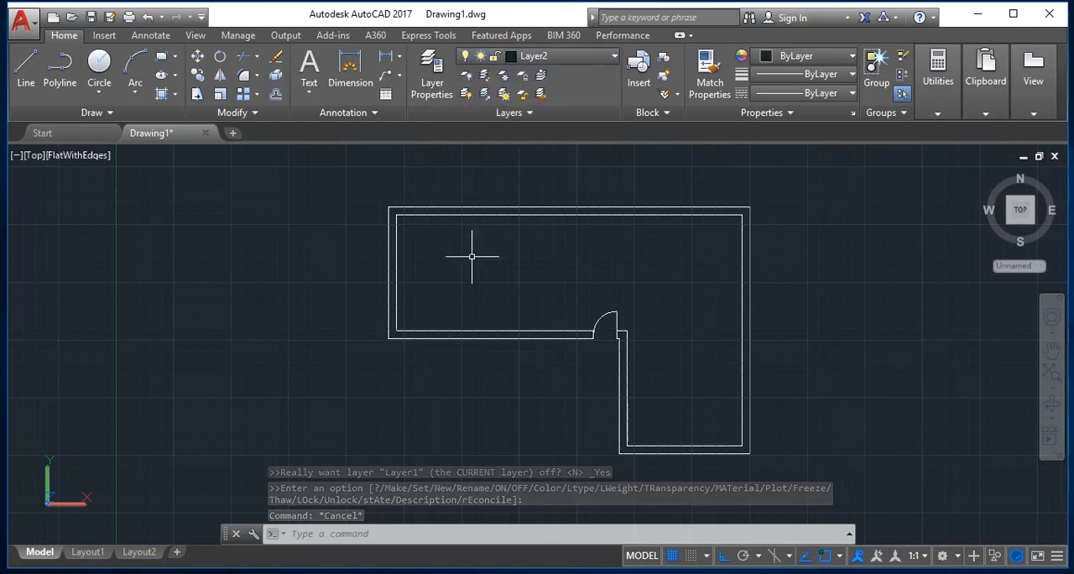
{"action": "key", "text": "Escape"}
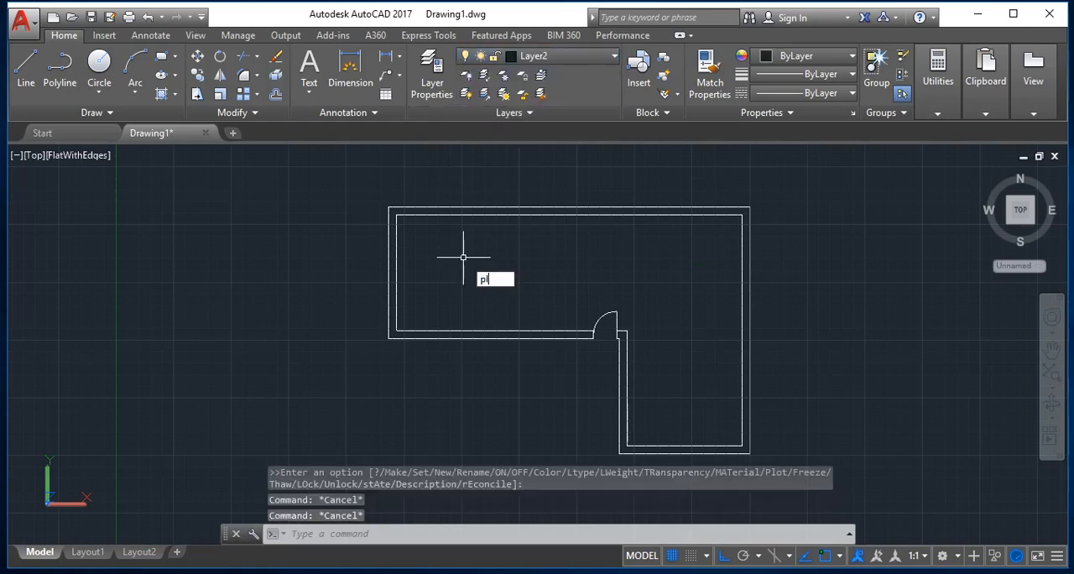
Trace the outer outline of the L-shaped wall plan with a polyline that ends back at its starting corner.
{"action": "key", "text": "Return"}
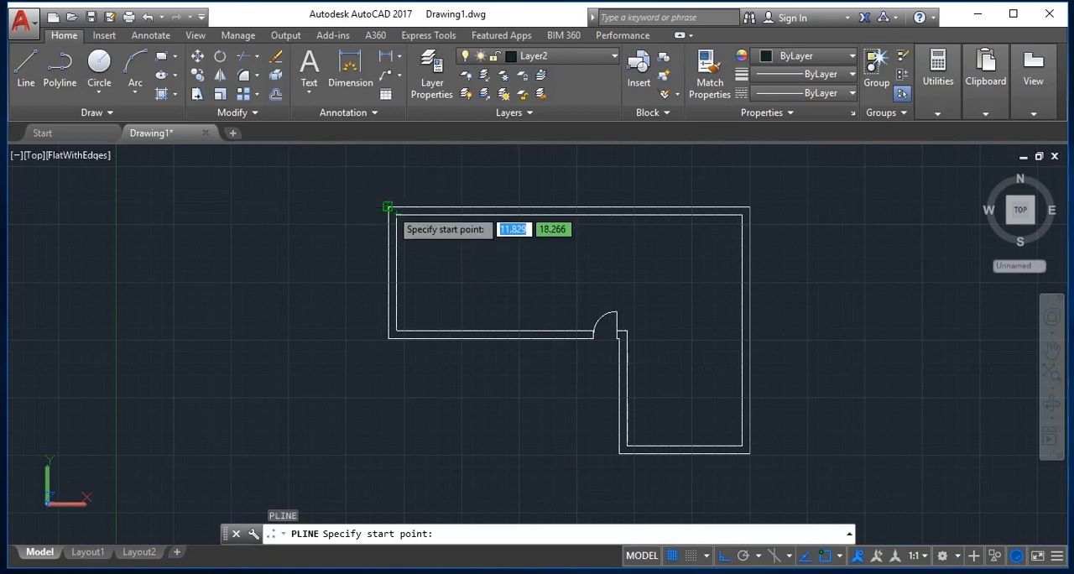
{"action": "left_click", "coordinate": [387, 206]}
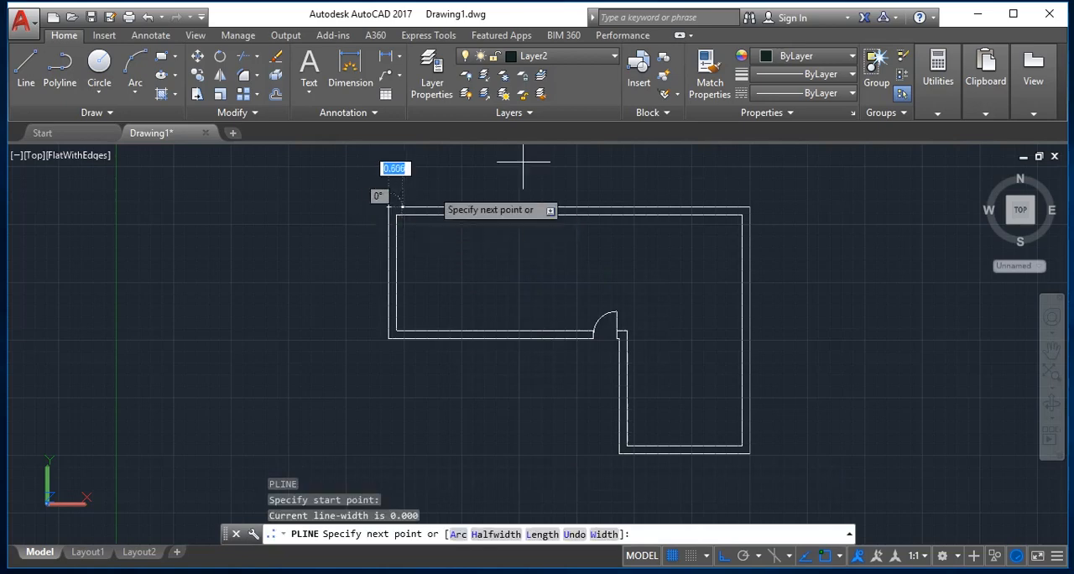
{"action": "left_click", "coordinate": [748, 207]}
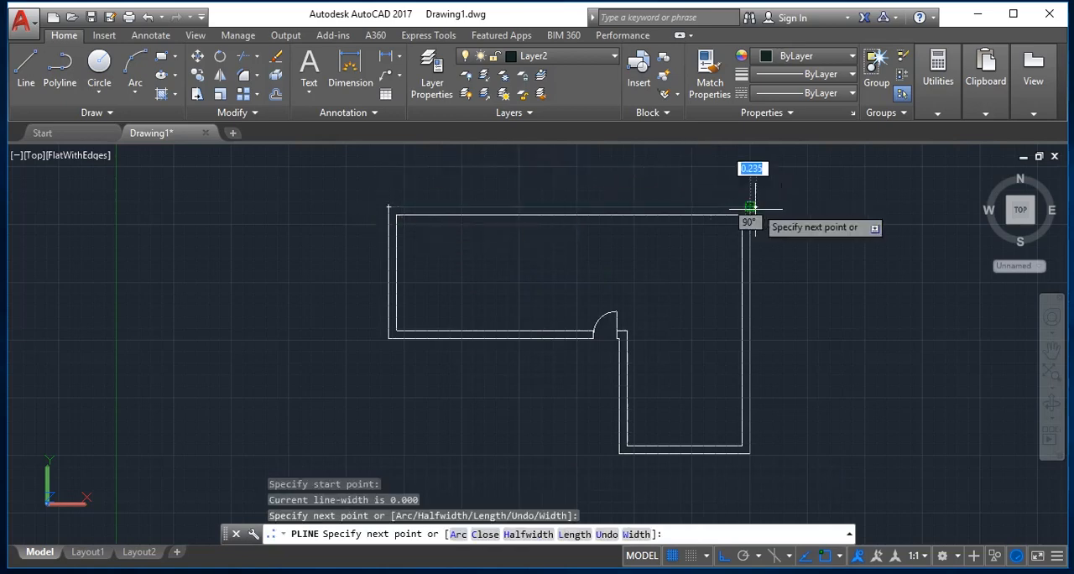
{"action": "left_click", "coordinate": [750, 453]}
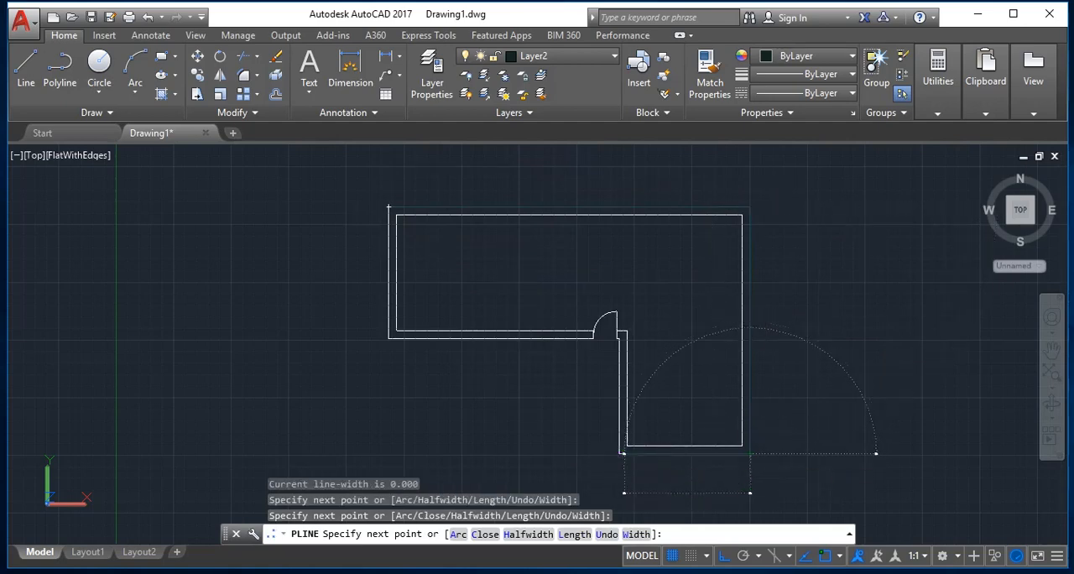
{"action": "left_click", "coordinate": [578, 454]}
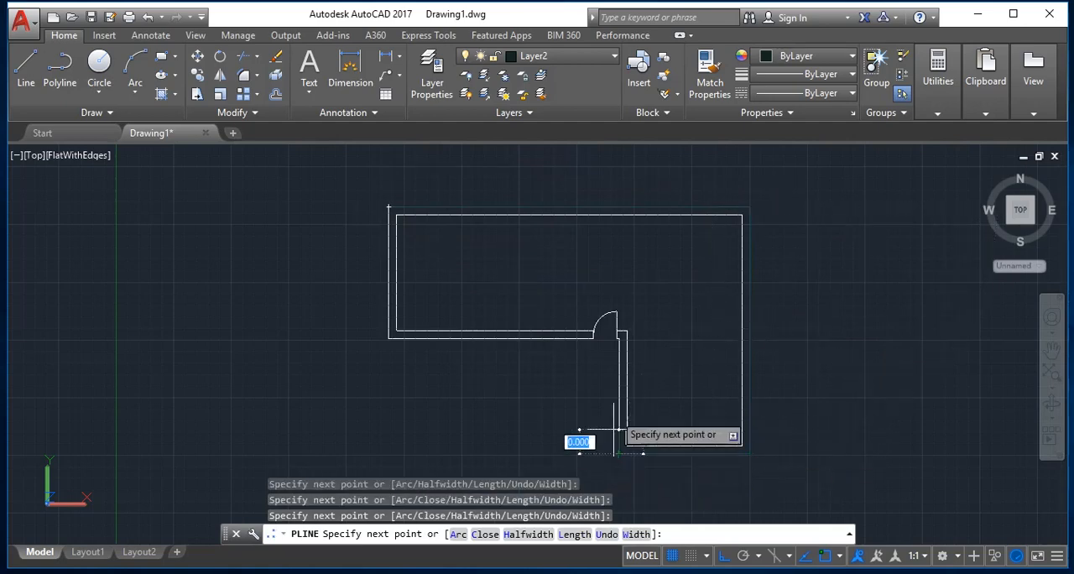
{"action": "left_click", "coordinate": [619, 337]}
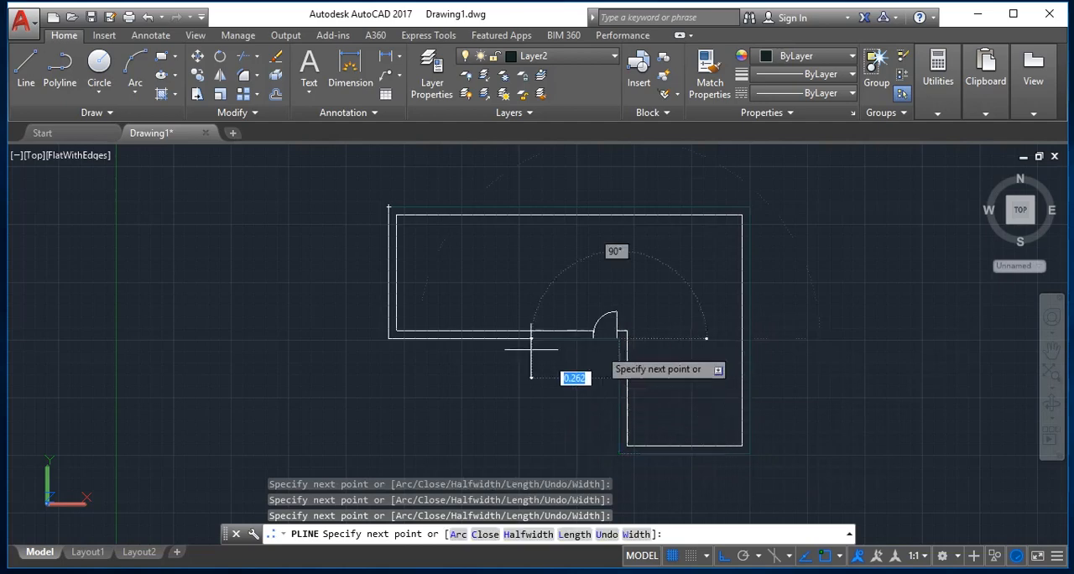
{"action": "left_click", "coordinate": [388, 338]}
{"action": "left_click", "coordinate": [389, 215]}
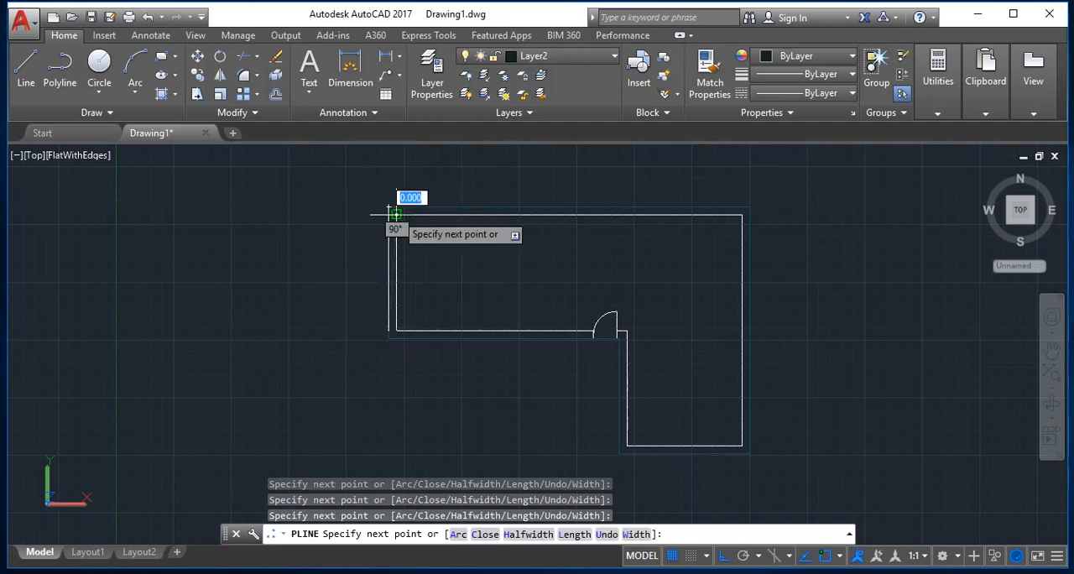
{"action": "key", "text": "ctrl+z"}
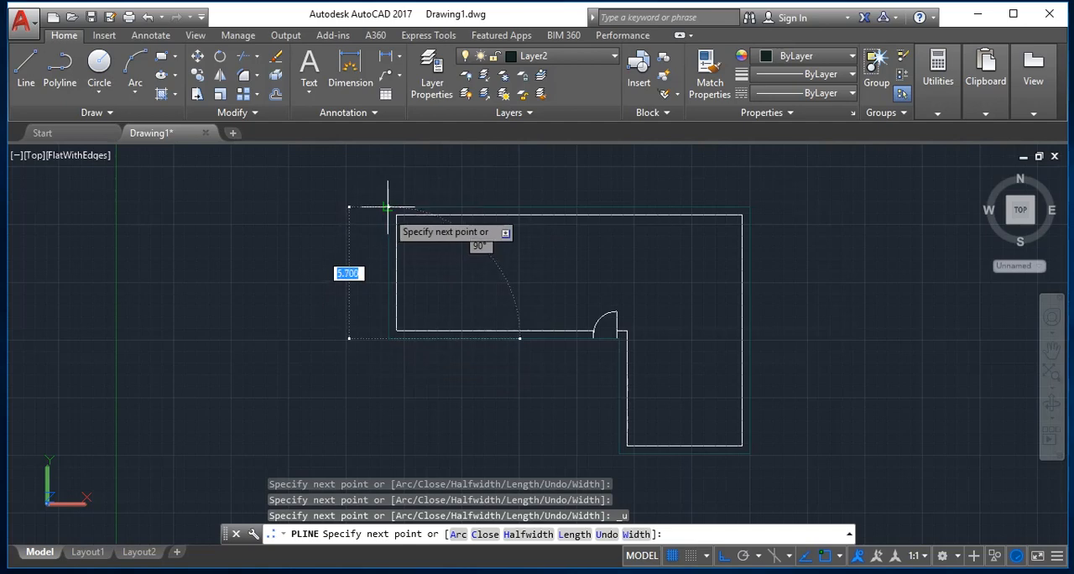
{"action": "key", "text": "Return"}
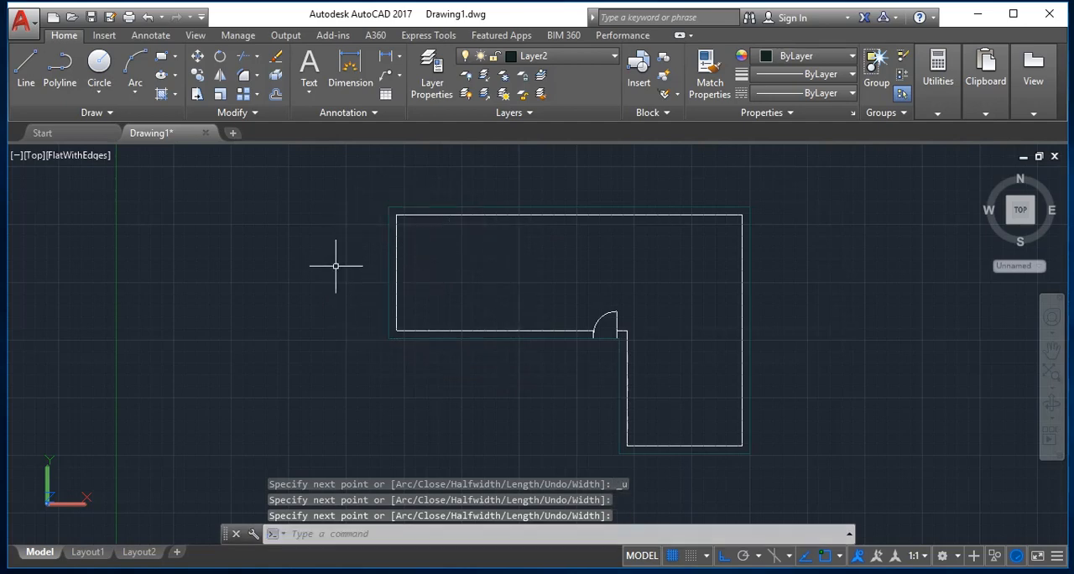
Turn off layer 0 and keep Layer2 as the current layer.
{"action": "left_click", "coordinate": [565, 56]}
{"action": "left_click", "coordinate": [467, 75]}
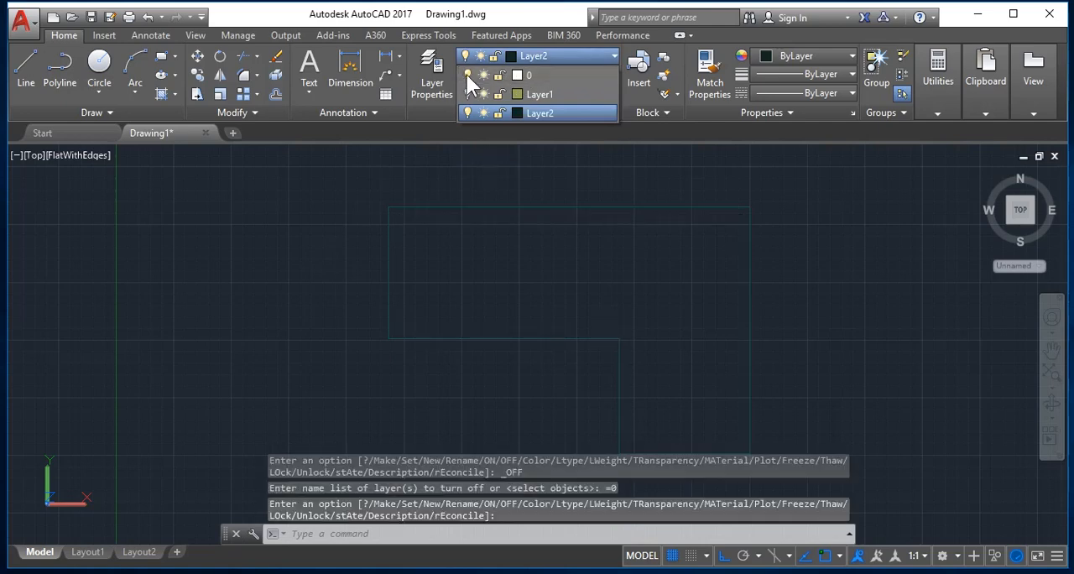
{"action": "left_click", "coordinate": [552, 113]}
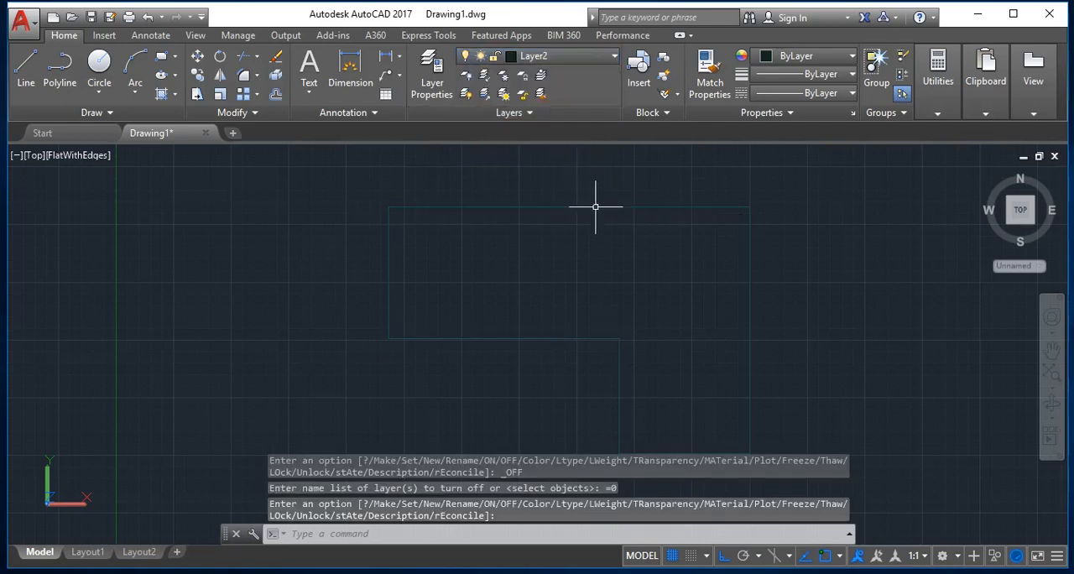
Extrude the L-shaped outline polyline to a height of .12 to form a slab.
{"action": "key", "text": "Escape"}
{"action": "type", "text": "ext"}
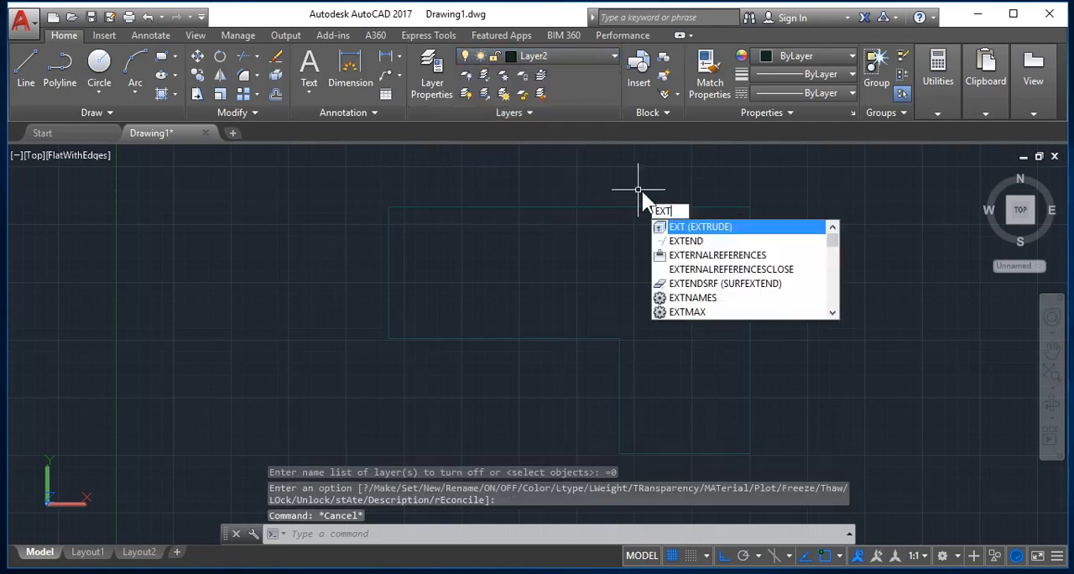
{"action": "key", "text": "Return"}
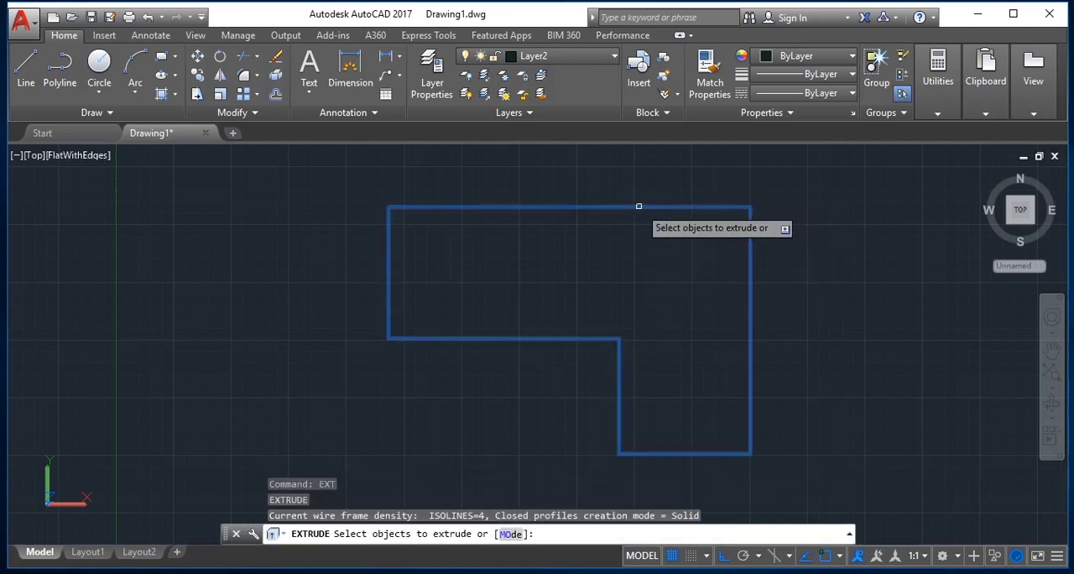
{"action": "left_click", "coordinate": [638, 207]}
{"action": "key", "text": "Return"}
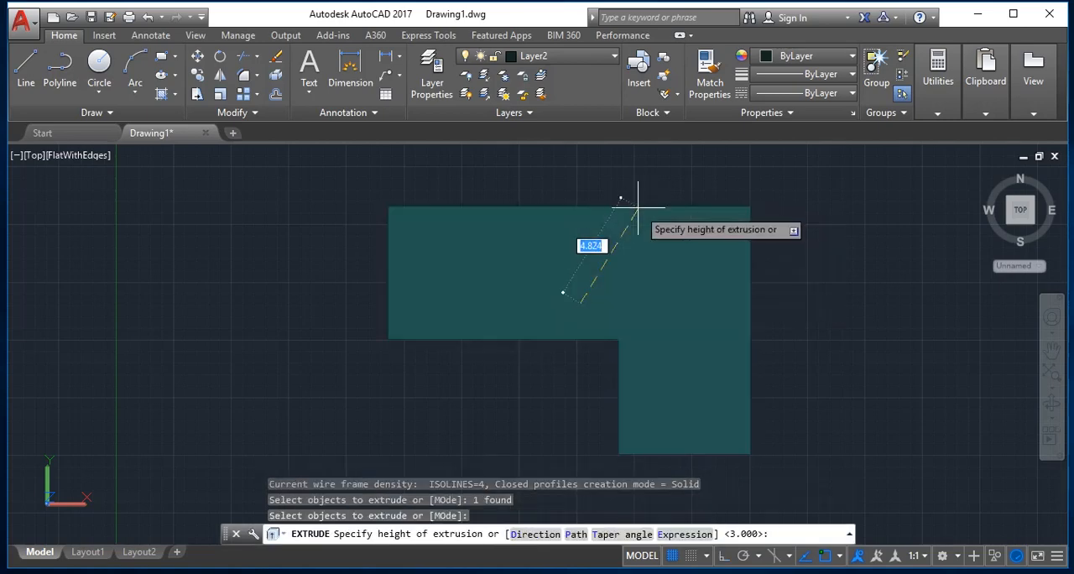
{"action": "type", "text": ".12"}
{"action": "key", "text": "Return"}
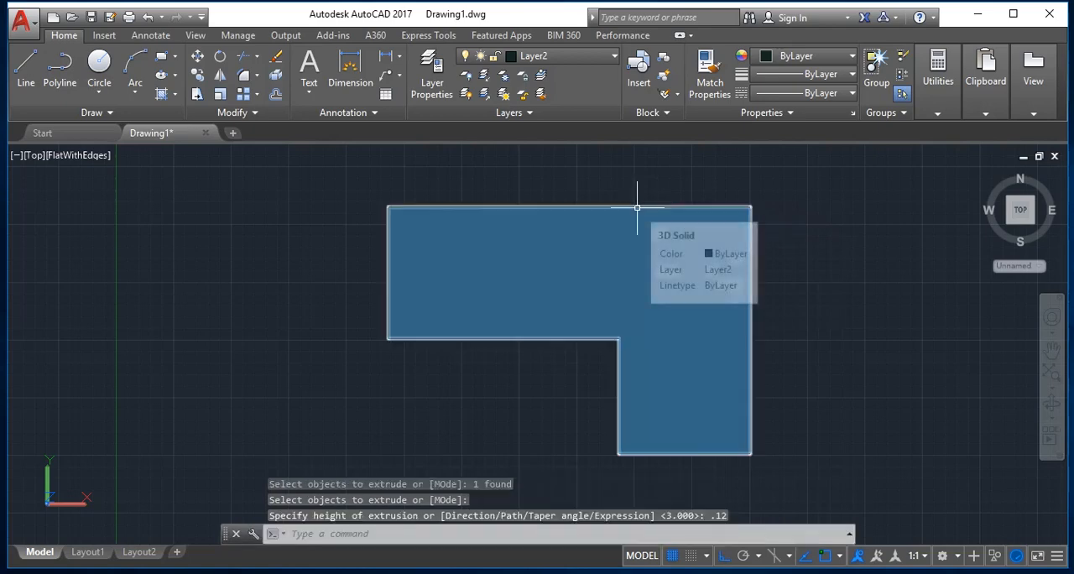
Set the preset SW Isometric view as current.
{"action": "key", "text": "Escape"}
{"action": "key", "text": "Return"}
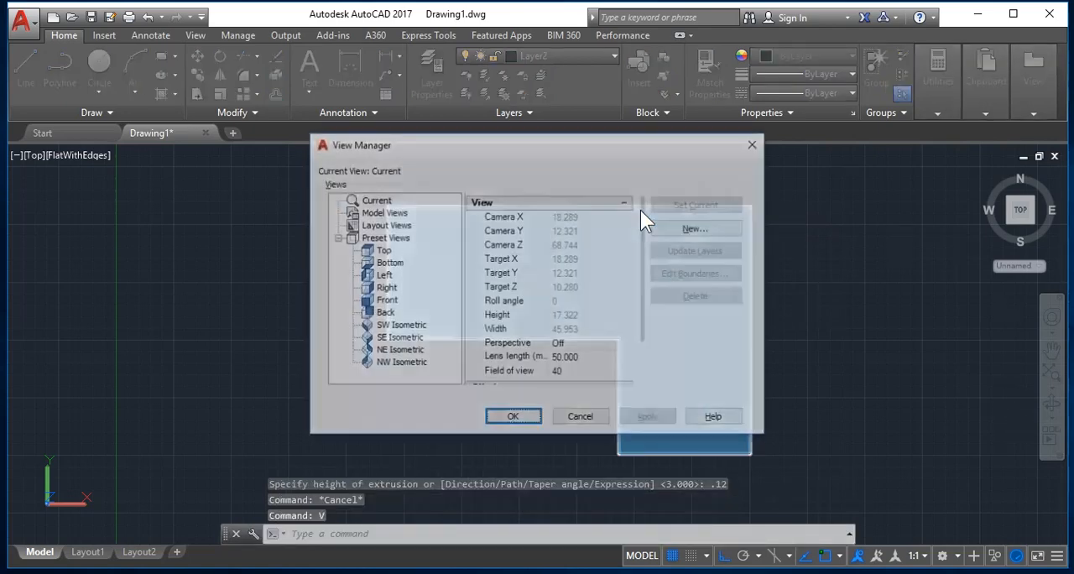
{"action": "left_click", "coordinate": [400, 326]}
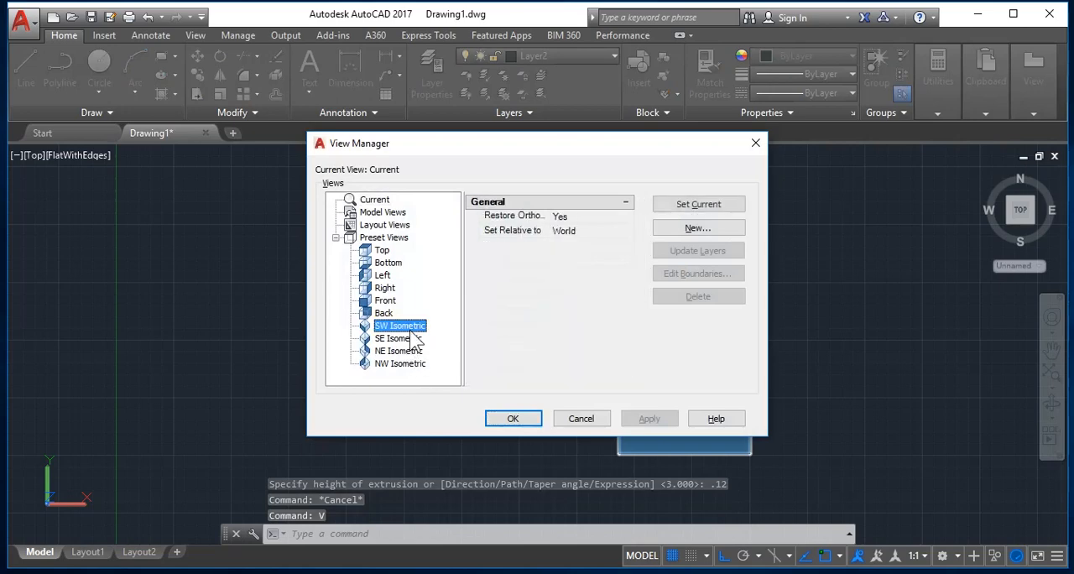
{"action": "left_click", "coordinate": [682, 204]}
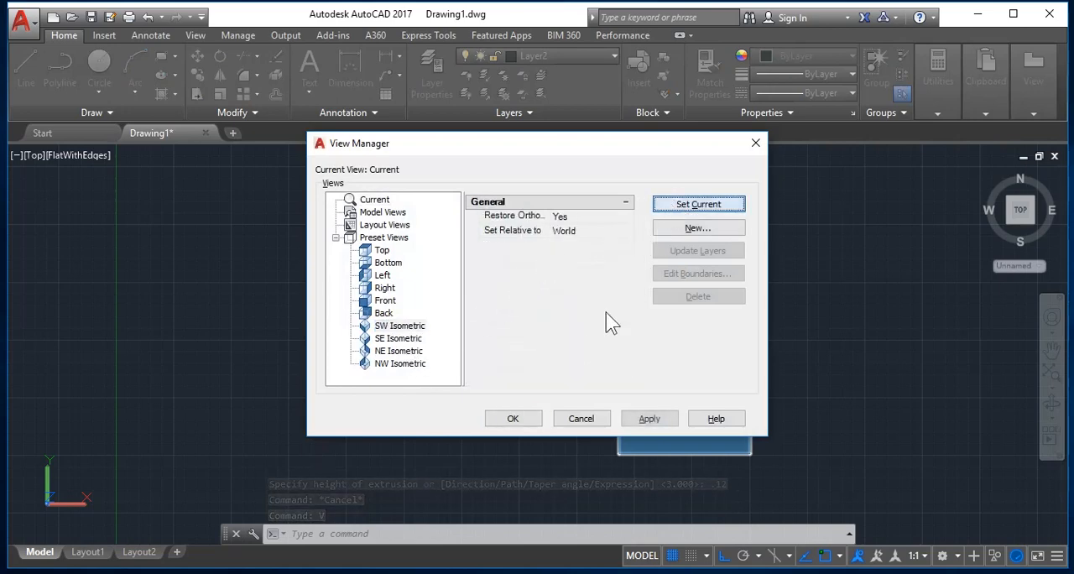
{"action": "left_click", "coordinate": [515, 418]}
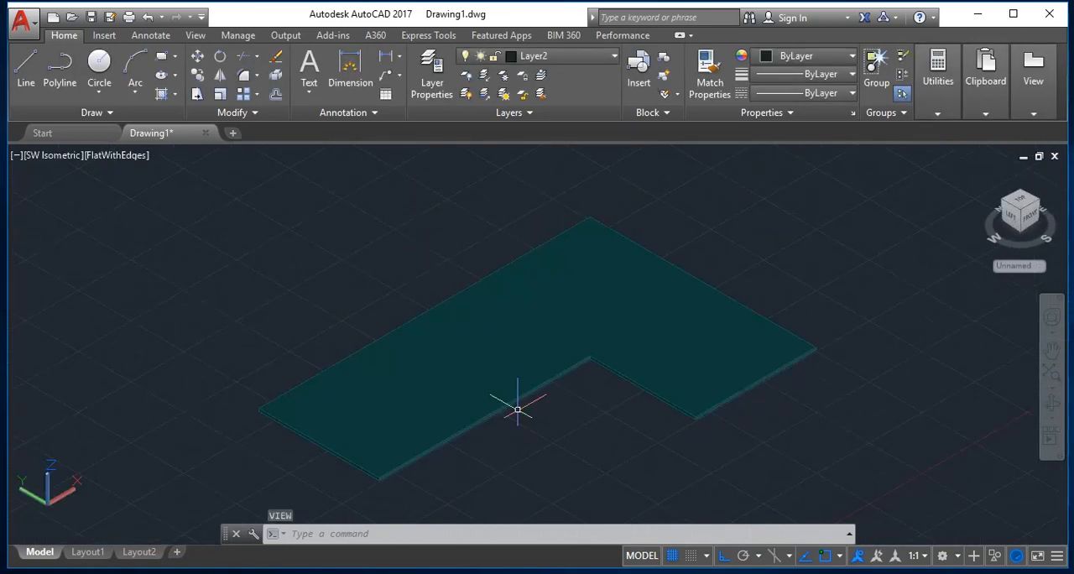
{"action": "key", "text": "Escape"}
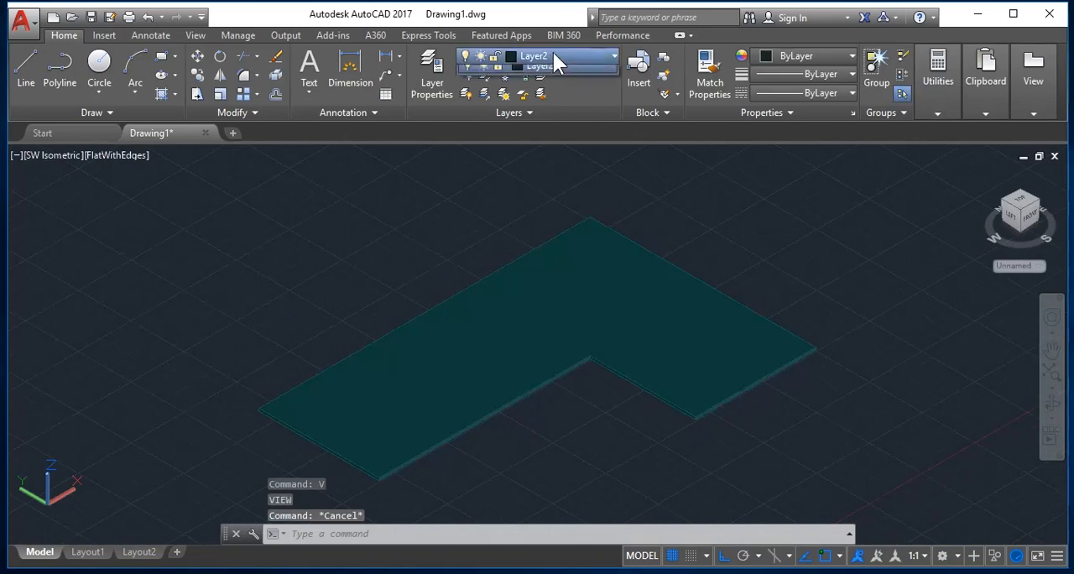
Turn on Layer1 and make it the current layer.
{"action": "left_click", "coordinate": [553, 54]}
{"action": "left_click", "coordinate": [466, 94]}
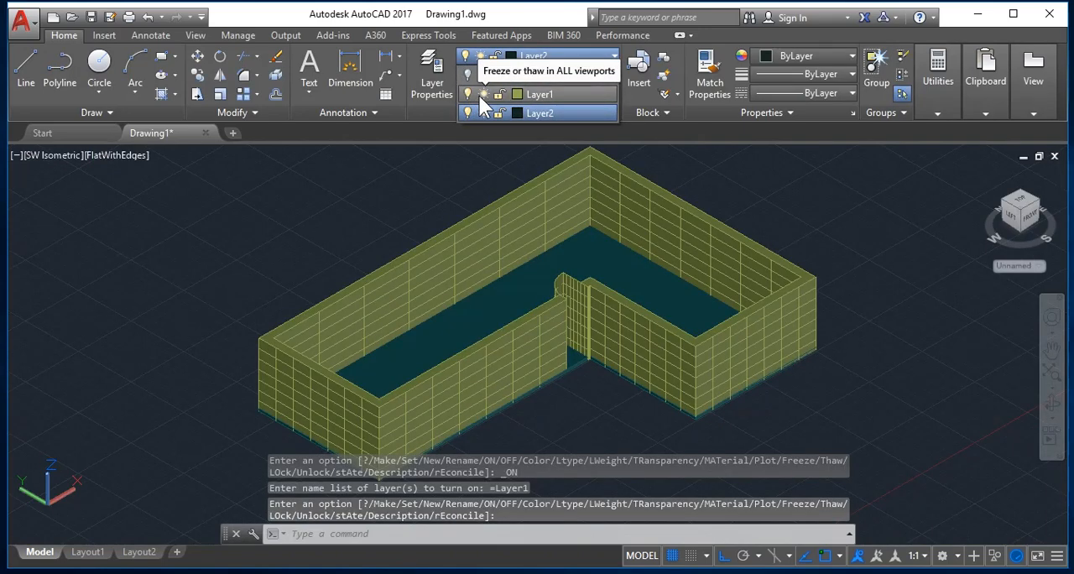
{"action": "left_click", "coordinate": [462, 93]}
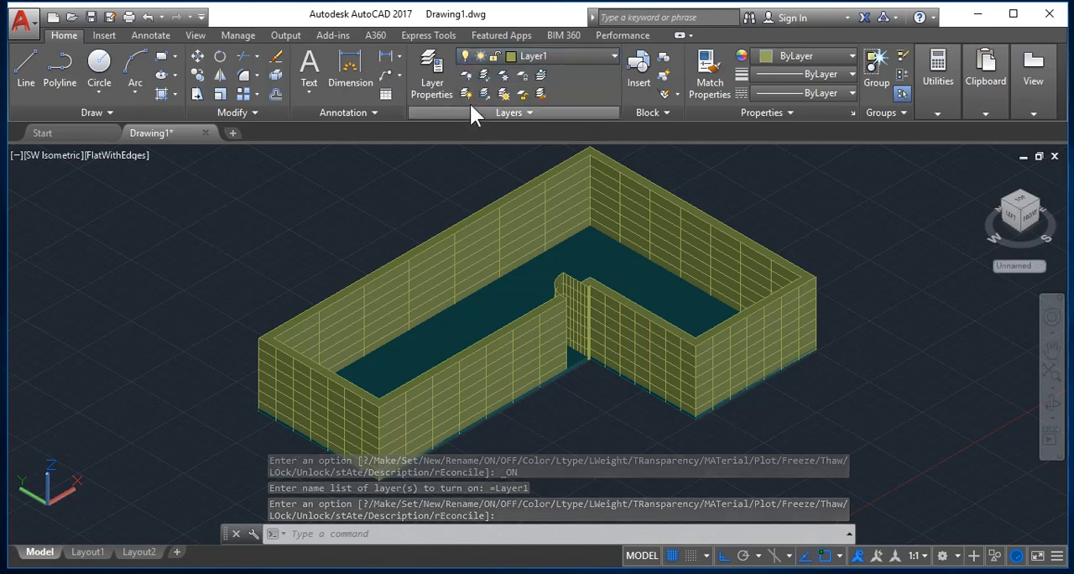
Turn off Layer1, accepting that the current layer is switched off.
{"action": "left_click", "coordinate": [543, 57]}
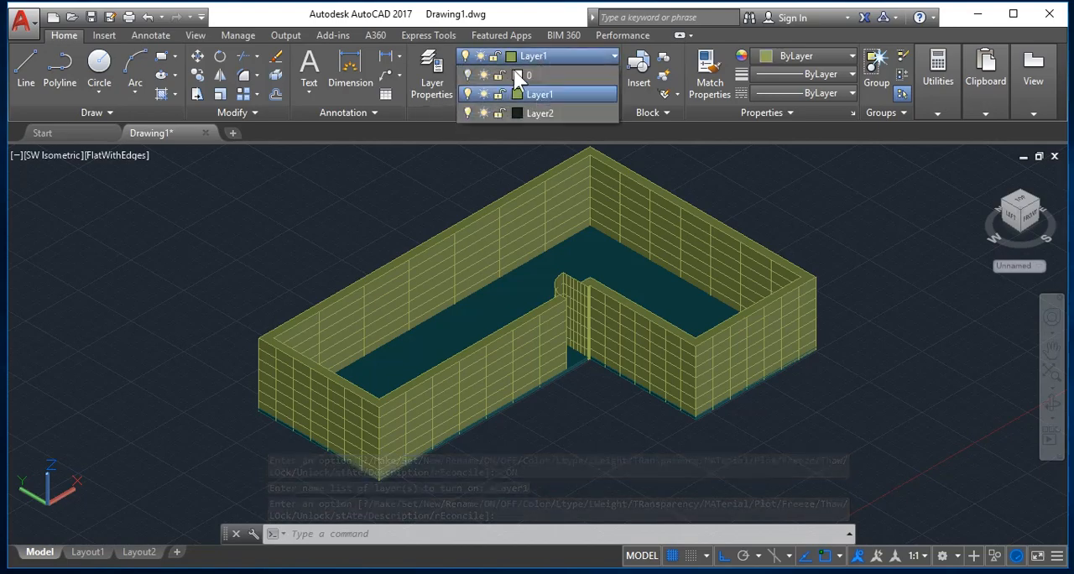
{"action": "left_click", "coordinate": [467, 93]}
{"action": "left_click", "coordinate": [487, 289]}
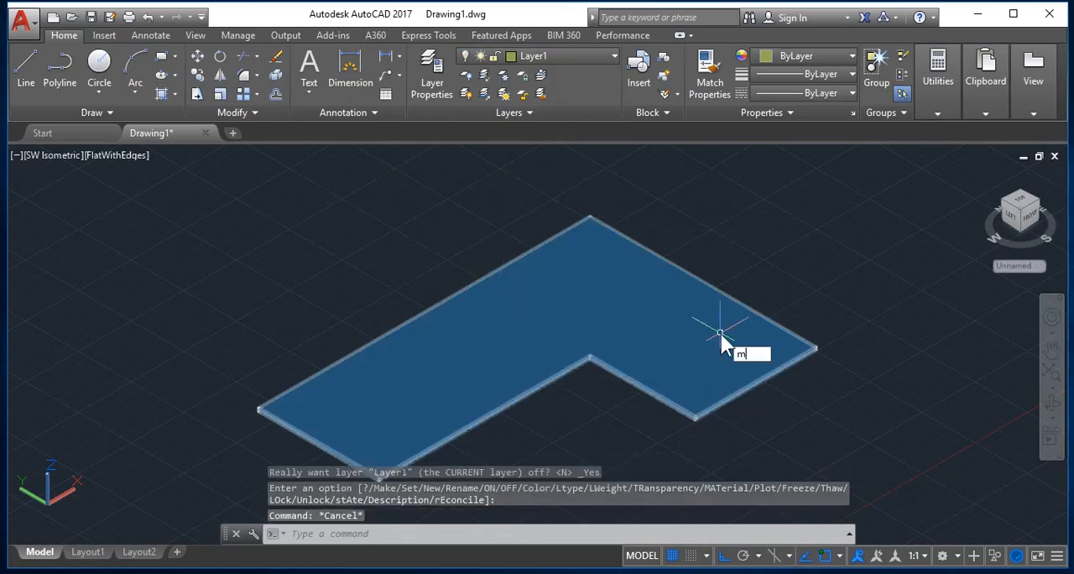
Move the L-shaped slab 3 units up along the Z axis and turn Layer1 back on.
{"action": "key", "text": "Return"}
{"action": "left_click", "coordinate": [729, 339]}
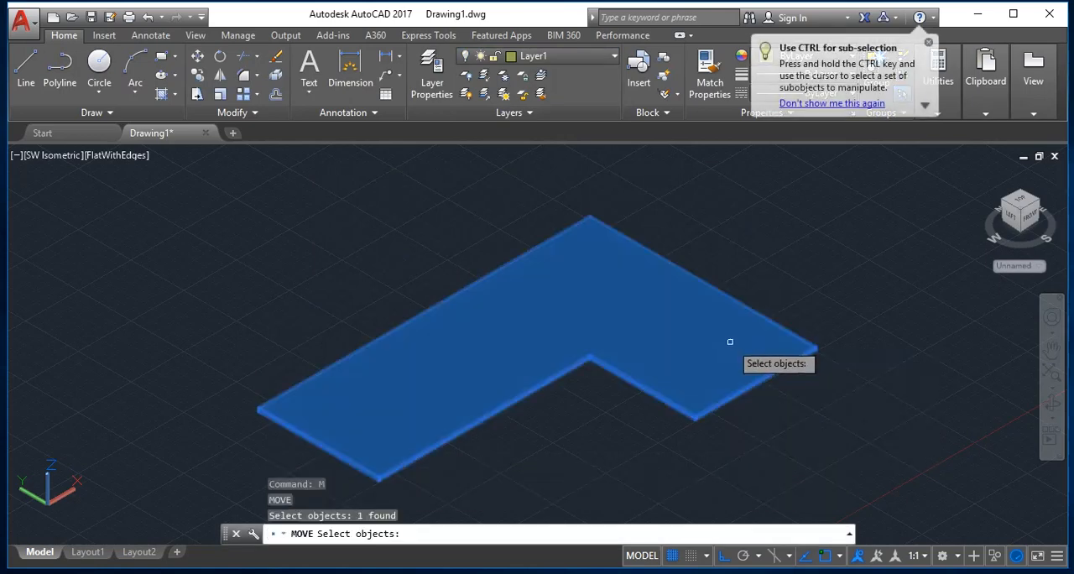
{"action": "key", "text": "Return"}
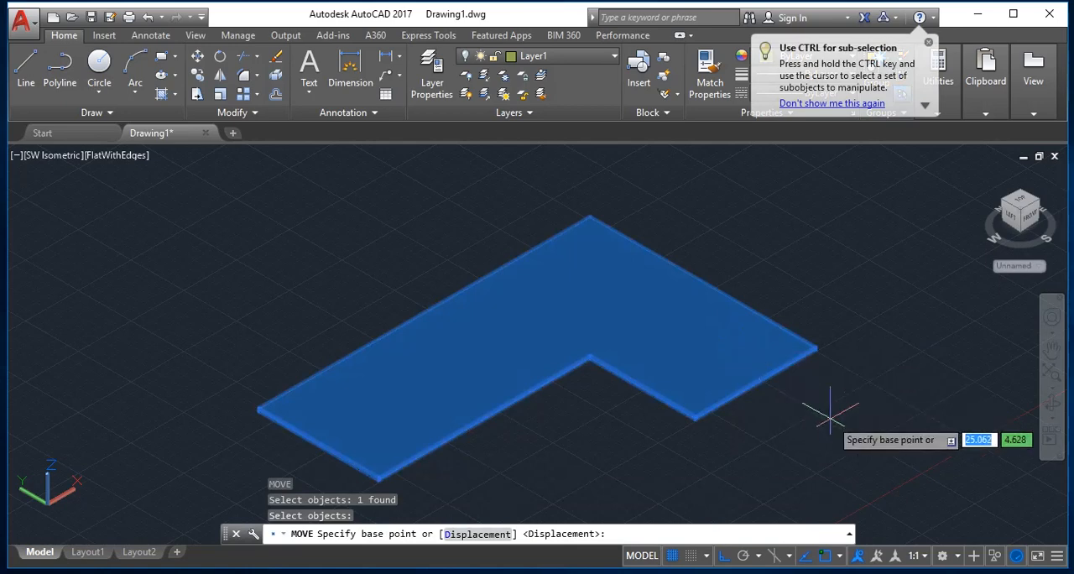
{"action": "left_click", "coordinate": [832, 418]}
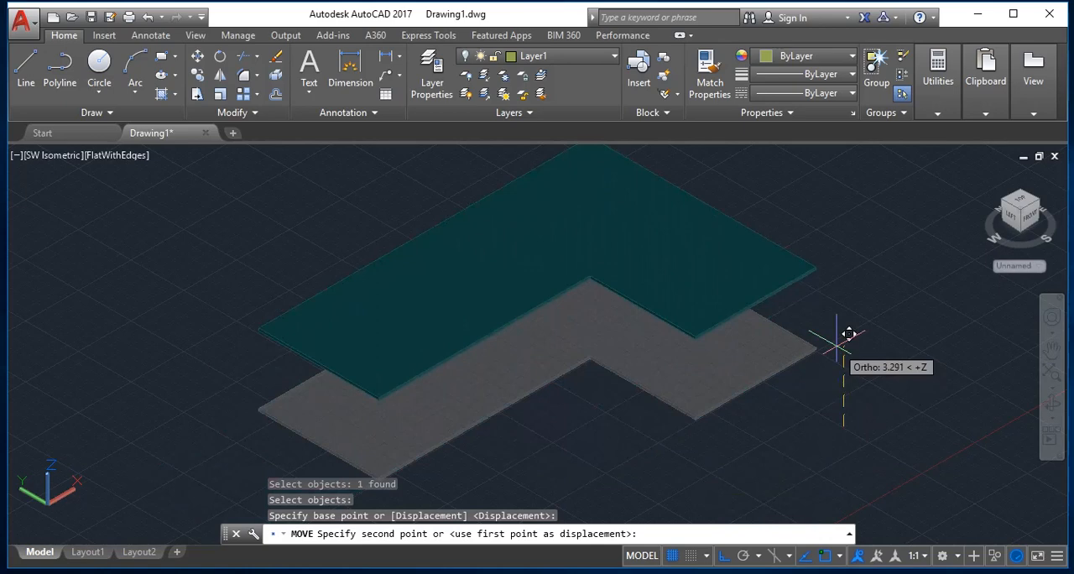
{"action": "type", "text": "3"}
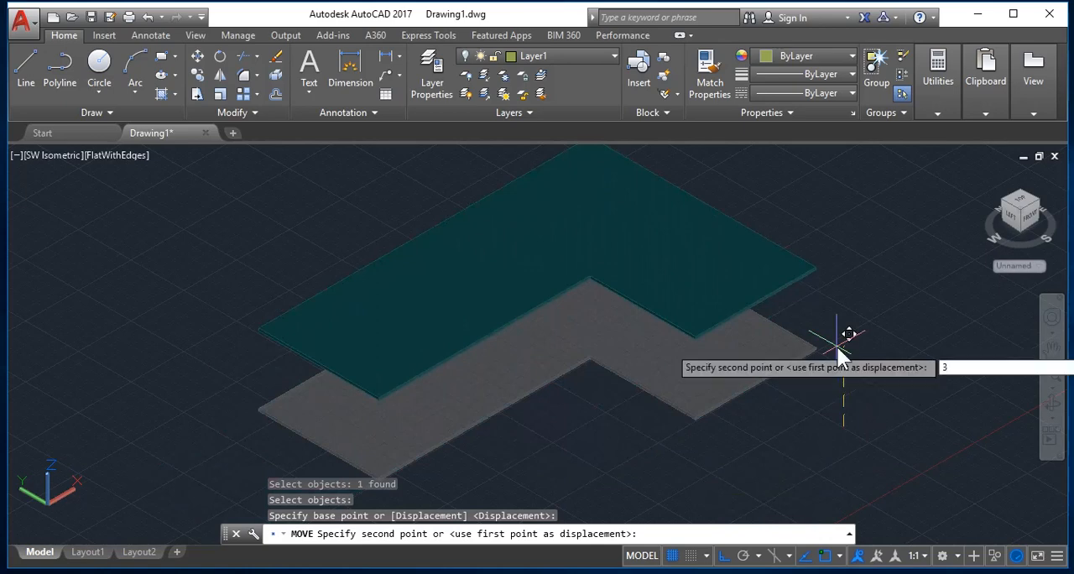
{"action": "key", "text": "Return"}
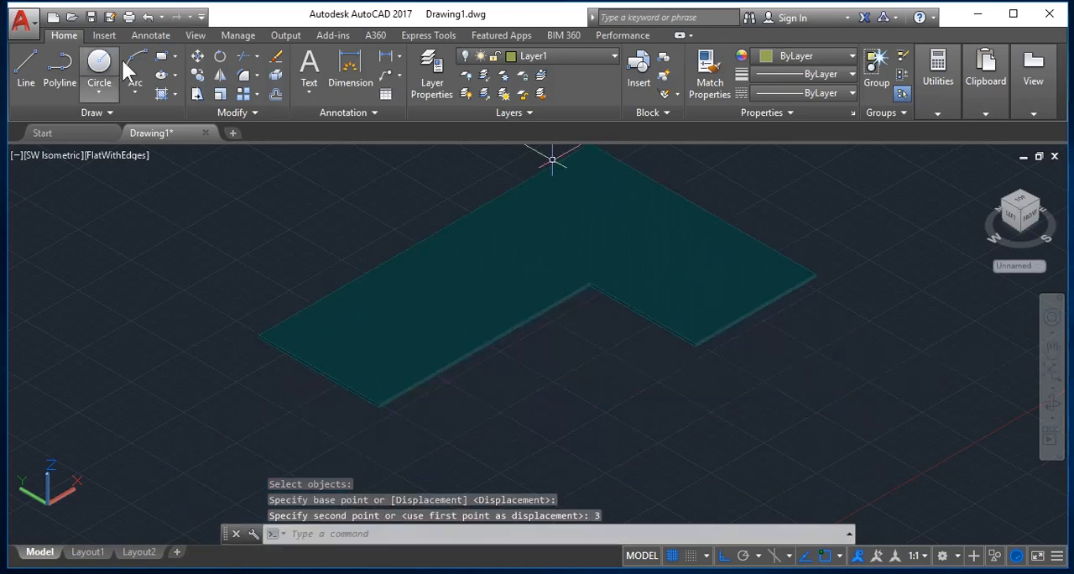
{"action": "left_click", "coordinate": [523, 58]}
{"action": "left_click", "coordinate": [468, 92]}
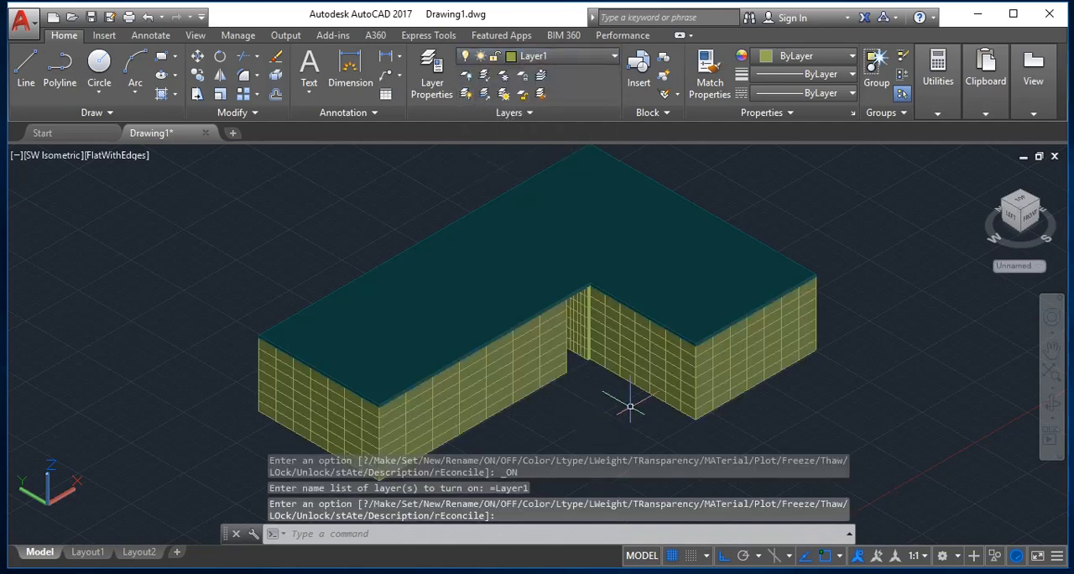
Orbit the model to examine how the slab sits on top of the walls.
{"action": "scroll", "coordinate": [629, 407], "scroll_direction": "up", "scroll_amount": 3}
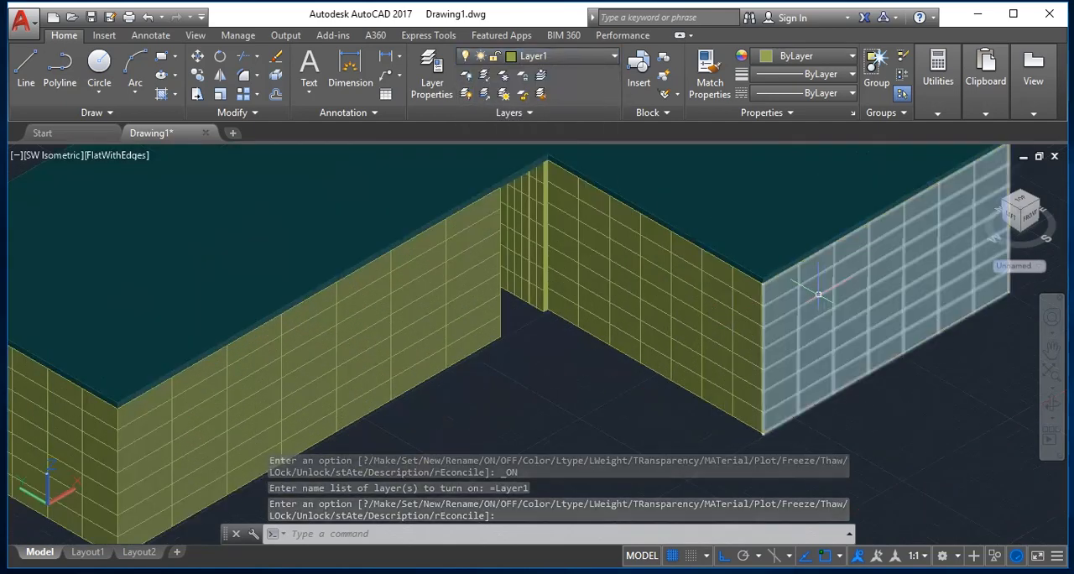
{"action": "key", "text": "Escape"}
{"action": "type", "text": "orb"}
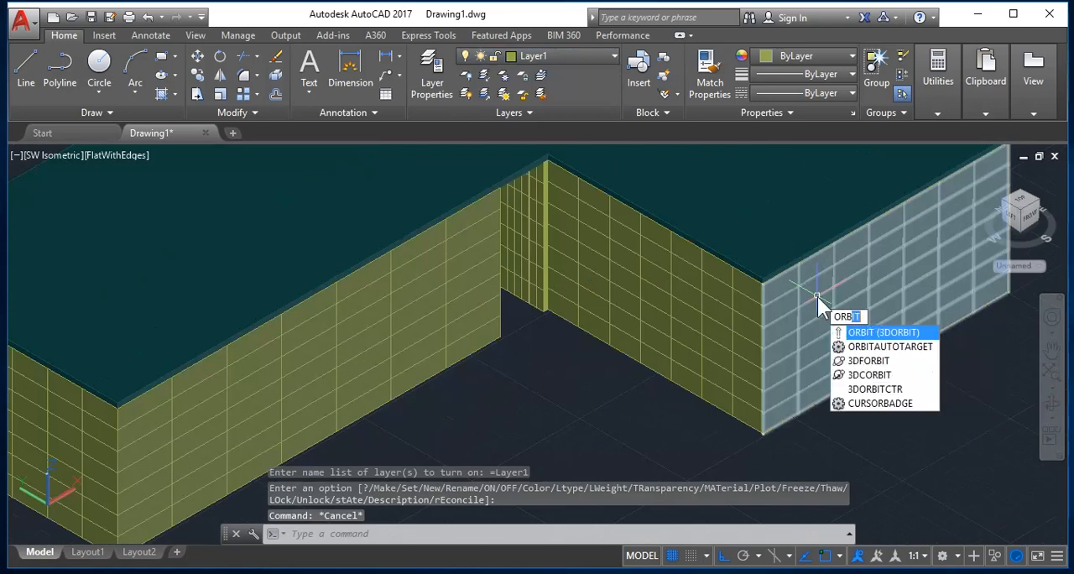
{"action": "key", "text": "Return"}
{"action": "left_click_drag", "start_coordinate": [775, 307], "coordinate": [530, 441]}
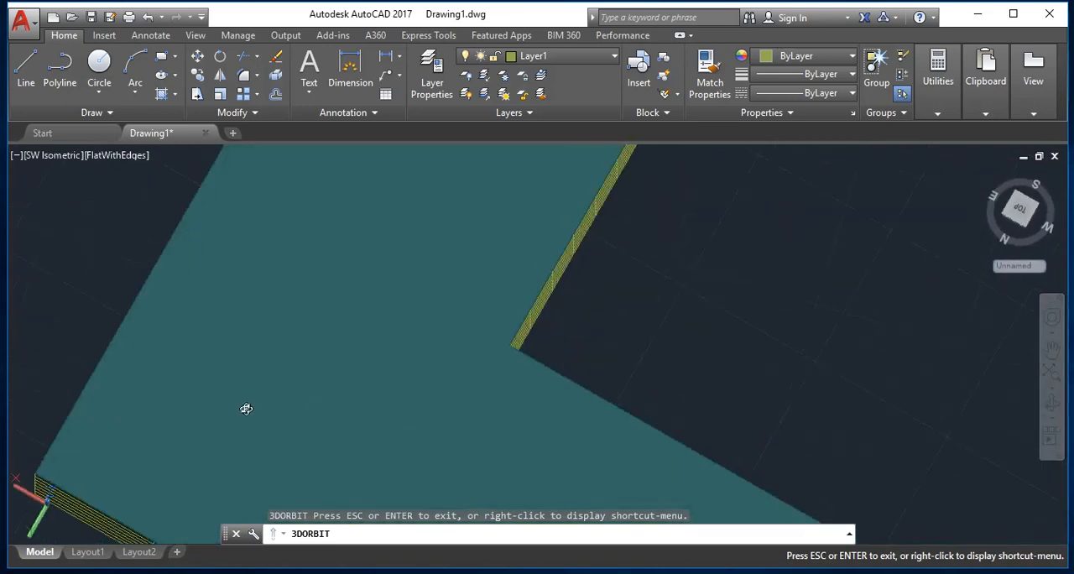
{"action": "key", "text": "Escape"}
{"action": "key", "text": "Escape"}
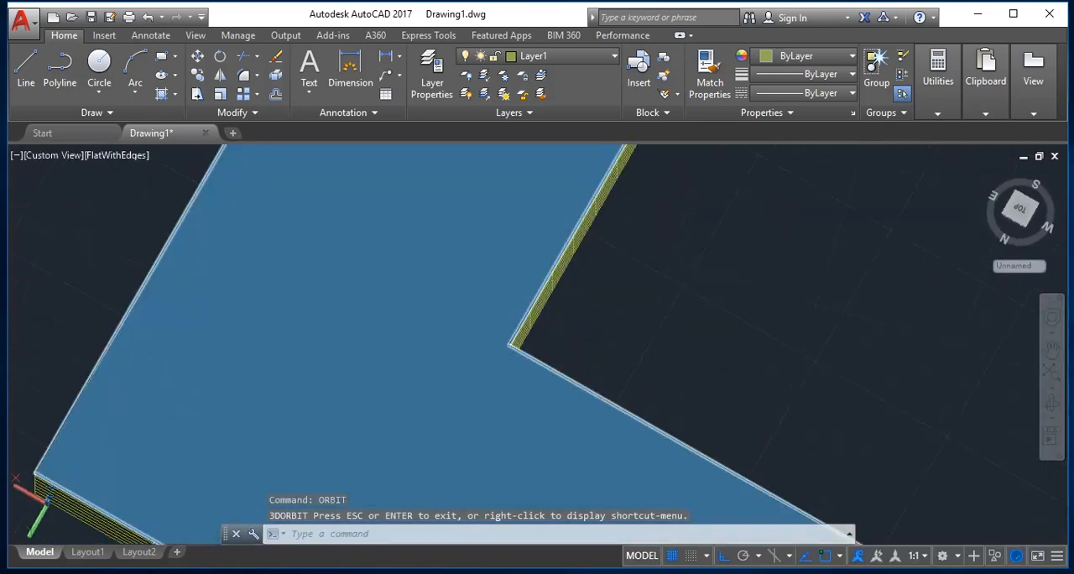
Erase every object in the drawing.
{"action": "key", "text": "ctrl+a"}
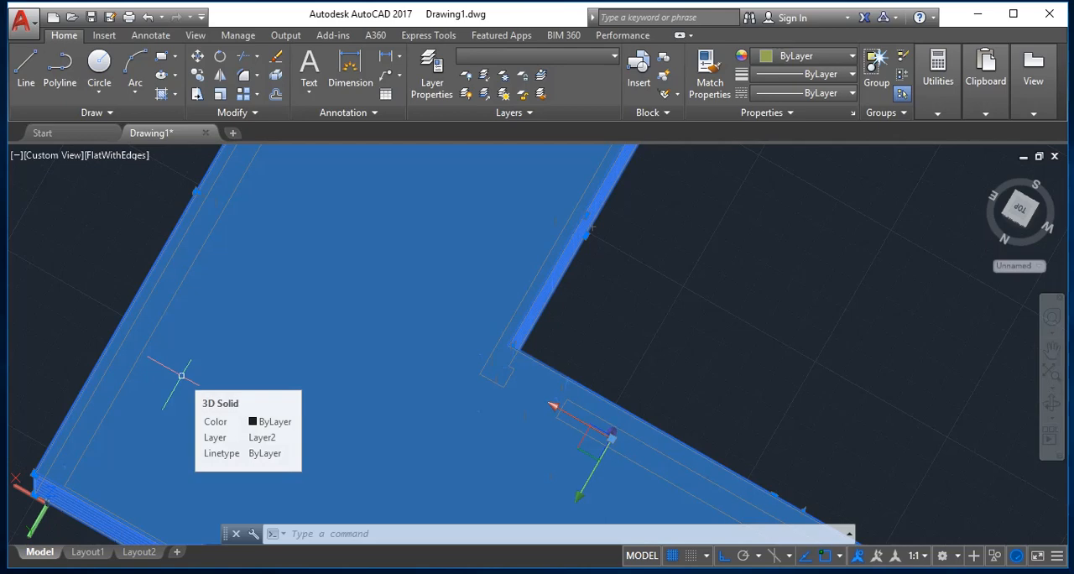
{"action": "key", "text": "Delete"}
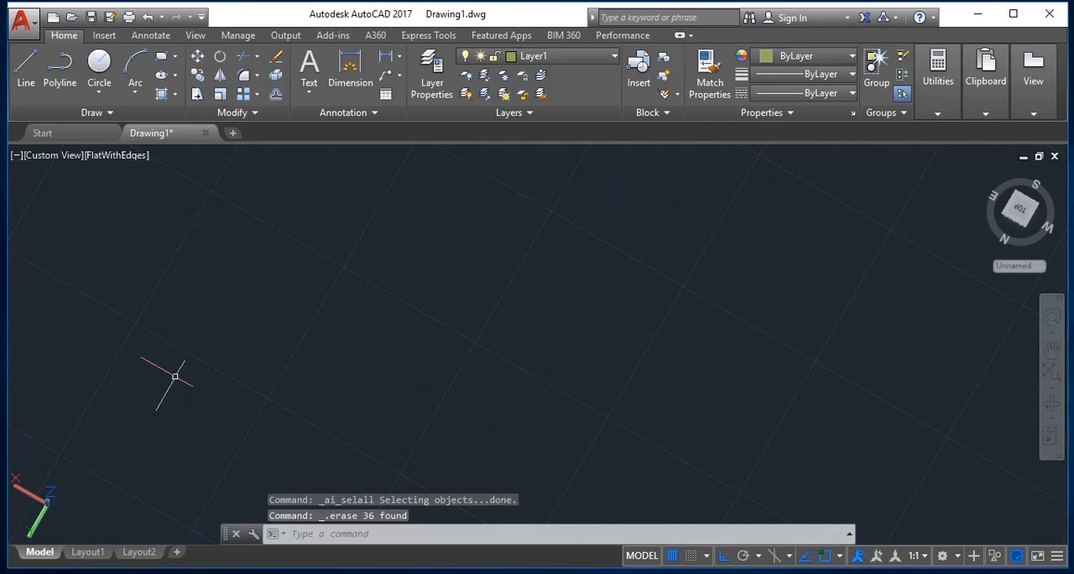
{"action": "key", "text": "Escape"}
Make layer 0 the current layer.
{"action": "left_click", "coordinate": [570, 62]}
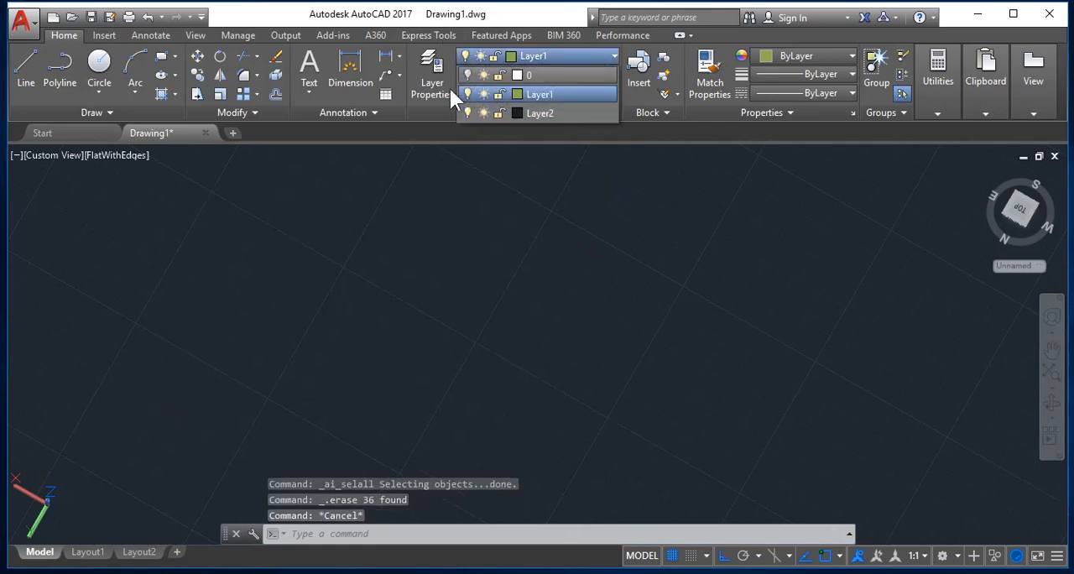
{"action": "left_click", "coordinate": [467, 94]}
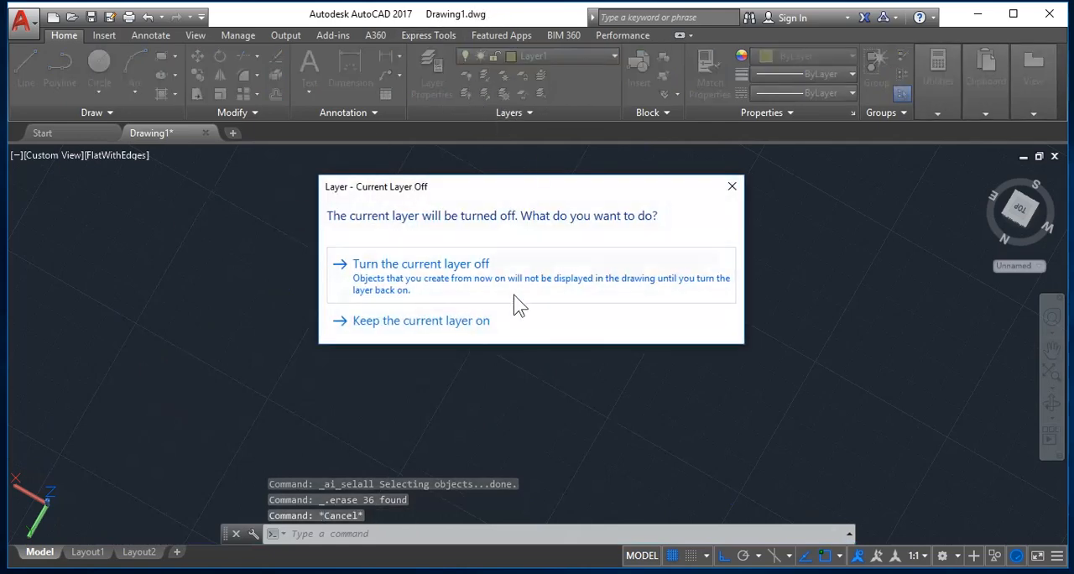
{"action": "left_click", "coordinate": [514, 294]}
Set the preset Top view as the current view of the empty drawing.
{"action": "type", "text": "v"}
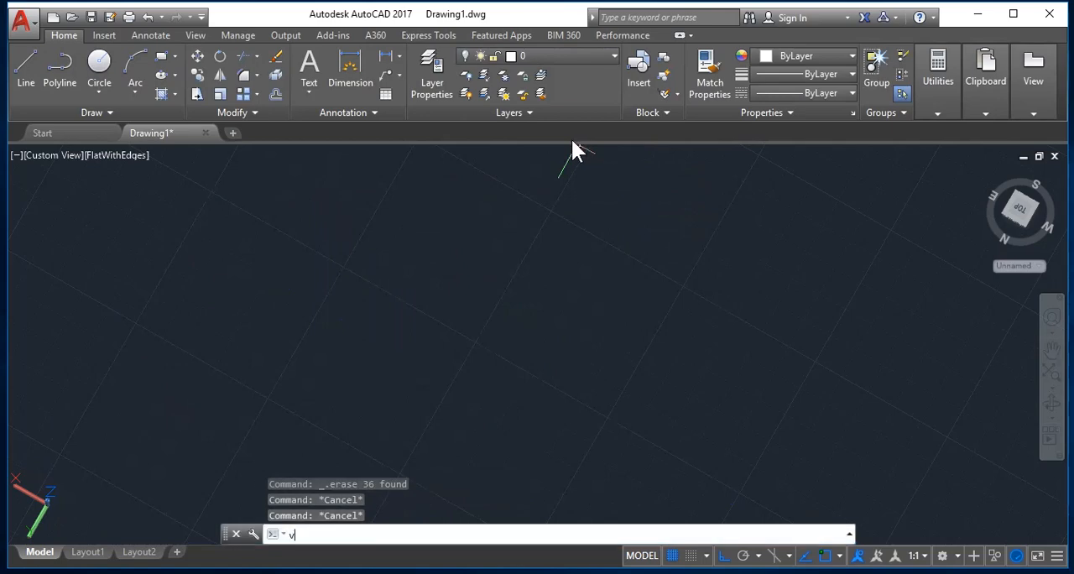
{"action": "key", "text": "Return"}
{"action": "left_click", "coordinate": [382, 238]}
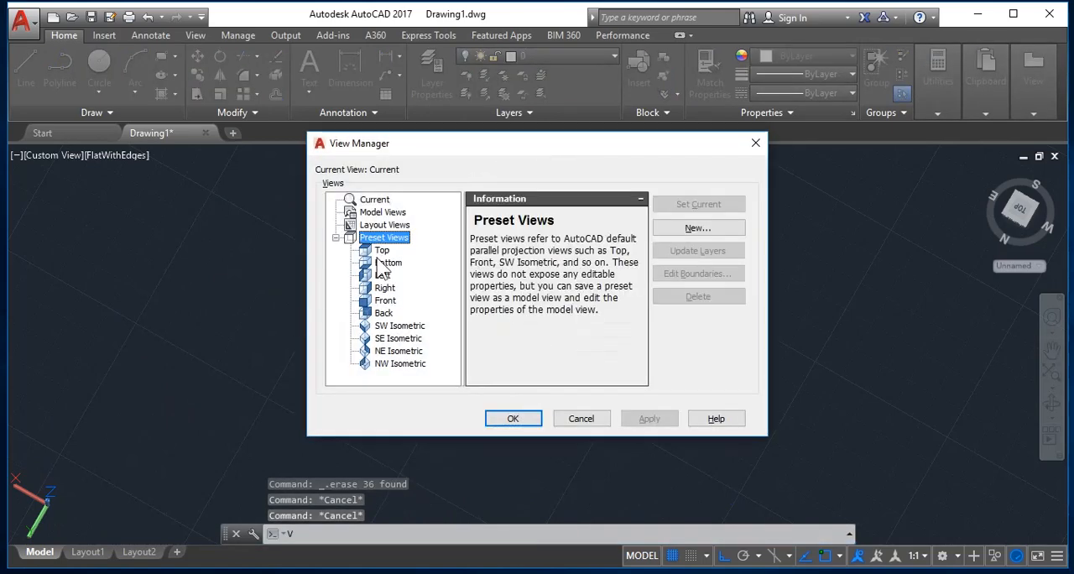
{"action": "left_click", "coordinate": [384, 262]}
{"action": "left_click", "coordinate": [676, 205]}
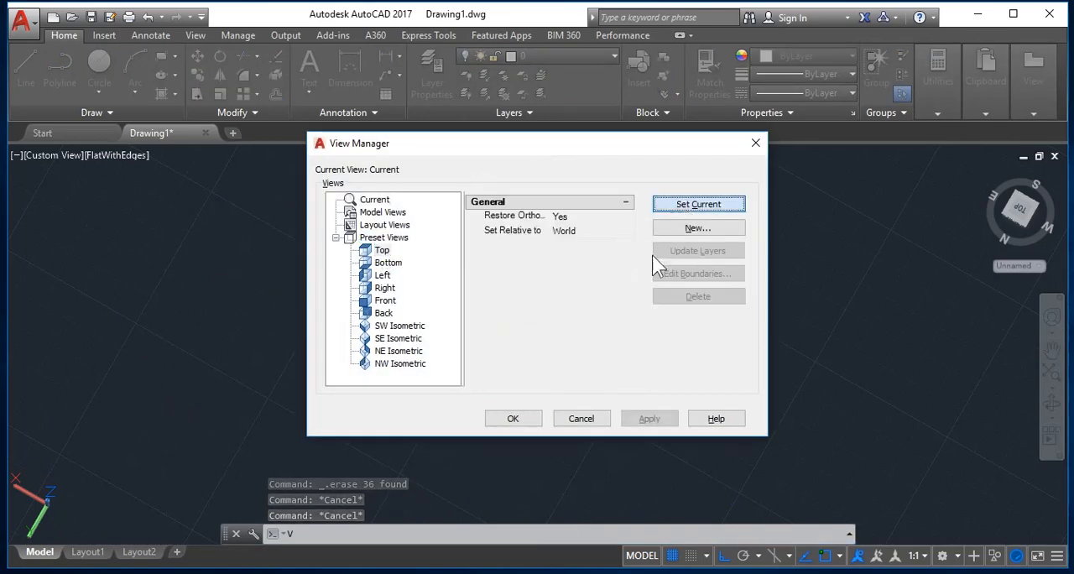
{"action": "left_click", "coordinate": [518, 422]}
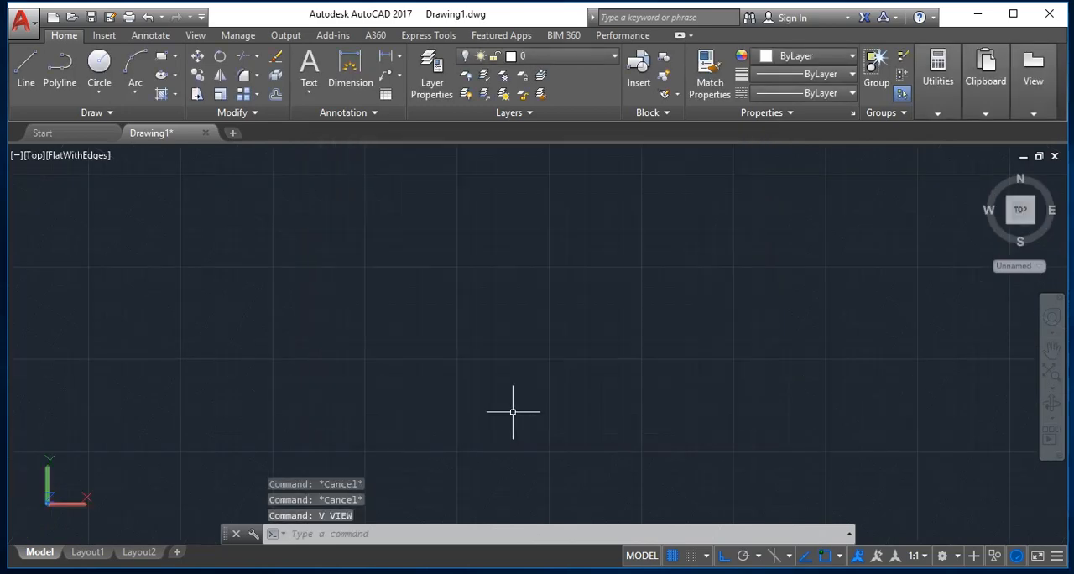
Zoom to the drawing extents.
{"action": "scroll", "coordinate": [513, 411], "scroll_direction": "down", "scroll_amount": 5}
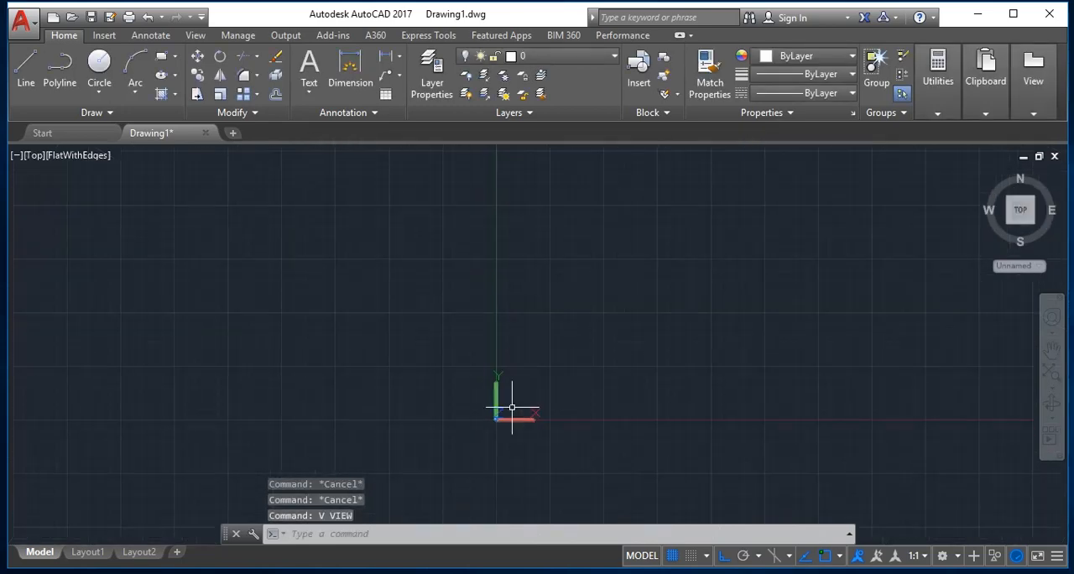
{"action": "scroll", "coordinate": [511, 408], "scroll_direction": "down", "scroll_amount": 5}
{"action": "scroll", "coordinate": [518, 397], "scroll_direction": "down", "scroll_amount": 5}
{"action": "key", "text": "Escape"}
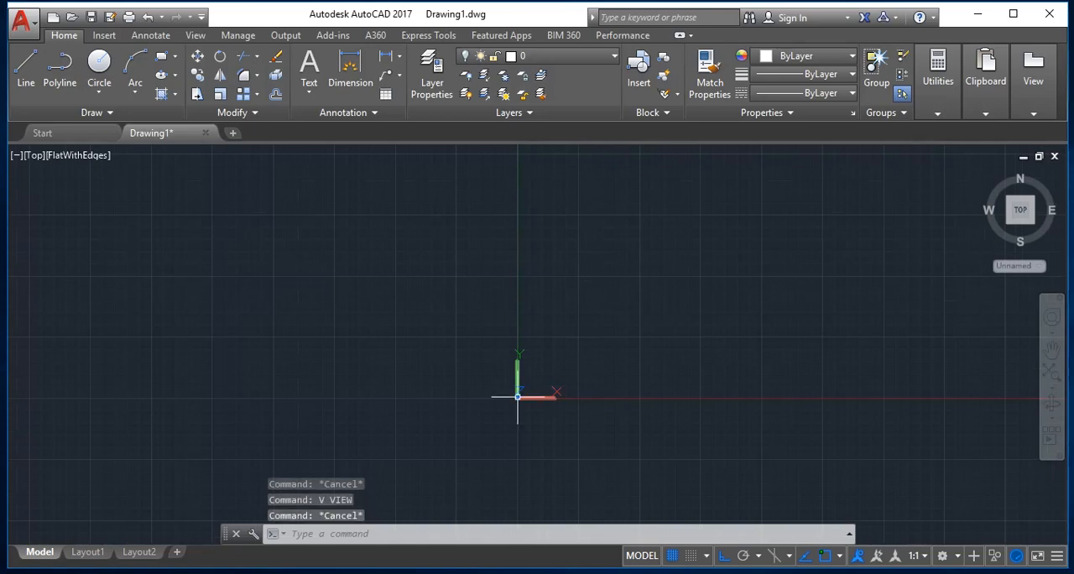
{"action": "type", "text": "z"}
{"action": "key", "text": "Return"}
{"action": "key", "text": "Return"}
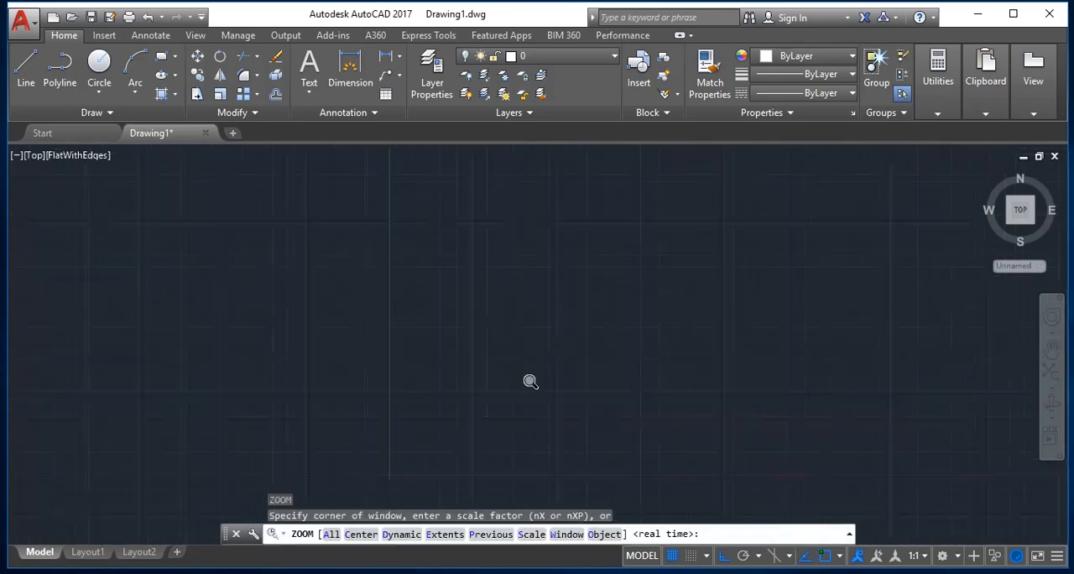
{"action": "type", "text": "e"}
{"action": "key", "text": "Return"}
Turn on layer 0 and zoom to the extents to look for its objects.
{"action": "left_click", "coordinate": [541, 56]}
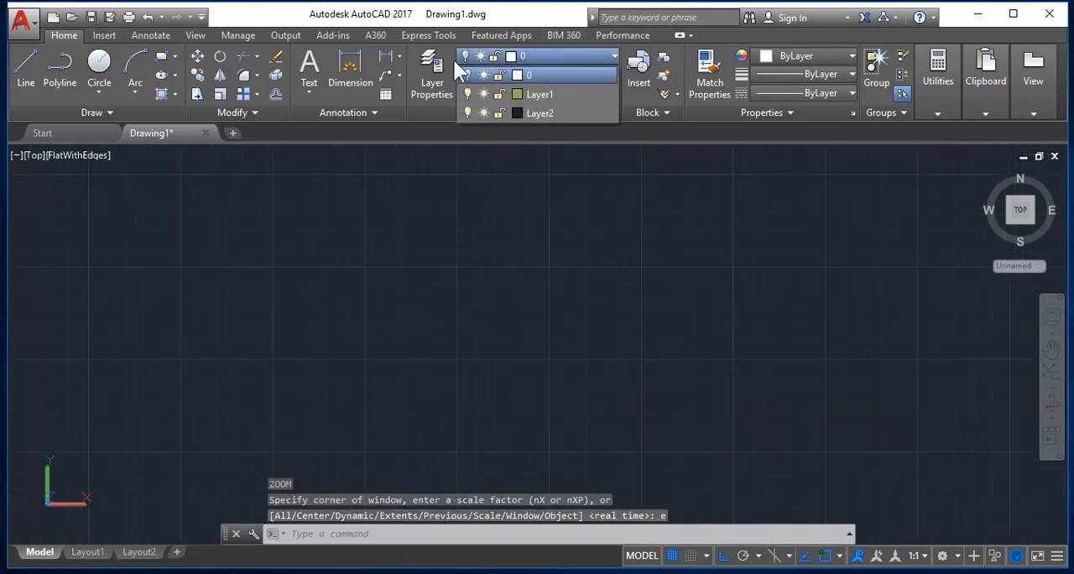
{"action": "left_click", "coordinate": [467, 74]}
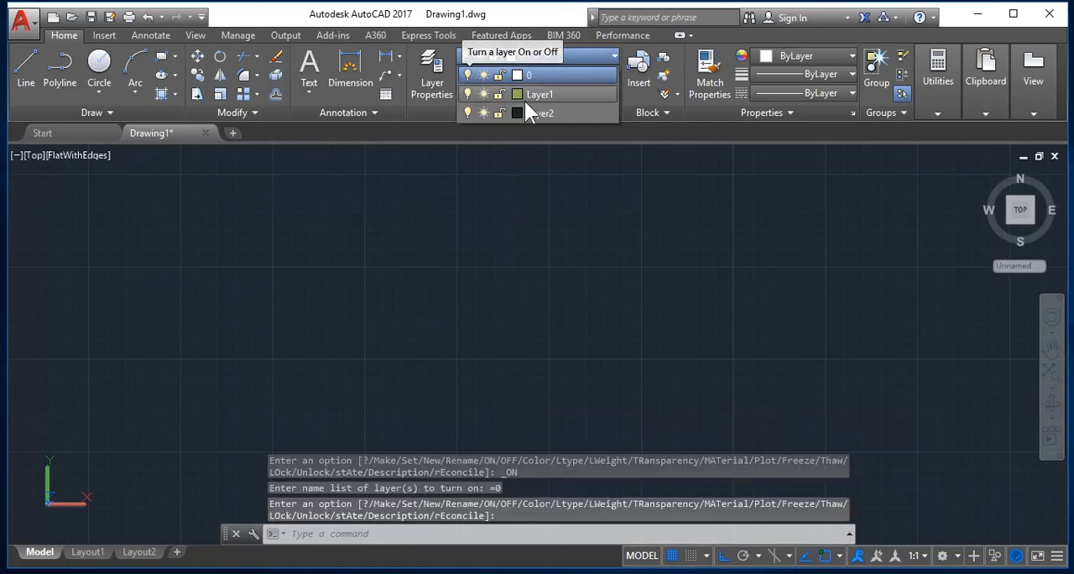
{"action": "middle_click_drag", "start_coordinate": [98, 466], "coordinate": [550, 304]}
{"action": "scroll", "coordinate": [536, 318], "scroll_direction": "down", "scroll_amount": 10}
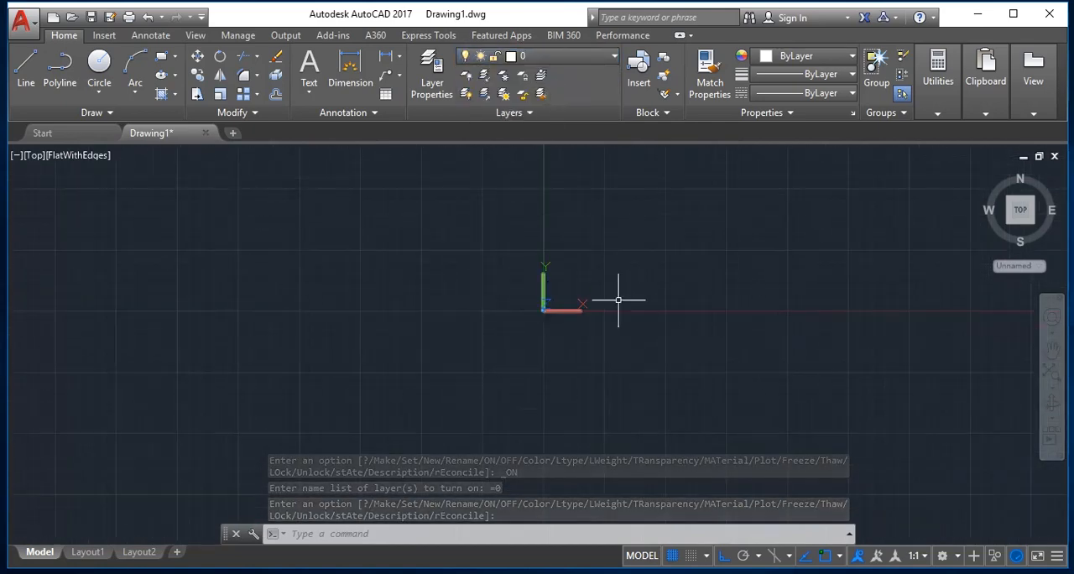
{"action": "key", "text": "Escape"}
{"action": "type", "text": "z"}
{"action": "key", "text": "Return"}
{"action": "type", "text": "e"}
{"action": "key", "text": "Return"}
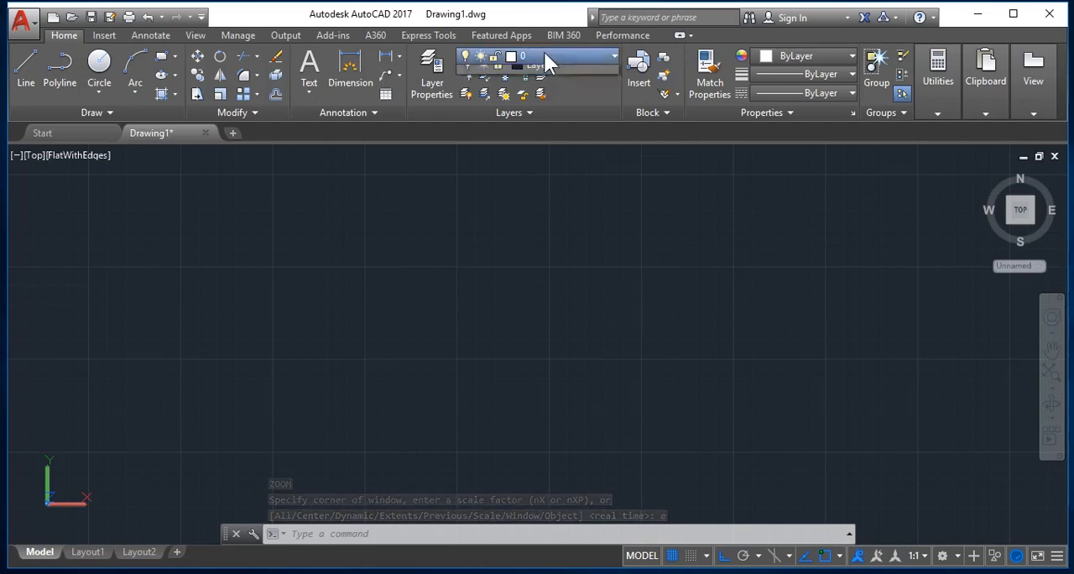
Switch Layer1 off and back on, keeping layer 0 as the current layer.
{"action": "left_click", "coordinate": [546, 60]}
{"action": "left_click", "coordinate": [470, 93]}
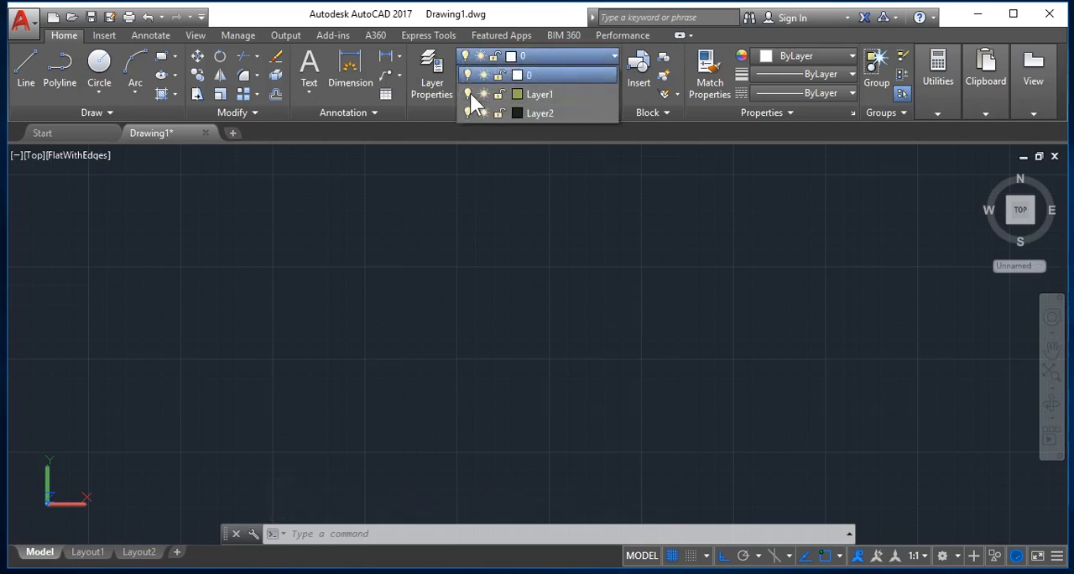
{"action": "left_click", "coordinate": [470, 93]}
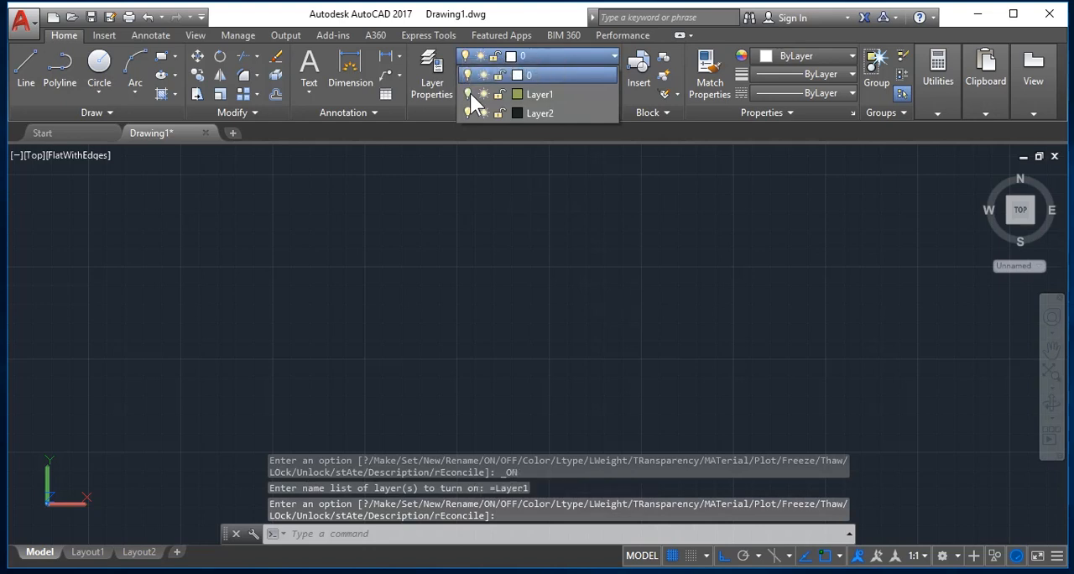
{"action": "left_click", "coordinate": [537, 75]}
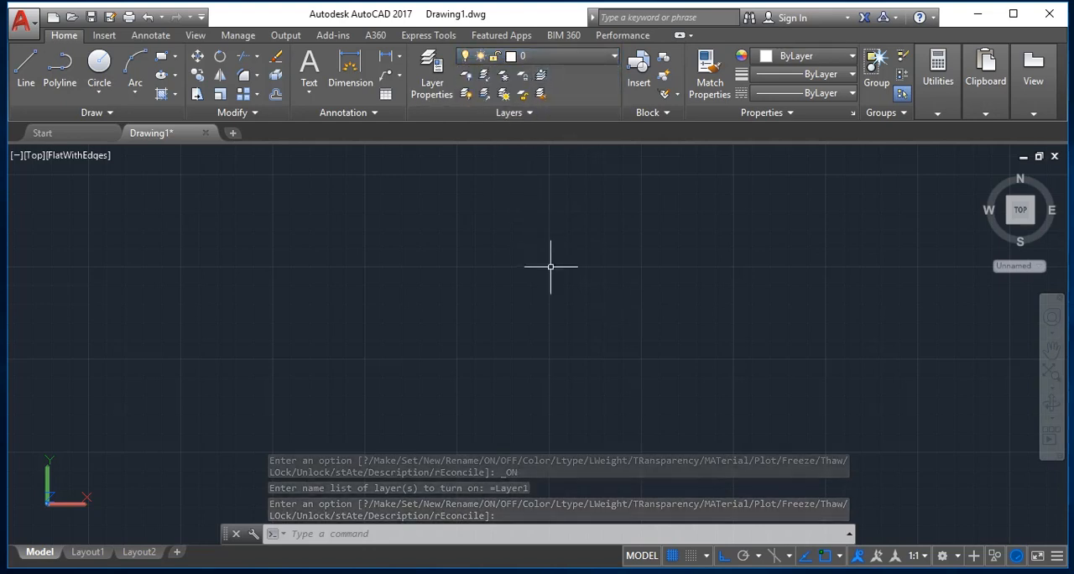
{"action": "key", "text": "Escape"}
{"action": "scroll", "coordinate": [549, 266], "scroll_direction": "down", "scroll_amount": 10}
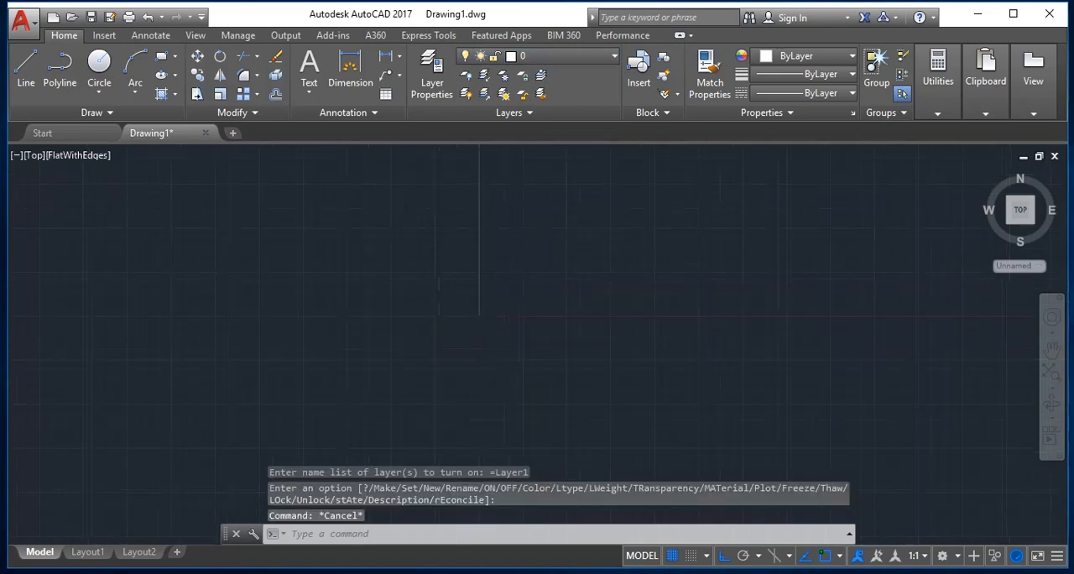
{"action": "scroll", "coordinate": [559, 247], "scroll_direction": "down", "scroll_amount": 5}
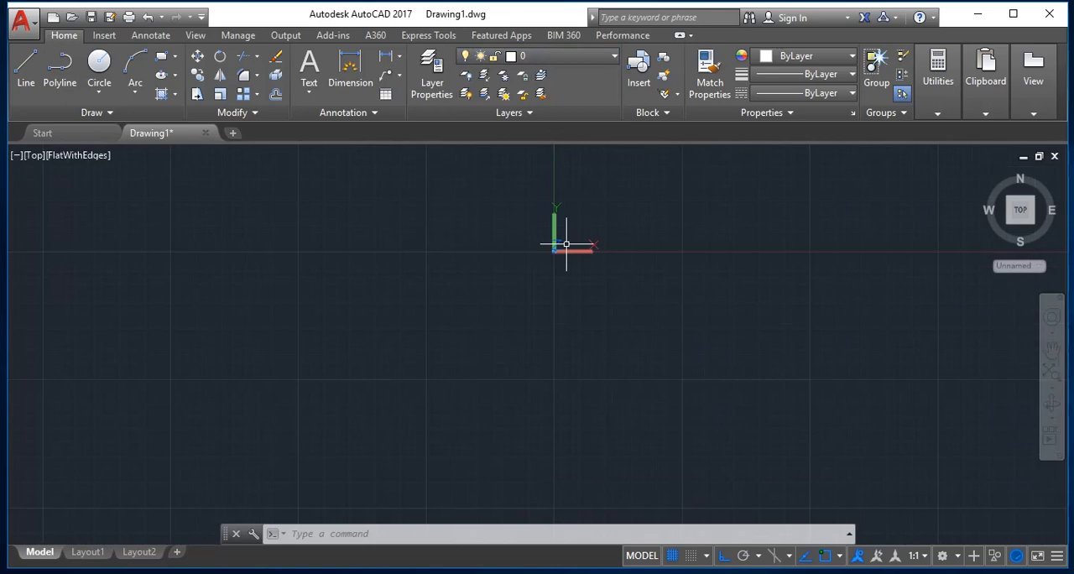
Undo the recent layer, zoom and view changes and the erasure of all objects.
{"action": "key", "text": "ctrl+z"}
{"action": "key", "text": "ctrl+z"}
{"action": "key", "text": "ctrl+z"}
{"action": "key", "text": "ctrl+z"}
{"action": "key", "text": "ctrl+z"}
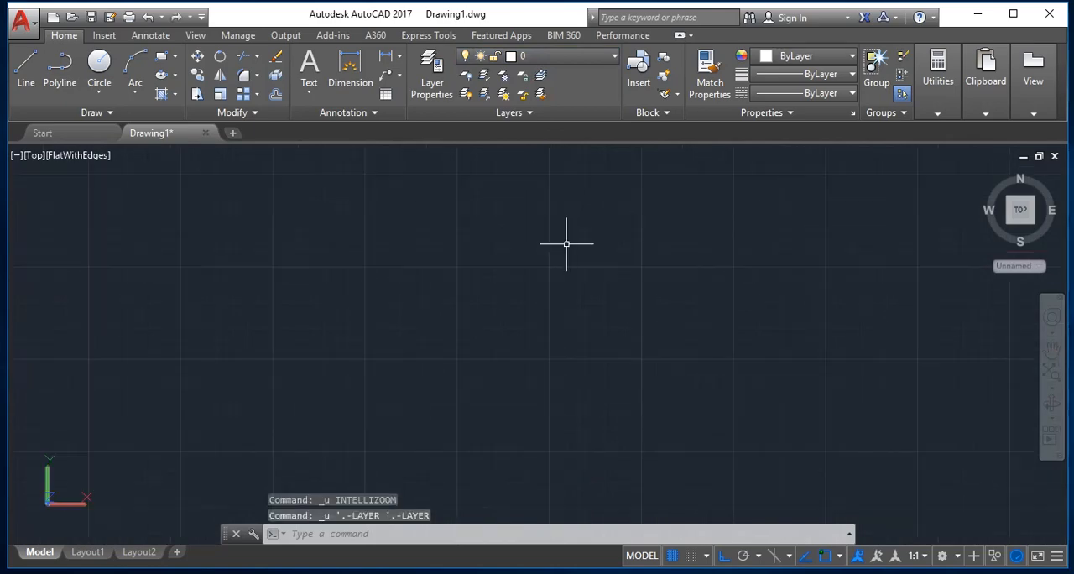
{"action": "key", "text": "ctrl+z"}
{"action": "key", "text": "ctrl+z"}
{"action": "key", "text": "ctrl+z"}
{"action": "key", "text": "ctrl+z"}
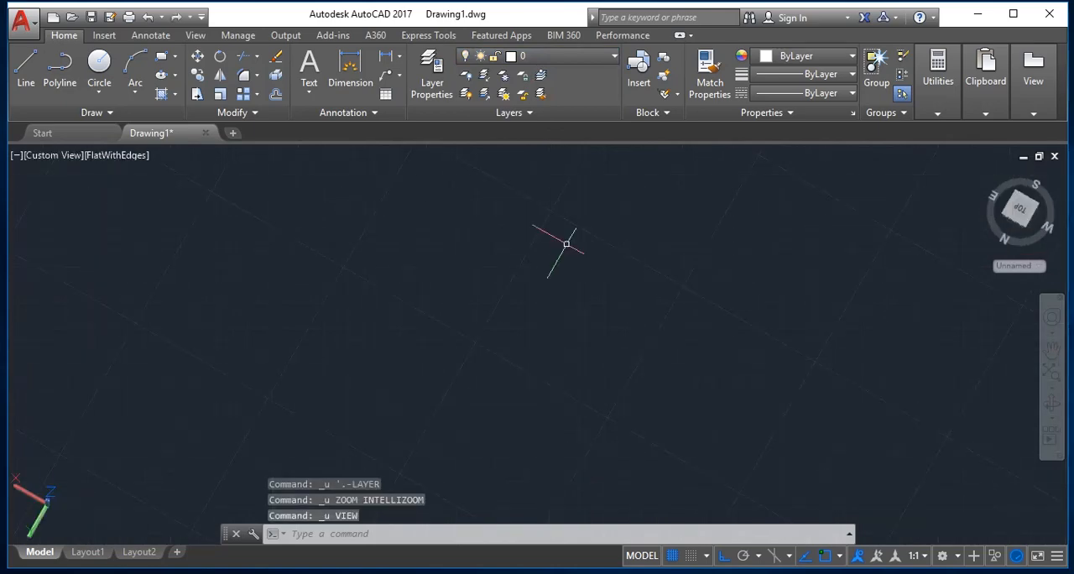
{"action": "key", "text": "ctrl+z"}
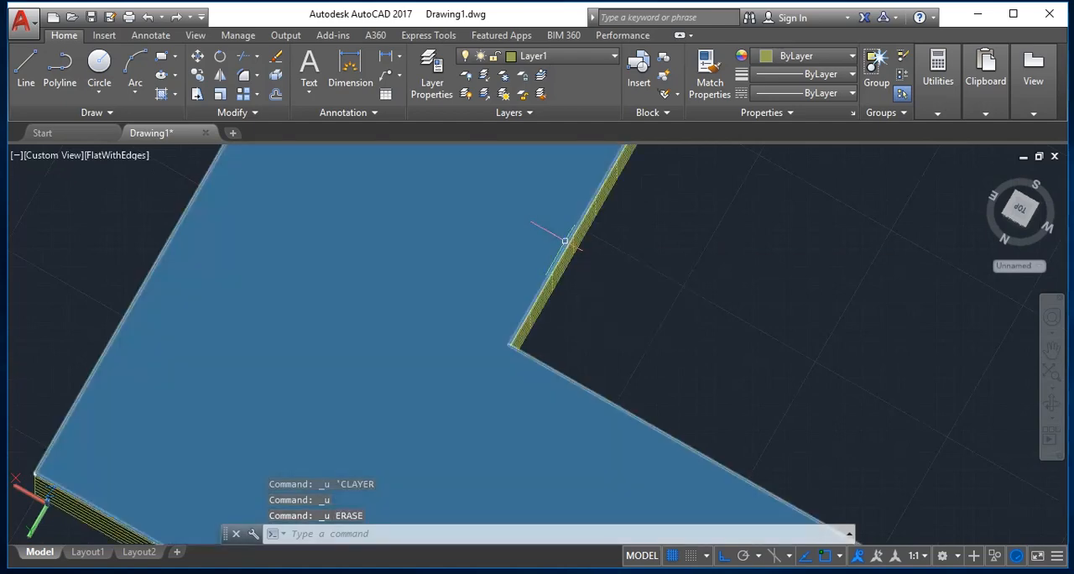
Zoom to the extents of the building and set the preset Top view as current.
{"action": "key", "text": "Escape"}
{"action": "type", "text": "z"}
{"action": "key", "text": "Return"}
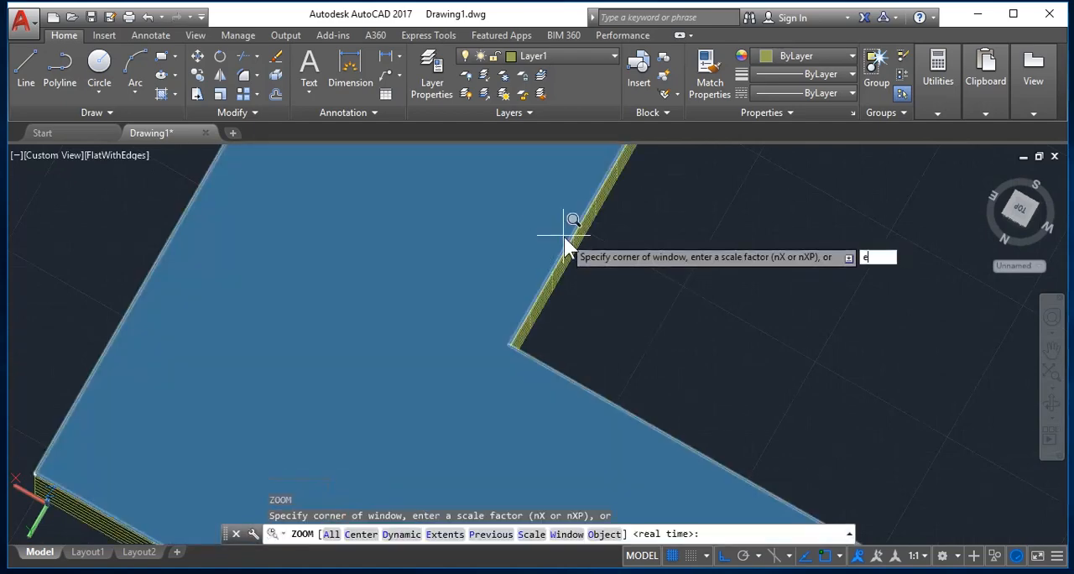
{"action": "scroll", "coordinate": [571, 220], "scroll_direction": "down", "scroll_amount": 4}
{"action": "type", "text": "e"}
{"action": "key", "text": "Escape"}
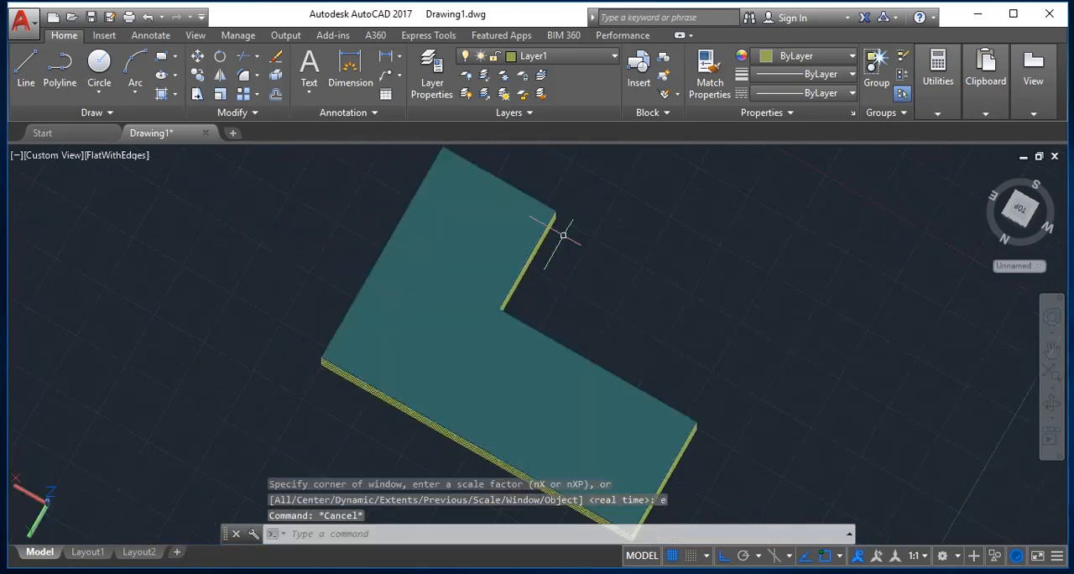
{"action": "type", "text": "v"}
{"action": "key", "text": "Return"}
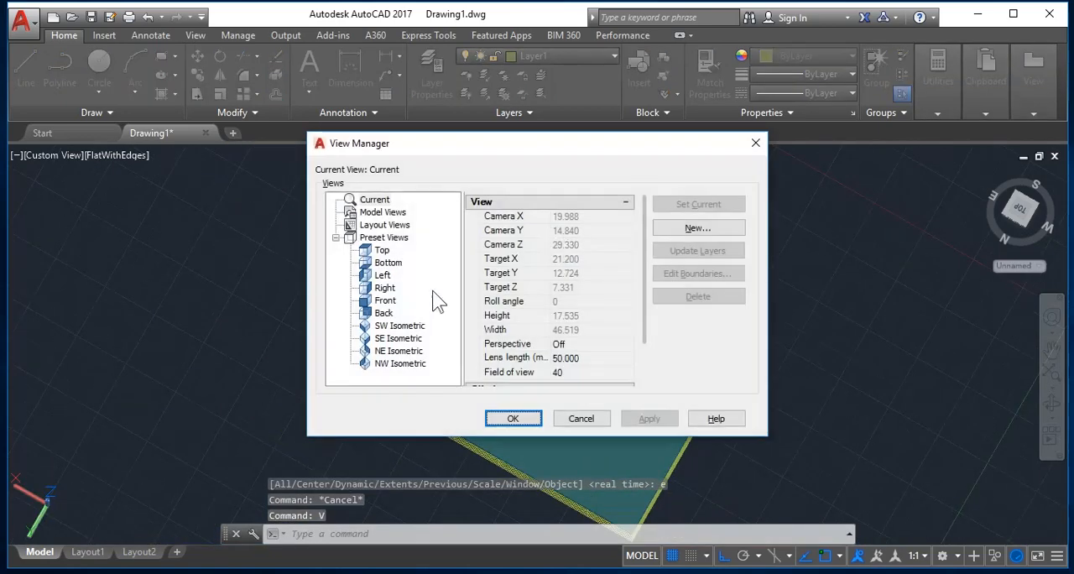
{"action": "left_click", "coordinate": [381, 250]}
{"action": "left_click", "coordinate": [698, 203]}
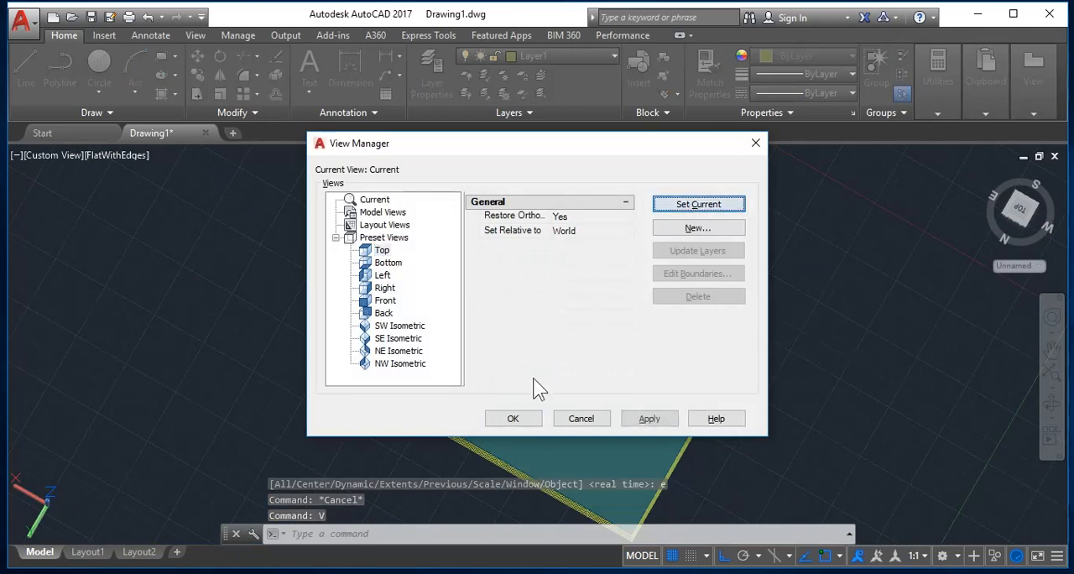
{"action": "left_click", "coordinate": [531, 415]}
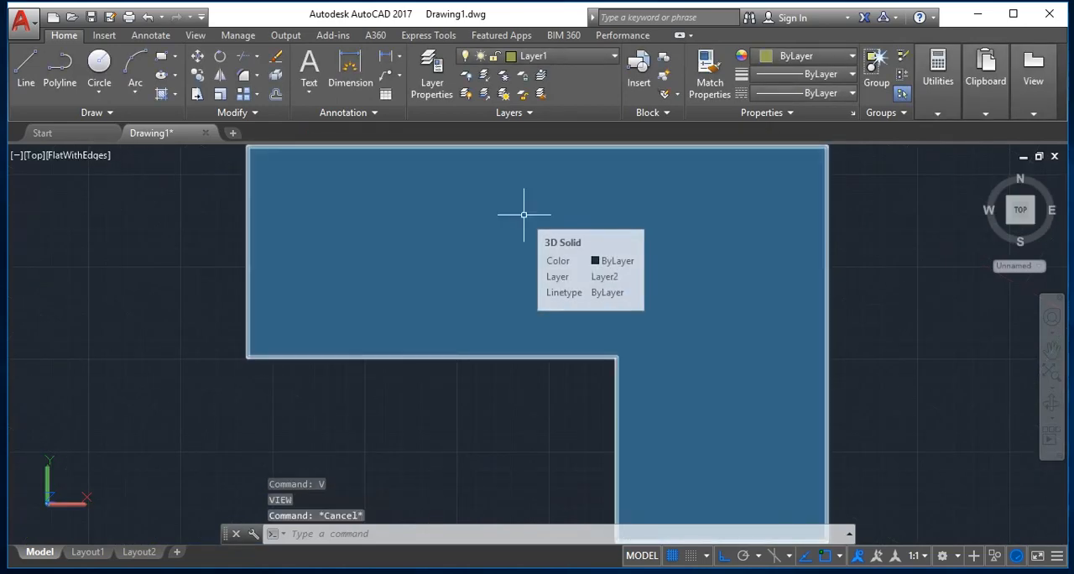
Turn off Layer1, accepting that the current layer is switched off, and turn off Layer2 as well.
{"action": "left_click", "coordinate": [805, 353]}
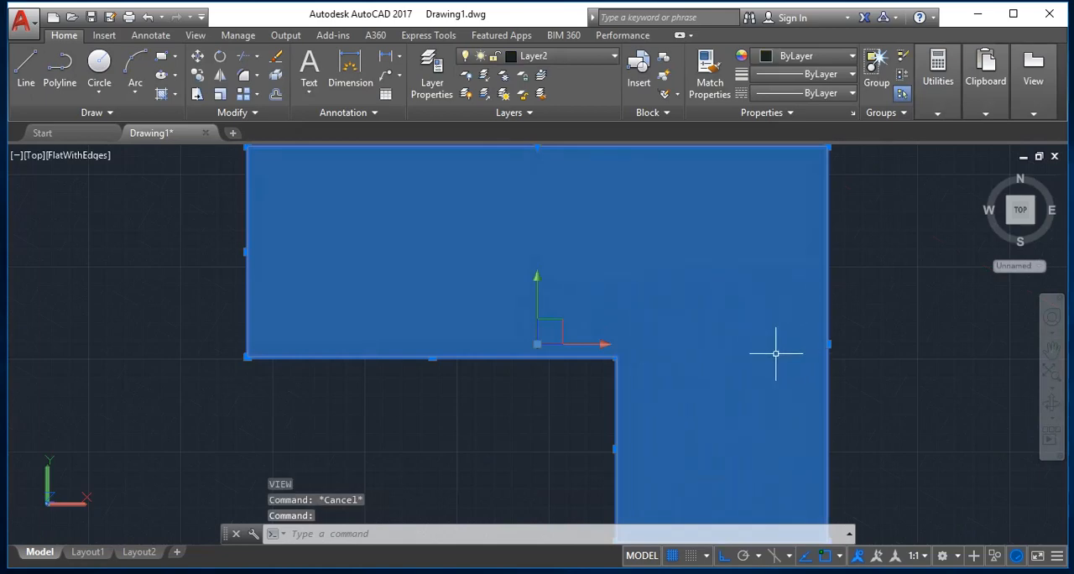
{"action": "key", "text": "Escape"}
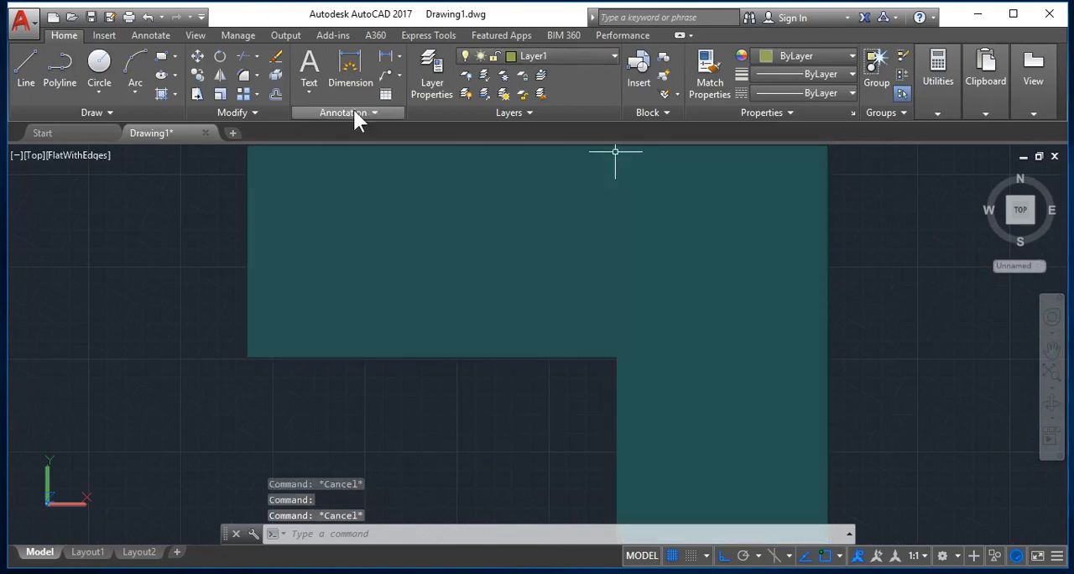
{"action": "left_click", "coordinate": [505, 58]}
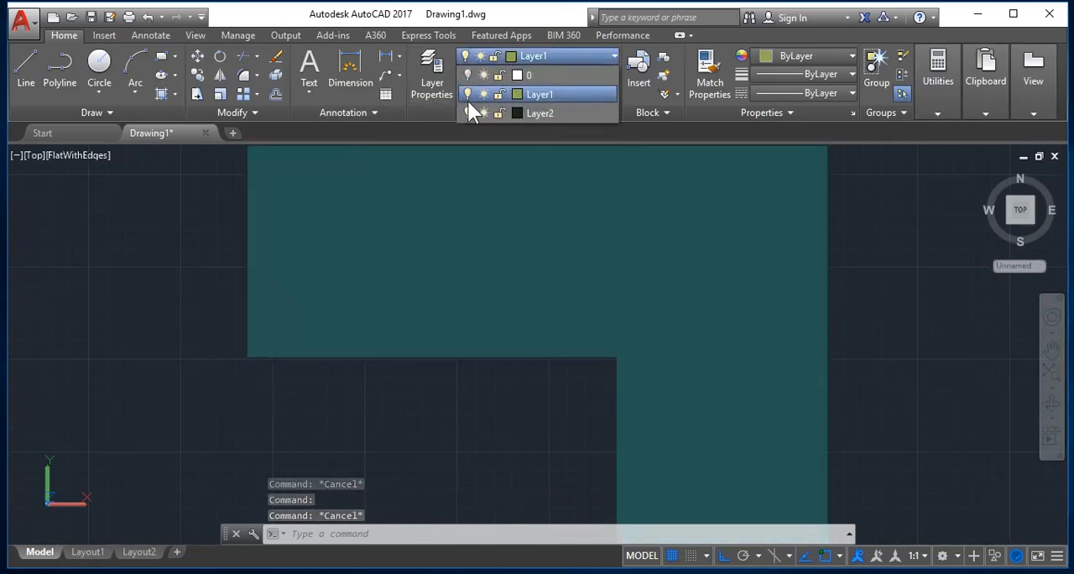
{"action": "left_click", "coordinate": [468, 96]}
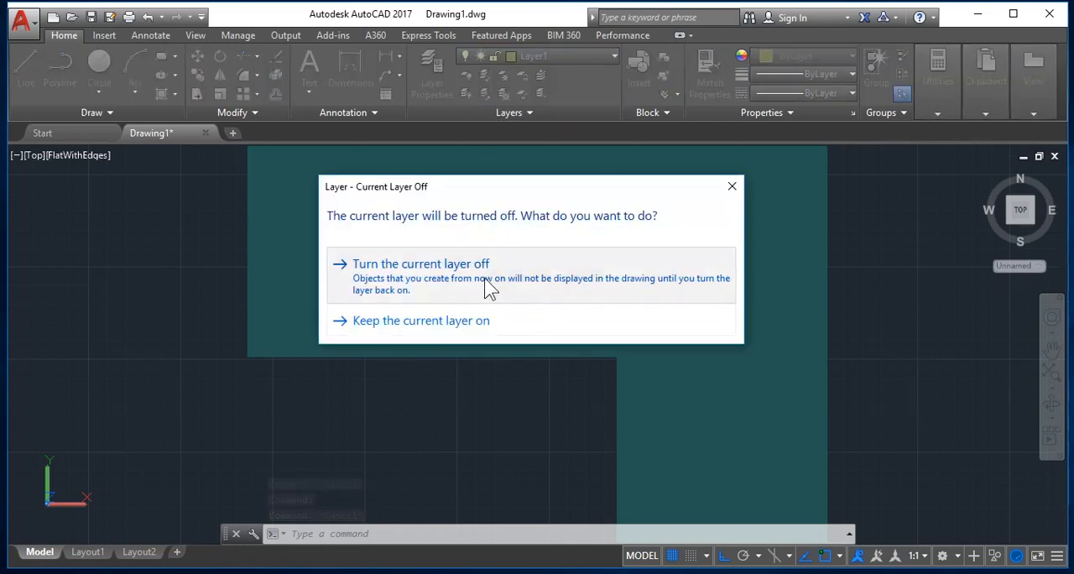
{"action": "left_click", "coordinate": [491, 285]}
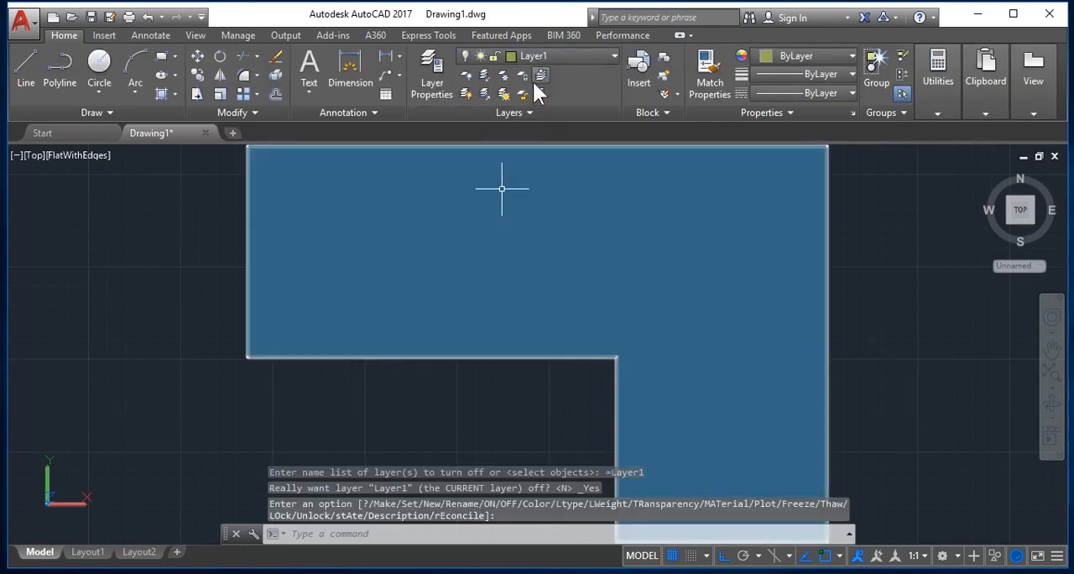
{"action": "left_click", "coordinate": [570, 55]}
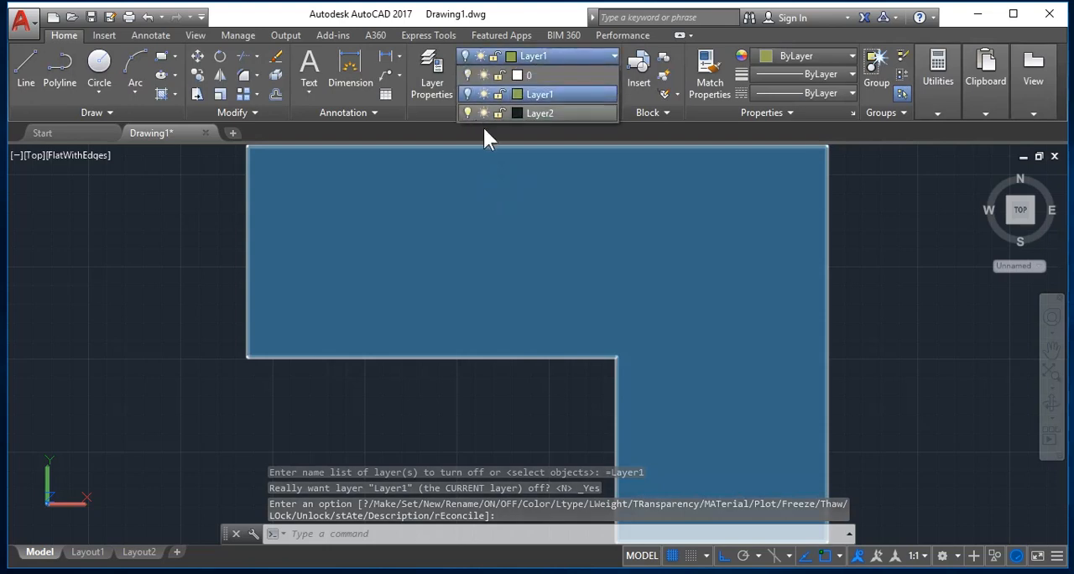
{"action": "left_click", "coordinate": [468, 110]}
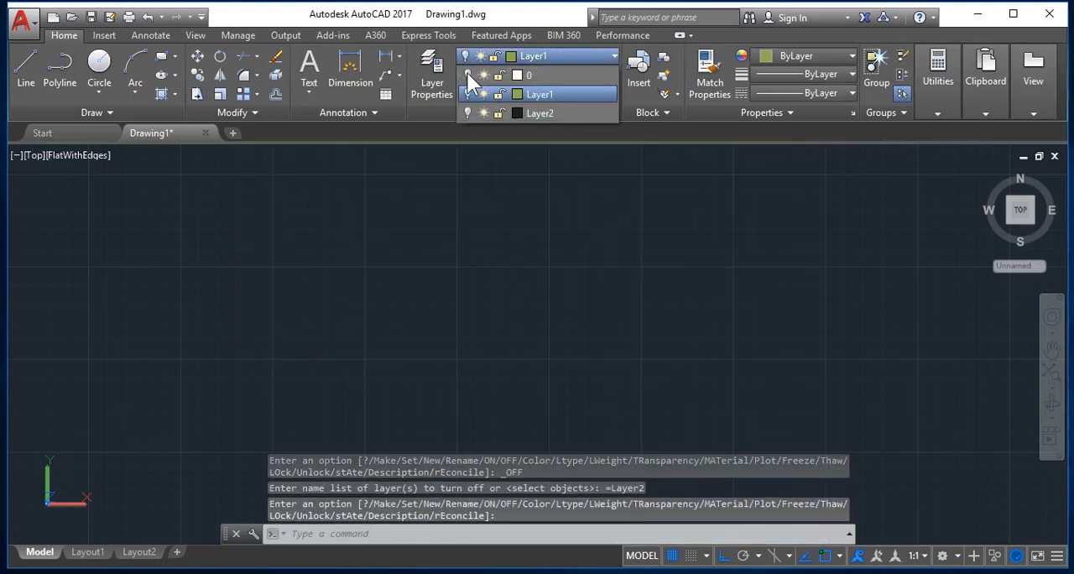
Turn layer 0 back on and make it the current layer.
{"action": "left_click", "coordinate": [467, 73]}
{"action": "left_click", "coordinate": [540, 76]}
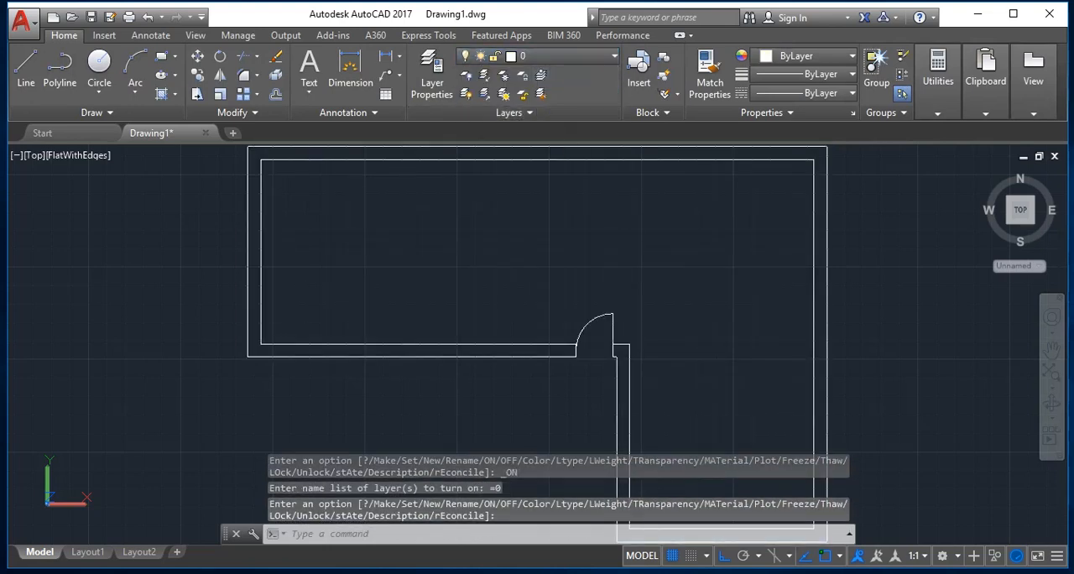
{"action": "scroll", "coordinate": [820, 287], "scroll_direction": "down", "scroll_amount": 2}
{"action": "key", "text": "Escape"}
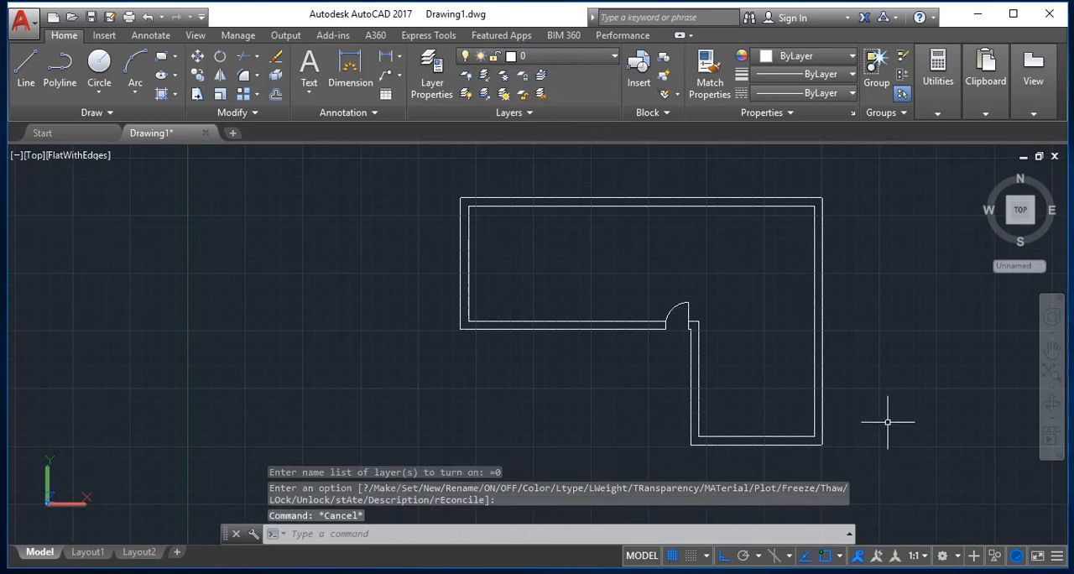
{"action": "type", "text": "pl"}
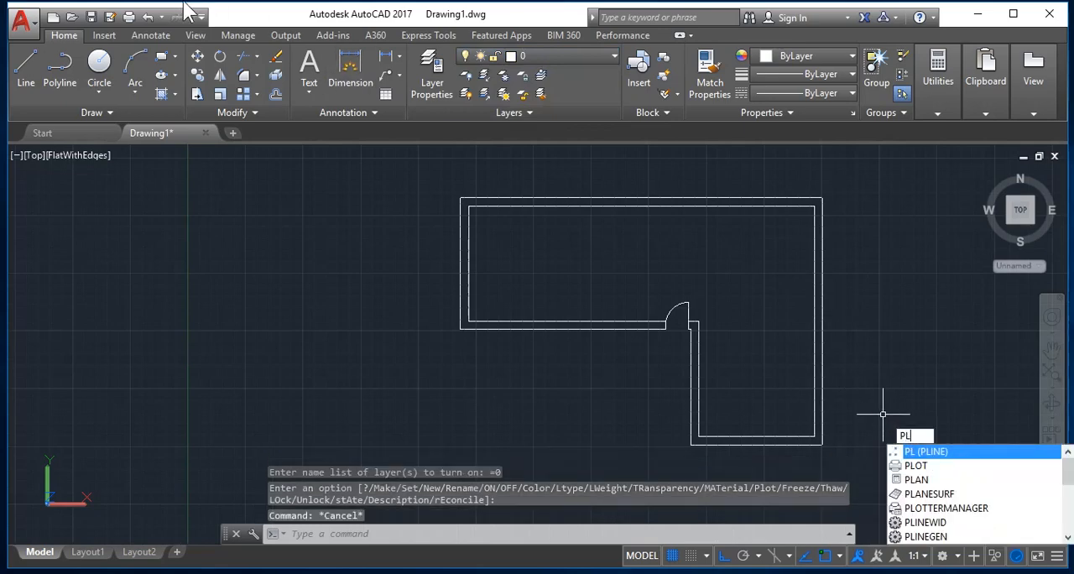
{"action": "key", "text": "Escape"}
Create a new layer with index color 31 and make it the current layer.
{"action": "left_click", "coordinate": [431, 81]}
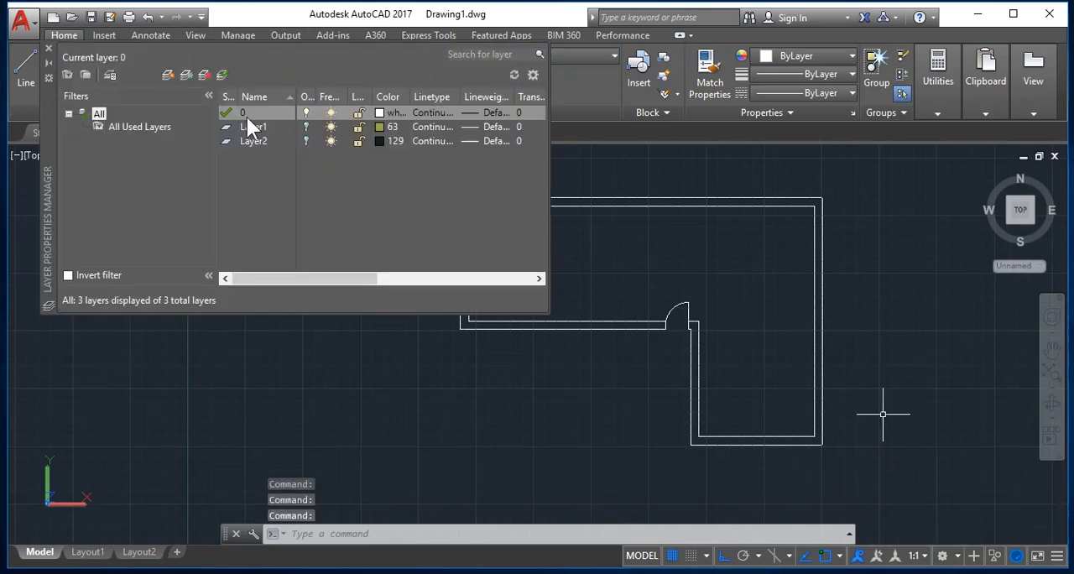
{"action": "left_click", "coordinate": [167, 75]}
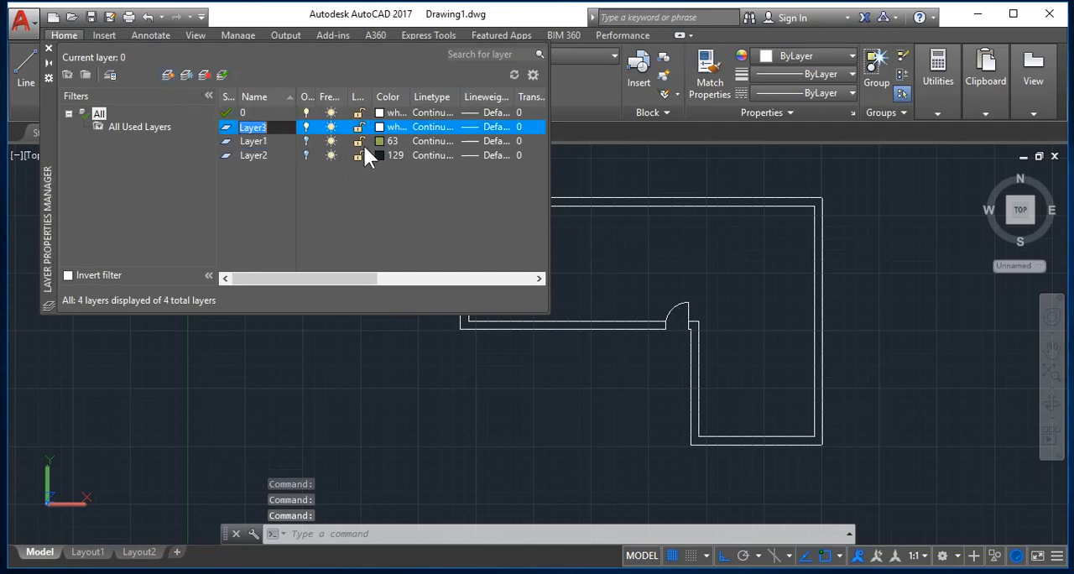
{"action": "left_click", "coordinate": [382, 126]}
{"action": "left_click", "coordinate": [383, 126]}
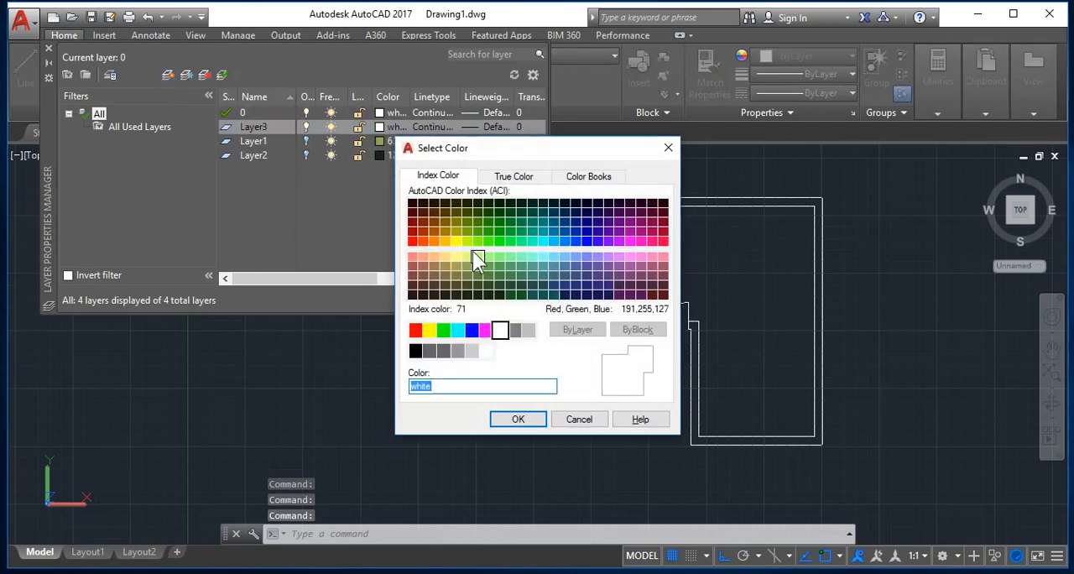
{"action": "left_click", "coordinate": [430, 256]}
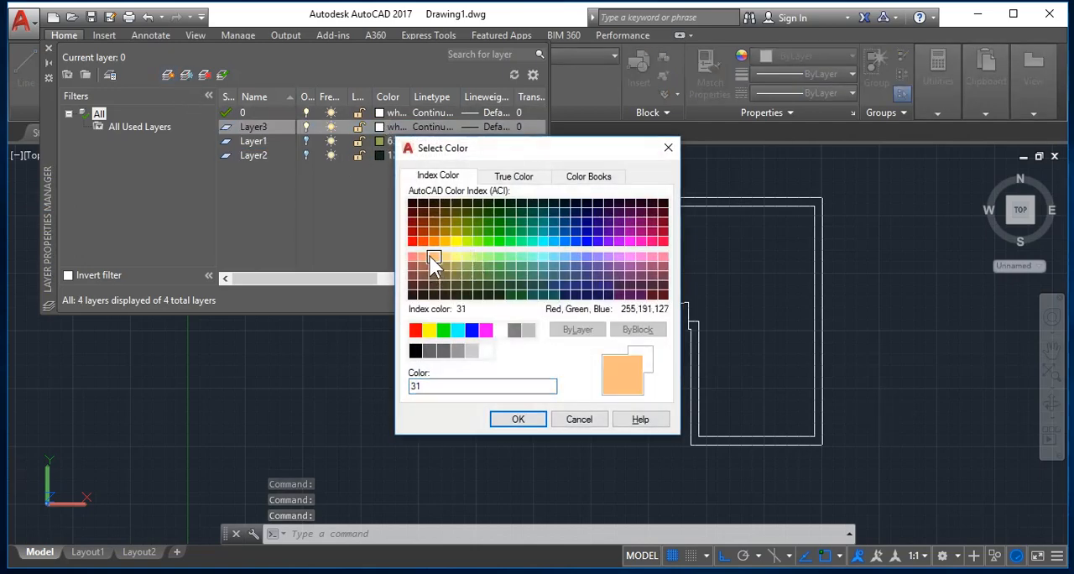
{"action": "left_click", "coordinate": [517, 418]}
{"action": "key", "text": "Escape"}
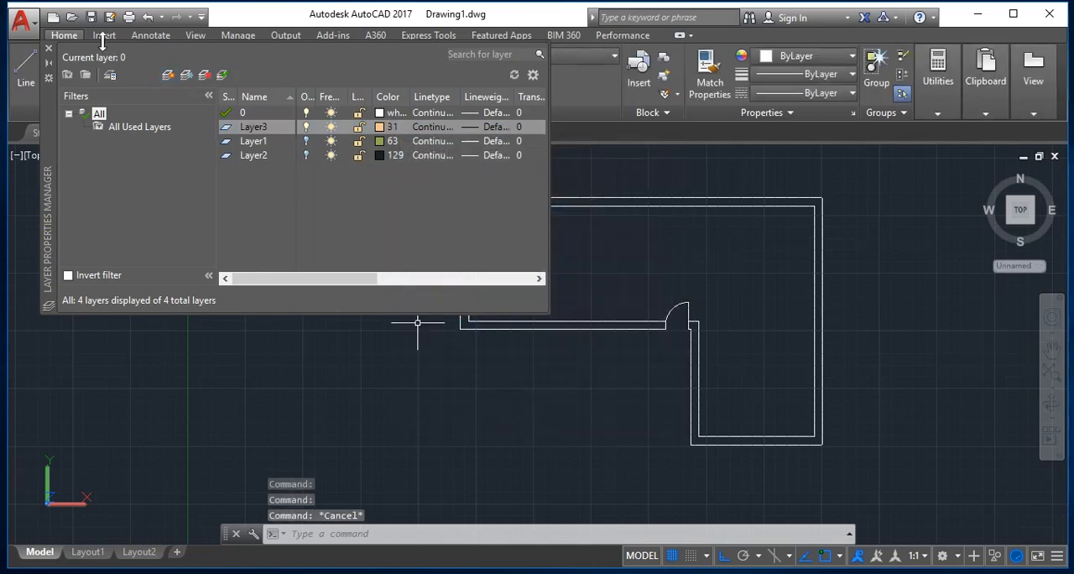
{"action": "left_click", "coordinate": [48, 50]}
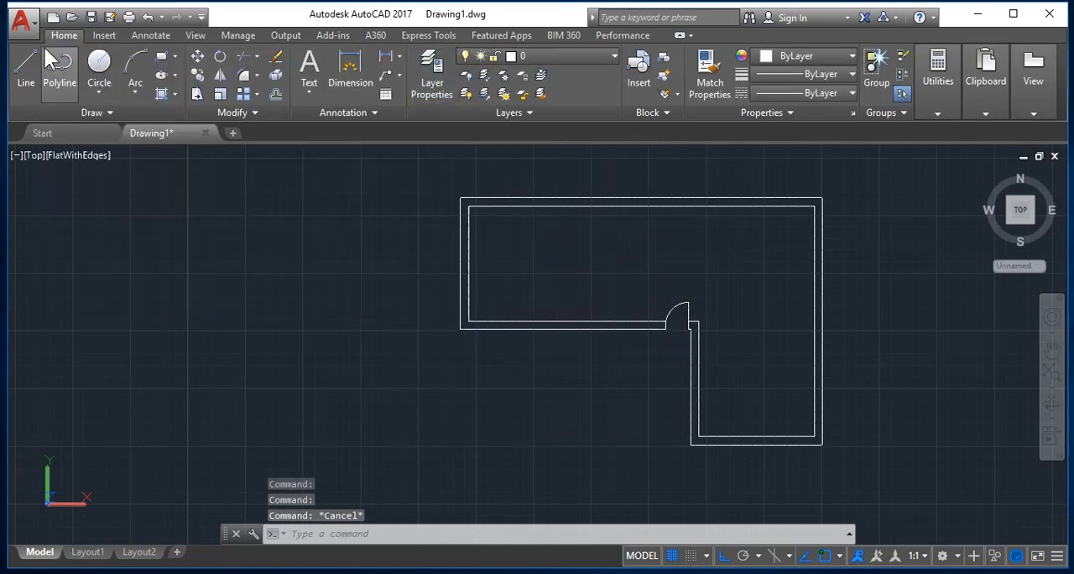
{"action": "left_click", "coordinate": [546, 57]}
{"action": "left_click", "coordinate": [544, 133]}
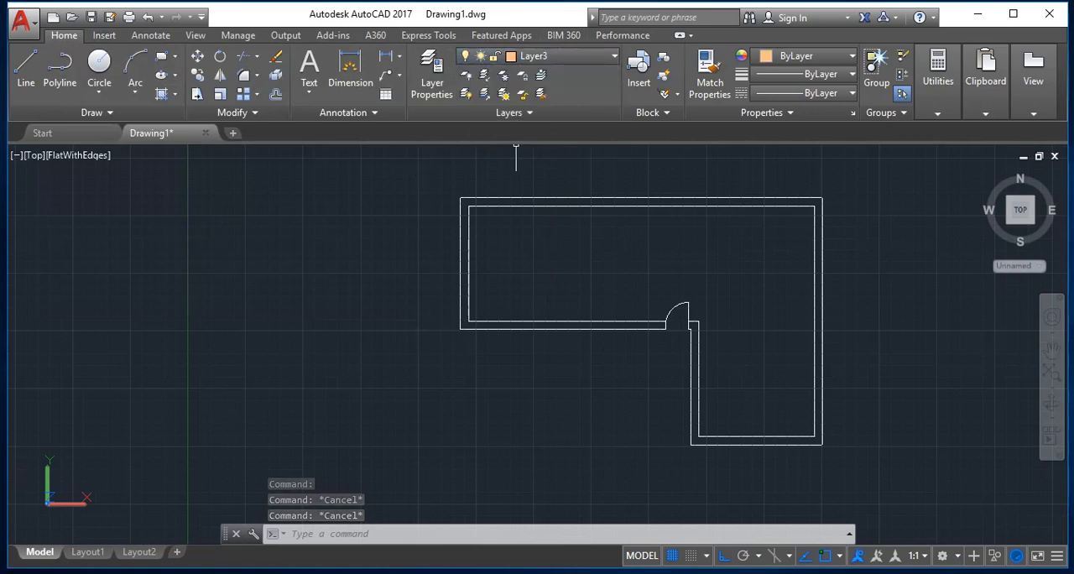
Trace a polyline along the building's outer wall edge, from the upper-left corner through the upper-right to the lower-right corner.
{"action": "type", "text": "PL"}
{"action": "key", "text": "Return"}
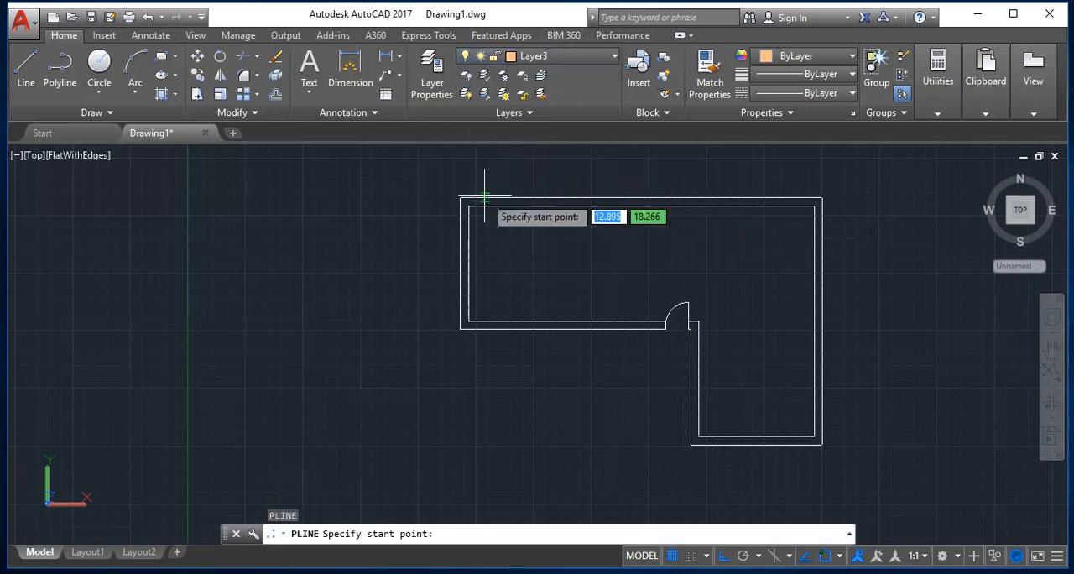
{"action": "left_click", "coordinate": [460, 197]}
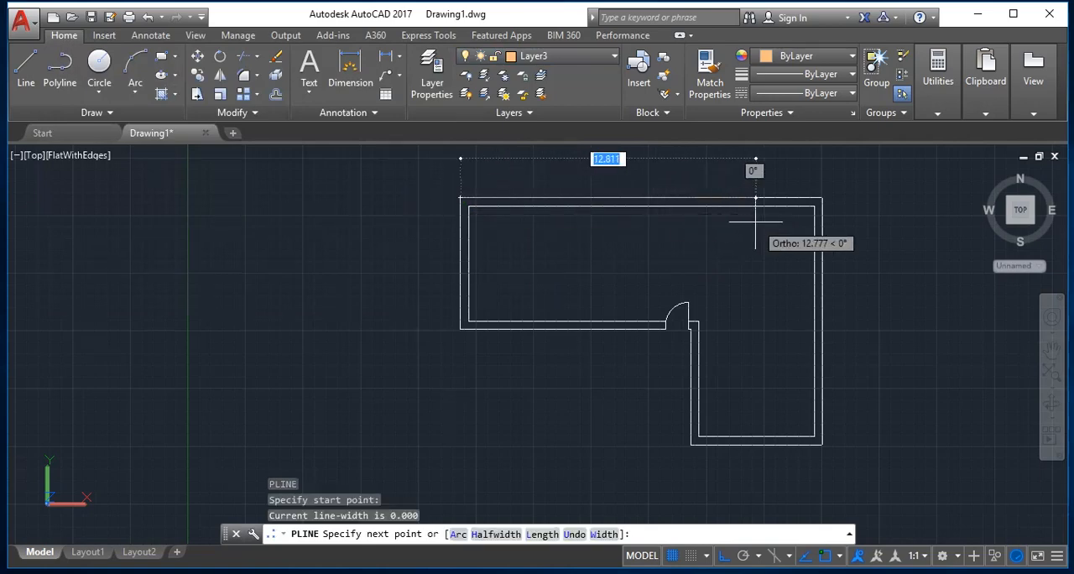
{"action": "left_click", "coordinate": [822, 197]}
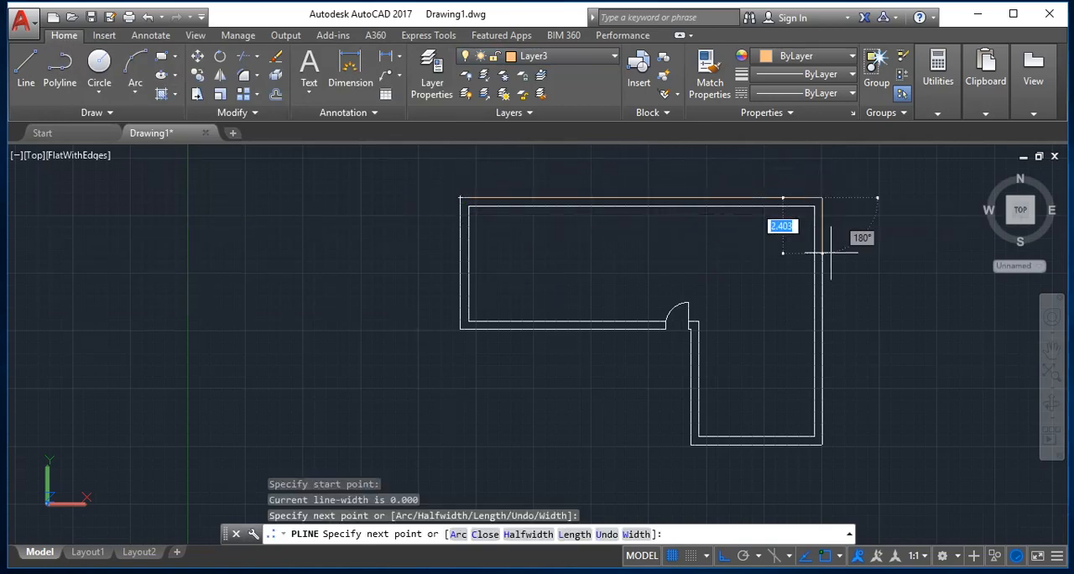
{"action": "left_click", "coordinate": [822, 443]}
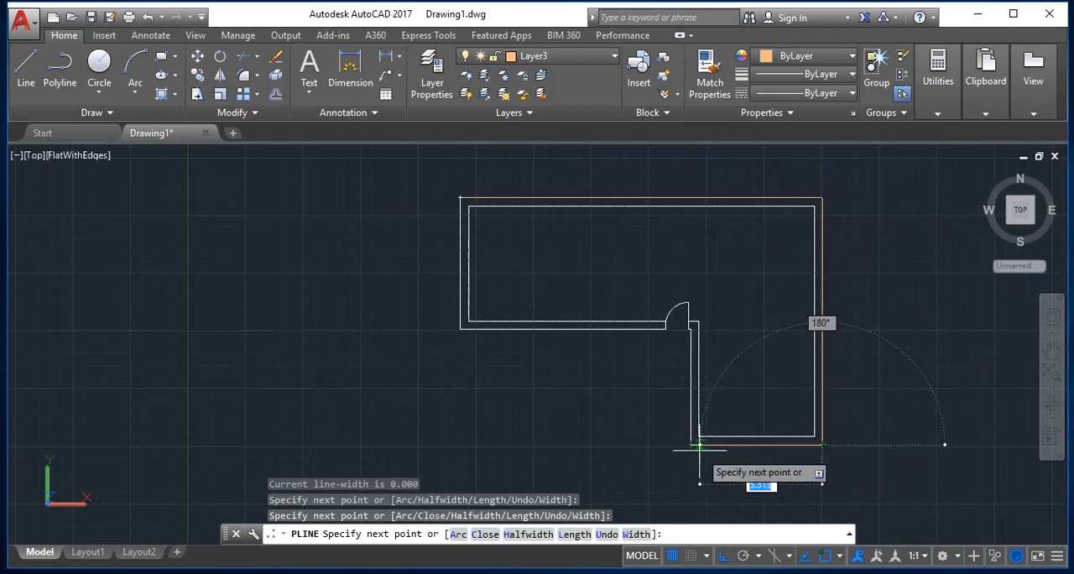
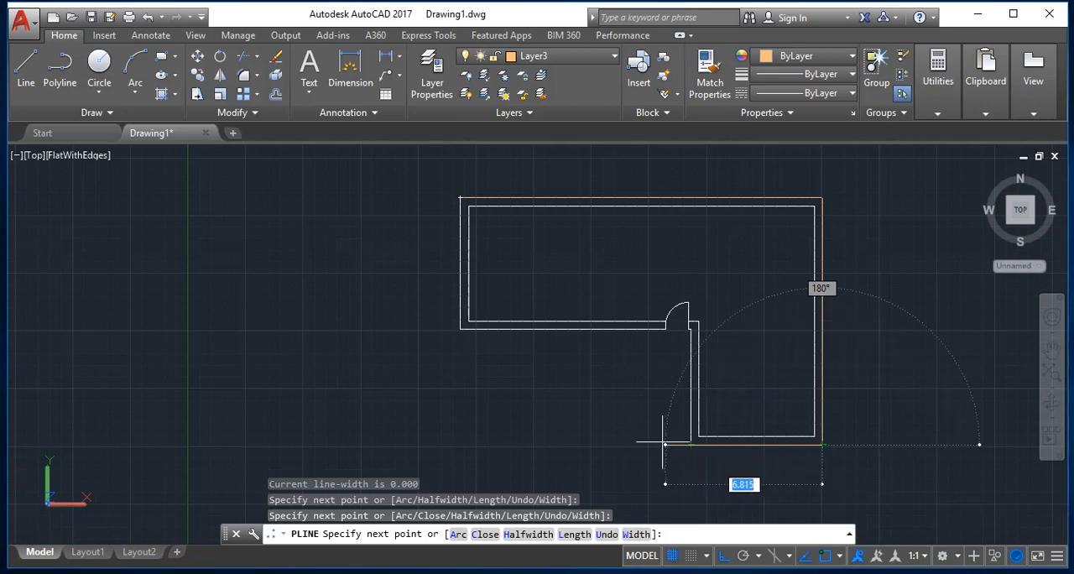
Complete the outline polyline along the outer wall edge, through the inner L corner and lower-left corner back to its starting corner.
{"action": "left_click", "coordinate": [690, 444]}
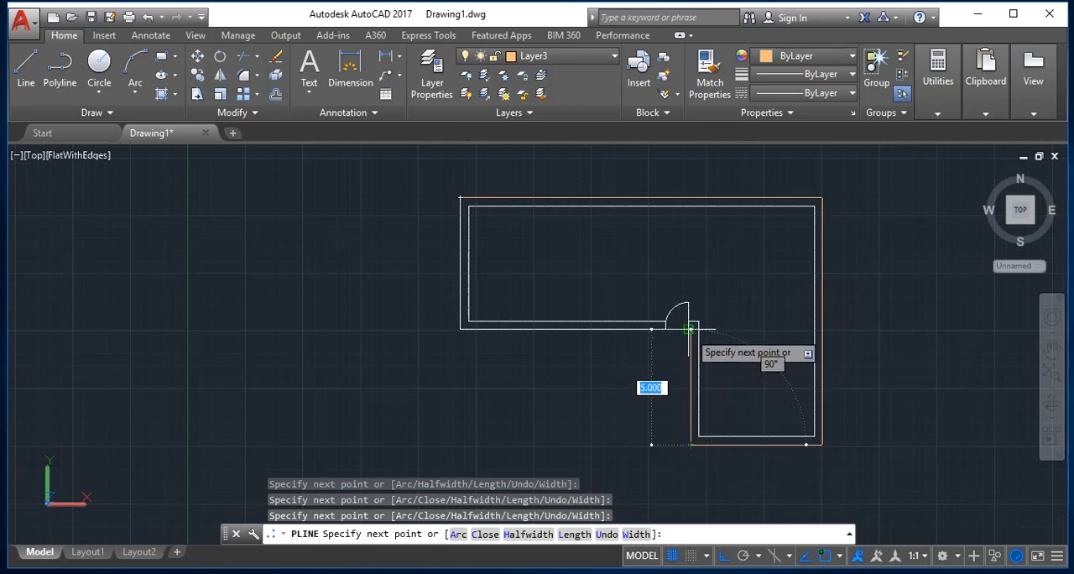
{"action": "left_click", "coordinate": [691, 329]}
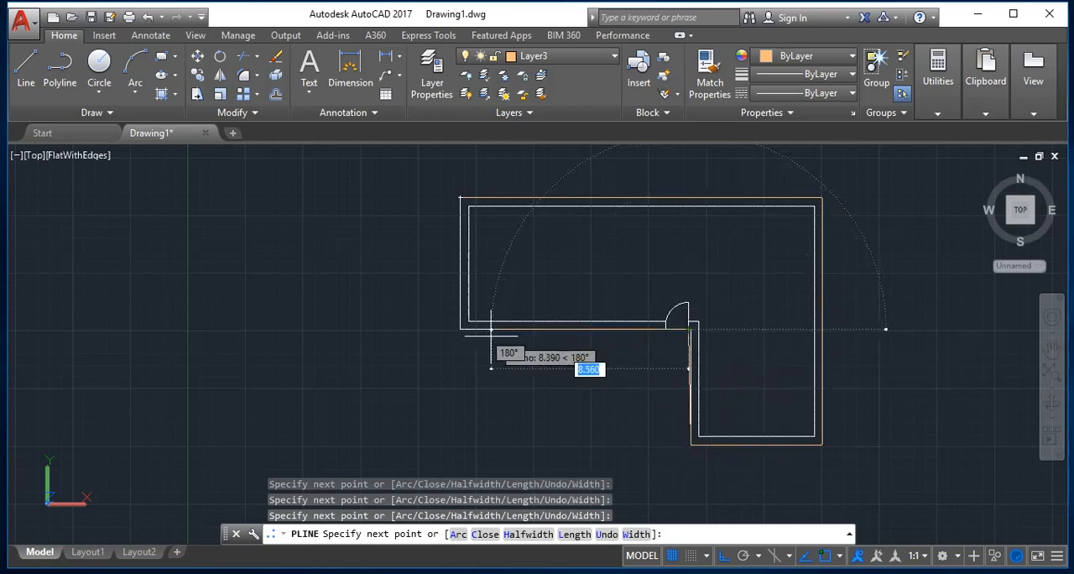
{"action": "left_click", "coordinate": [458, 331]}
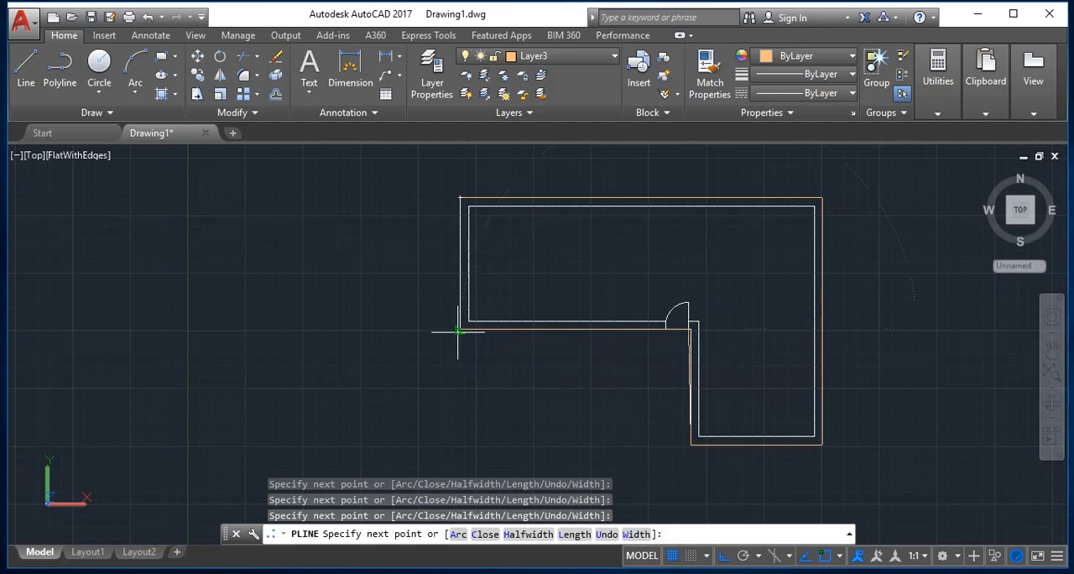
{"action": "left_click", "coordinate": [460, 199]}
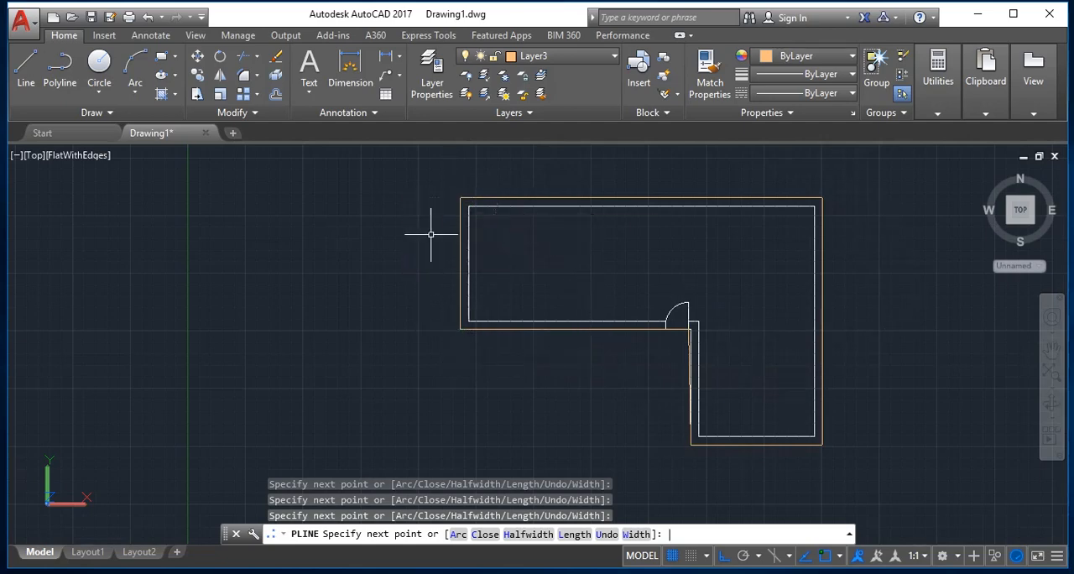
{"action": "key", "text": "Return"}
{"action": "key", "text": "Escape"}
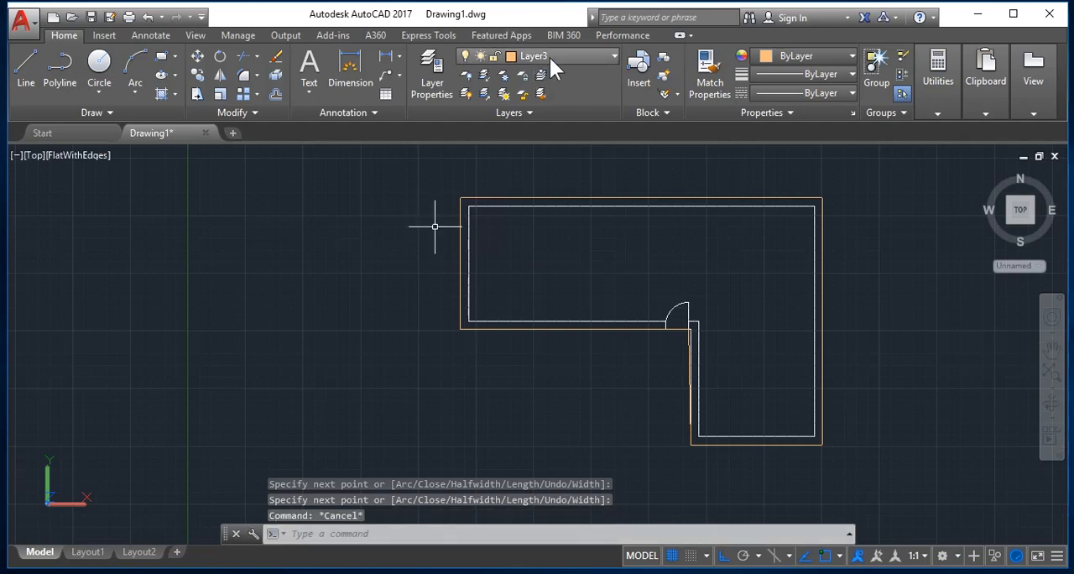
Turn off layer 0, keeping Layer3 as the current layer.
{"action": "left_click", "coordinate": [549, 57]}
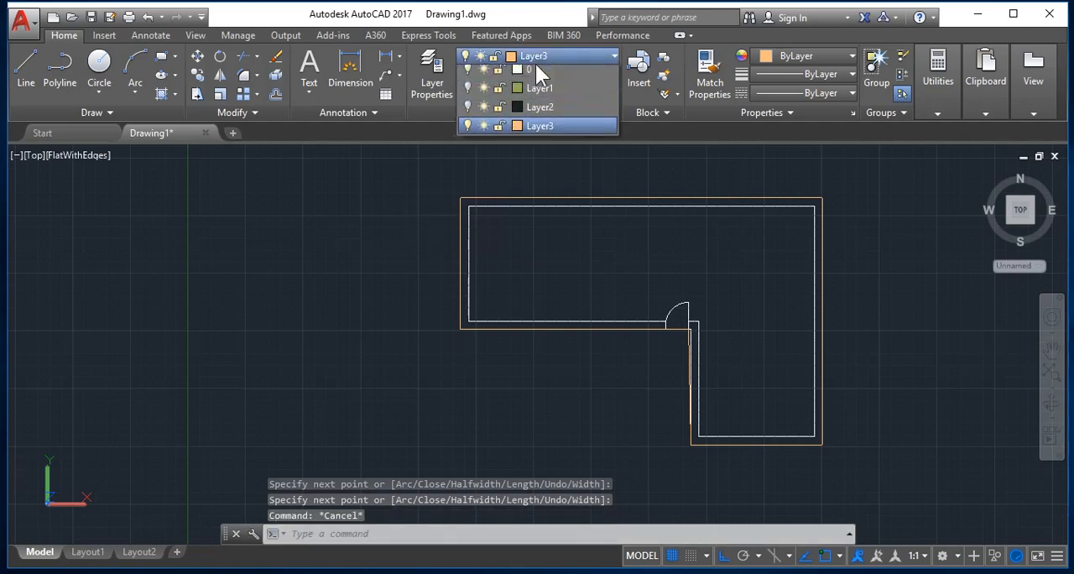
{"action": "left_click", "coordinate": [466, 75]}
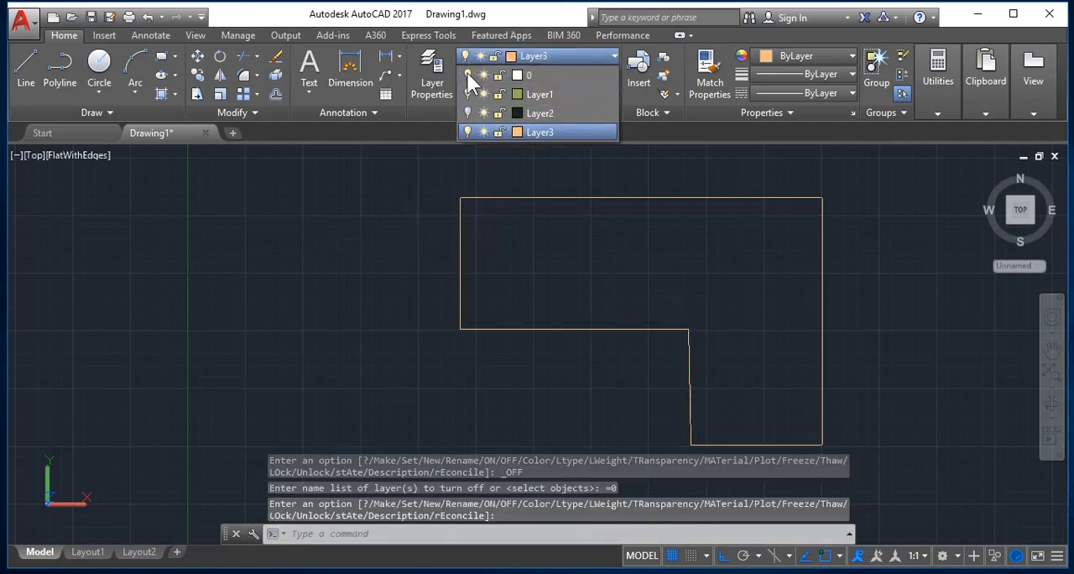
{"action": "left_click", "coordinate": [560, 131]}
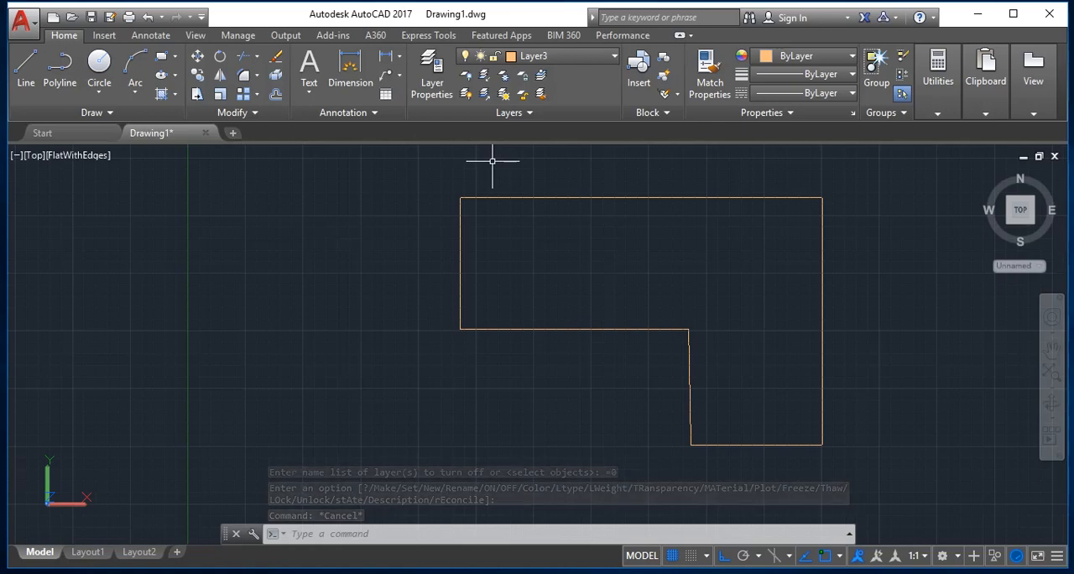
Offset the L-shaped outline outward by .5.
{"action": "type", "text": "o"}
{"action": "key", "text": "Return"}
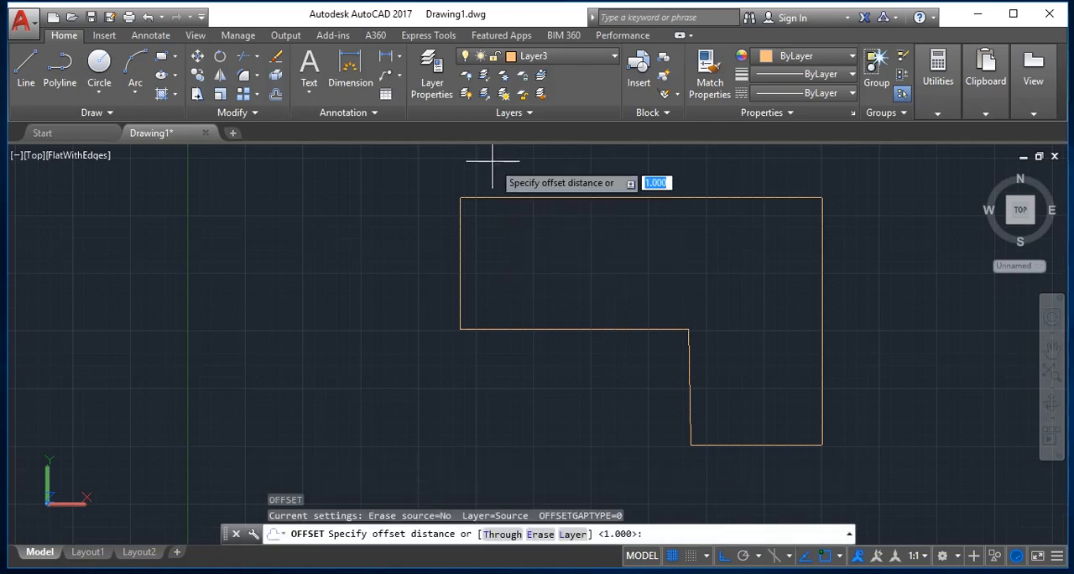
{"action": "type", "text": ".5"}
{"action": "key", "text": "Return"}
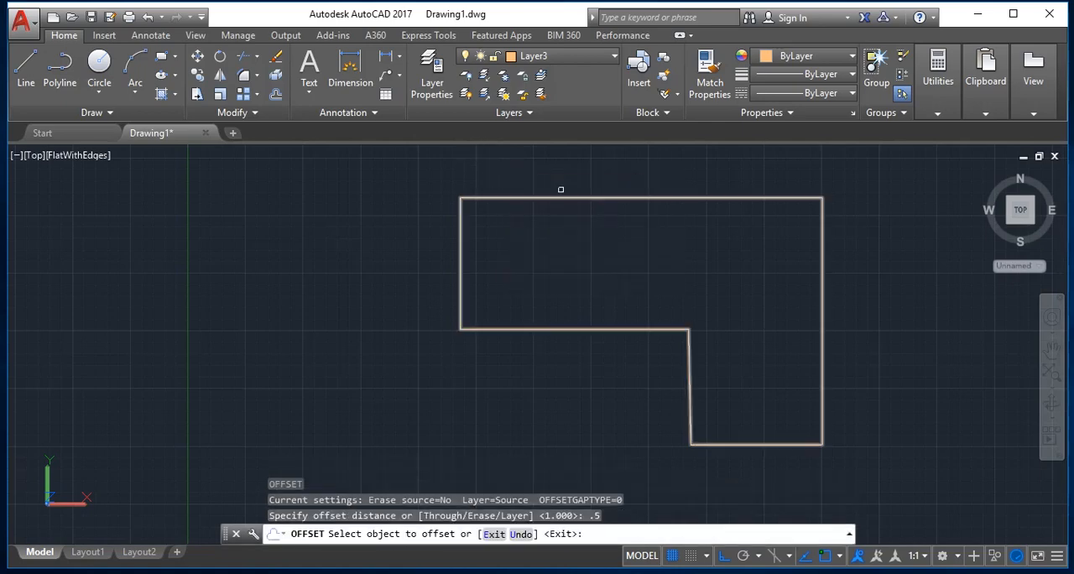
{"action": "left_click", "coordinate": [612, 193]}
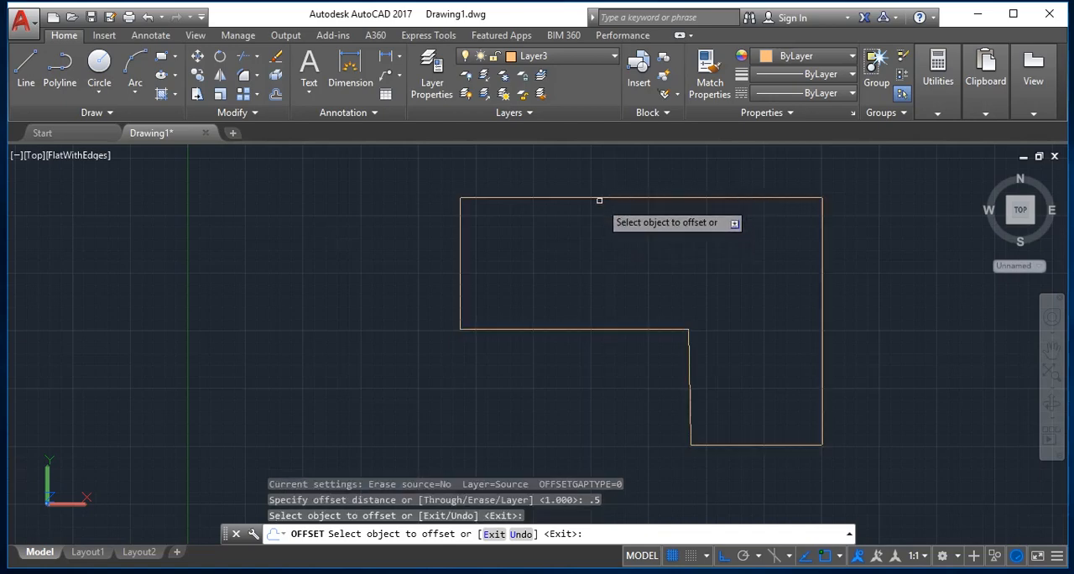
{"action": "left_click", "coordinate": [599, 197]}
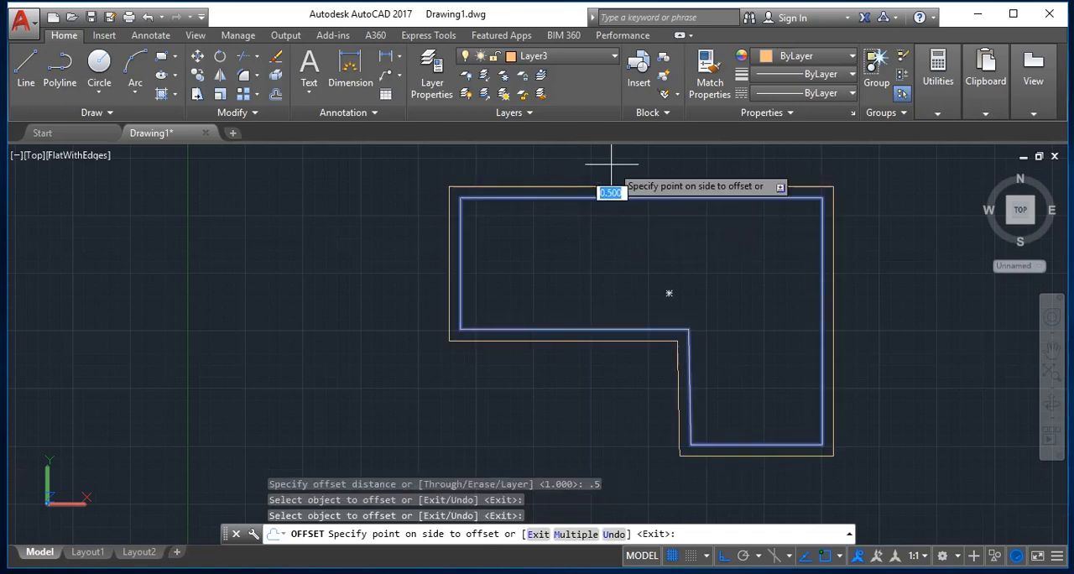
{"action": "left_click", "coordinate": [608, 163]}
{"action": "key", "text": "Escape"}
Erase the original inner outline, keeping only the offset one.
{"action": "type", "text": "e"}
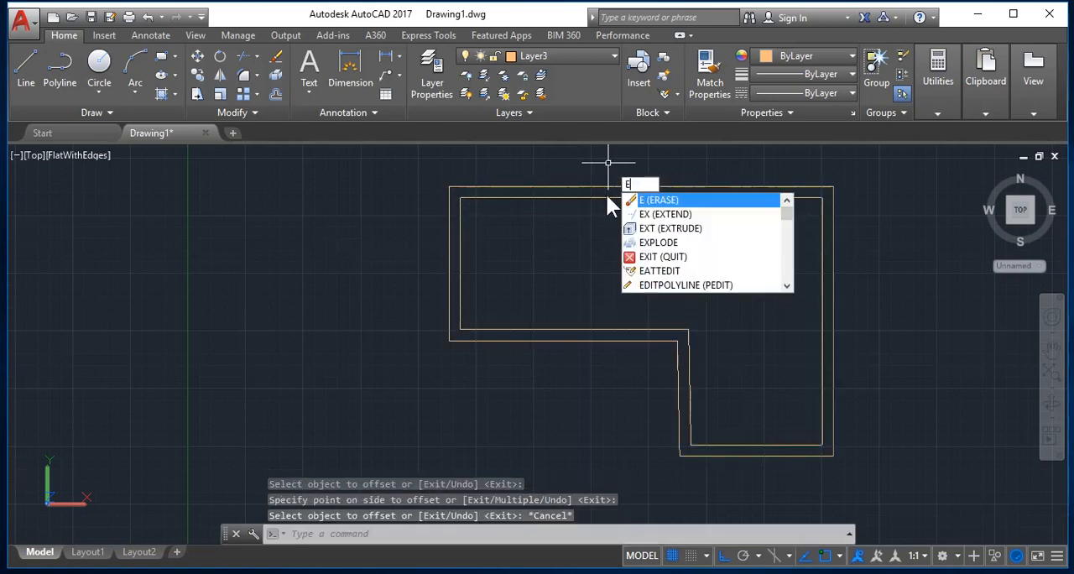
{"action": "key", "text": "Return"}
{"action": "left_click", "coordinate": [599, 197]}
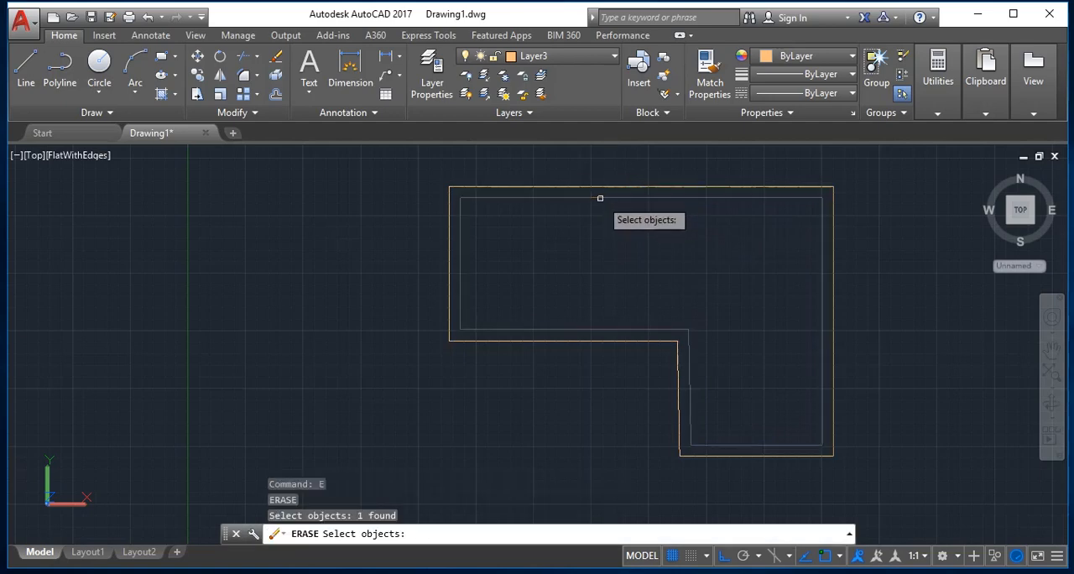
{"action": "key", "text": "Return"}
{"action": "key", "text": "Escape"}
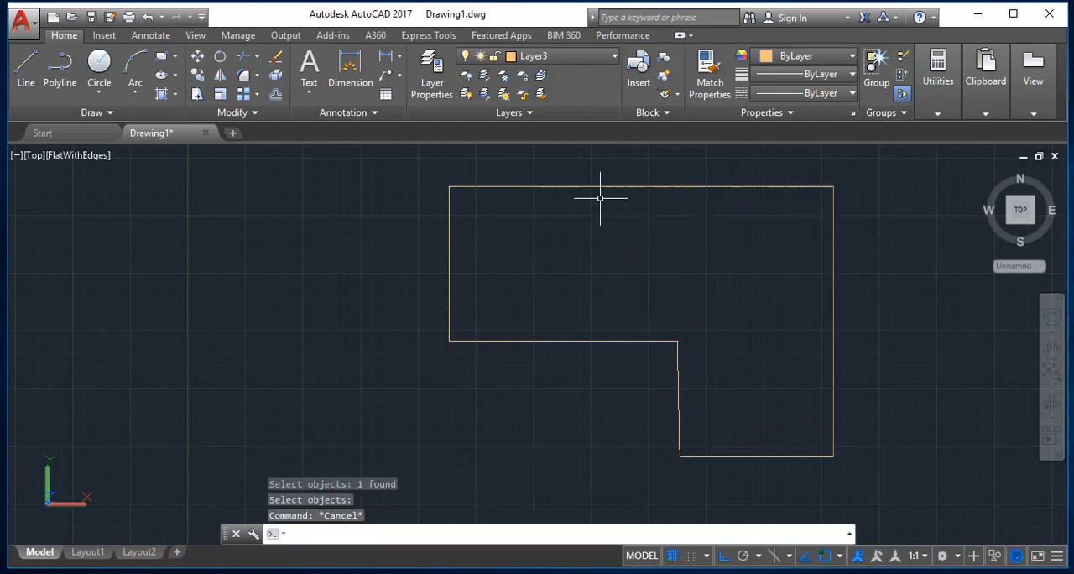
Extrude the remaining L-shaped outline to a height of .12.
{"action": "type", "text": "ext"}
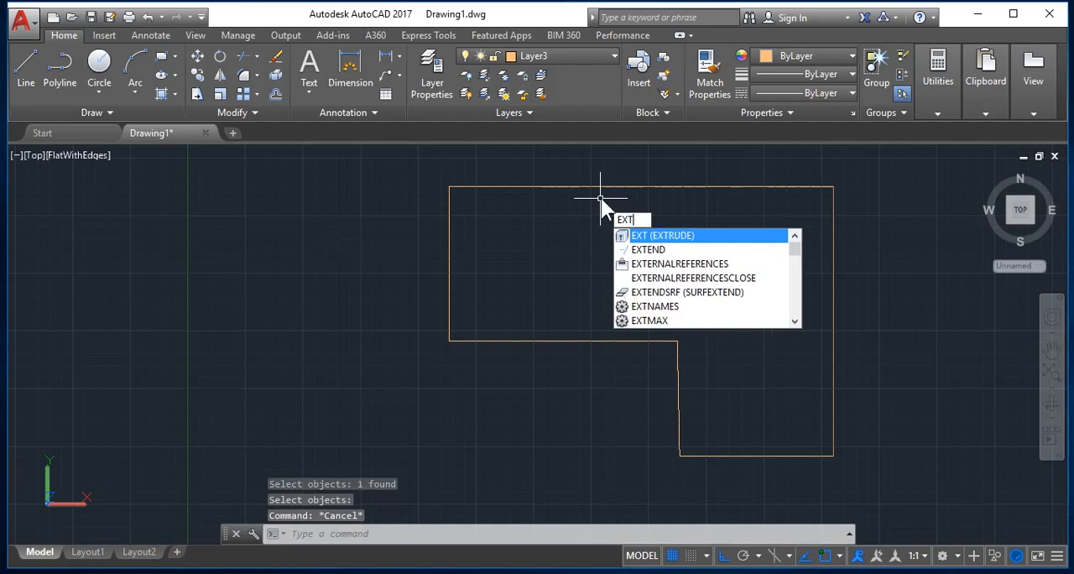
{"action": "key", "text": "Return"}
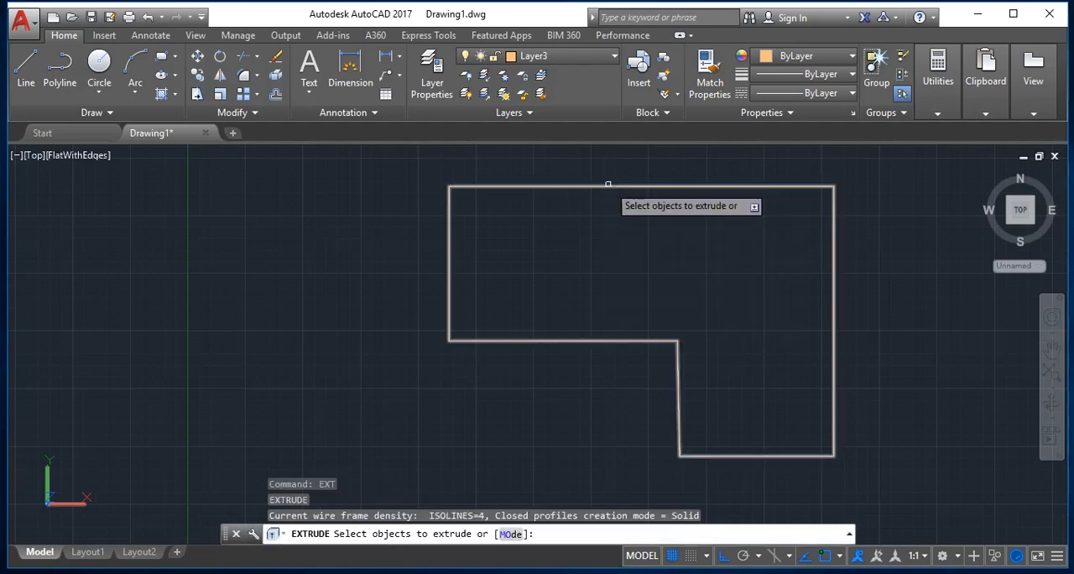
{"action": "left_click", "coordinate": [607, 187]}
{"action": "key", "text": "Return"}
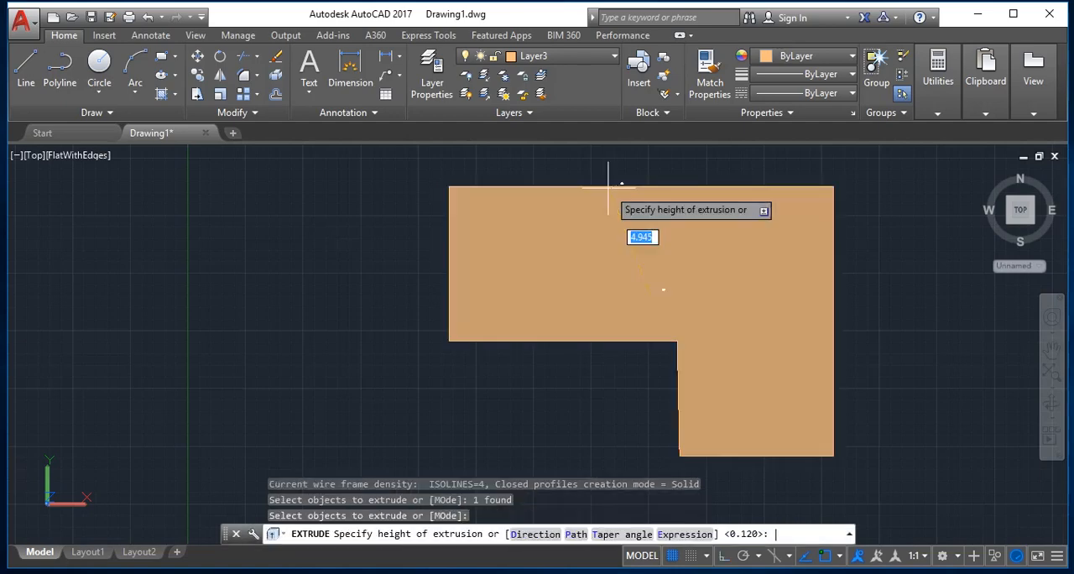
{"action": "type", "text": ".12"}
{"action": "key", "text": "Return"}
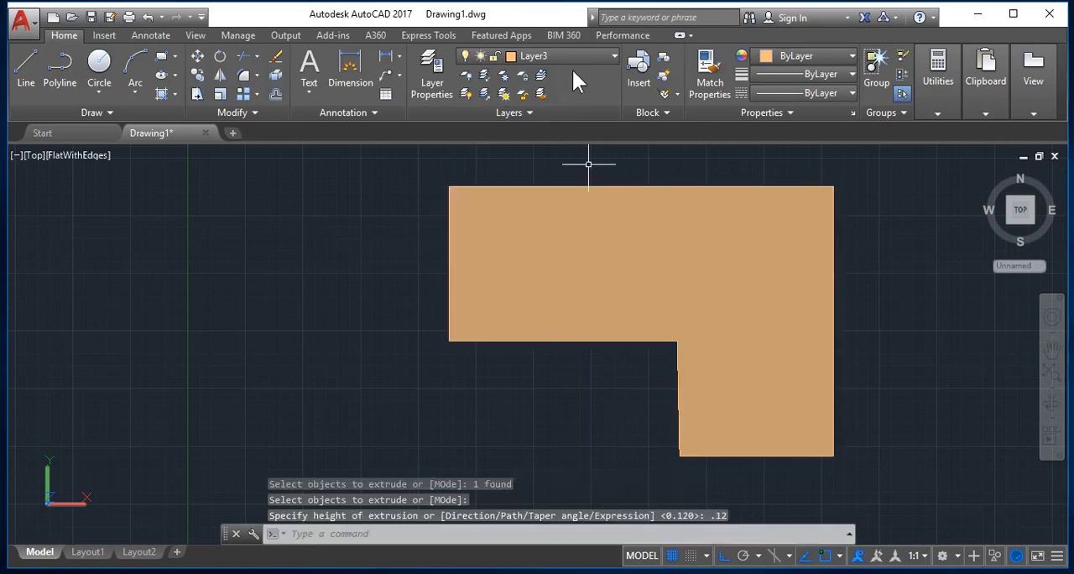
Turn Layer1 with the walls back on.
{"action": "left_click", "coordinate": [581, 56]}
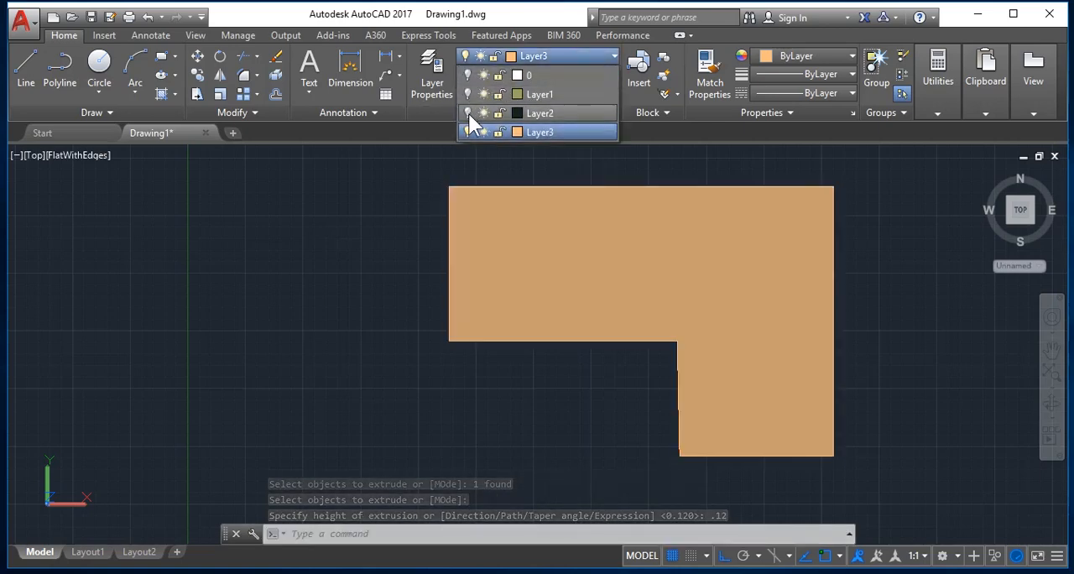
{"action": "left_click", "coordinate": [466, 89]}
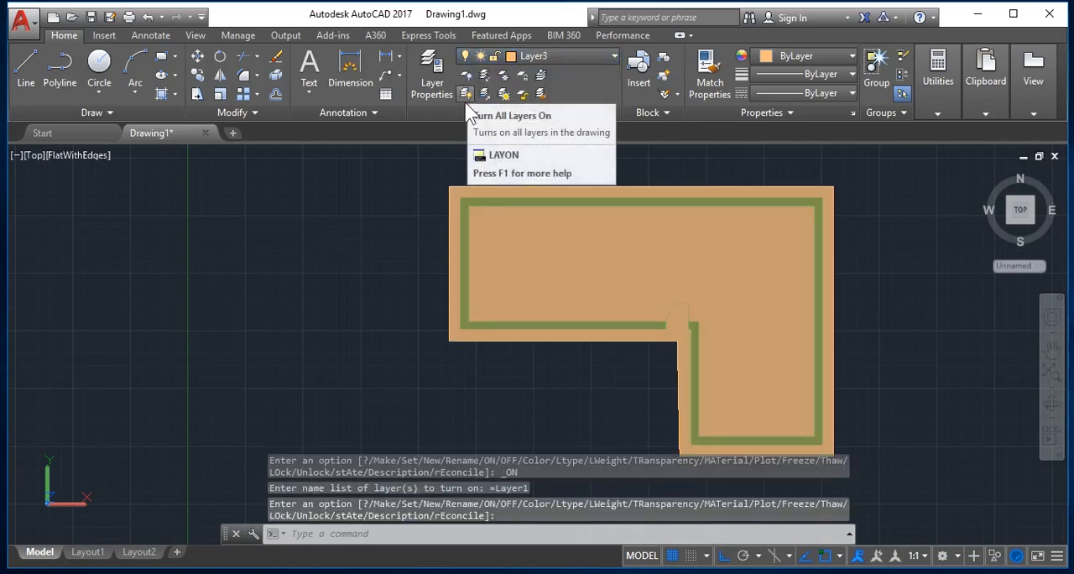
{"action": "key", "text": "Escape"}
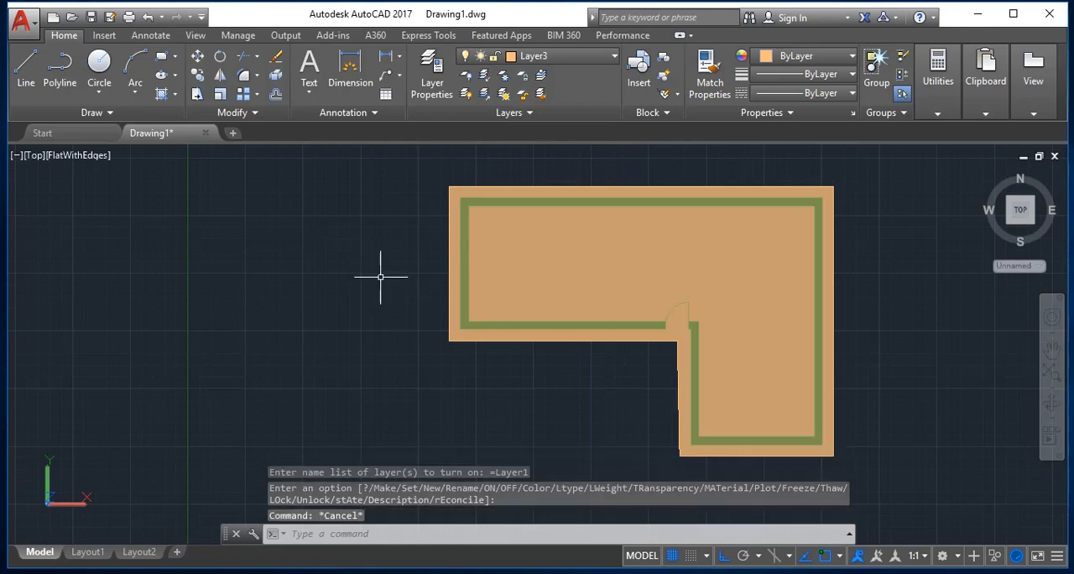
Set the preset SW Isometric view as current and zoom in on the building's front corner.
{"action": "type", "text": "V"}
{"action": "key", "text": "Return"}
{"action": "left_click", "coordinate": [402, 327]}
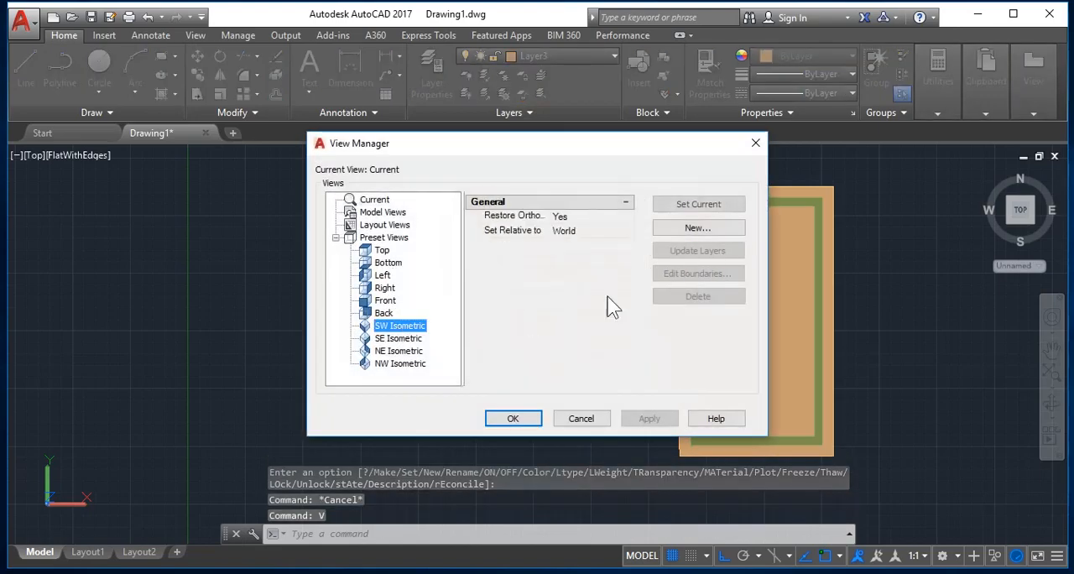
{"action": "left_click", "coordinate": [703, 206]}
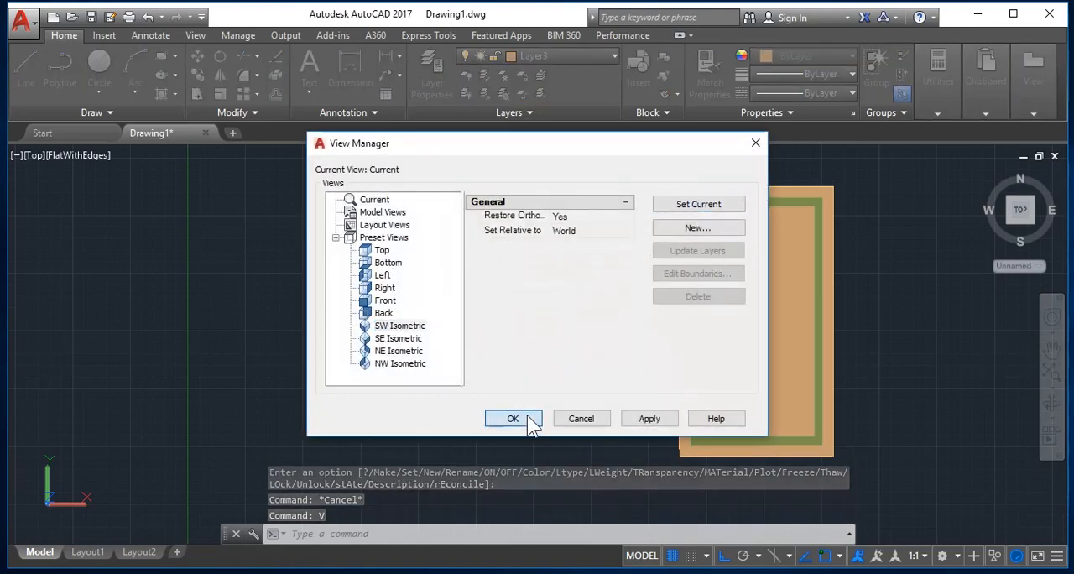
{"action": "left_click", "coordinate": [527, 419]}
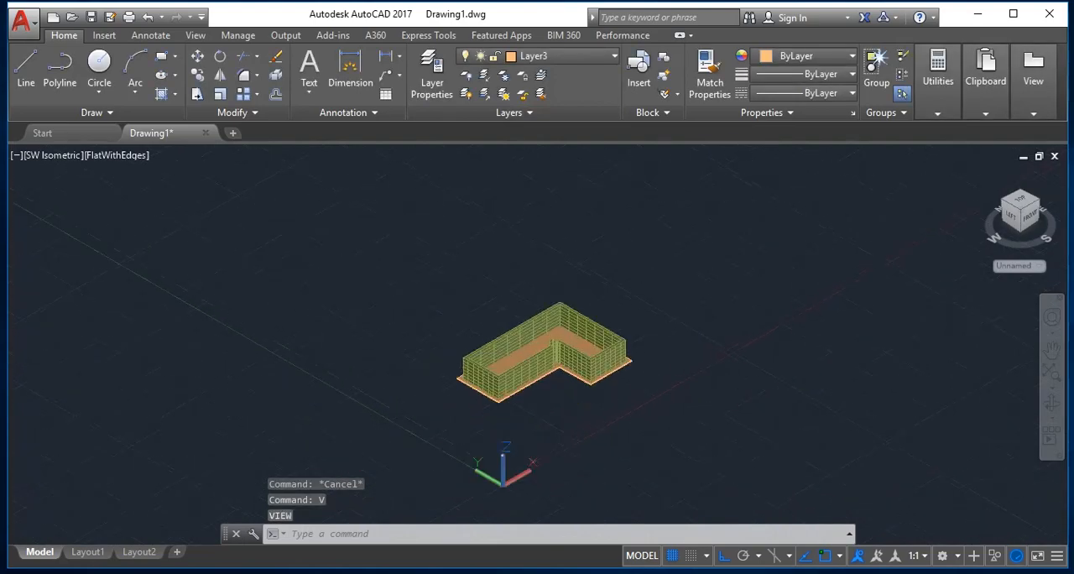
{"action": "scroll", "coordinate": [485, 322], "scroll_direction": "down", "scroll_amount": 6}
{"action": "scroll", "coordinate": [479, 280], "scroll_direction": "up", "scroll_amount": 7}
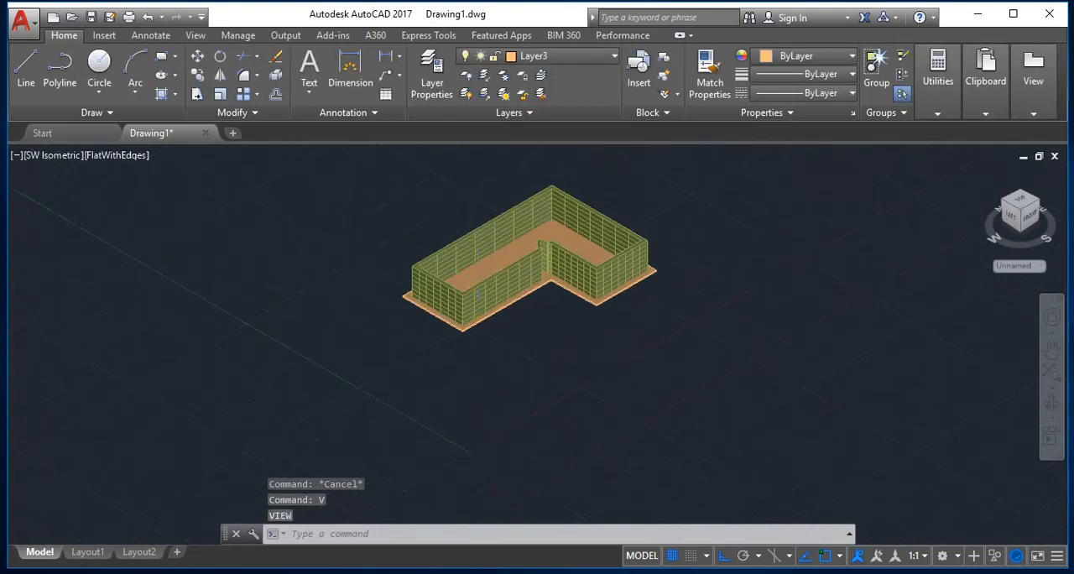
{"action": "key", "text": "Escape"}
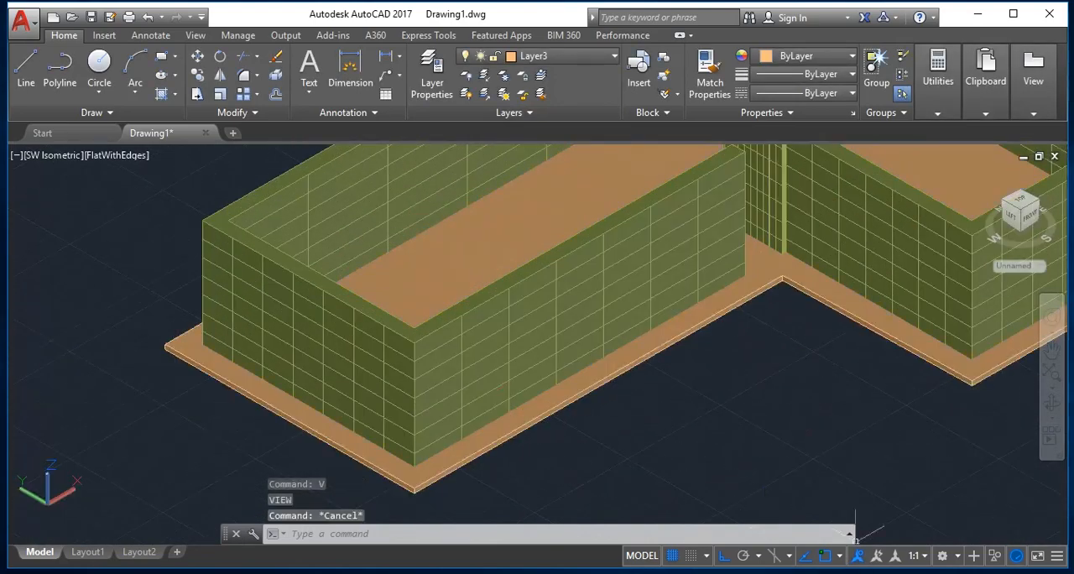
Move the L-shaped slab from its lower front corner onto the top front corner of the walls, with Ortho off.
{"action": "type", "text": "m"}
{"action": "key", "text": "Return"}
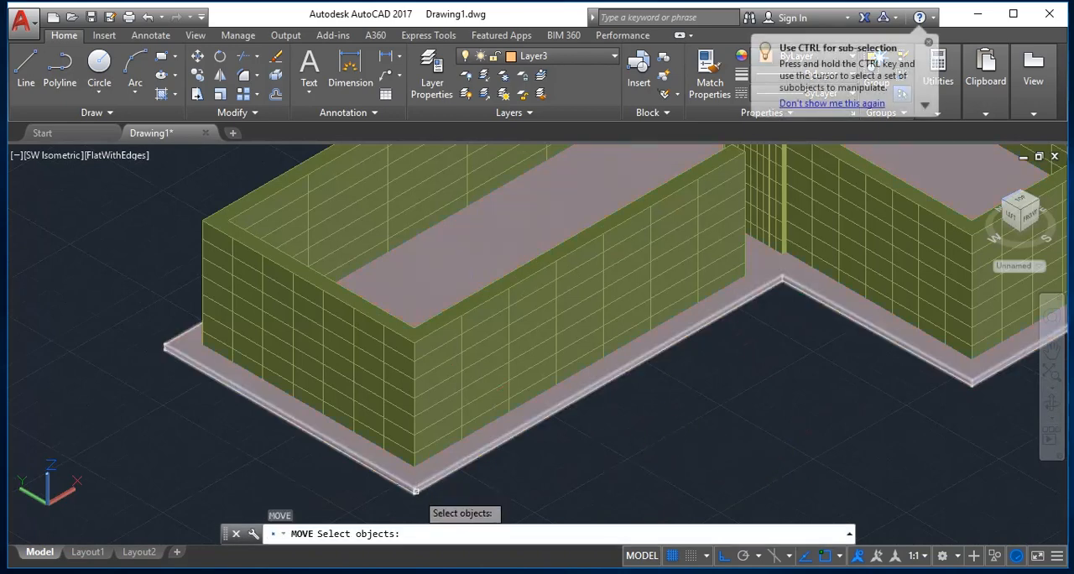
{"action": "left_click", "coordinate": [417, 491]}
{"action": "scroll", "coordinate": [417, 492], "scroll_direction": "up", "scroll_amount": 2}
{"action": "scroll", "coordinate": [417, 492], "scroll_direction": "up", "scroll_amount": 3}
{"action": "key", "text": "Return"}
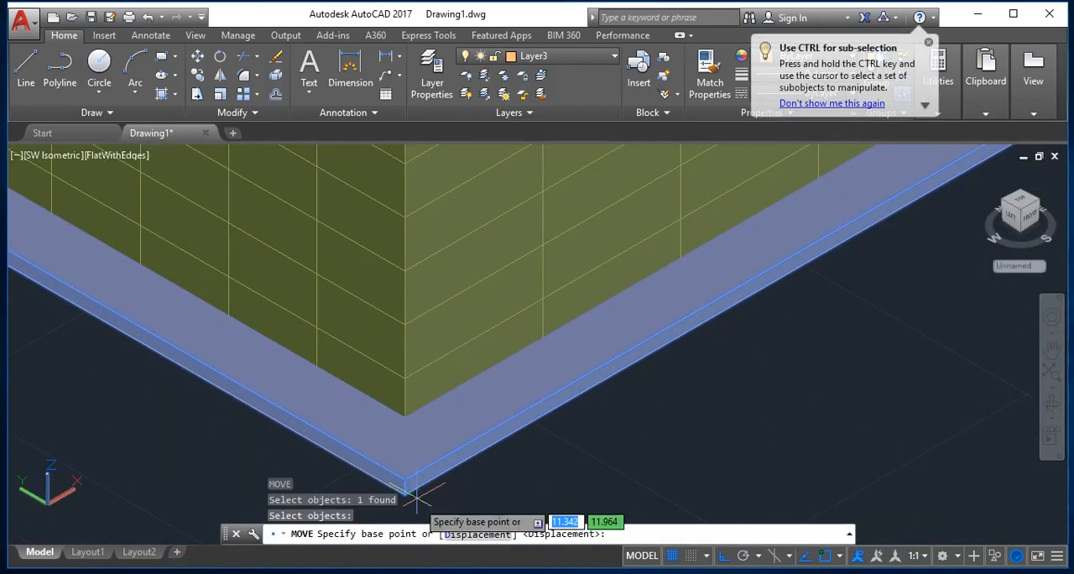
{"action": "scroll", "coordinate": [401, 497], "scroll_direction": "up", "scroll_amount": 2}
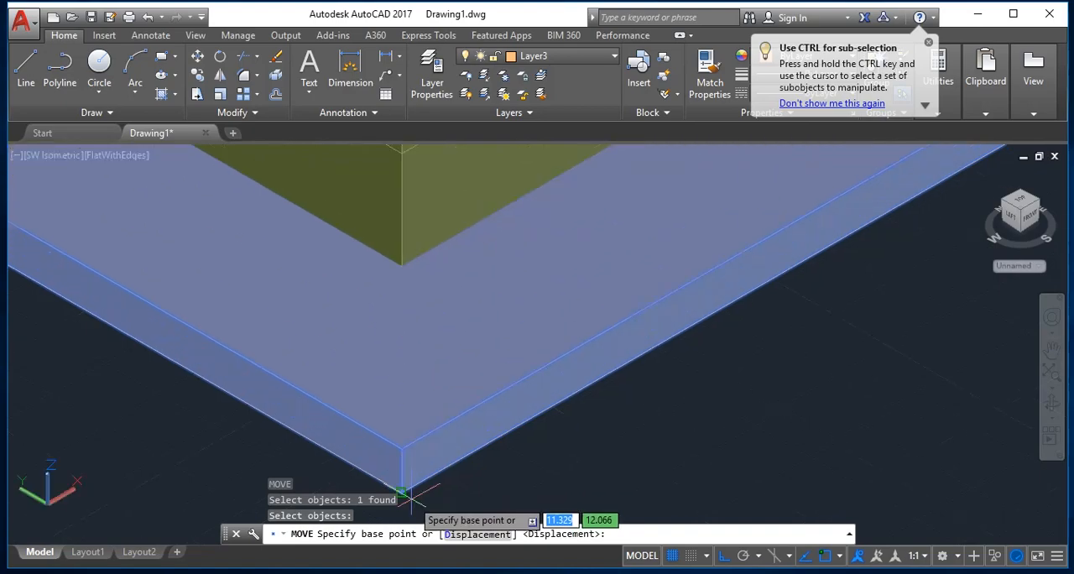
{"action": "left_click", "coordinate": [401, 493]}
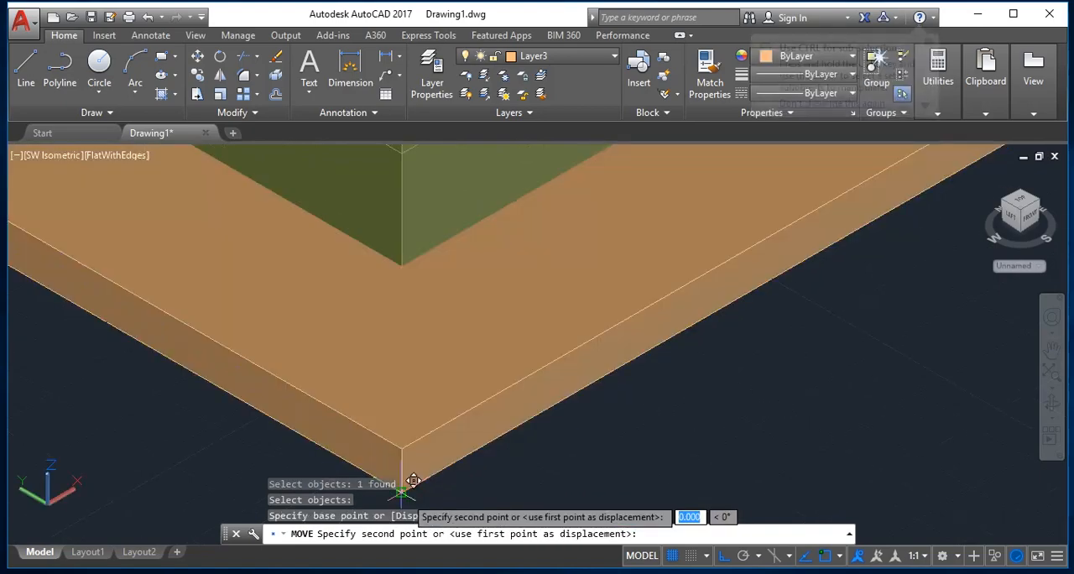
{"action": "scroll", "coordinate": [406, 486], "scroll_direction": "down", "scroll_amount": 5}
{"action": "scroll", "coordinate": [427, 411], "scroll_direction": "up", "scroll_amount": 5}
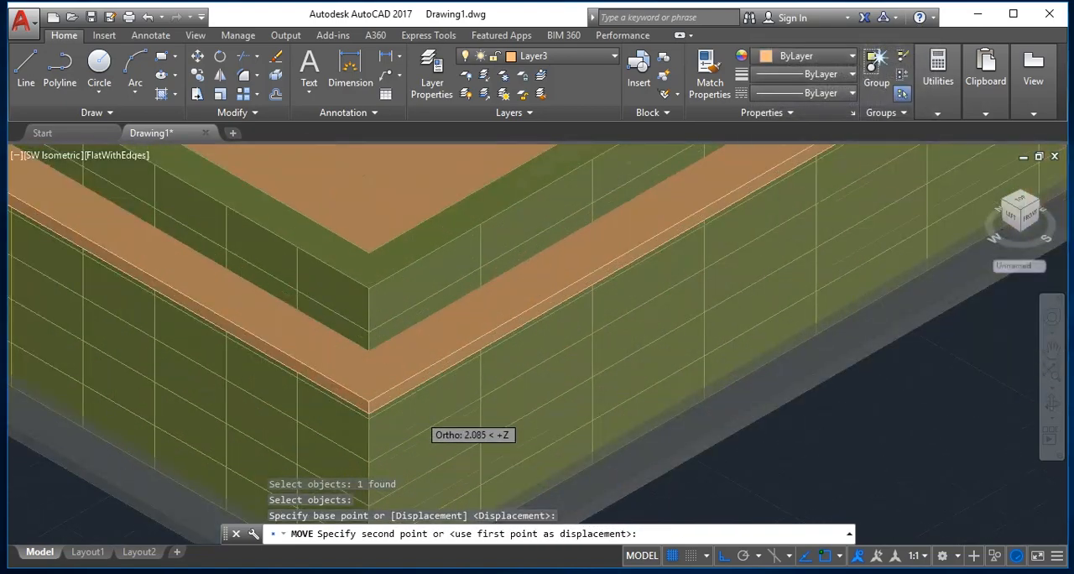
{"action": "scroll", "coordinate": [401, 359], "scroll_direction": "up", "scroll_amount": 5}
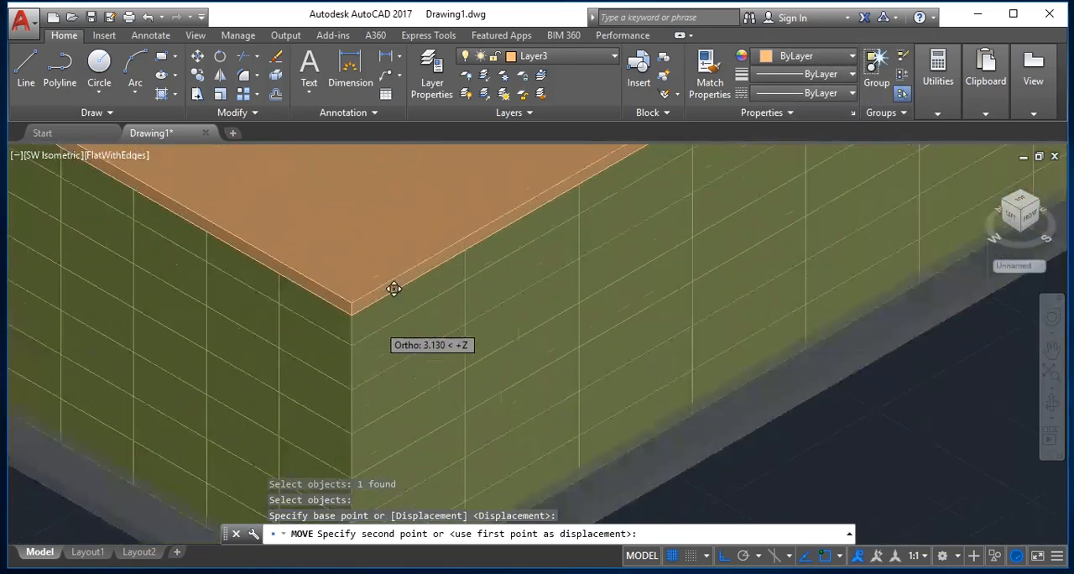
{"action": "scroll", "coordinate": [310, 285], "scroll_direction": "down", "scroll_amount": 3}
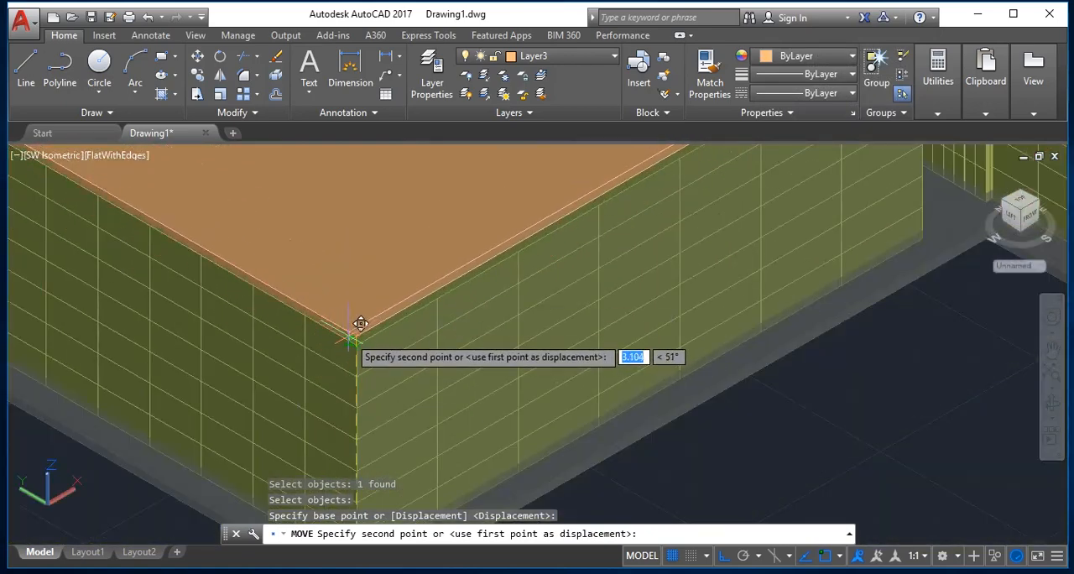
{"action": "key", "text": "F8"}
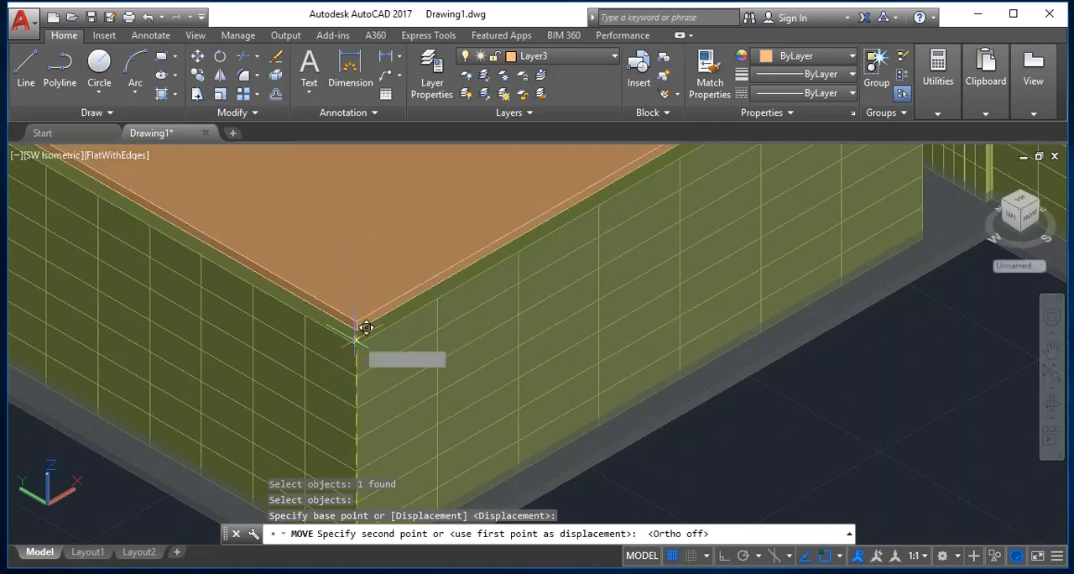
{"action": "scroll", "coordinate": [363, 334], "scroll_direction": "up", "scroll_amount": 4}
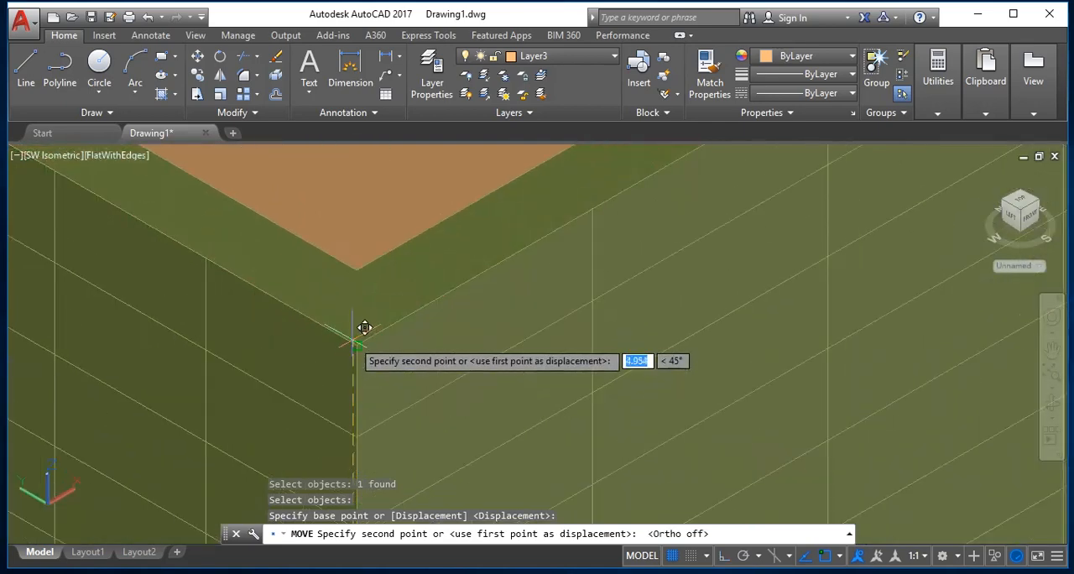
{"action": "left_click", "coordinate": [358, 343]}
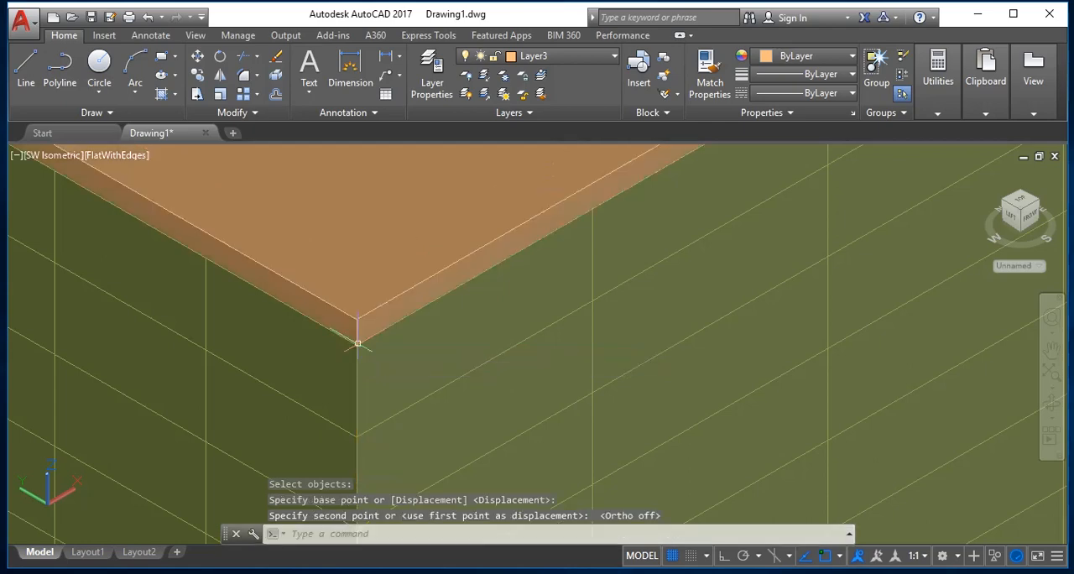
Orbit around the building to examine how the roof slab sits on the walls from below and above.
{"action": "scroll", "coordinate": [370, 366], "scroll_direction": "down", "scroll_amount": 5}
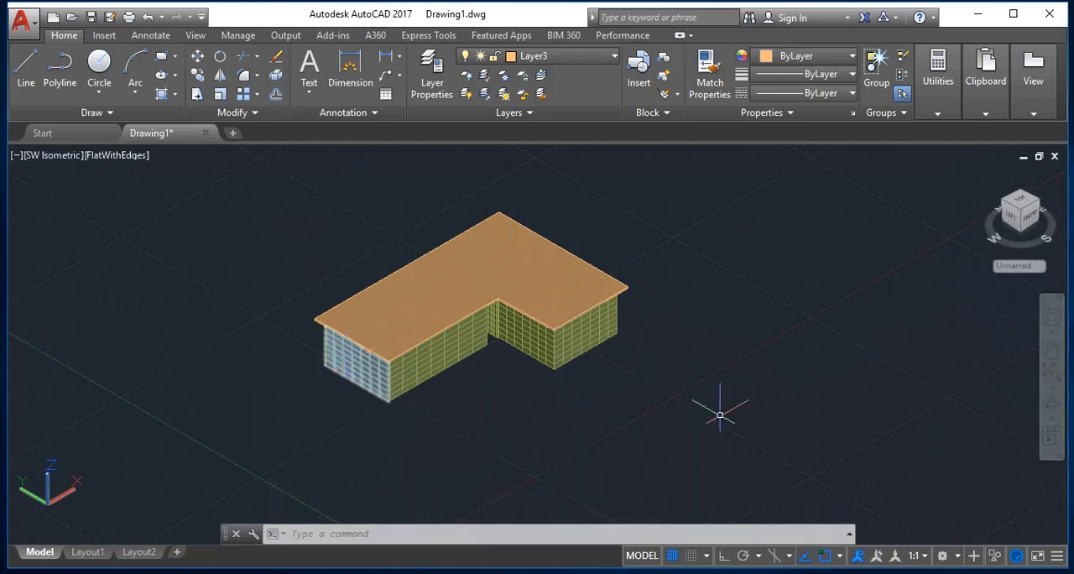
{"action": "key", "text": "Escape"}
{"action": "type", "text": "o"}
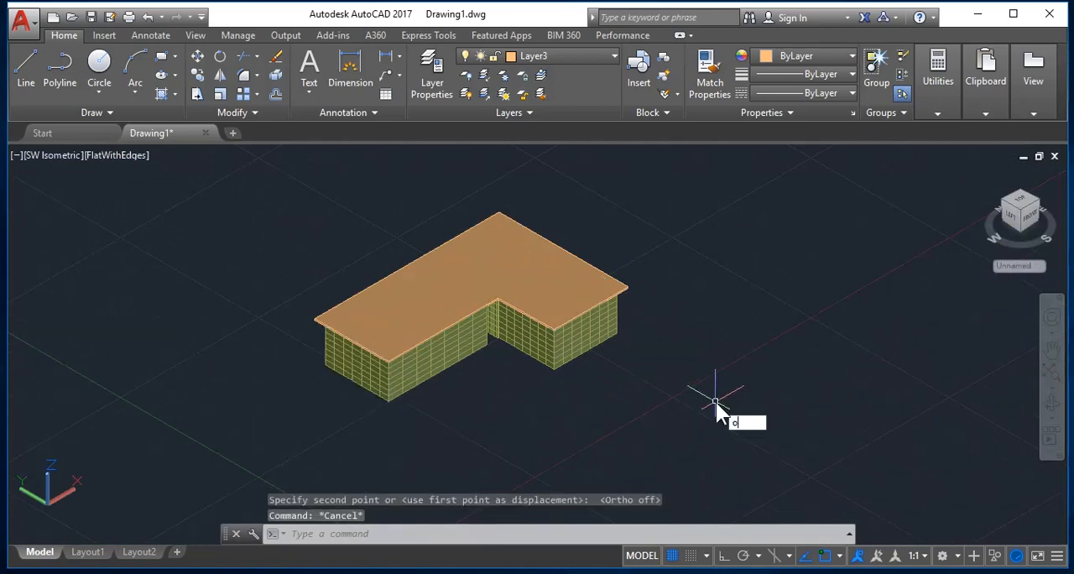
{"action": "type", "text": "rb"}
{"action": "key", "text": "Return"}
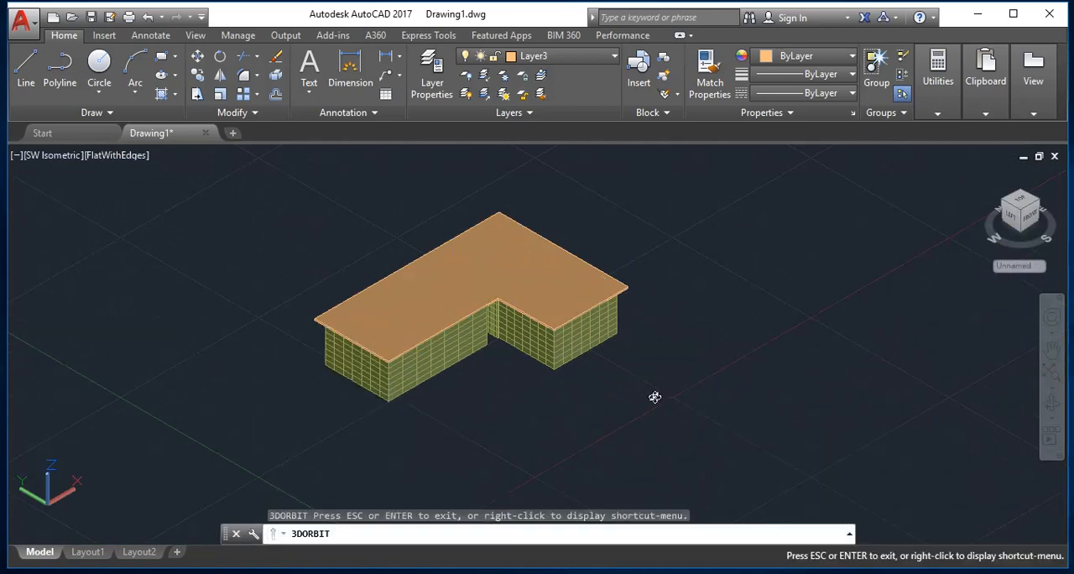
{"action": "left_click_drag", "start_coordinate": [479, 344], "coordinate": [367, 343]}
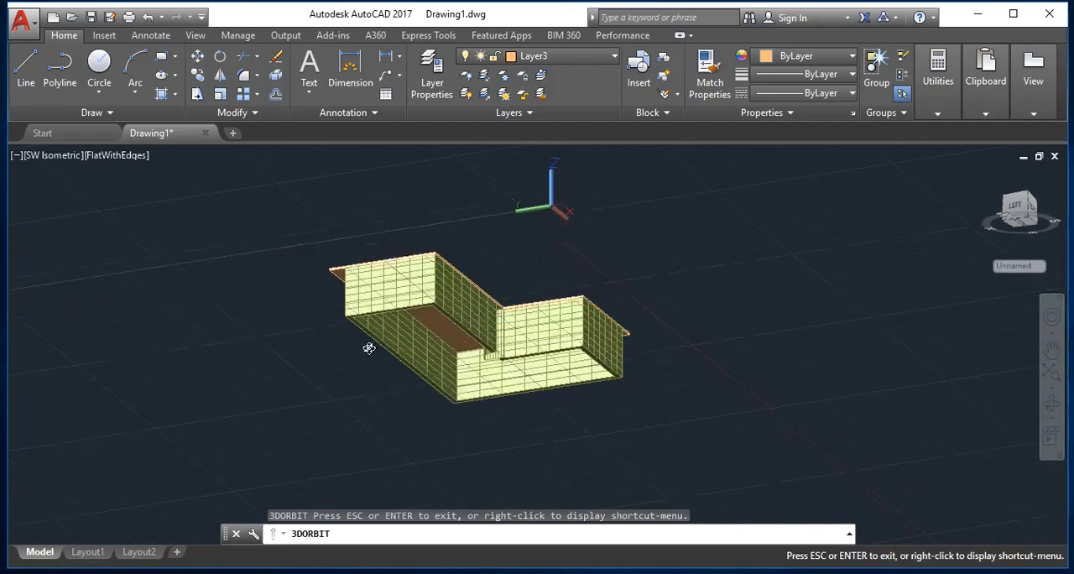
{"action": "scroll", "coordinate": [388, 335], "scroll_direction": "up", "scroll_amount": 3}
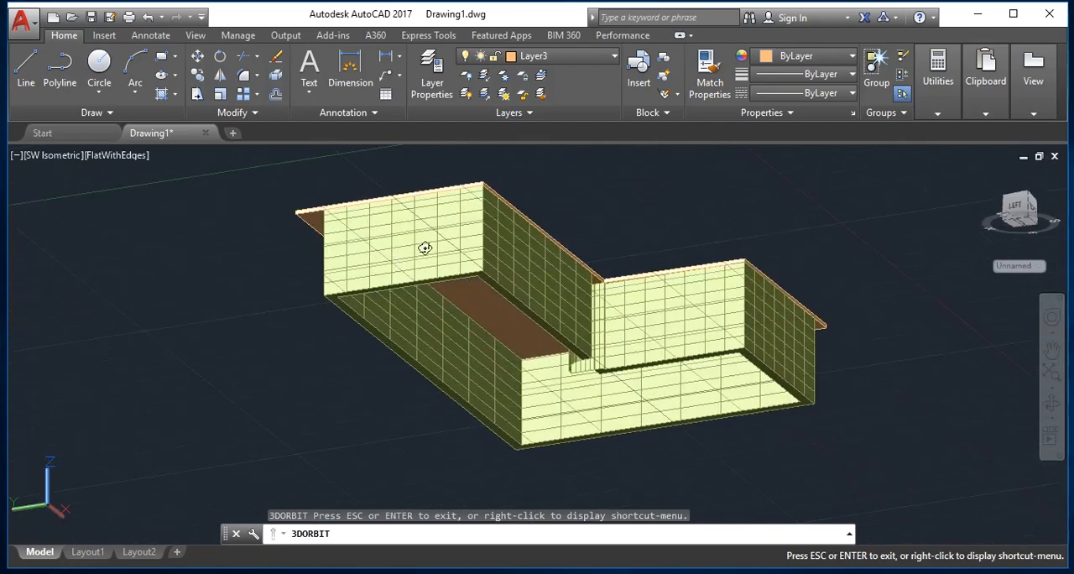
{"action": "scroll", "coordinate": [463, 243], "scroll_direction": "down", "scroll_amount": 2}
{"action": "left_click_drag", "start_coordinate": [484, 231], "coordinate": [420, 355]}
{"action": "scroll", "coordinate": [391, 276], "scroll_direction": "up", "scroll_amount": 2}
{"action": "scroll", "coordinate": [409, 298], "scroll_direction": "up", "scroll_amount": 4}
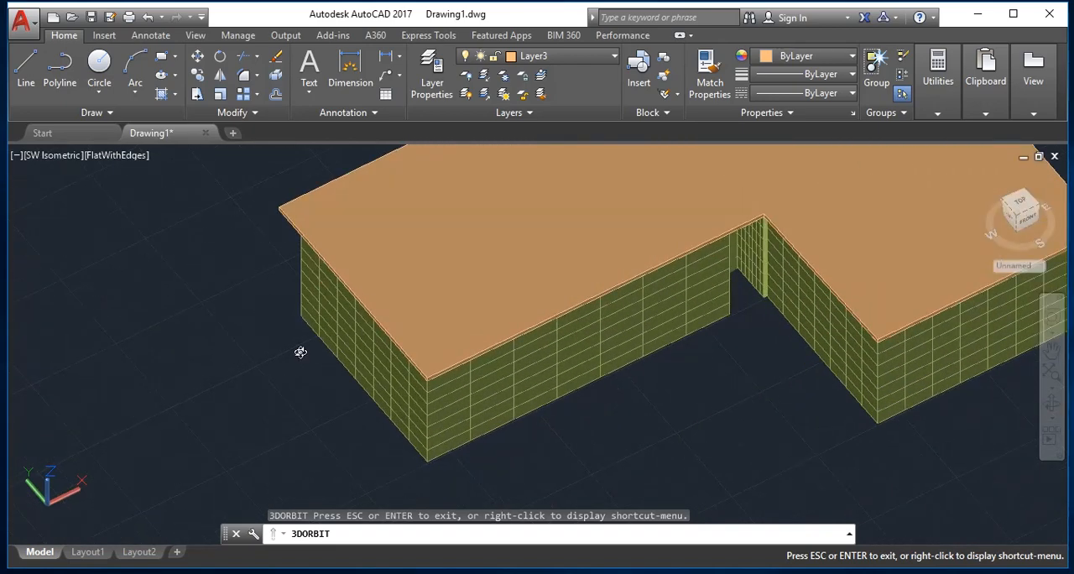
{"action": "key", "text": "Escape"}
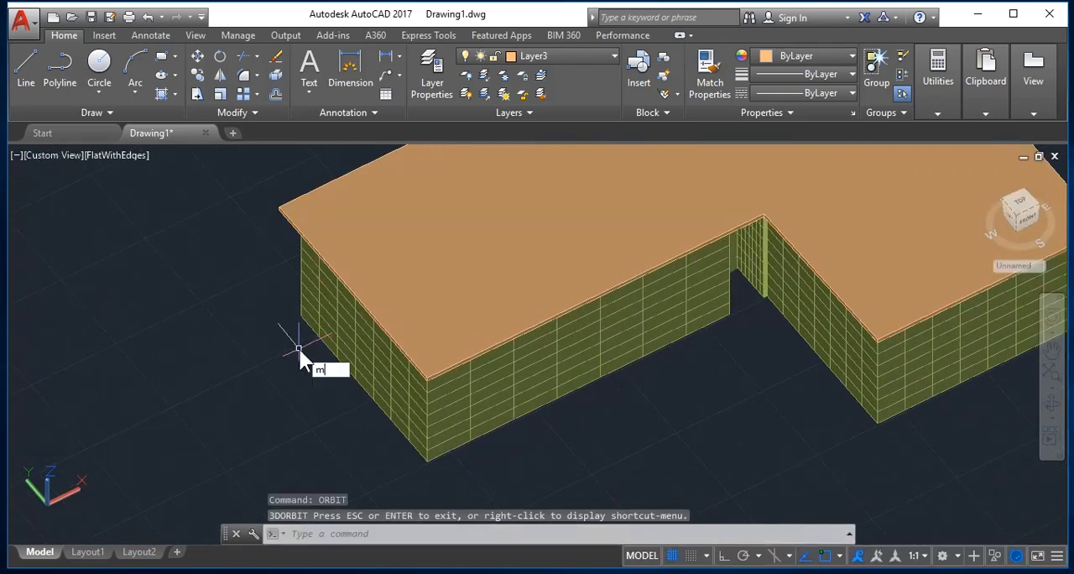
Move the roof slab .5 in the negative X direction with Ortho on.
{"action": "type", "text": "m"}
{"action": "key", "text": "Return"}
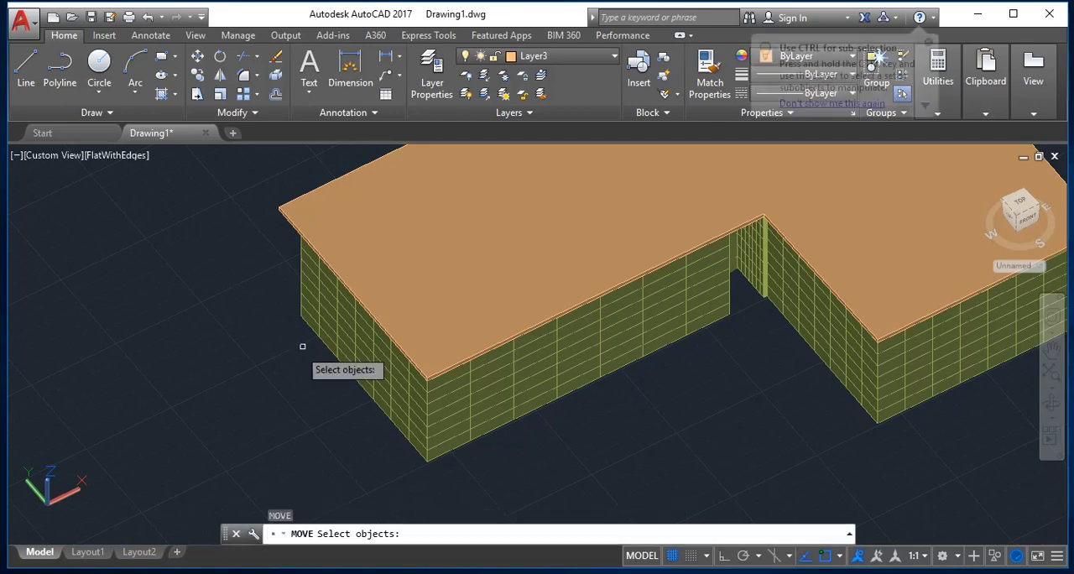
{"action": "left_click", "coordinate": [469, 333]}
{"action": "key", "text": "Return"}
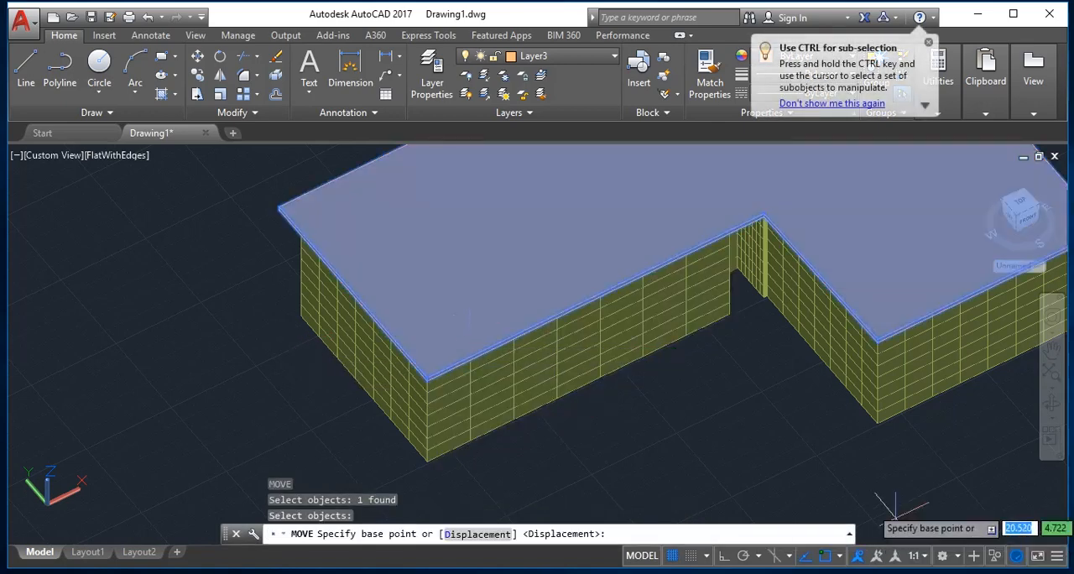
{"action": "left_click", "coordinate": [752, 461]}
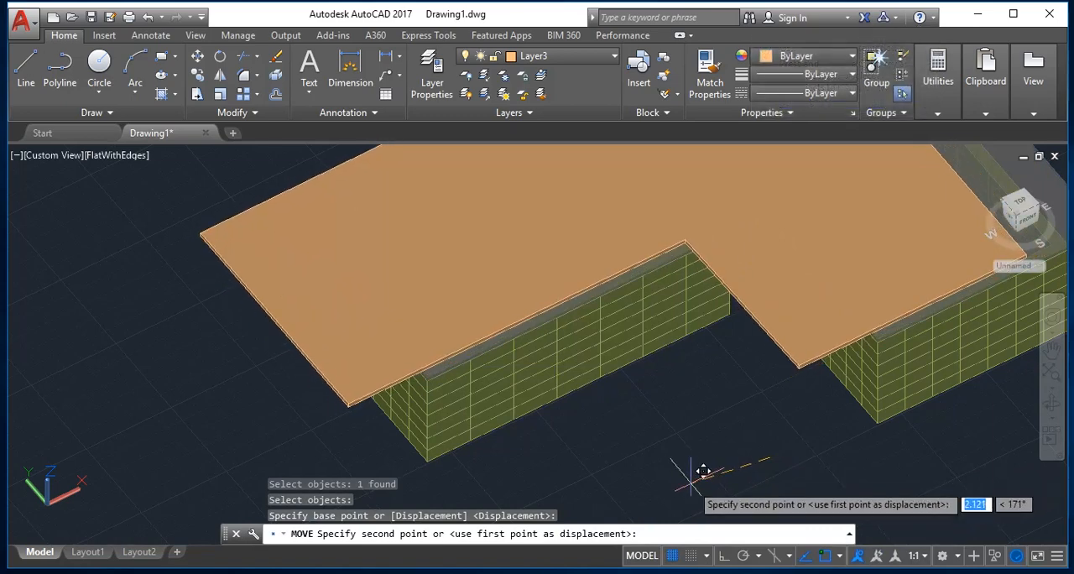
{"action": "key", "text": "F8"}
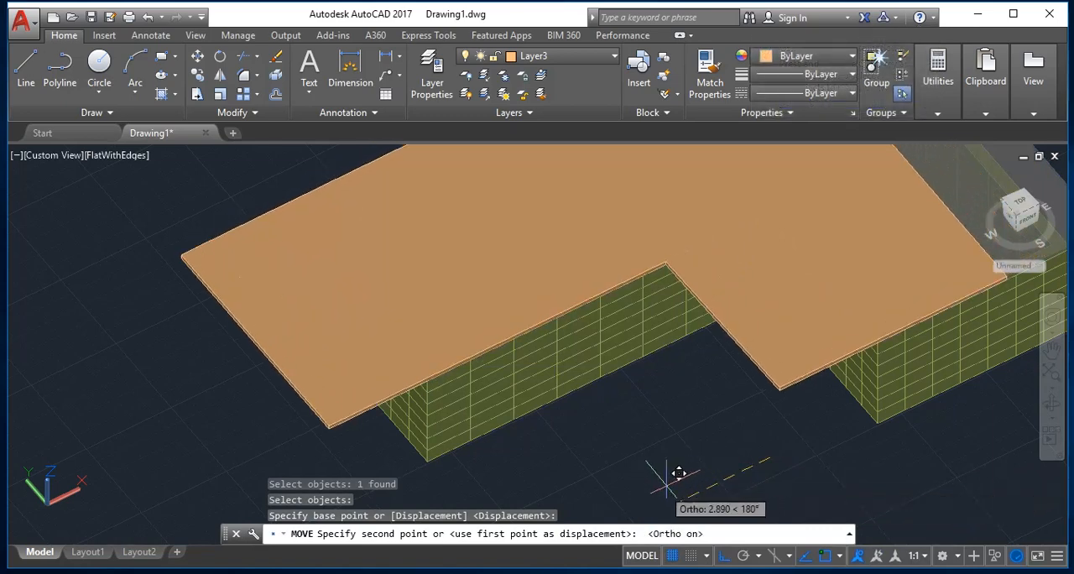
{"action": "type", "text": ".5"}
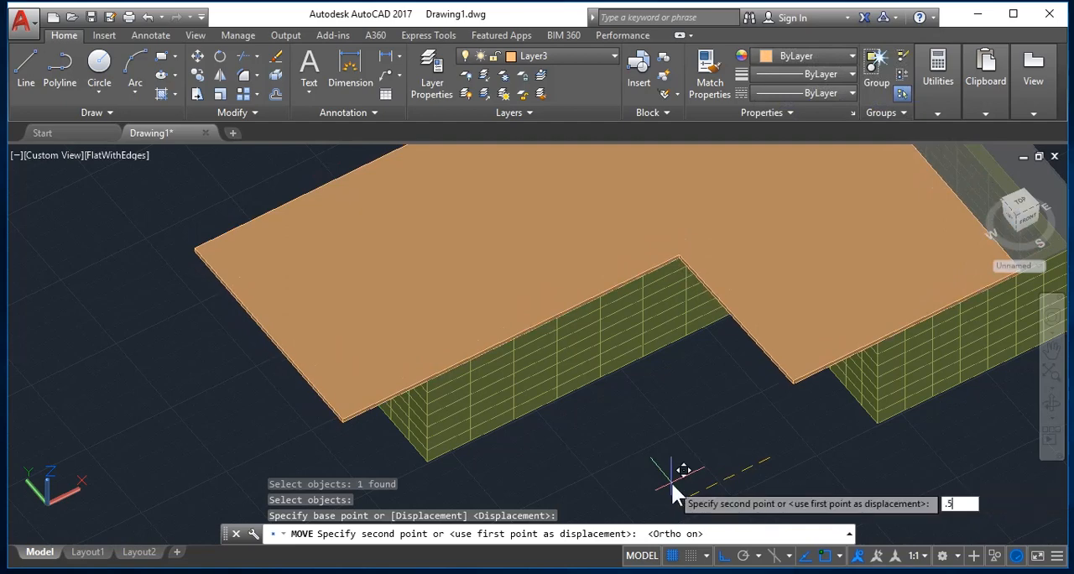
{"action": "key", "text": "Return"}
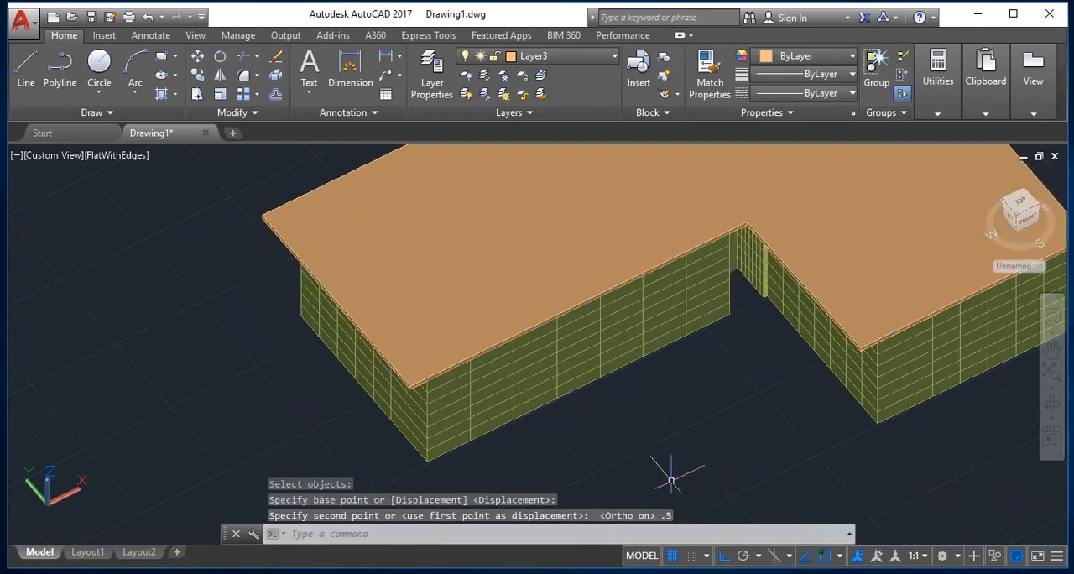
Move the roof slab .5 in the negative Y direction.
{"action": "key", "text": "Return"}
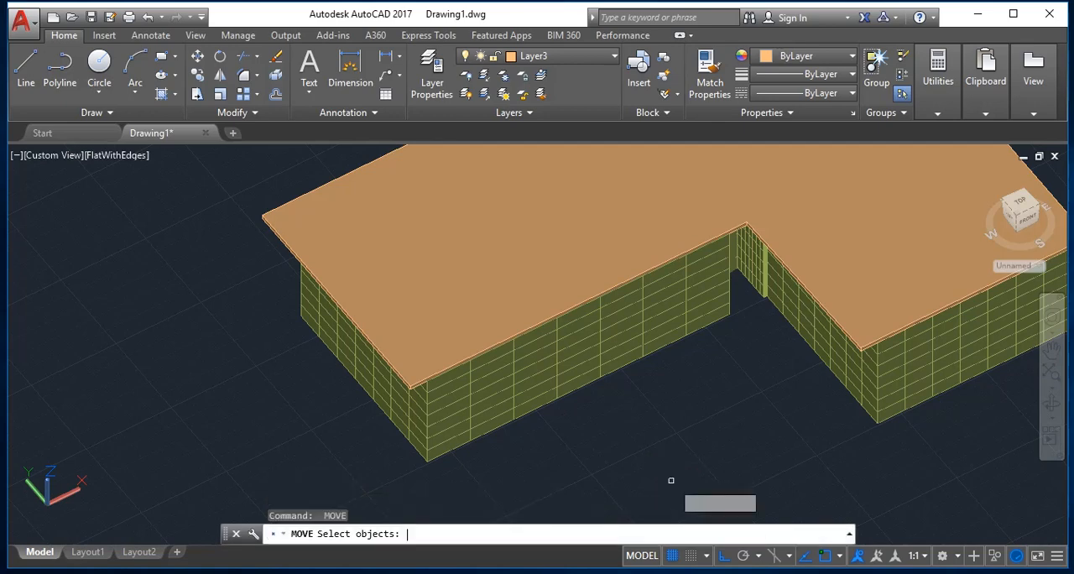
{"action": "left_click", "coordinate": [489, 246]}
{"action": "key", "text": "Return"}
{"action": "left_click", "coordinate": [654, 412]}
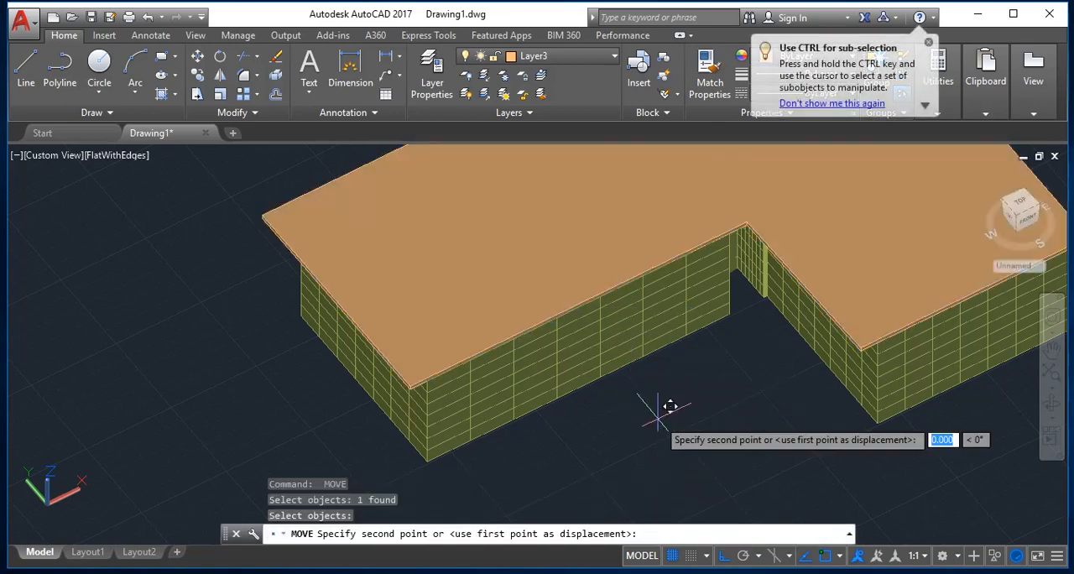
{"action": "type", "text": ".5"}
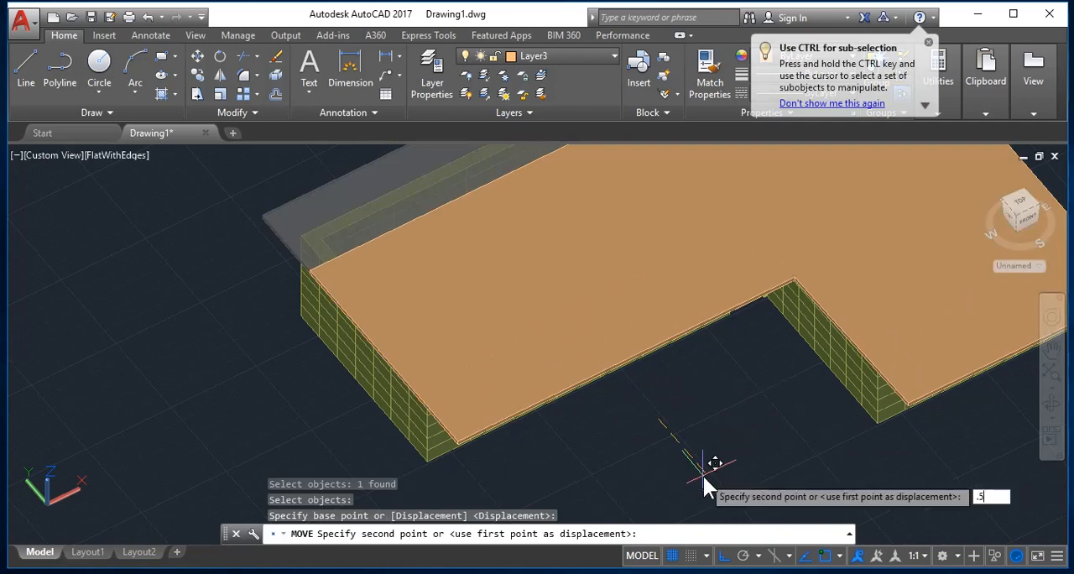
{"action": "key", "text": "Return"}
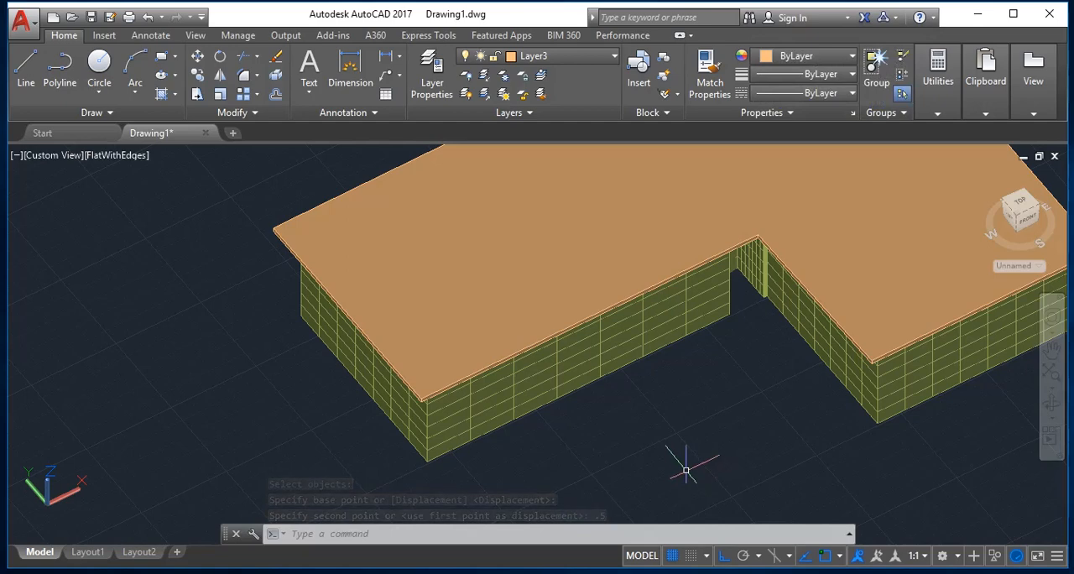
{"action": "key", "text": "Escape"}
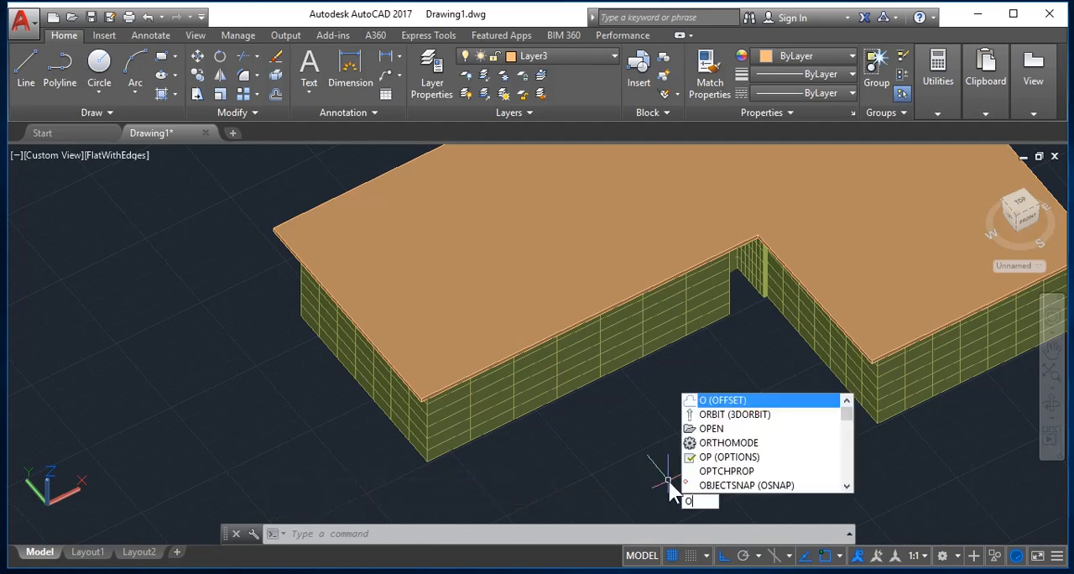
Orbit to the building's other side to examine the roof overhang around the walls.
{"action": "type", "text": "rbit"}
{"action": "key", "text": "Return"}
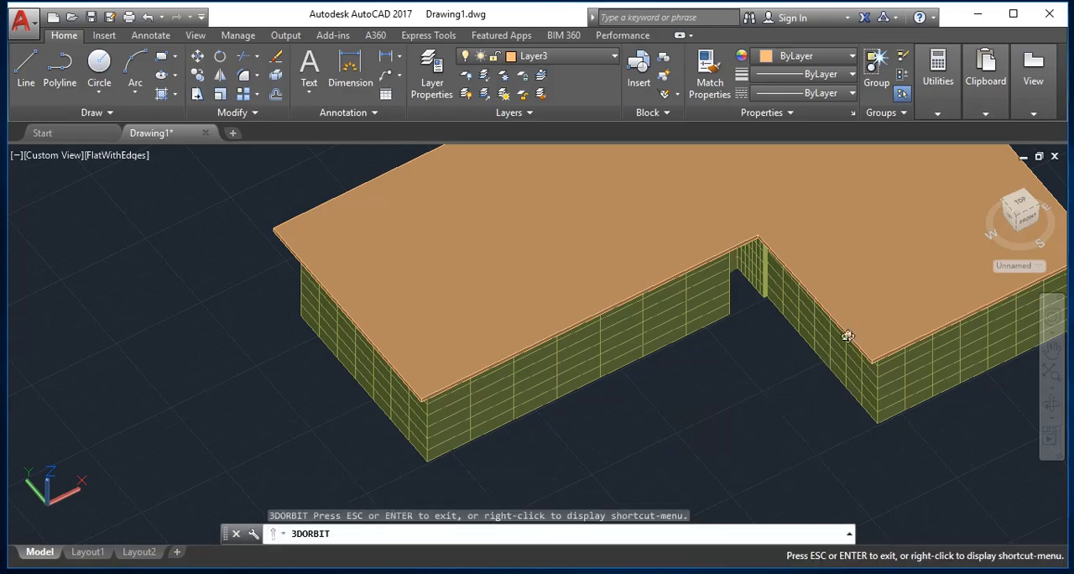
{"action": "left_click_drag", "start_coordinate": [844, 333], "coordinate": [552, 228]}
{"action": "left_click_drag", "start_coordinate": [616, 227], "coordinate": [421, 291]}
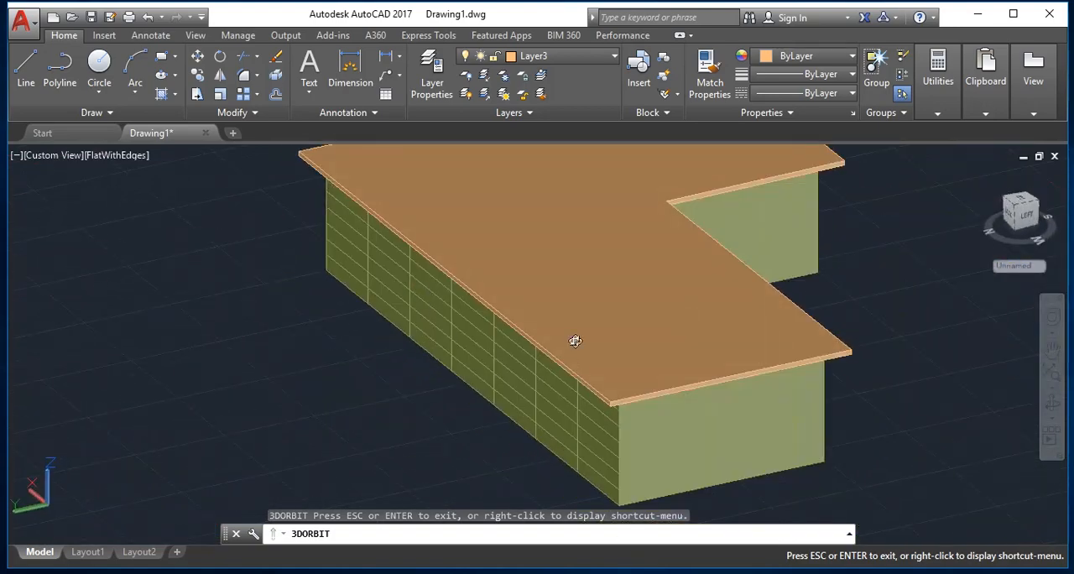
{"action": "key", "text": "Escape"}
Erase all objects in the drawing.
{"action": "key", "text": "ctrl+a"}
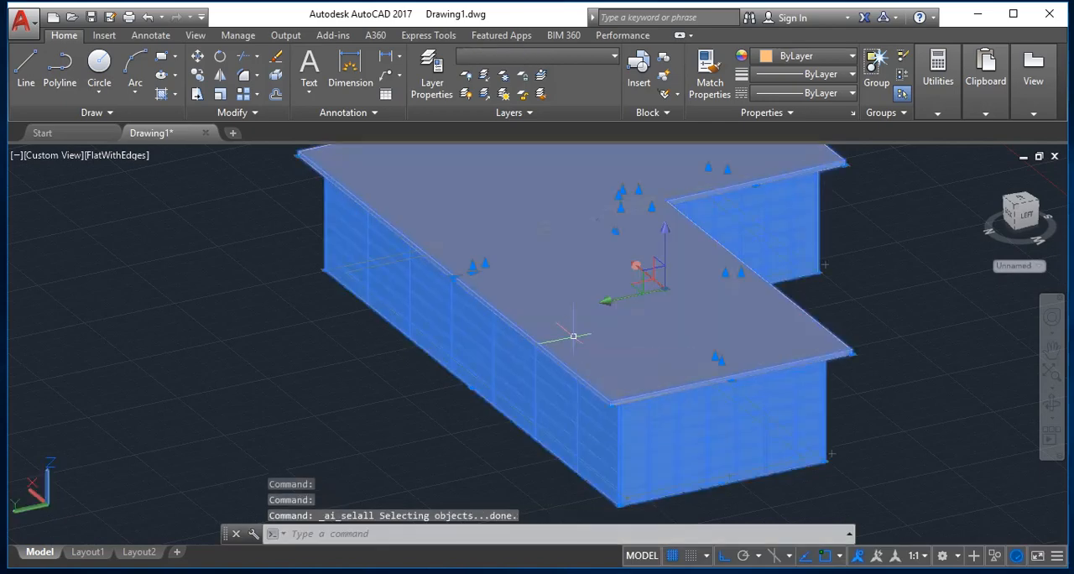
{"action": "key", "text": "Escape"}
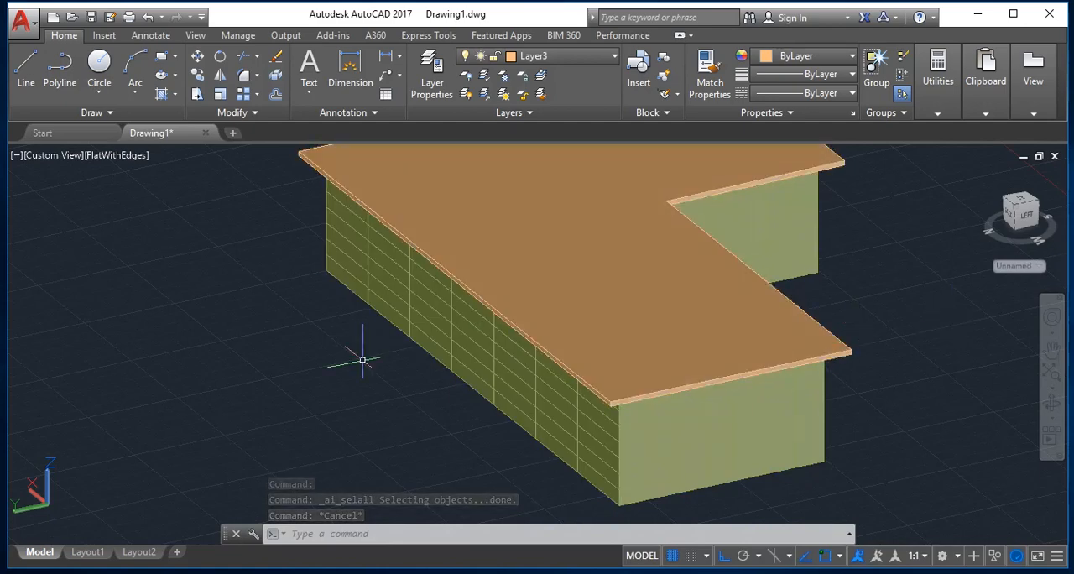
{"action": "key", "text": "ctrl+a"}
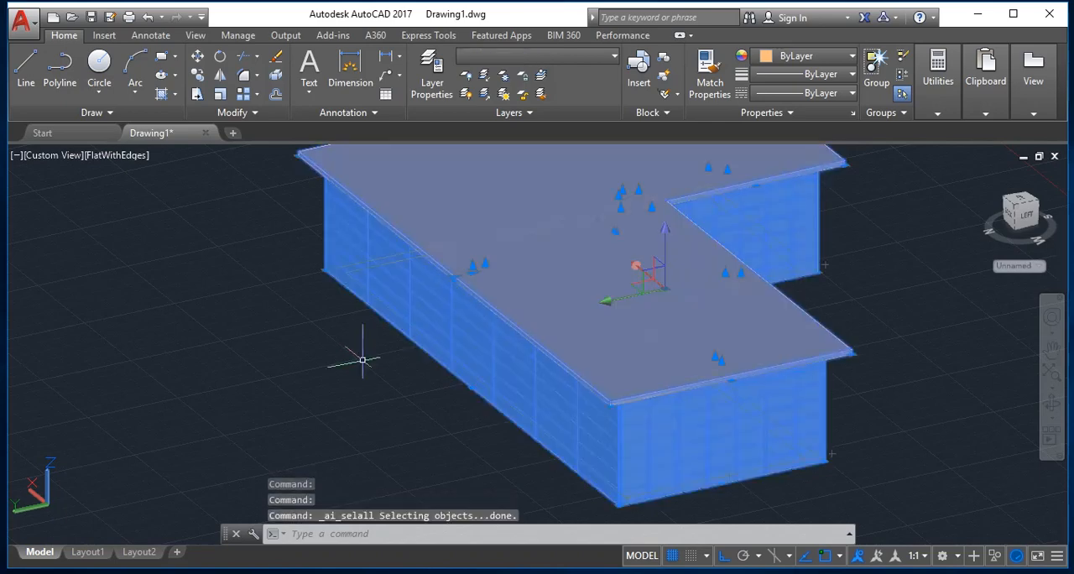
{"action": "key", "text": "Delete"}
{"action": "key", "text": "Escape"}
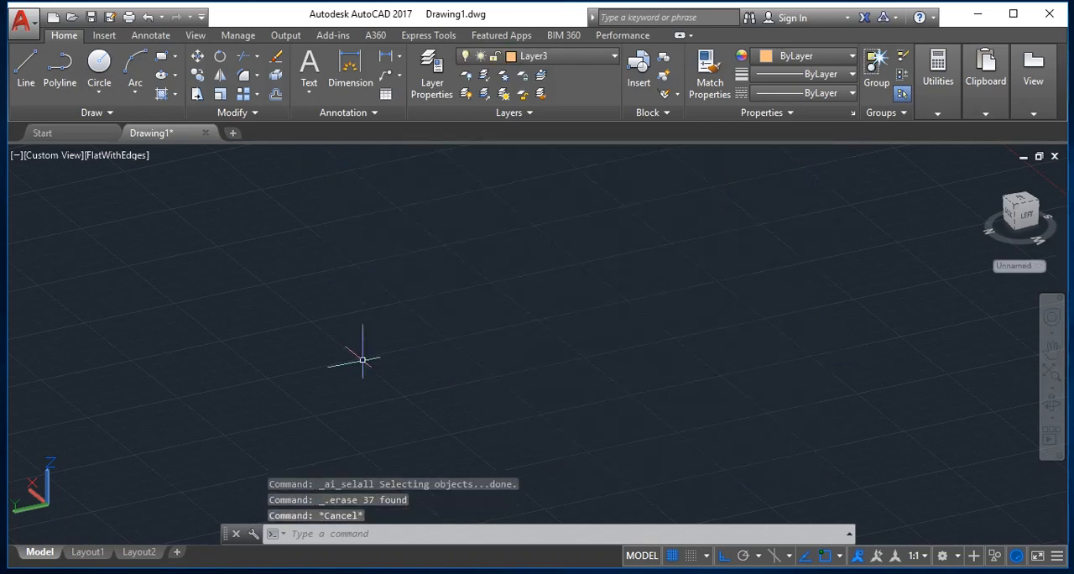
Set the preset Top view as current.
{"action": "type", "text": "z"}
{"action": "key", "text": "Escape"}
{"action": "type", "text": "v"}
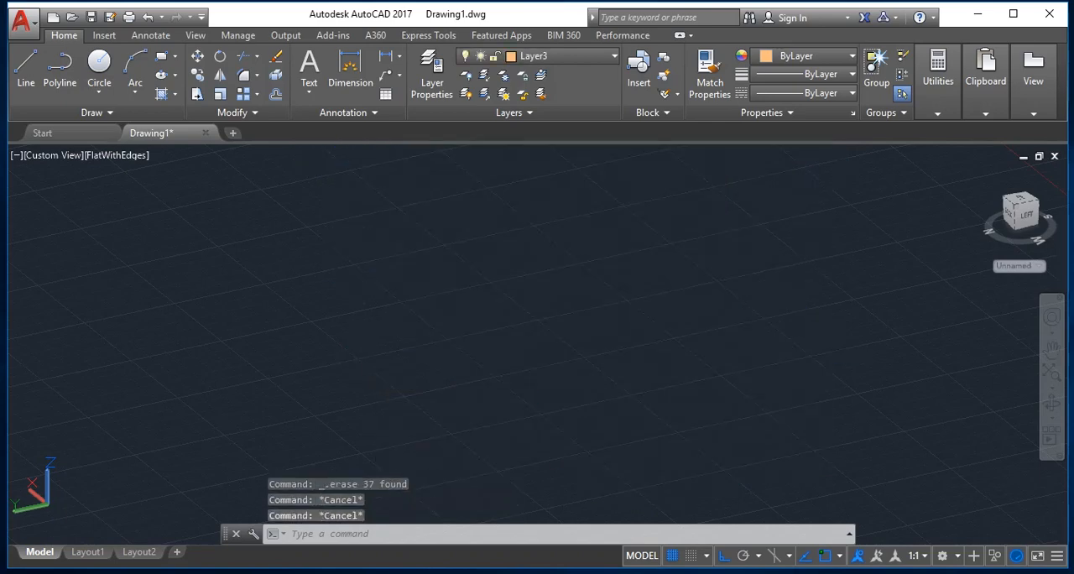
{"action": "key", "text": "Return"}
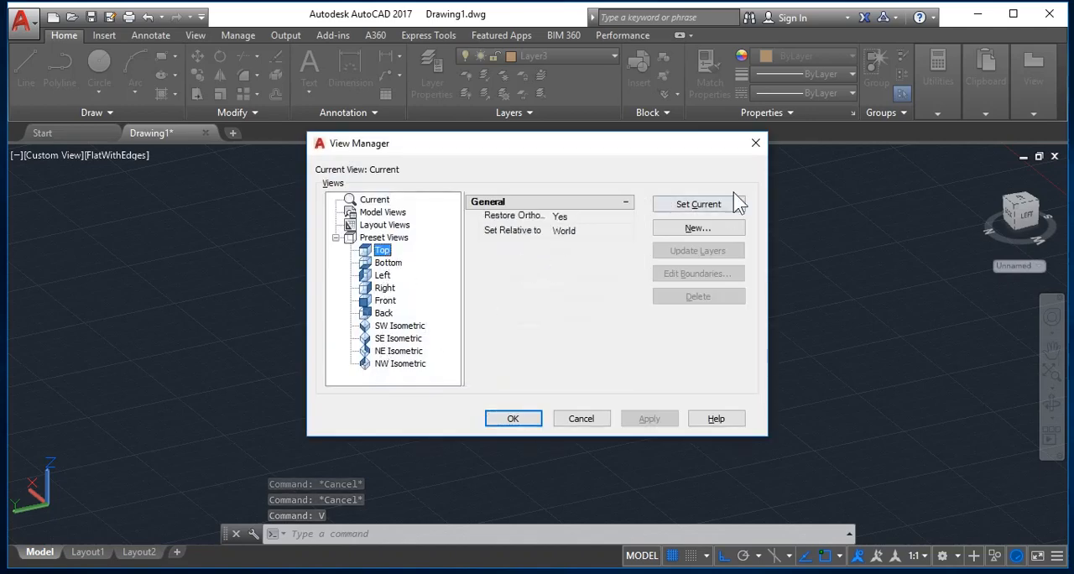
{"action": "left_click", "coordinate": [709, 206]}
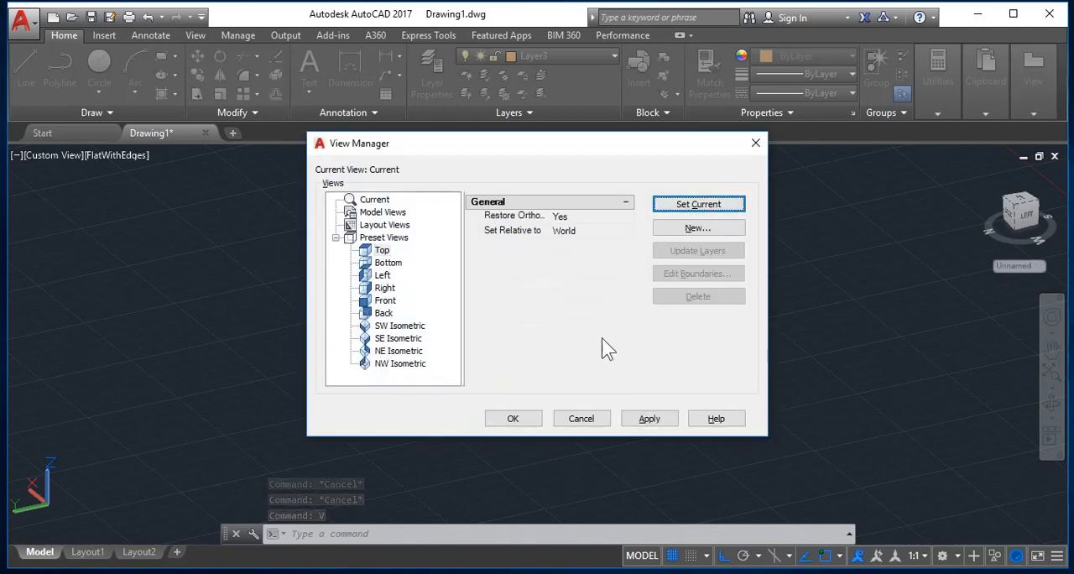
{"action": "left_click", "coordinate": [513, 418]}
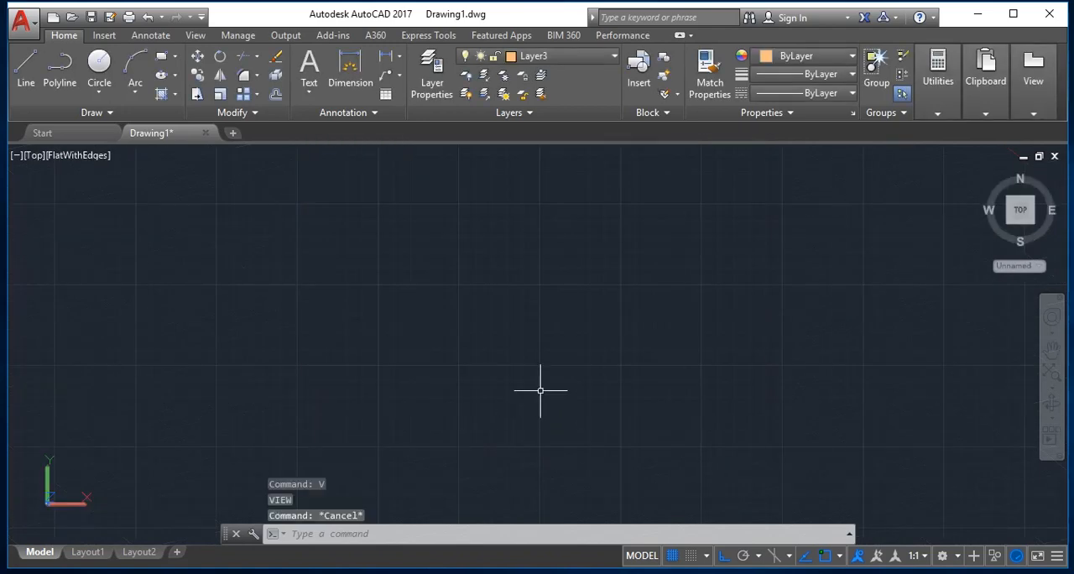